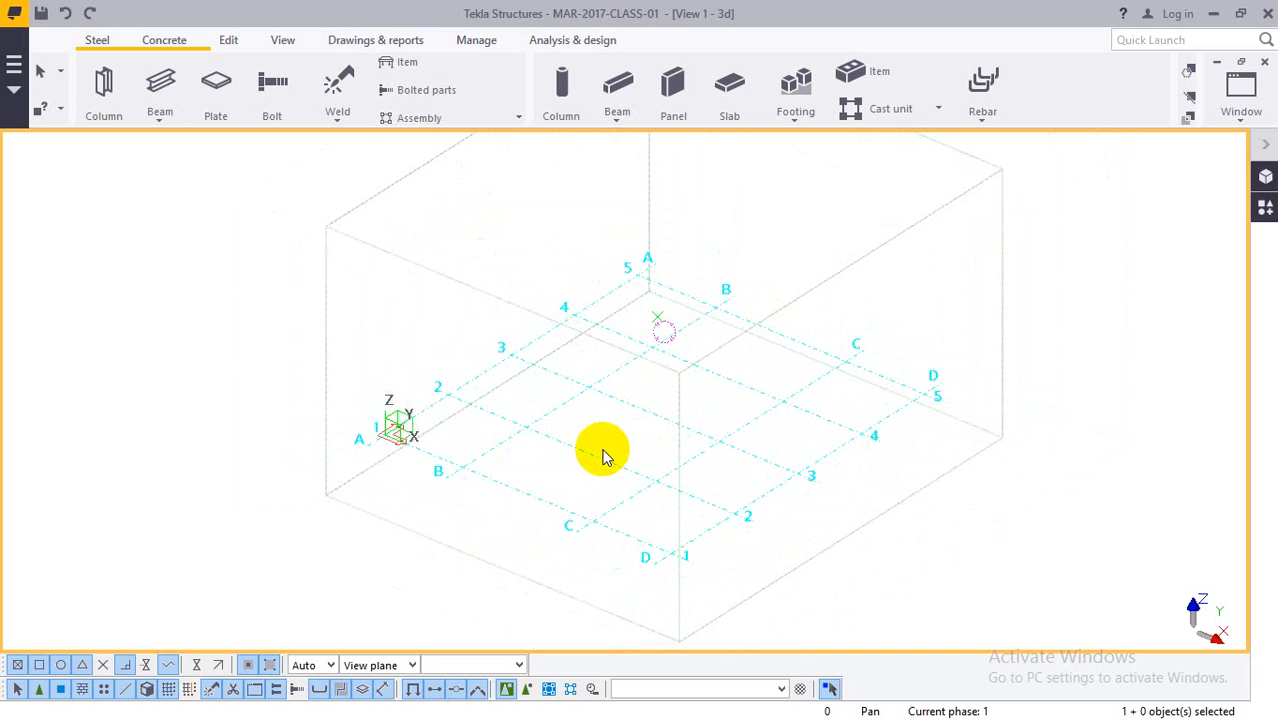
# Open the steel column properties and move the dialog clear of the toolbar commands.
pyautogui.moveTo(605, 451); pyautogui.dragTo(568, 428)
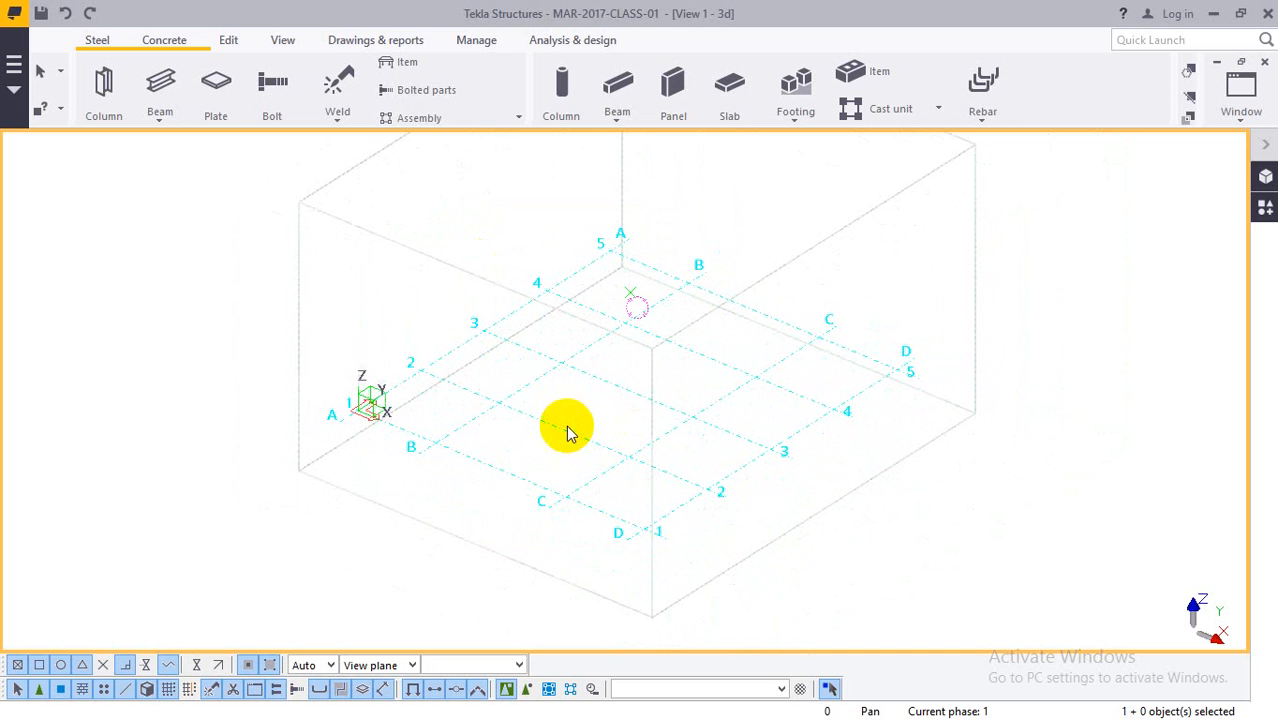
pyautogui.doubleClick(117, 87)
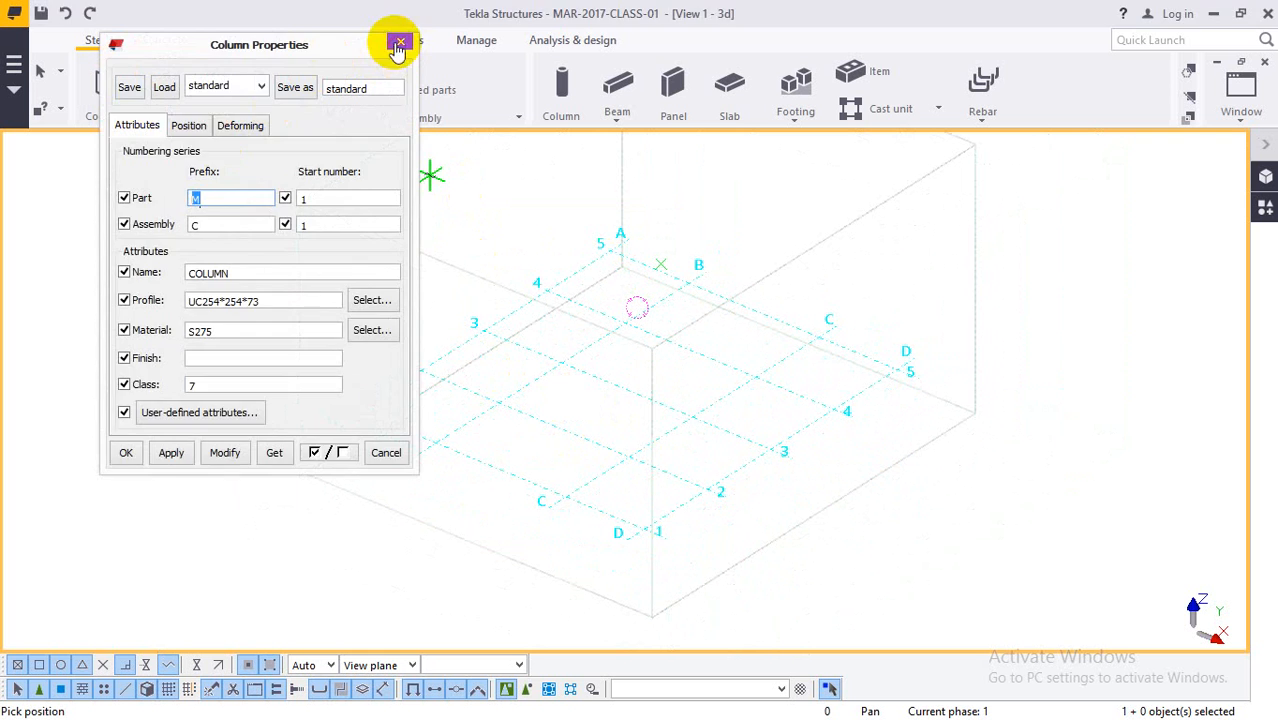
pyautogui.click(398, 45)
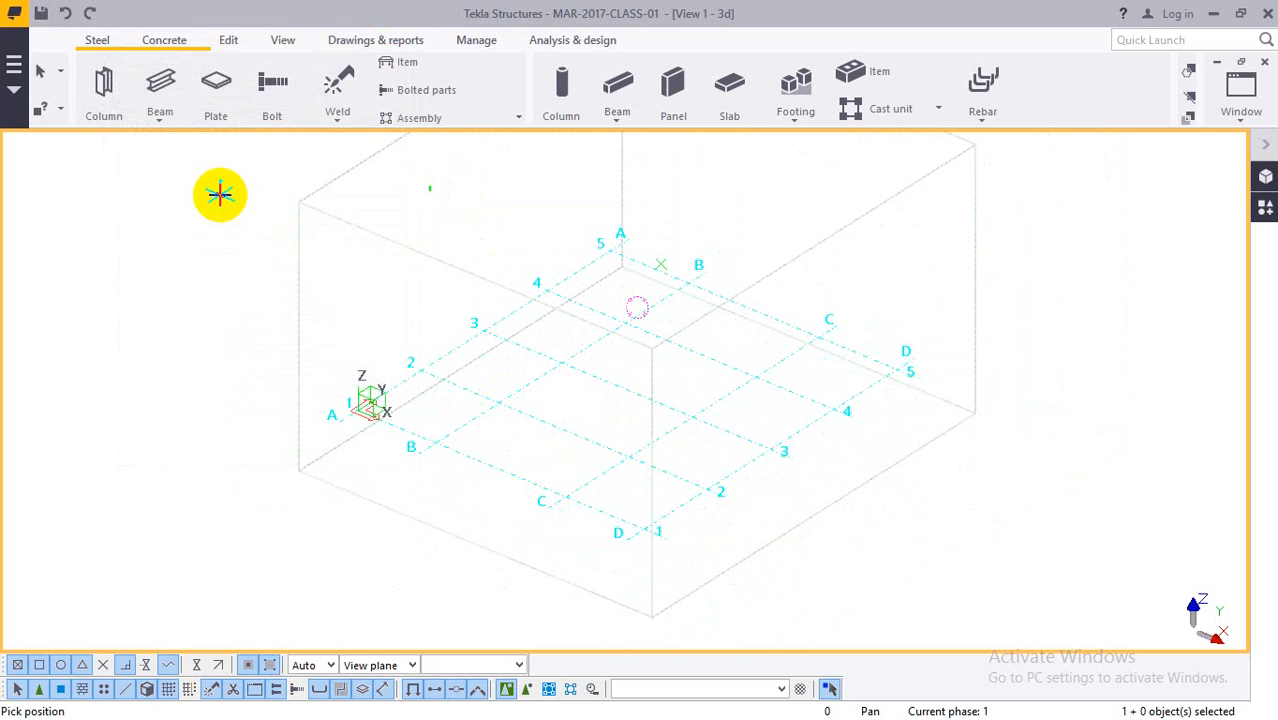
pyautogui.doubleClick(134, 117)
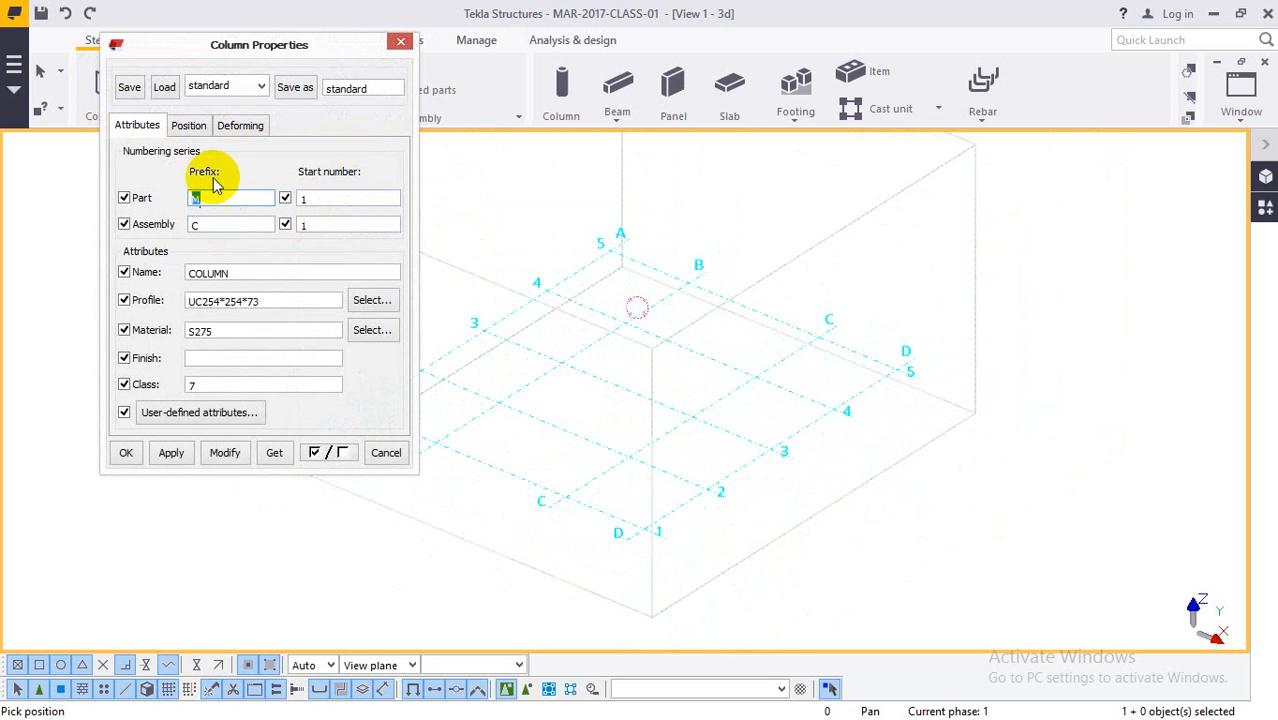
pyautogui.moveTo(298, 50); pyautogui.dragTo(336, 117)
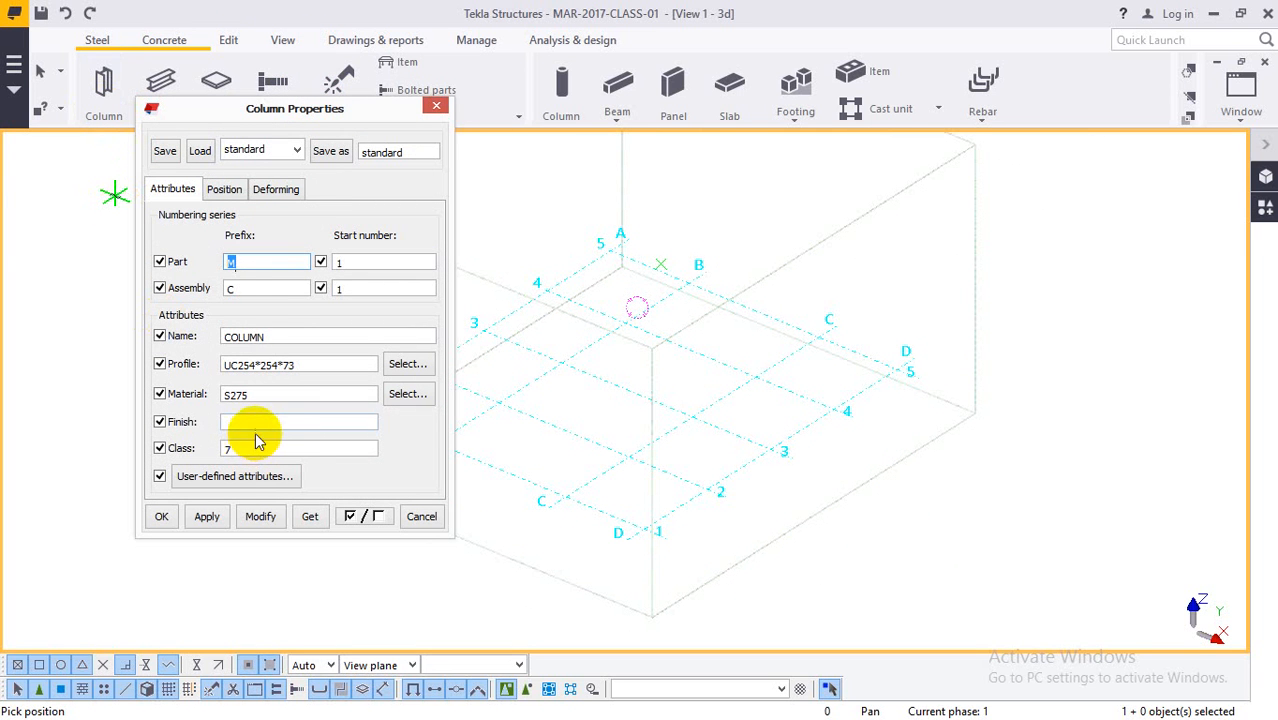
pyautogui.click(262, 334)
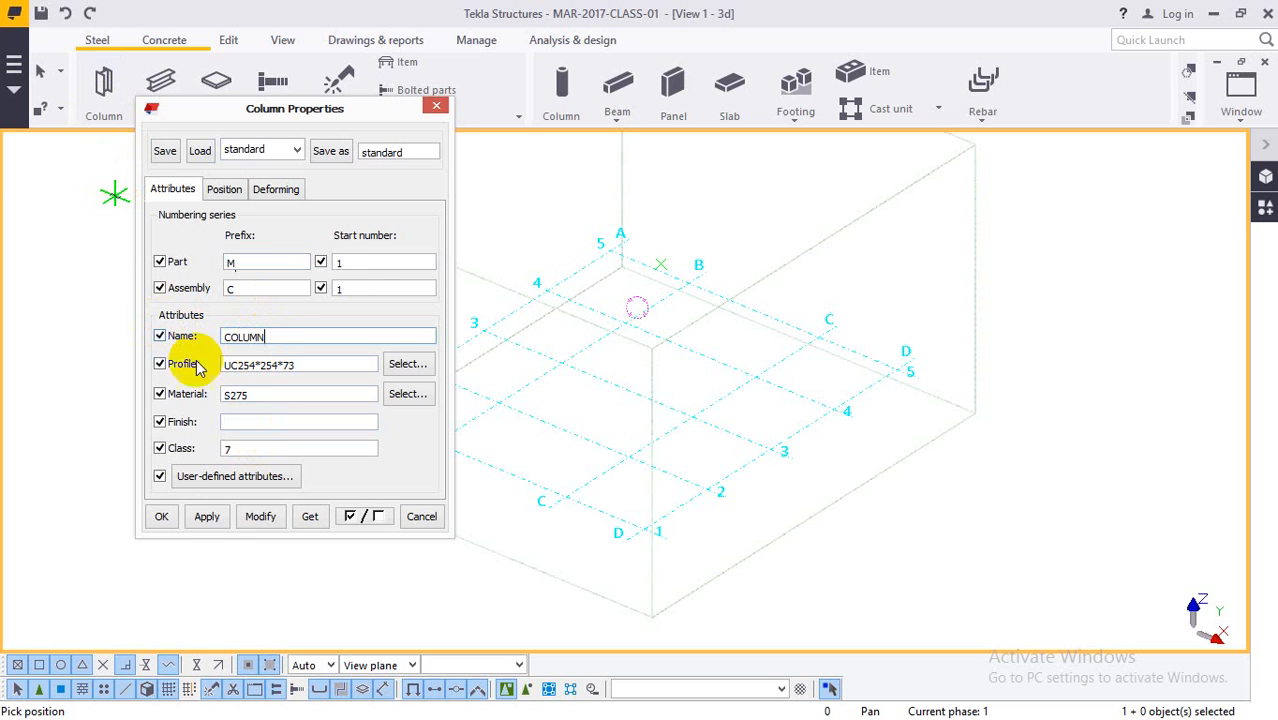
# Try 6 as the column's part start number and restore it to 1.
pyautogui.doubleClick(365, 262)
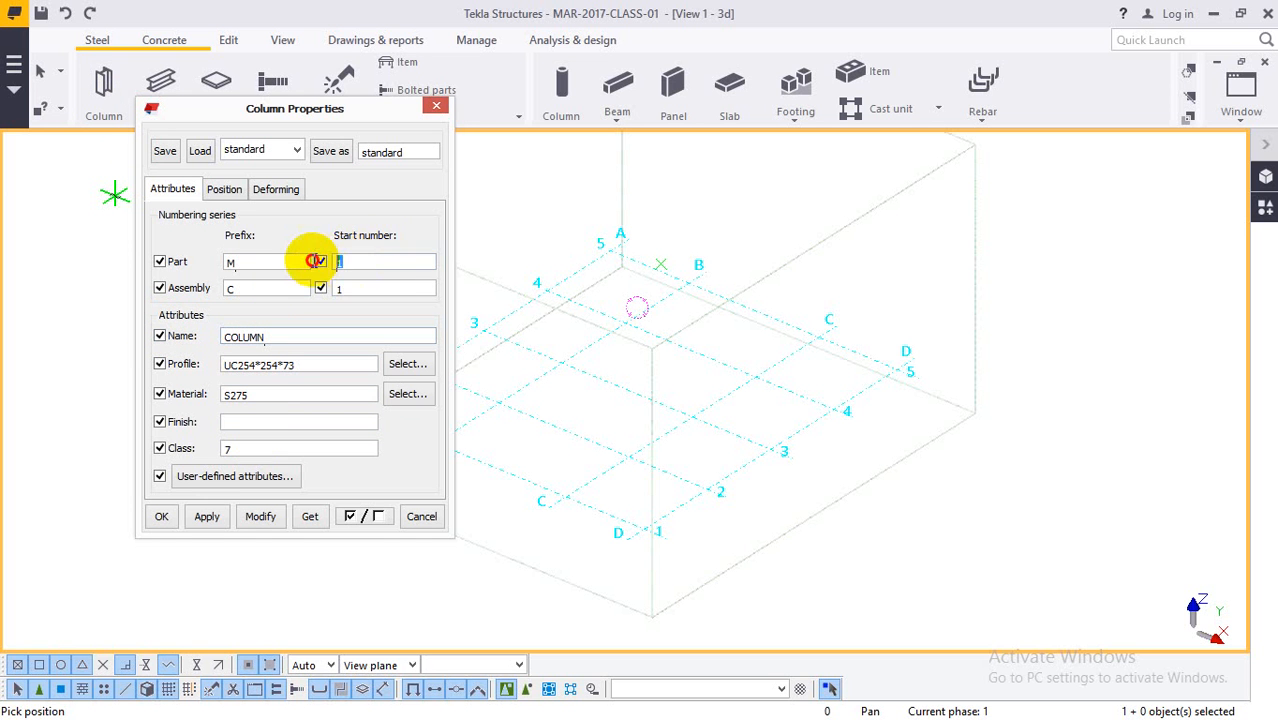
pyautogui.doubleClick(363, 263)
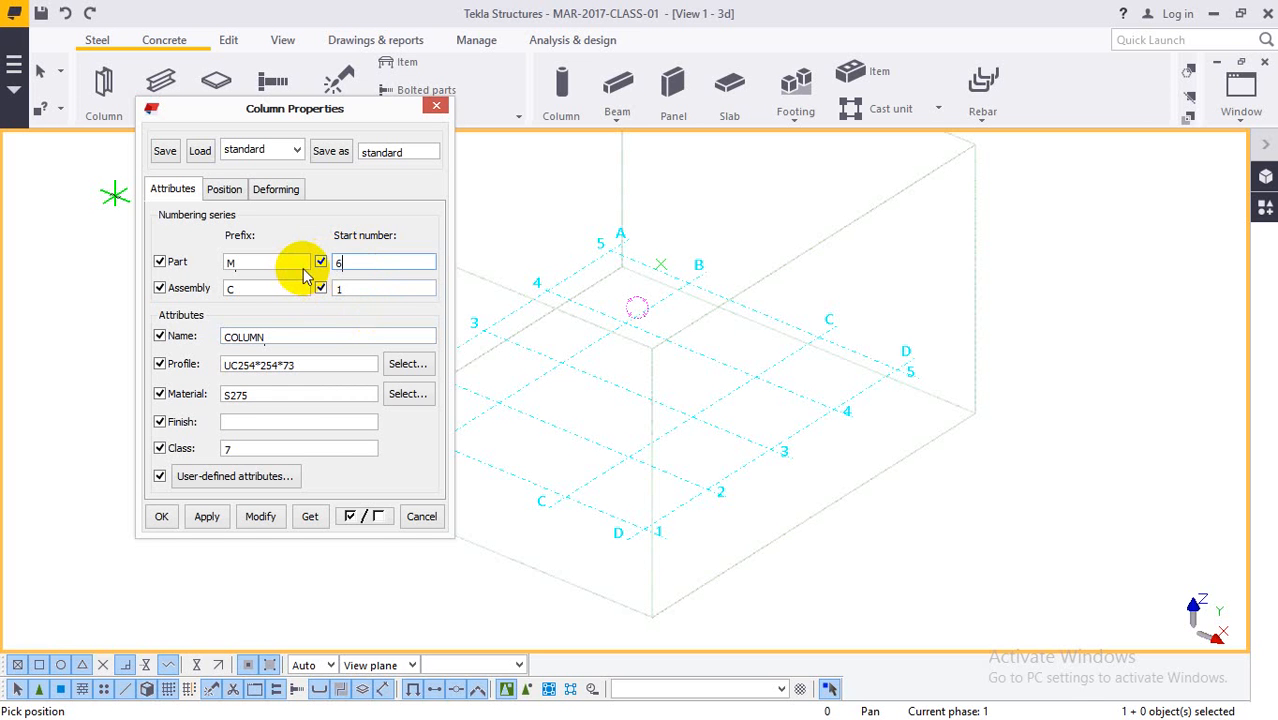
pyautogui.write('1')
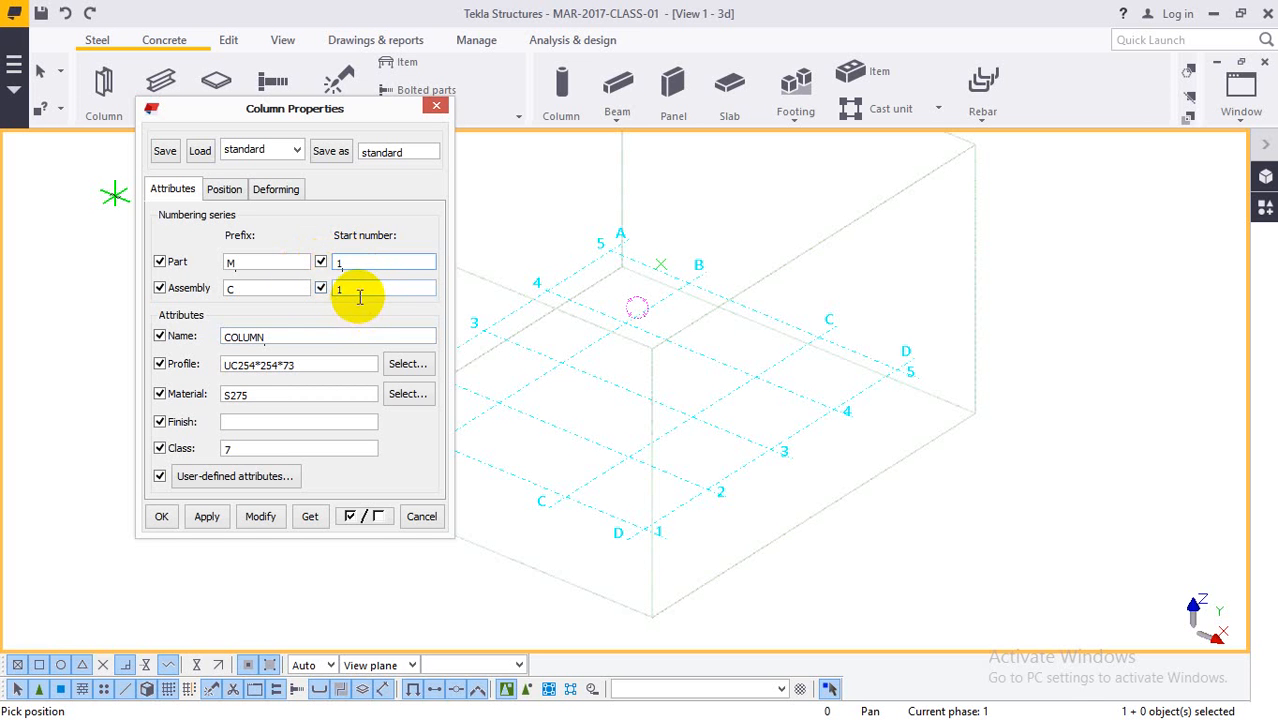
pyautogui.click(240, 288)
pyautogui.moveTo(240, 288); pyautogui.dragTo(200, 294)
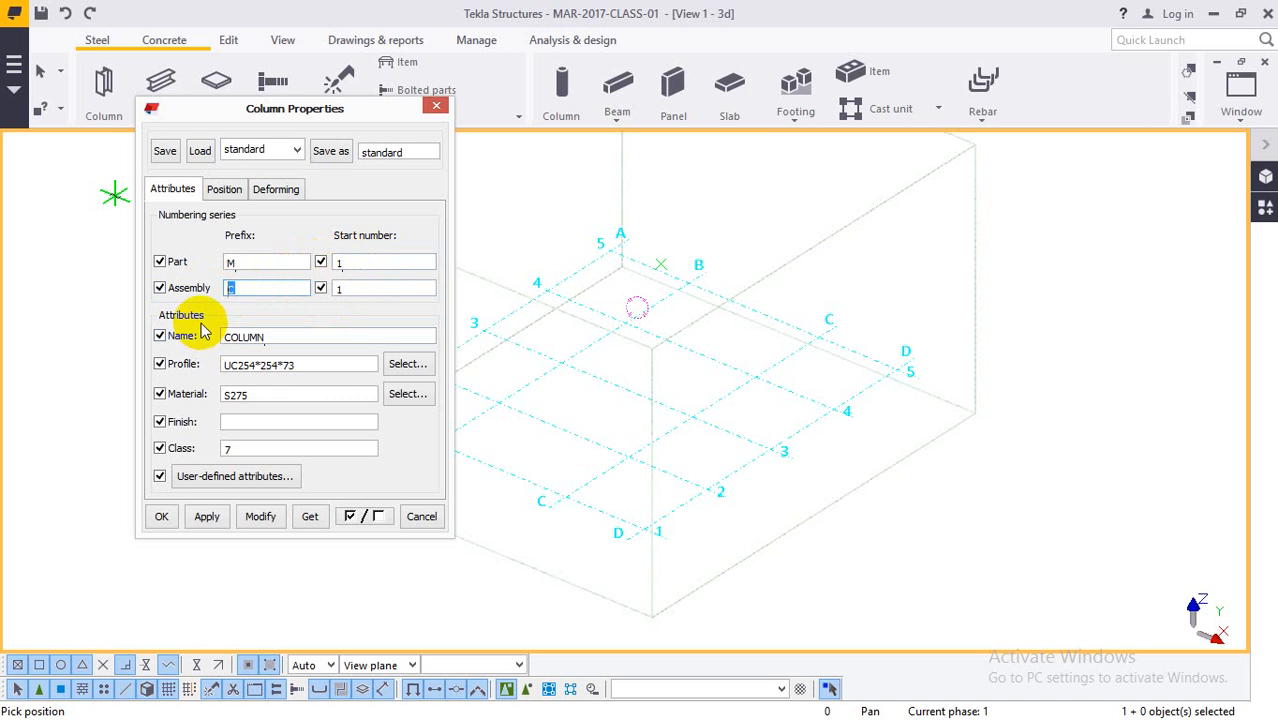
pyautogui.click(343, 288)
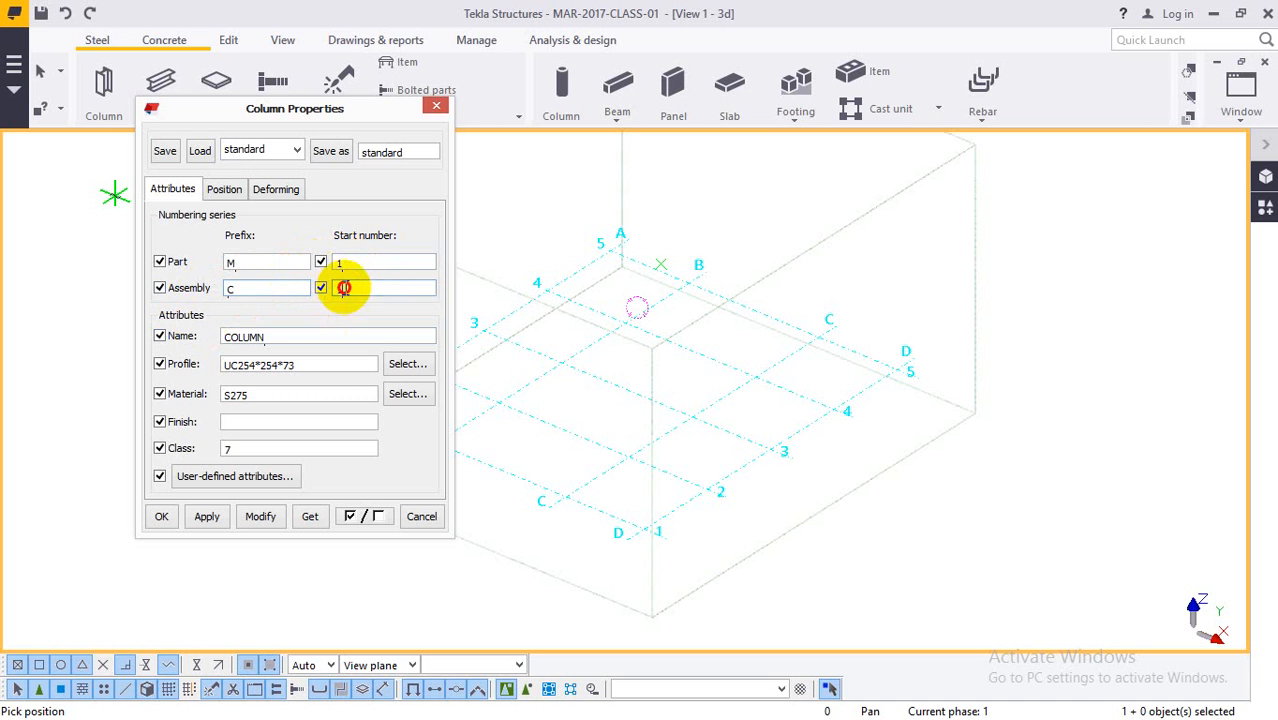
pyautogui.moveTo(343, 288); pyautogui.dragTo(324, 288)
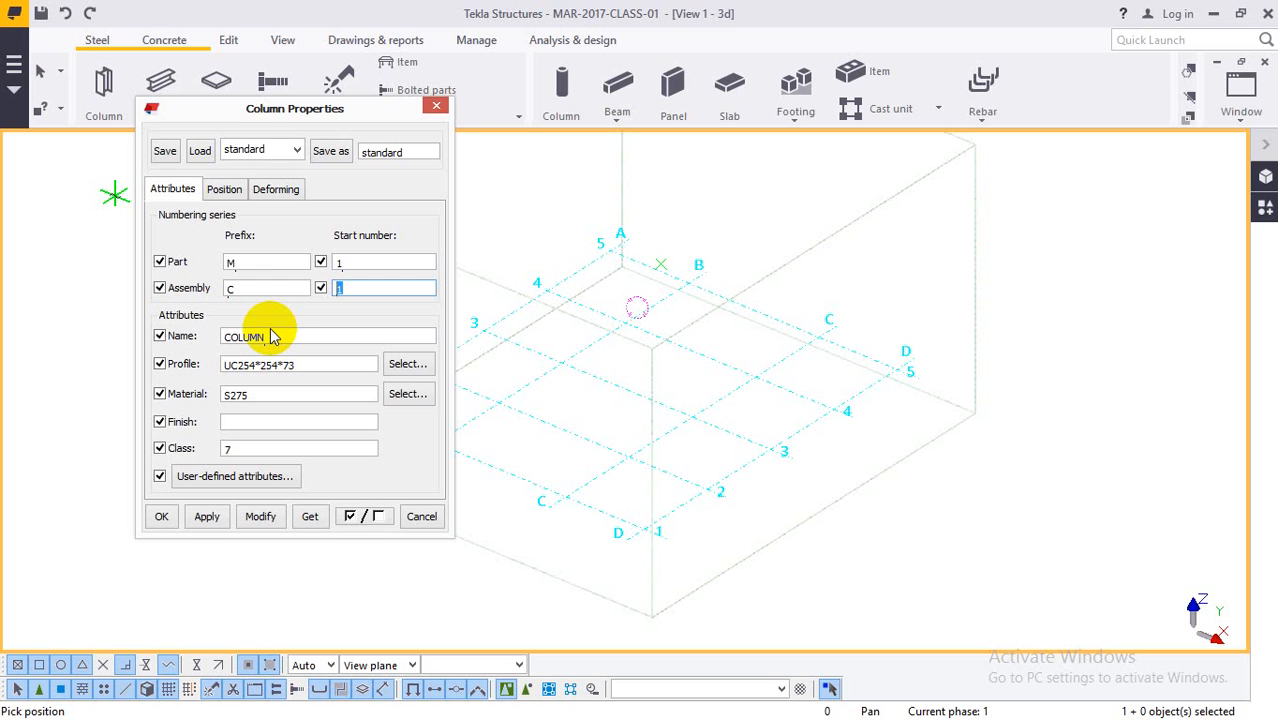
pyautogui.doubleClick(256, 261)
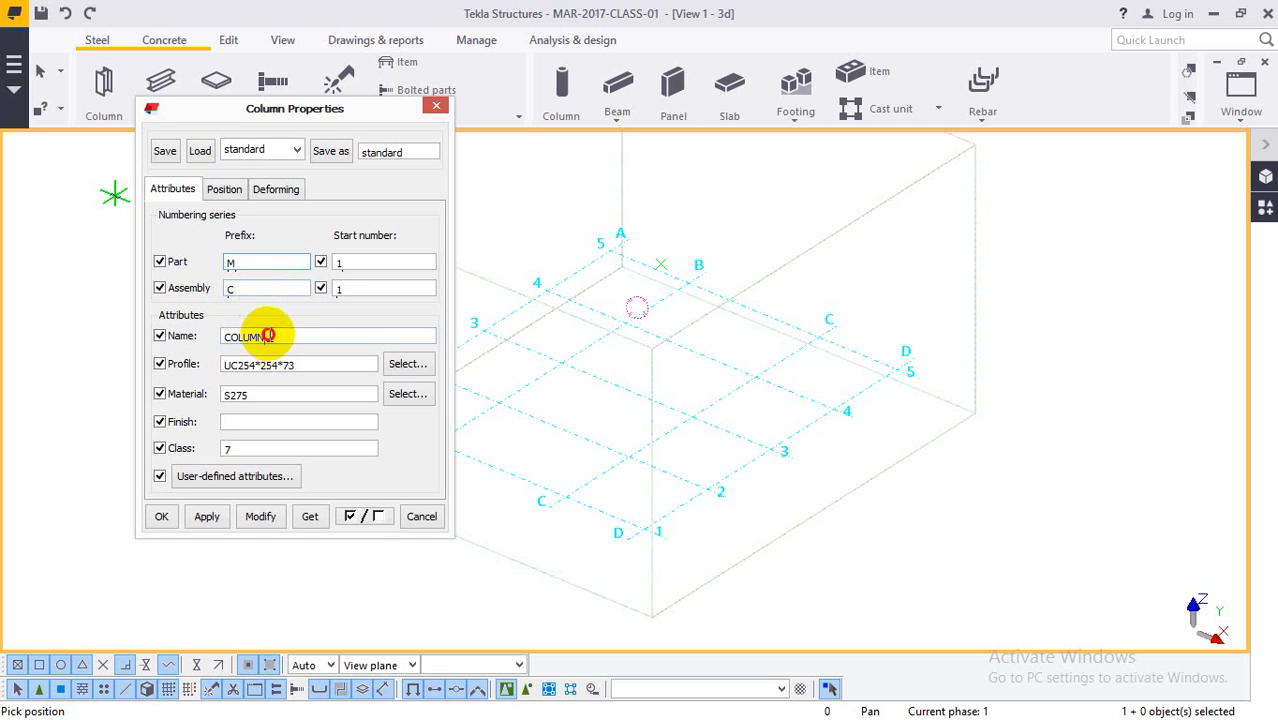
# Set the column's assembly numbering prefix to "COLUMN -", reusing the text of the column name.
pyautogui.moveTo(263, 336); pyautogui.dragTo(171, 336)
pyautogui.hotkey('ctrl', 'c')
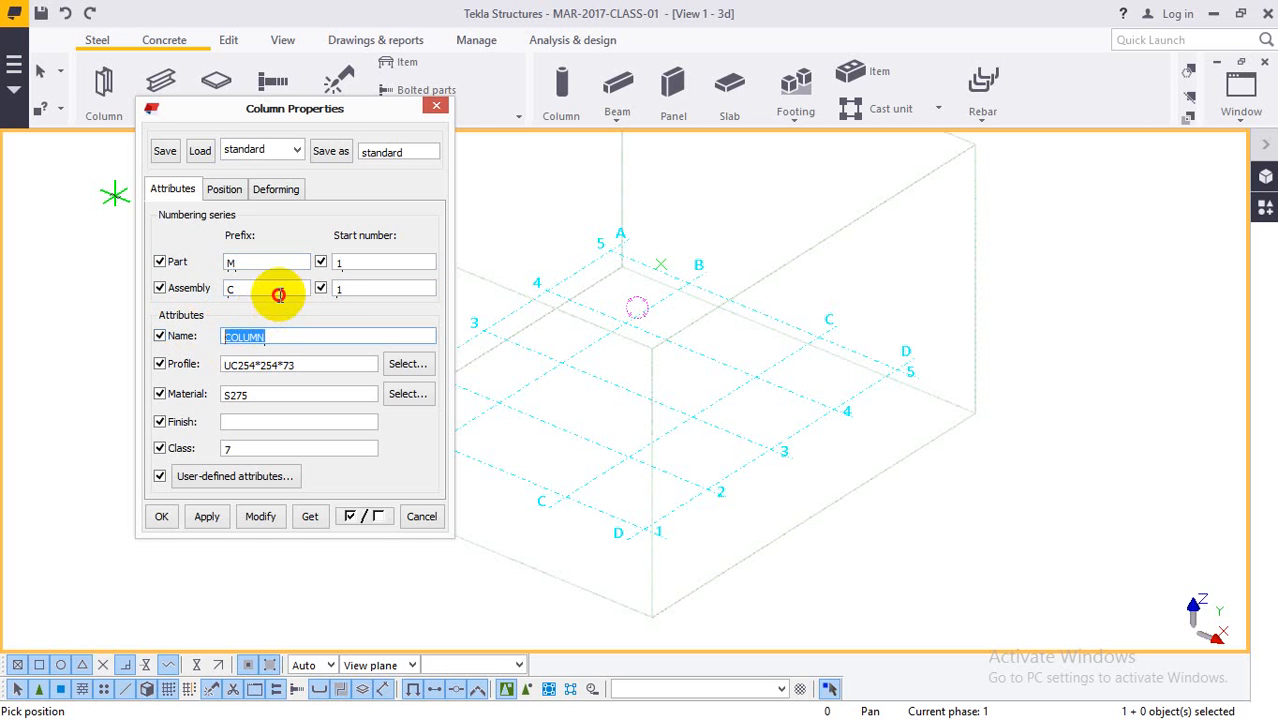
pyautogui.moveTo(265, 288); pyautogui.dragTo(203, 287)
pyautogui.hotkey('ctrl', 'v')
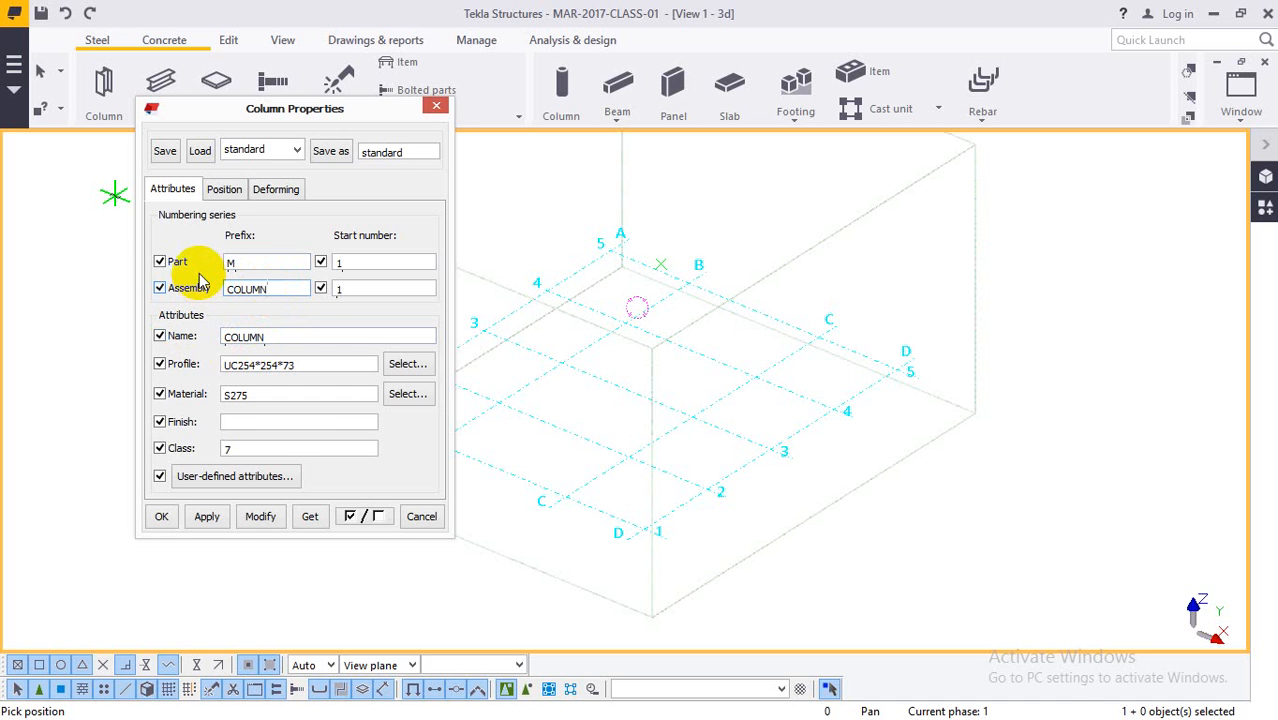
pyautogui.write('-')
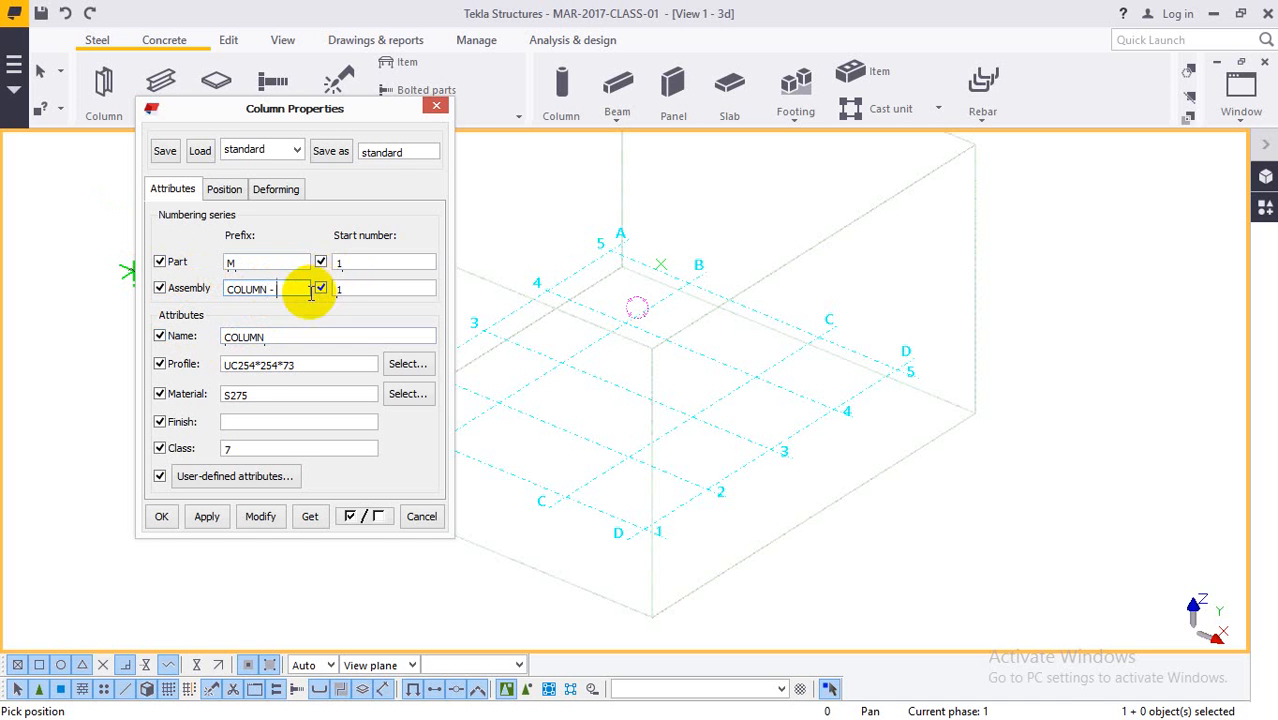
pyautogui.click(301, 289)
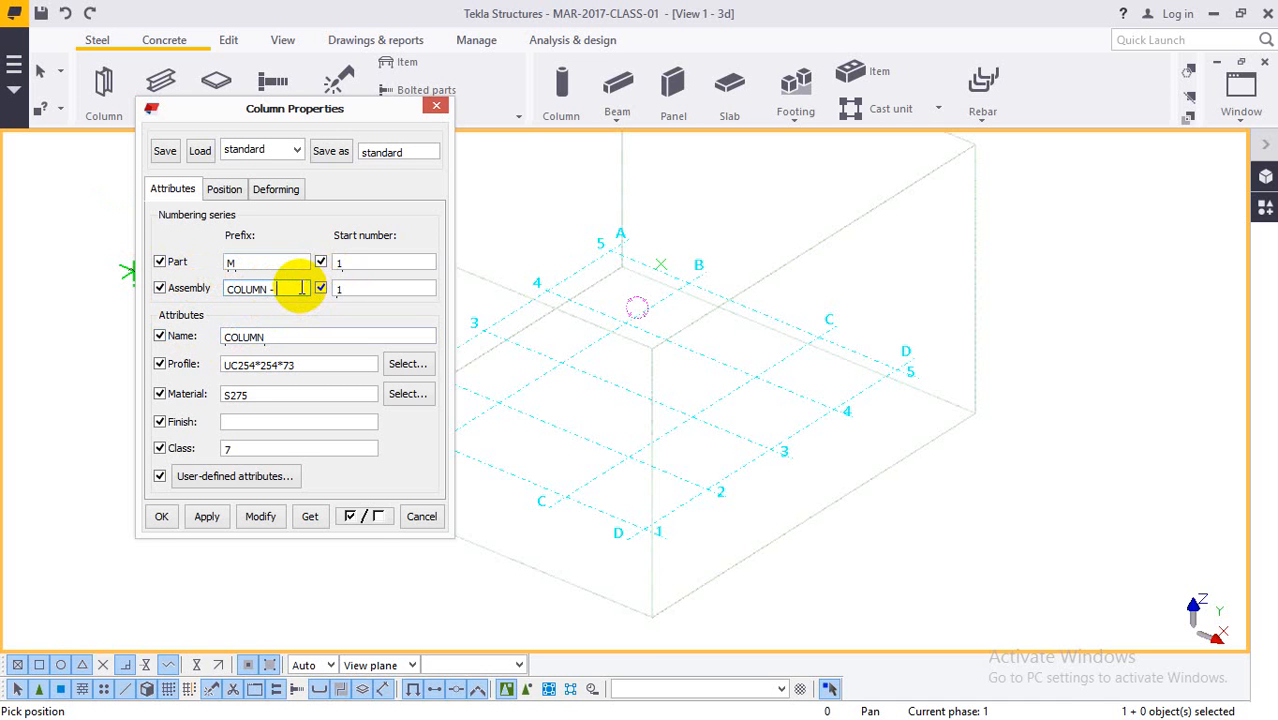
pyautogui.click(338, 289)
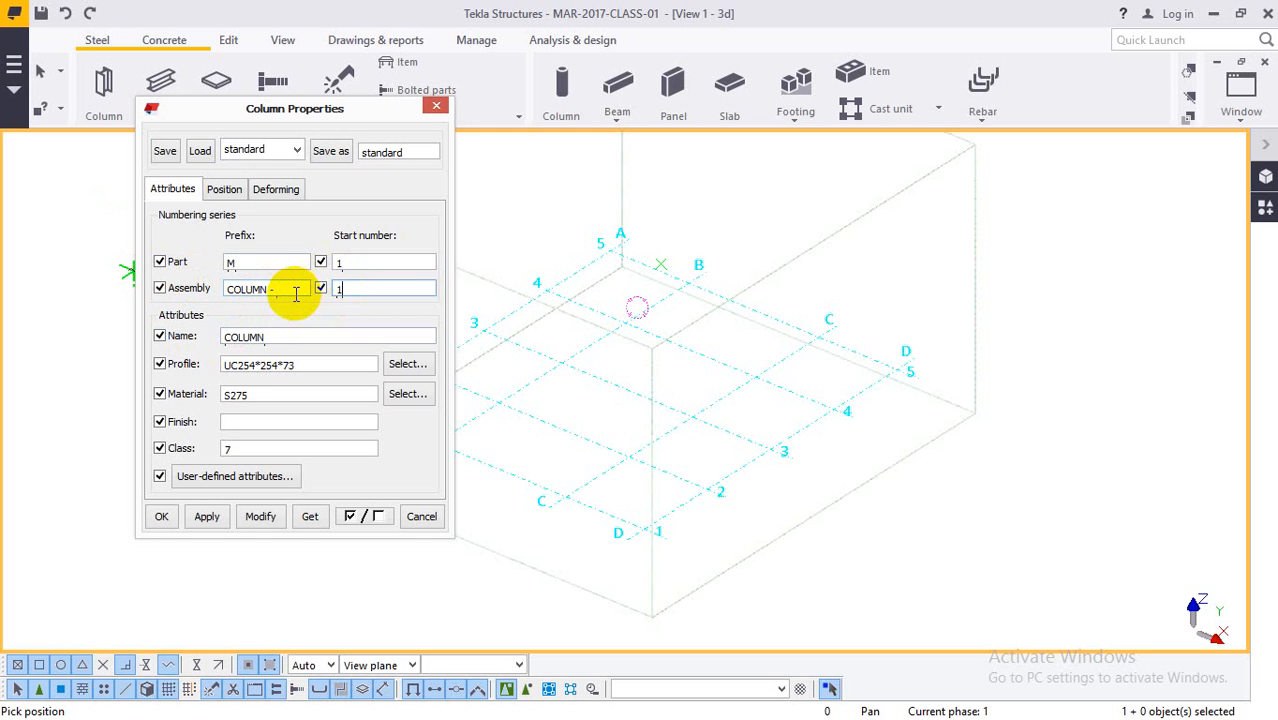
# Copy the assembly prefix "COLUMN -" into the column's part numbering prefix.
pyautogui.moveTo(271, 264); pyautogui.dragTo(213, 258)
pyautogui.moveTo(282, 288); pyautogui.dragTo(177, 285)
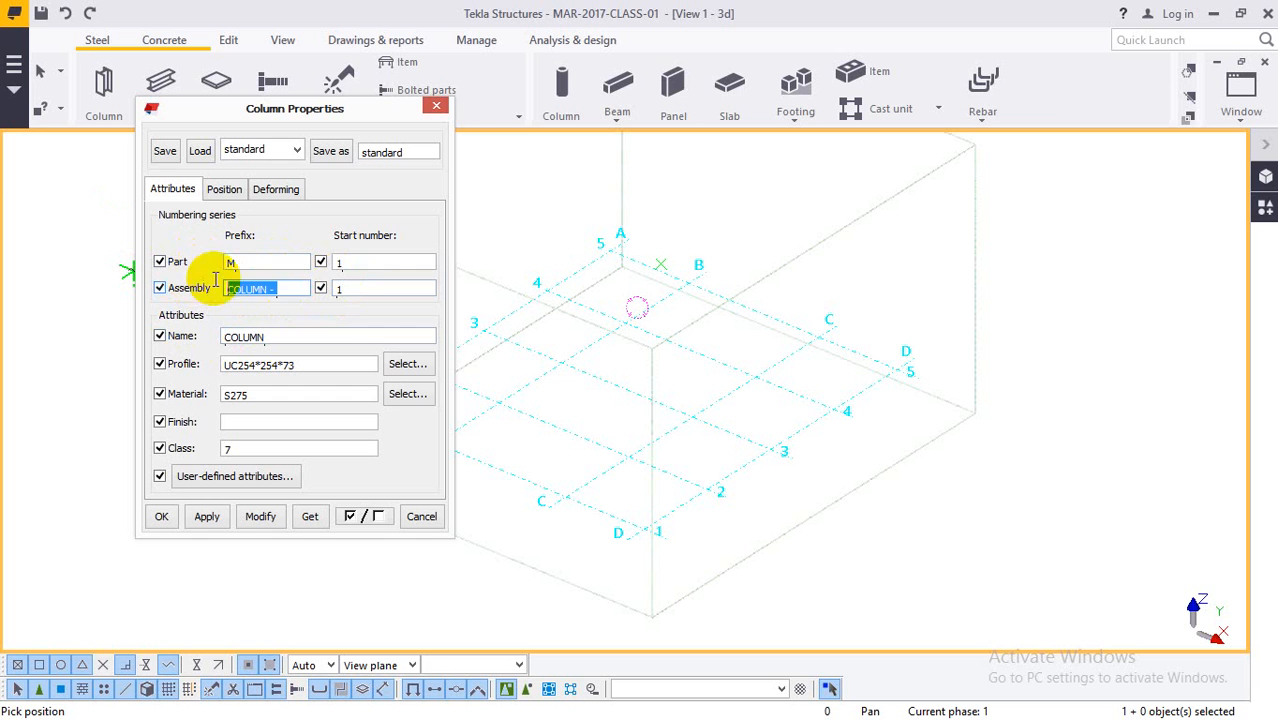
pyautogui.hotkey('ctrl', 'c')
pyautogui.moveTo(290, 262); pyautogui.dragTo(177, 260)
pyautogui.hotkey('ctrl', 'v')
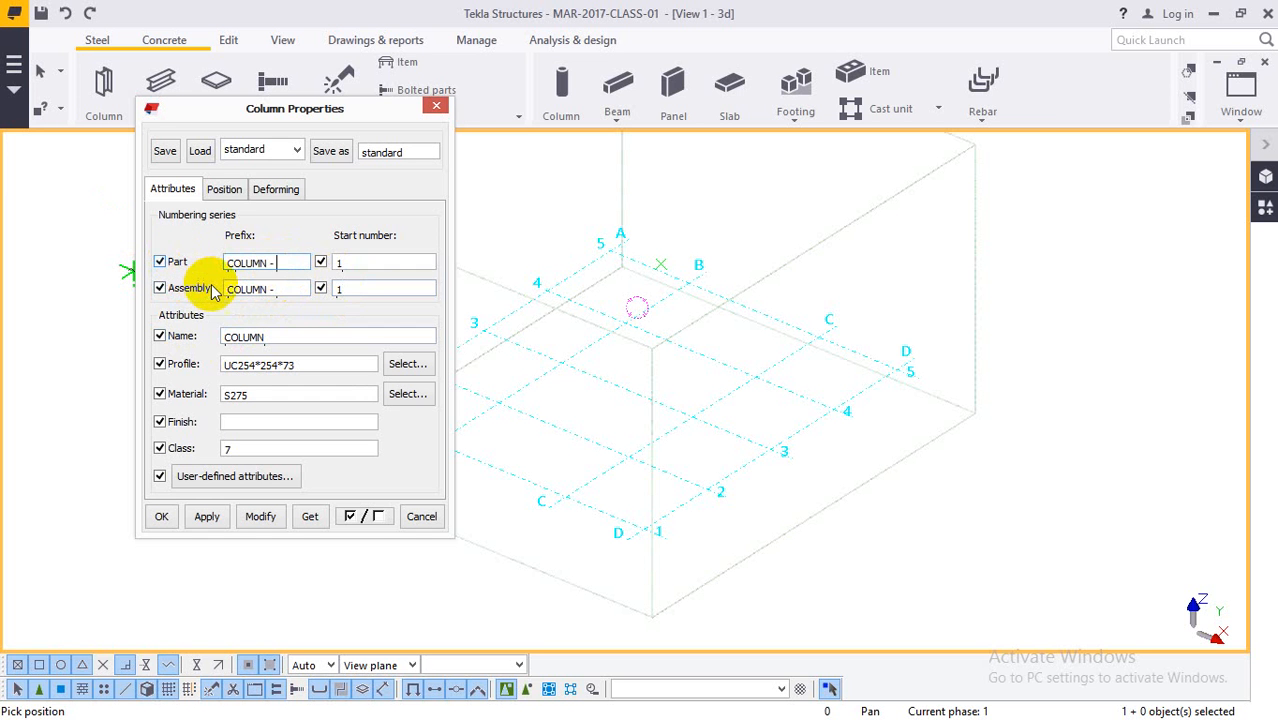
pyautogui.click(300, 264)
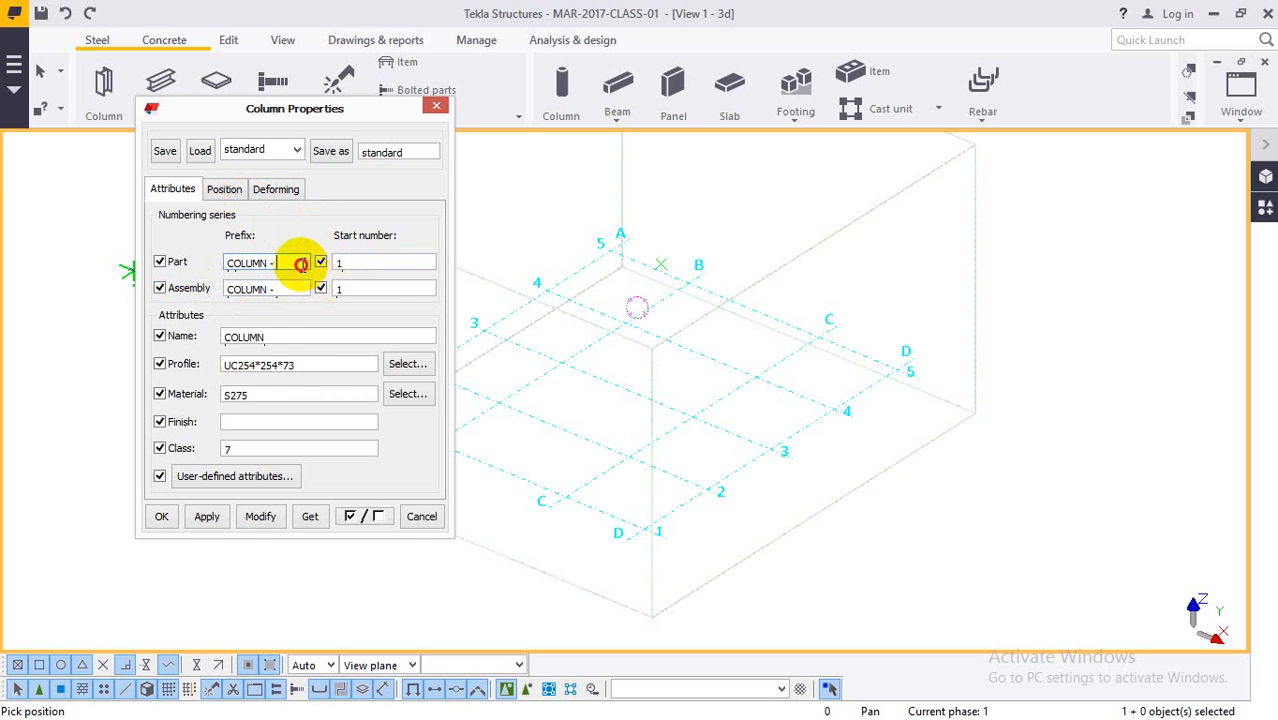
pyautogui.click(322, 335)
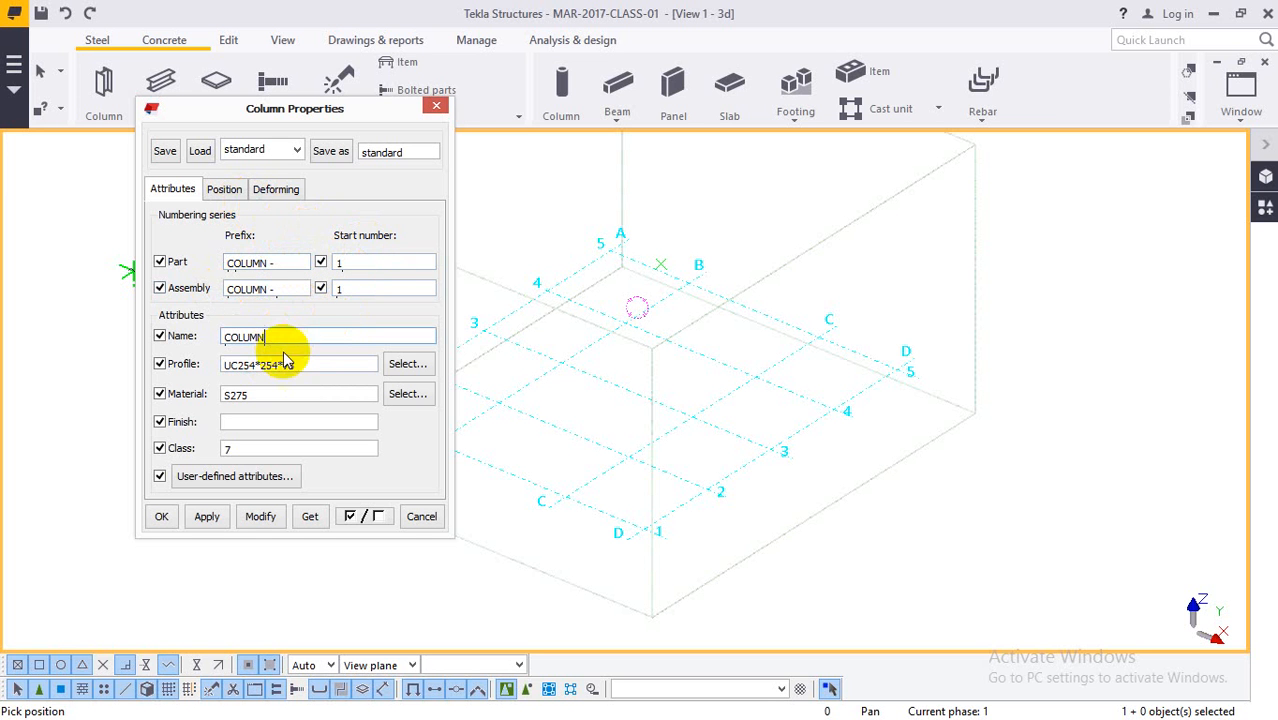
# Open the profile catalog for the column and look over the UB's, JUMBO SECTIONS and UC's groups.
pyautogui.moveTo(268, 365); pyautogui.dragTo(277, 365)
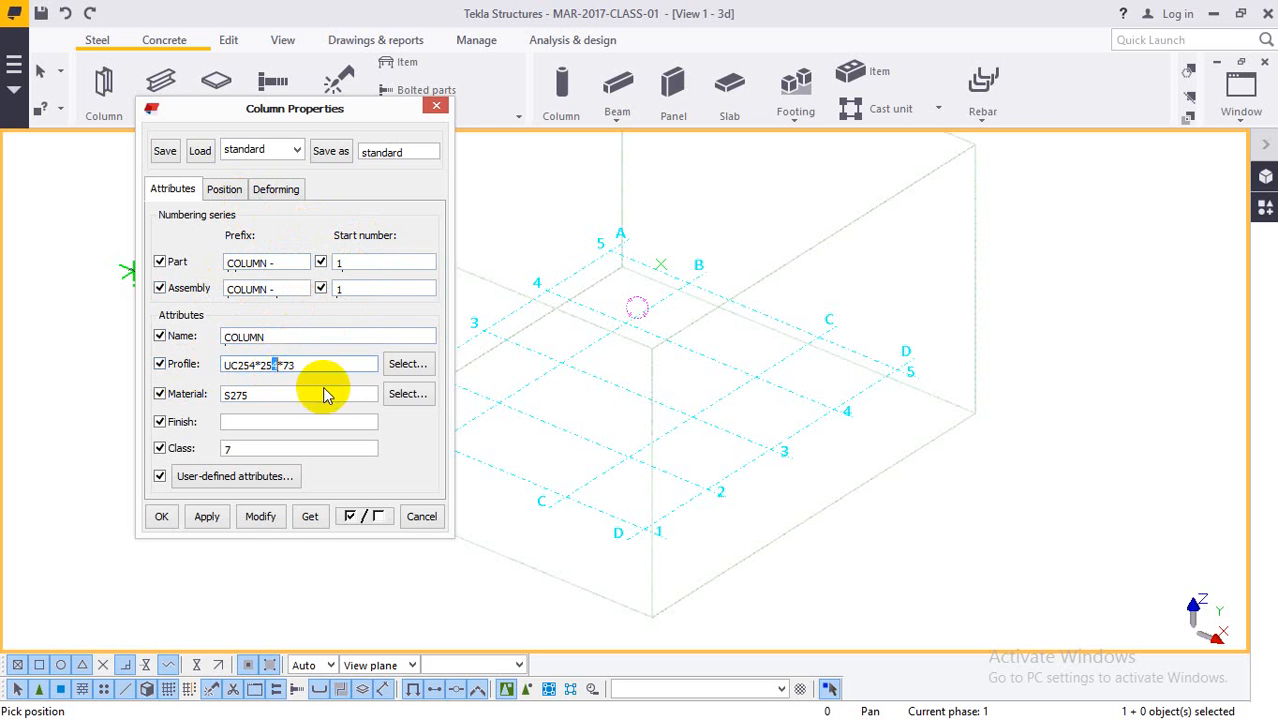
pyautogui.click(306, 365)
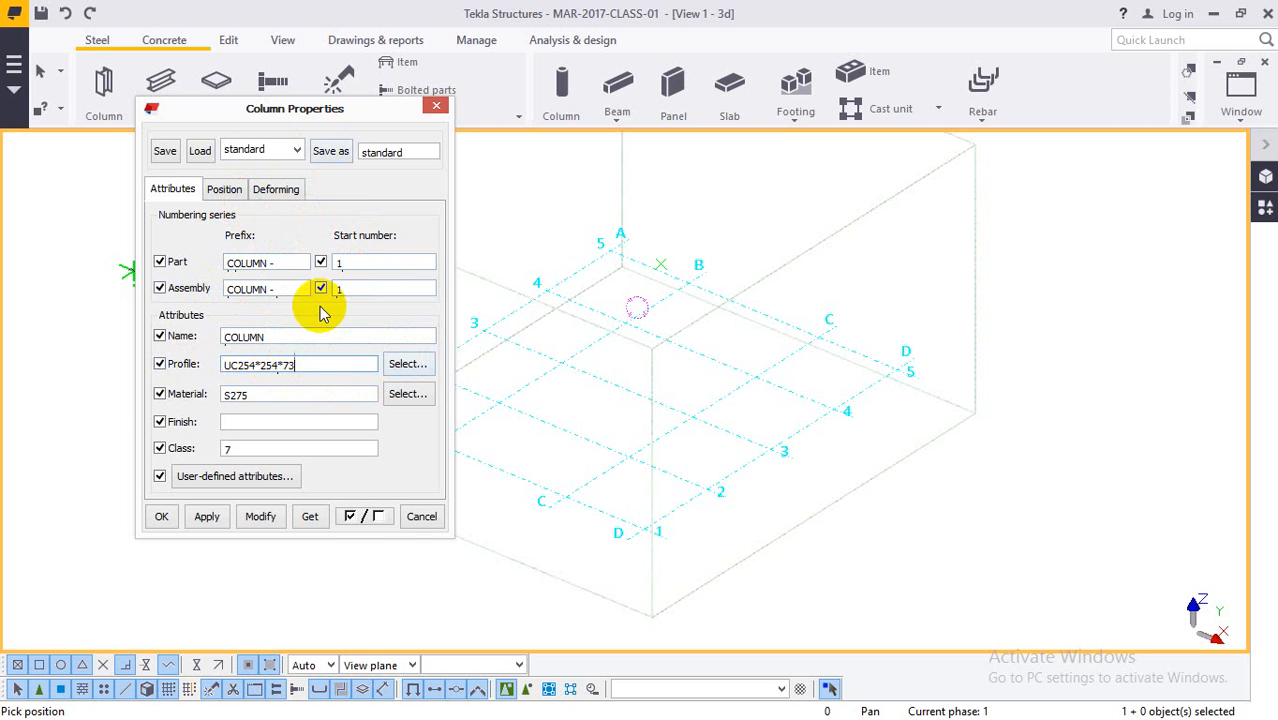
pyautogui.click(396, 363)
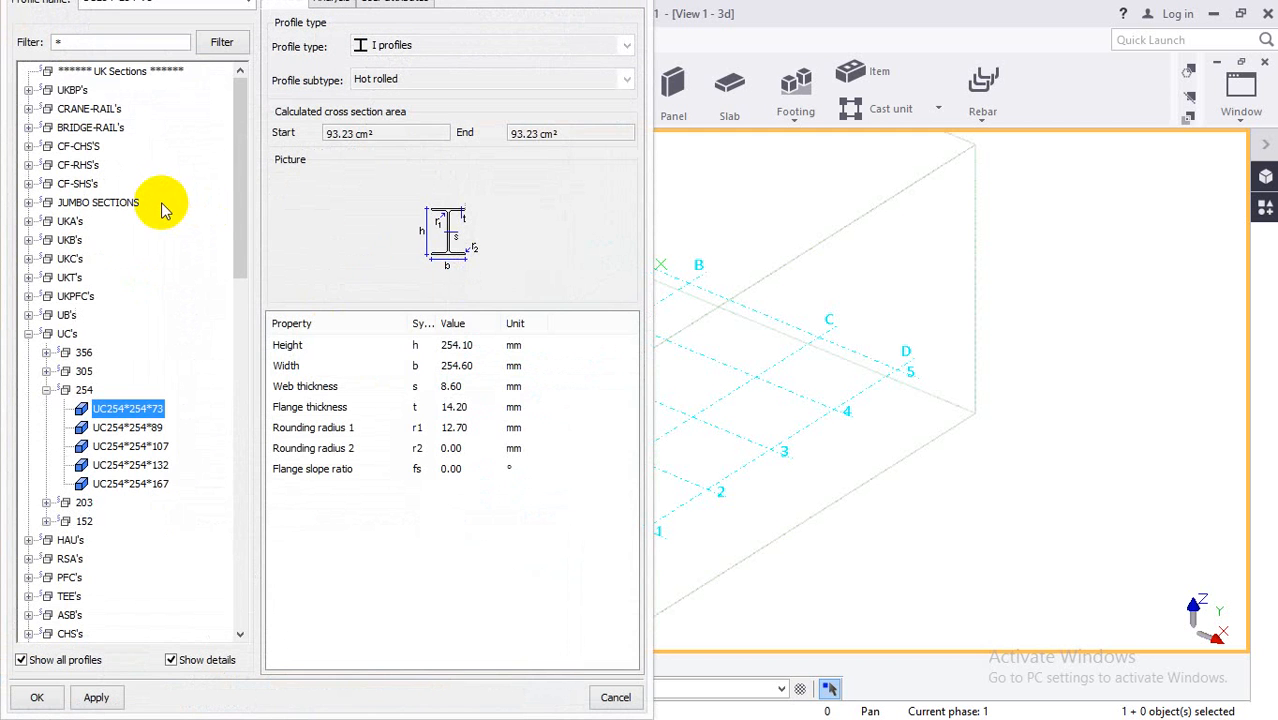
pyautogui.click(67, 314)
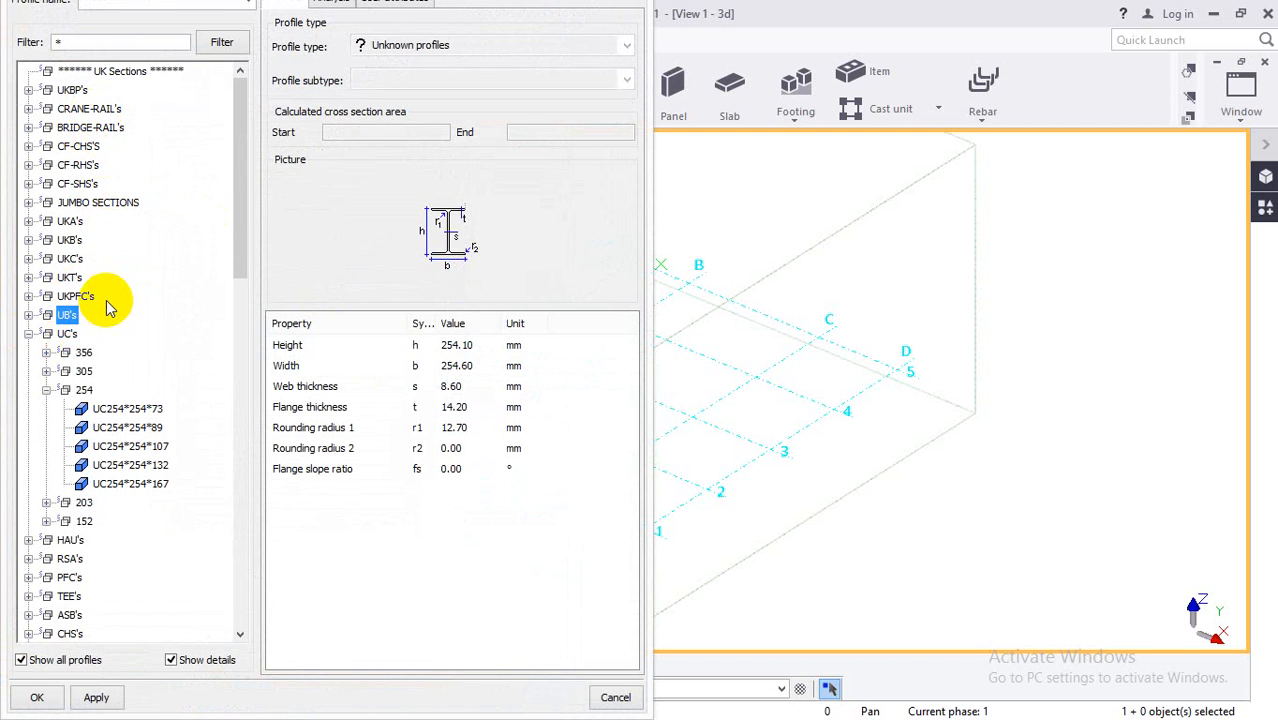
pyautogui.click(108, 204)
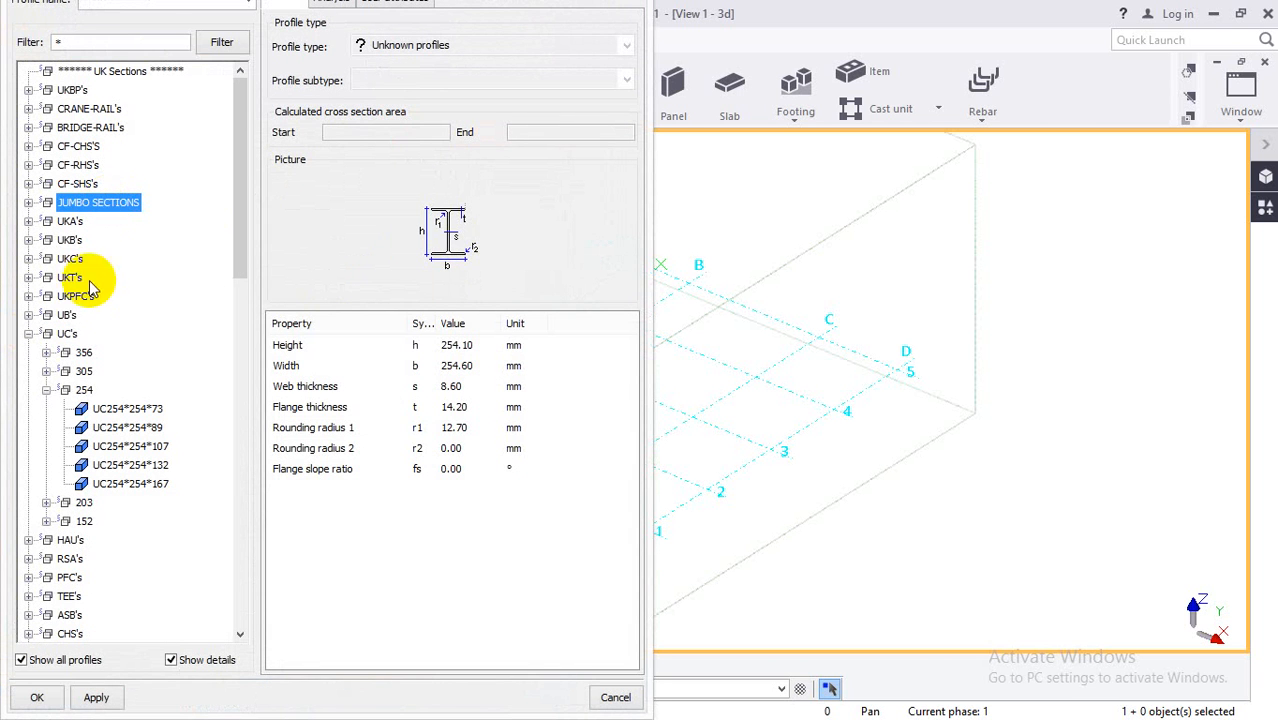
pyautogui.click(67, 334)
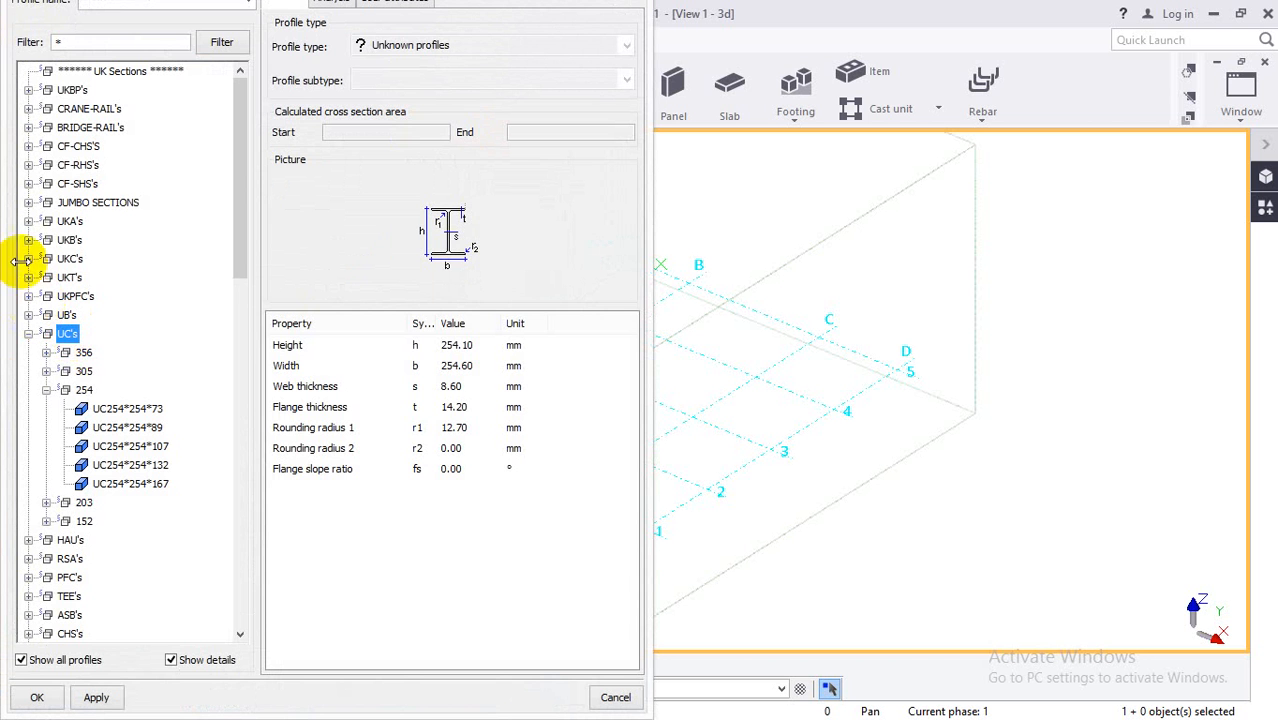
# Examine the RSA200*100*10 angle in the 200 group of RSA's, and collapse that group again.
pyautogui.click(70, 558)
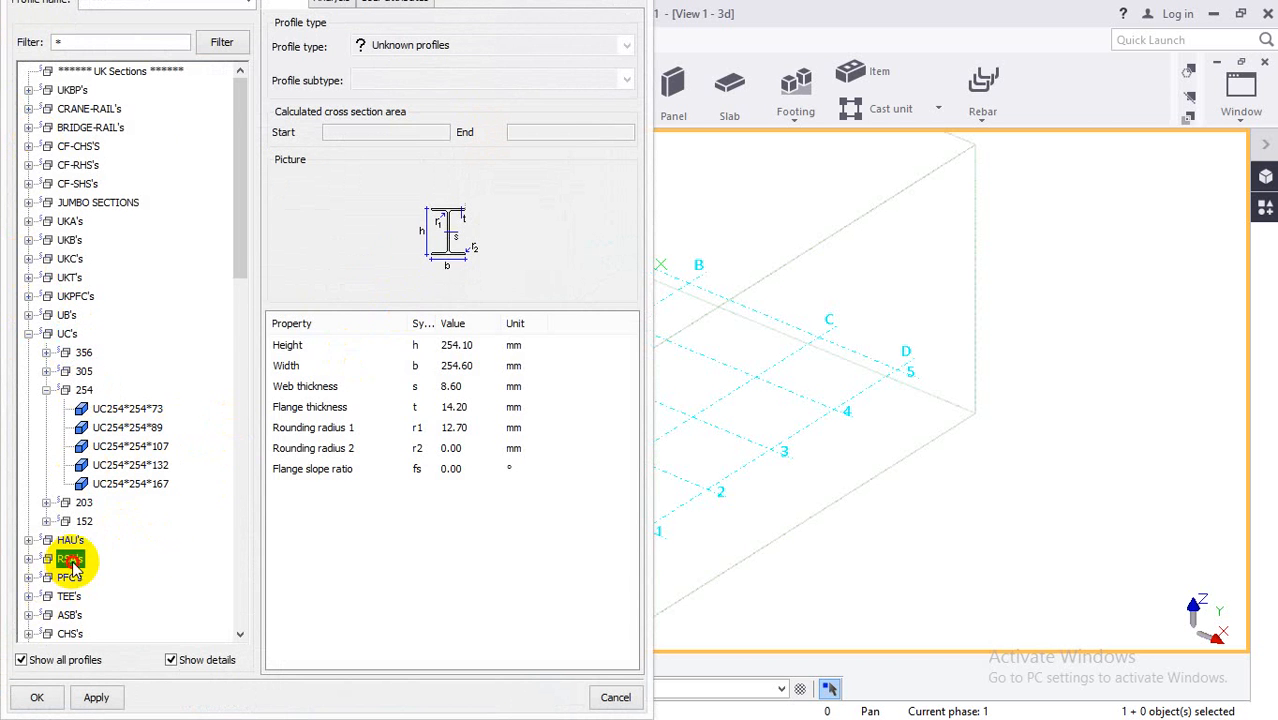
pyautogui.doubleClick(72, 557)
pyautogui.click(84, 277)
pyautogui.doubleClick(84, 277)
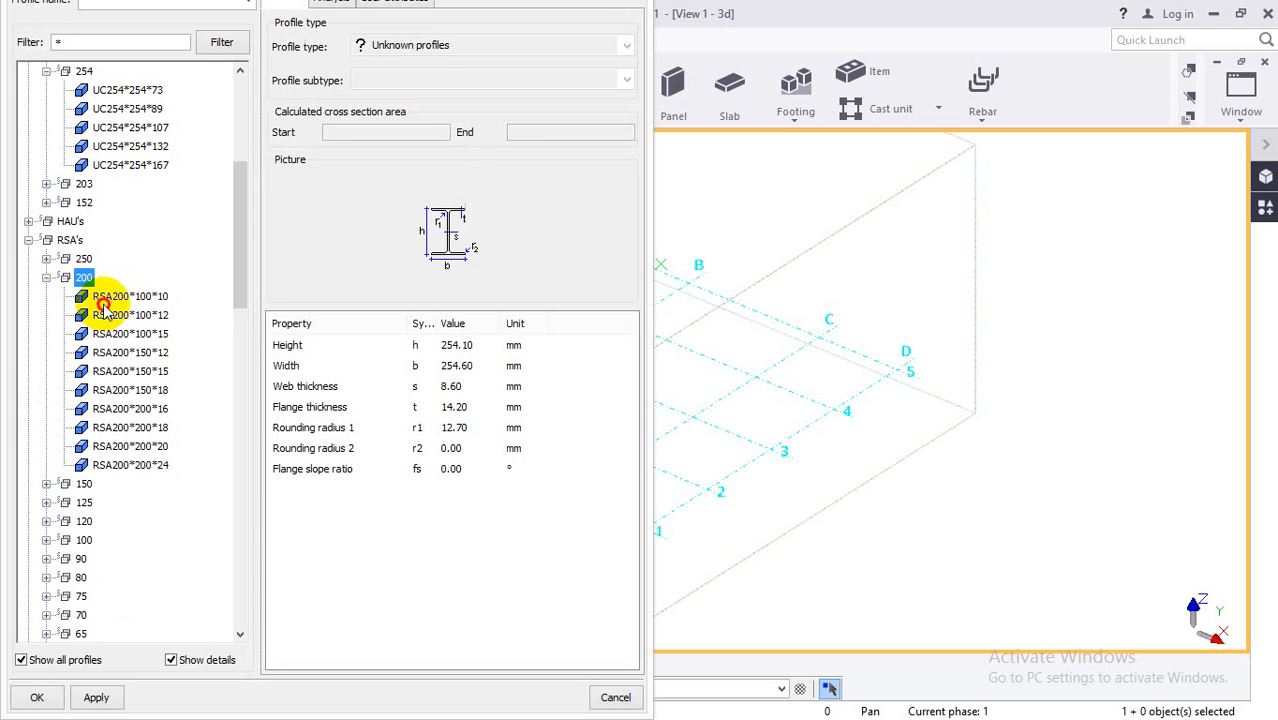
pyautogui.click(100, 296)
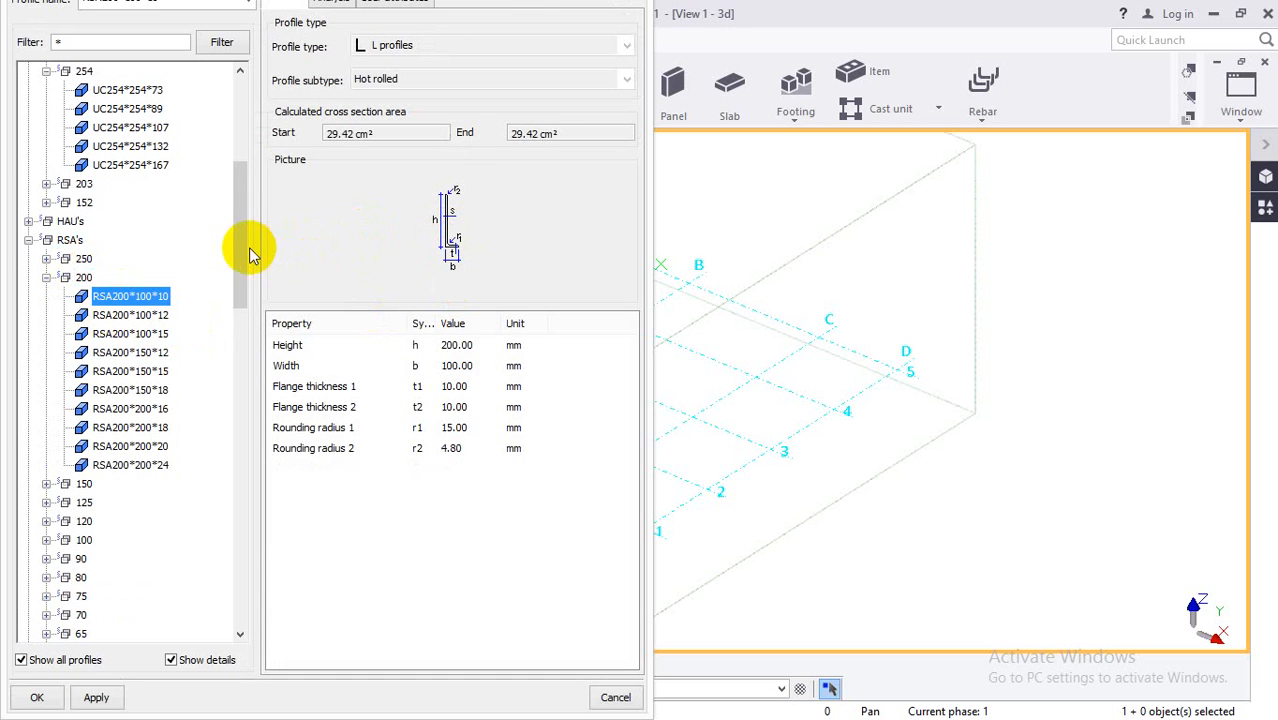
pyautogui.click(46, 277)
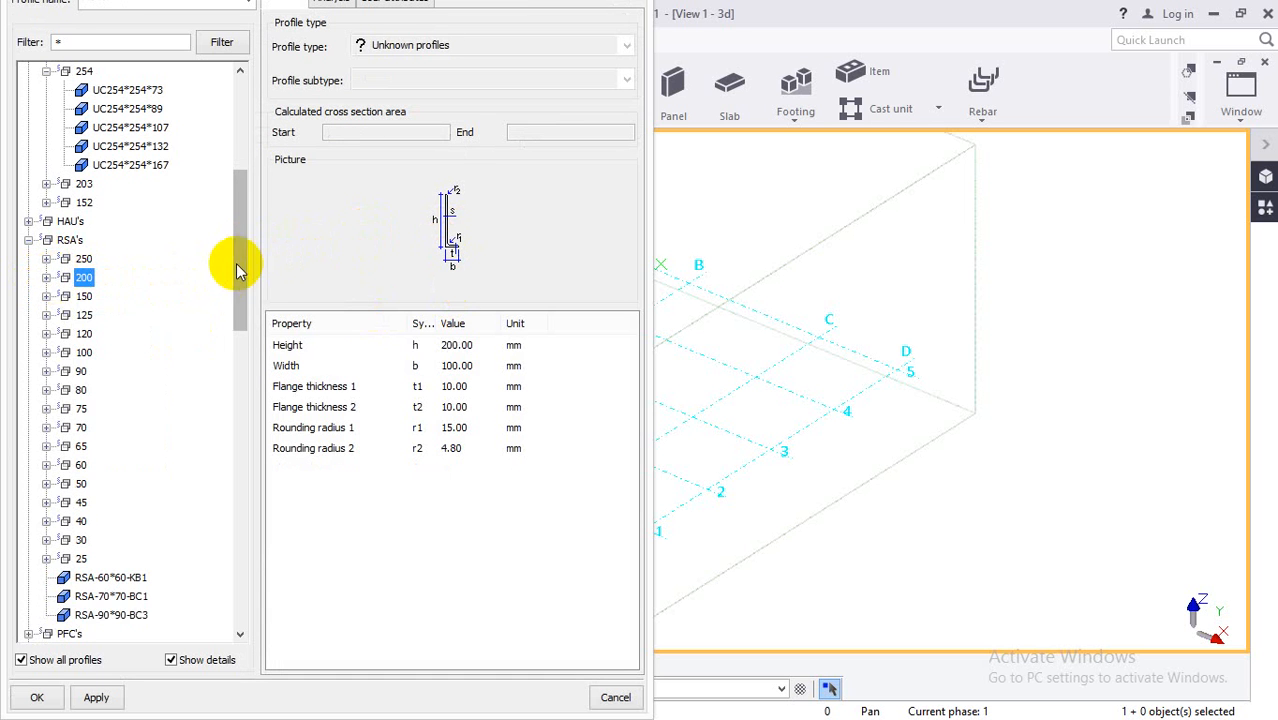
pyautogui.scroll(4, 240, 240)
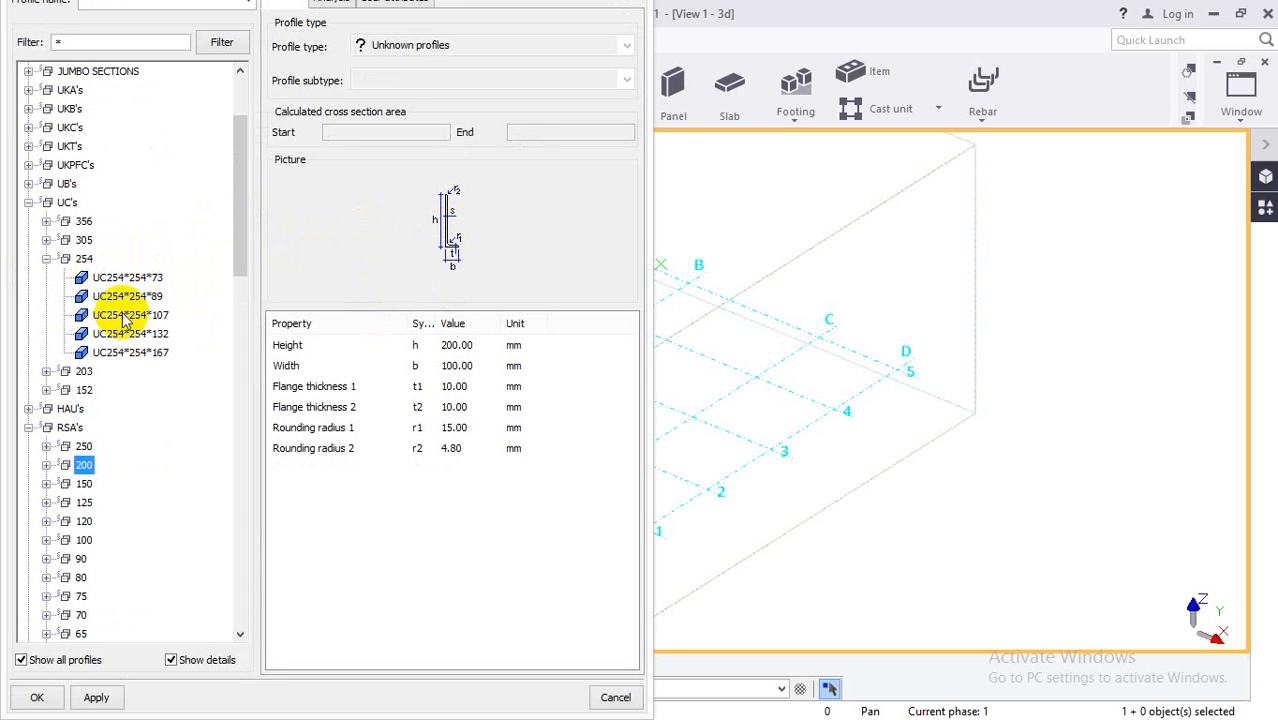
# Select UC254*254*89 in the 254 group of UC's and examine its height and width.
pyautogui.click(143, 297)
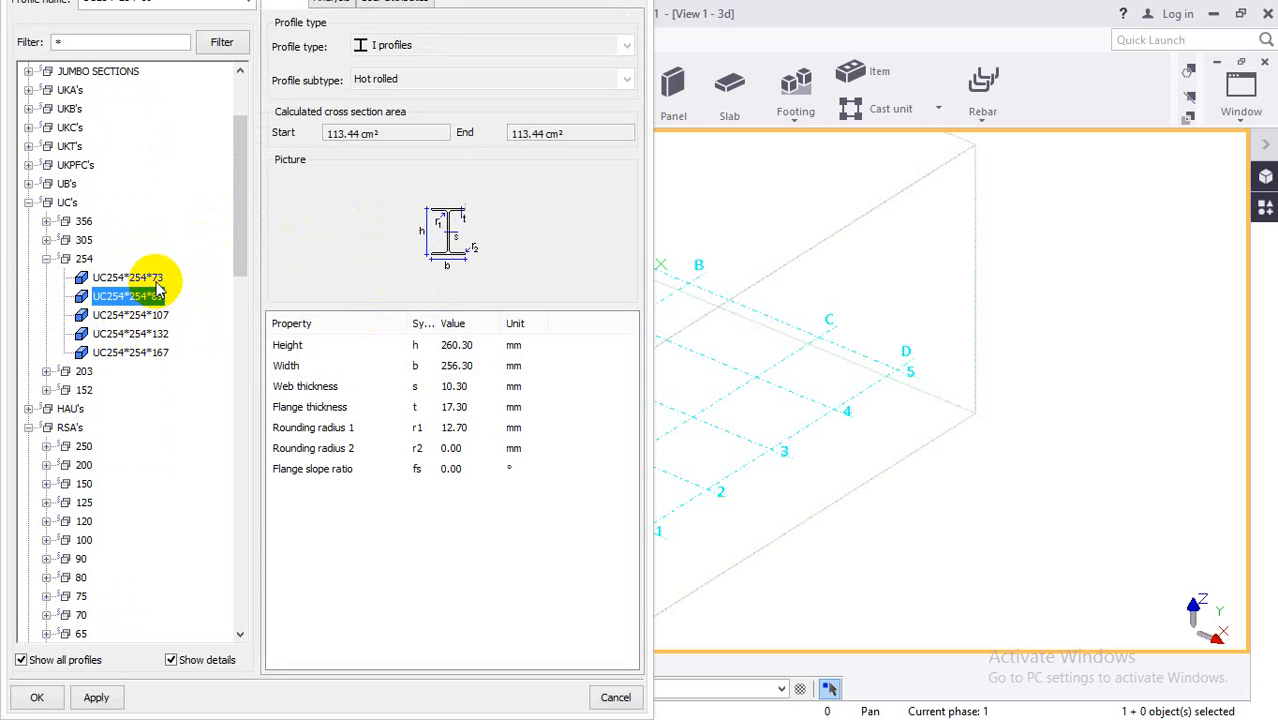
pyautogui.click(153, 296)
pyautogui.click(481, 349)
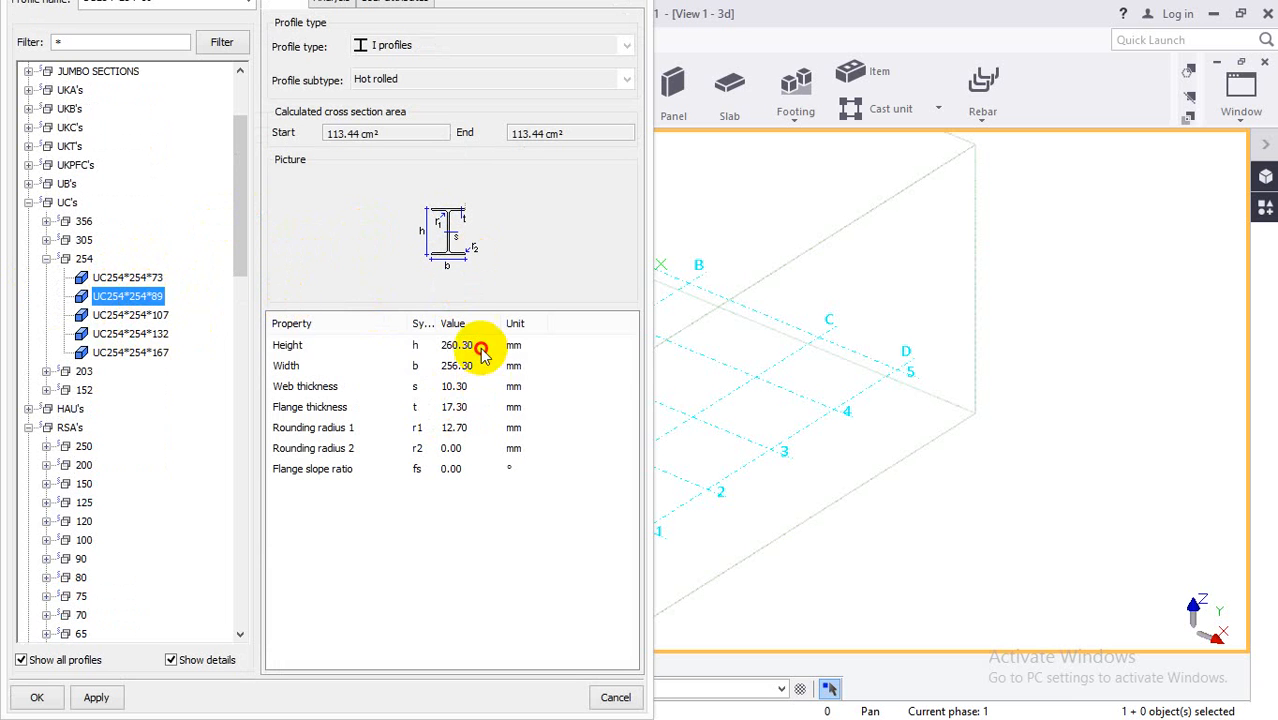
pyautogui.click(486, 367)
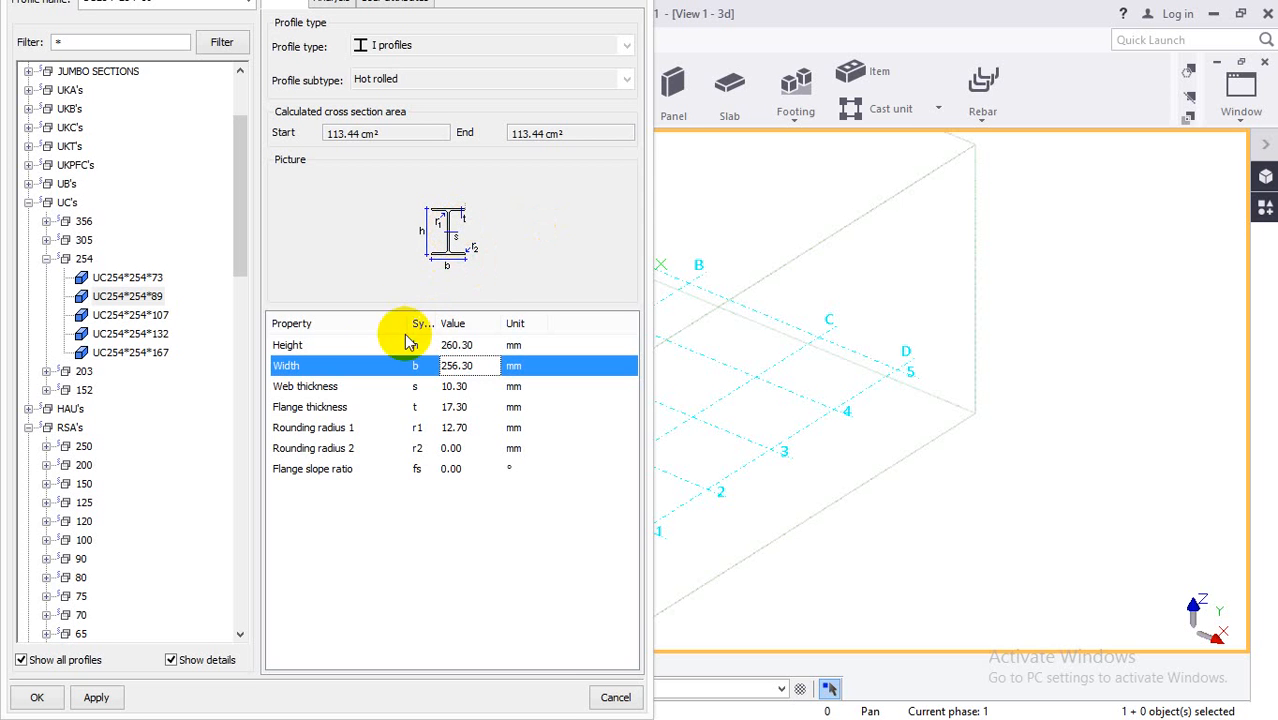
pyautogui.click(478, 350)
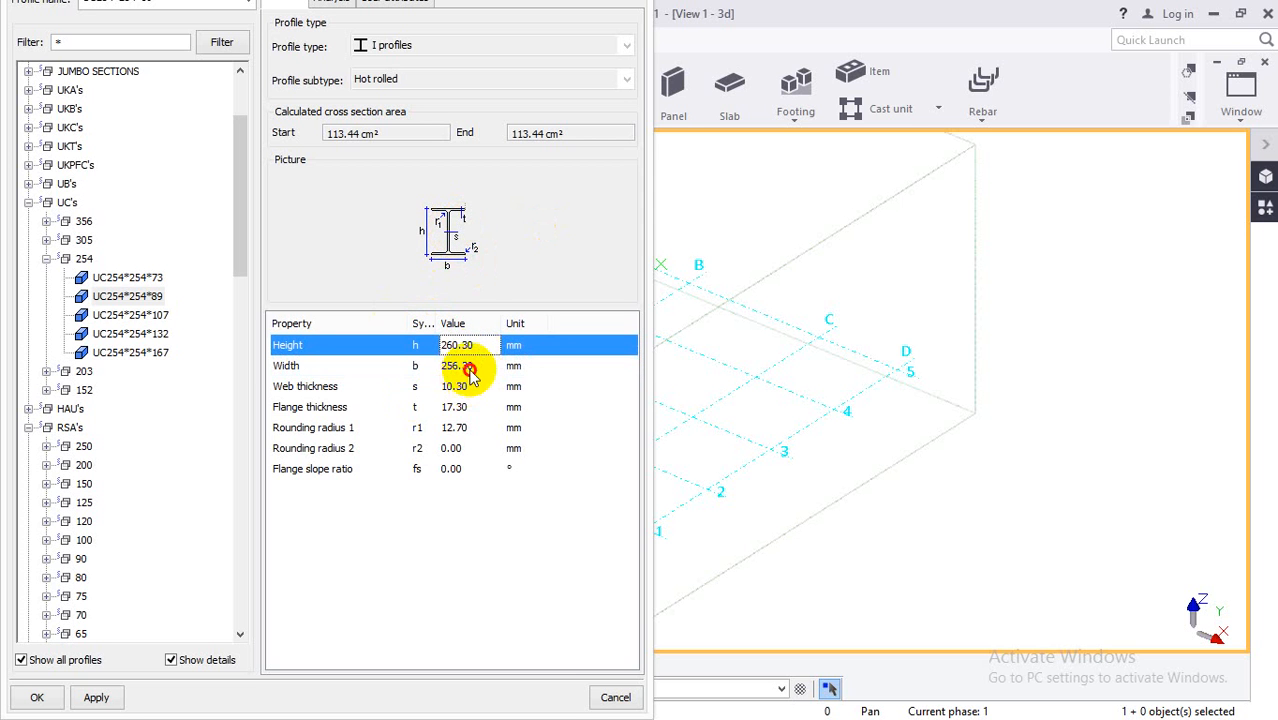
pyautogui.click(479, 371)
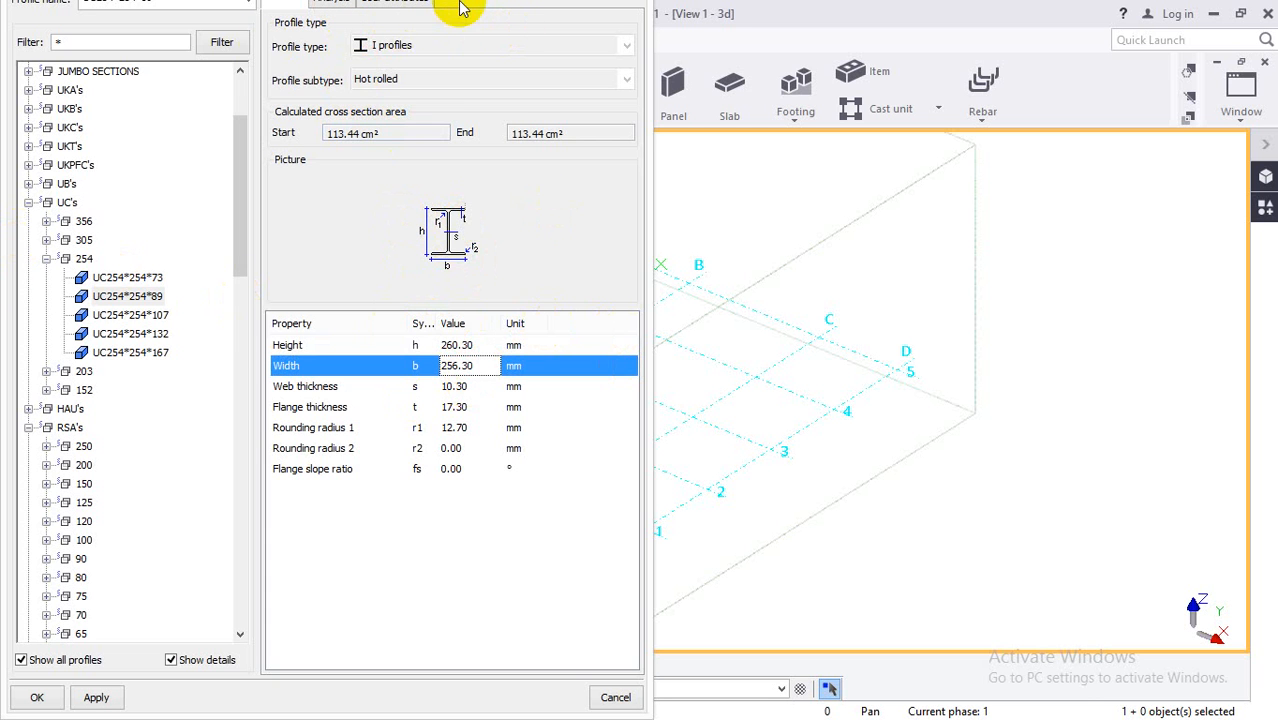
# Examine the analysis properties of UC254*254*89, including cover area, cross section area, moments of inertia, radius of gyration and section modulus.
pyautogui.click(325, 6)
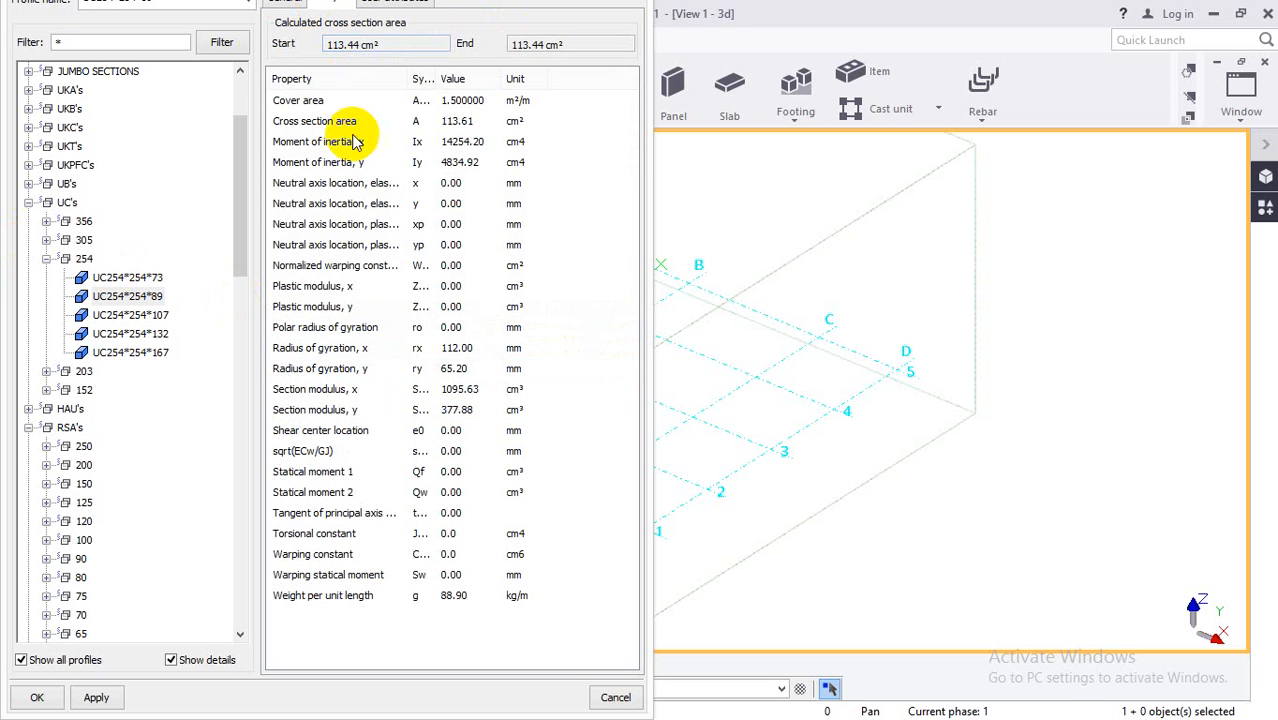
pyautogui.click(481, 100)
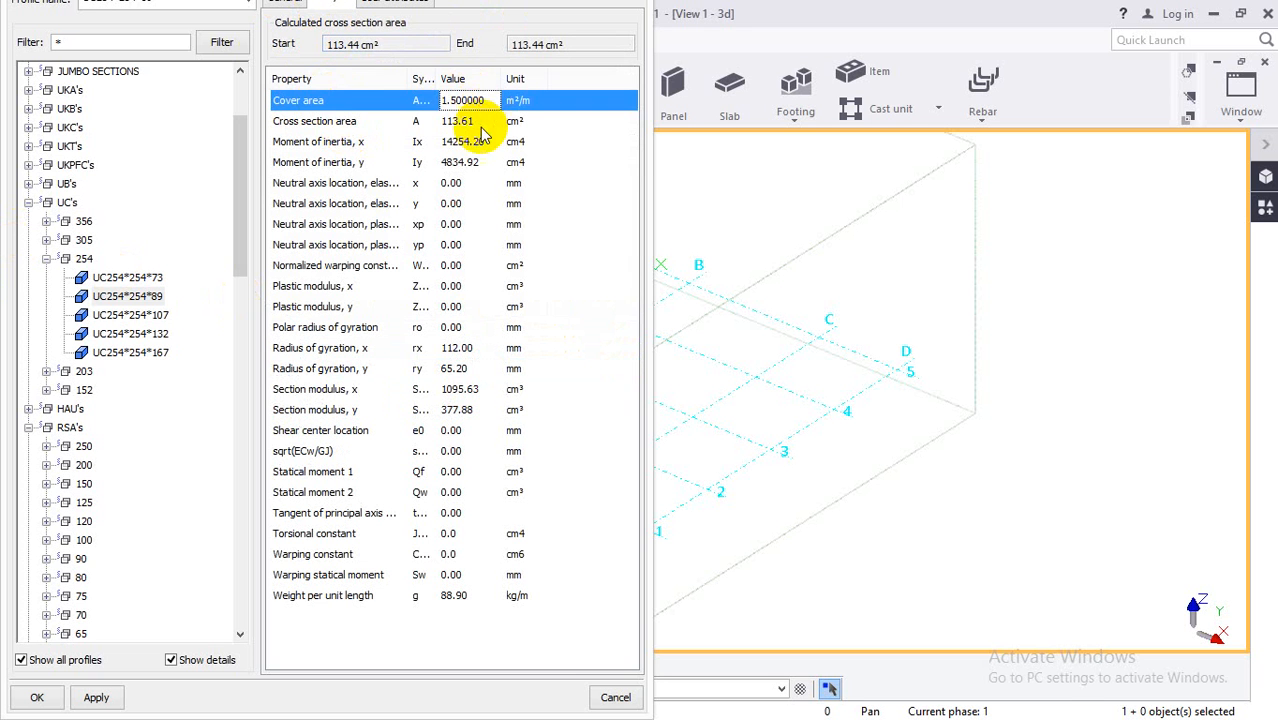
pyautogui.click(326, 121)
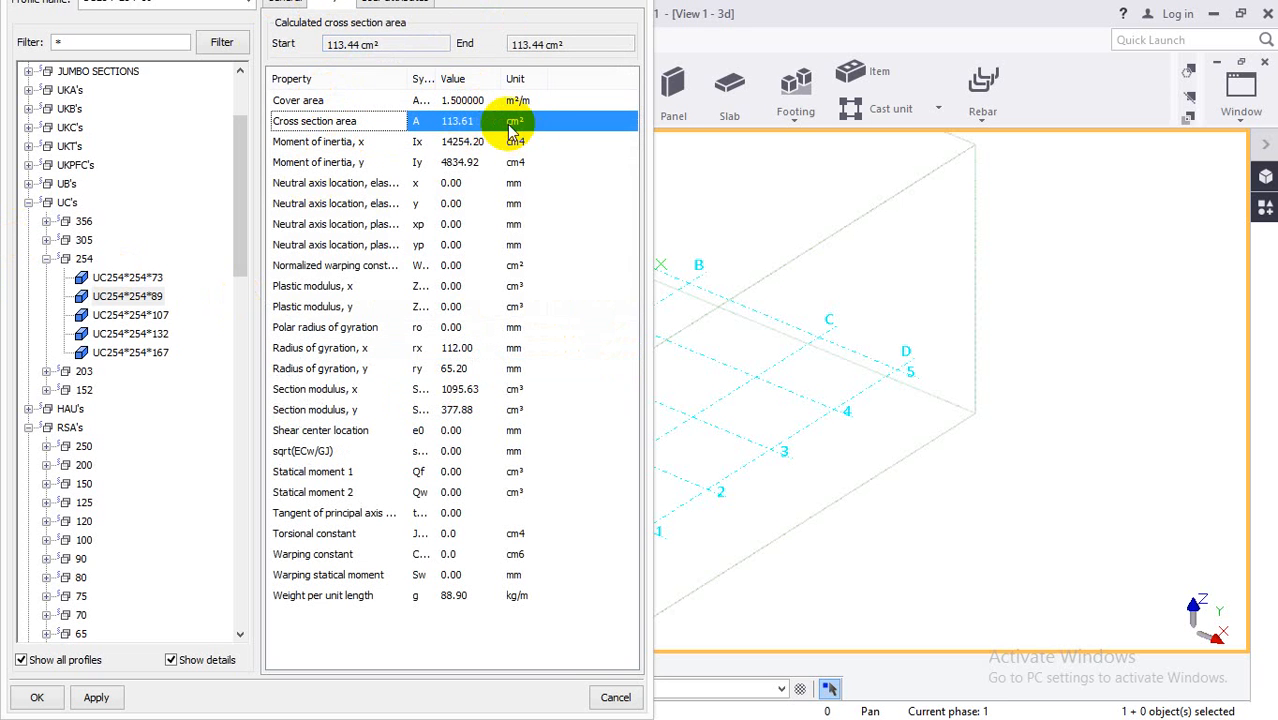
pyautogui.click(332, 143)
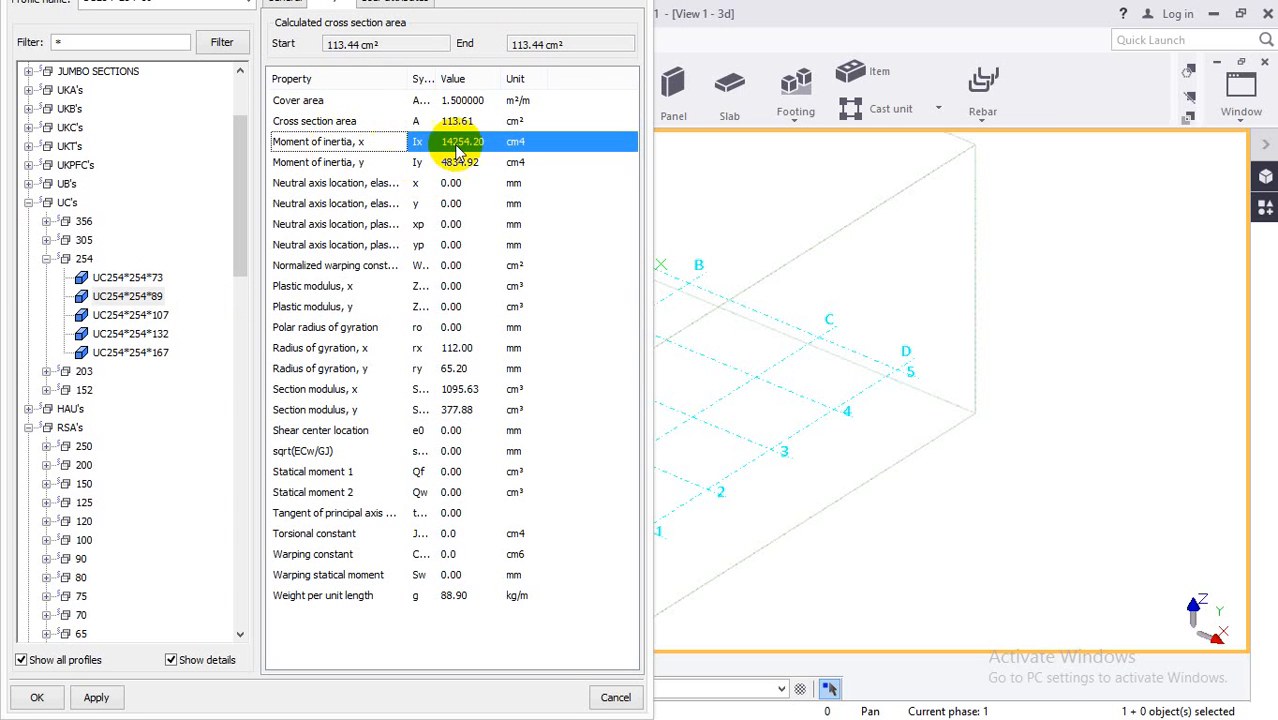
pyautogui.click(418, 163)
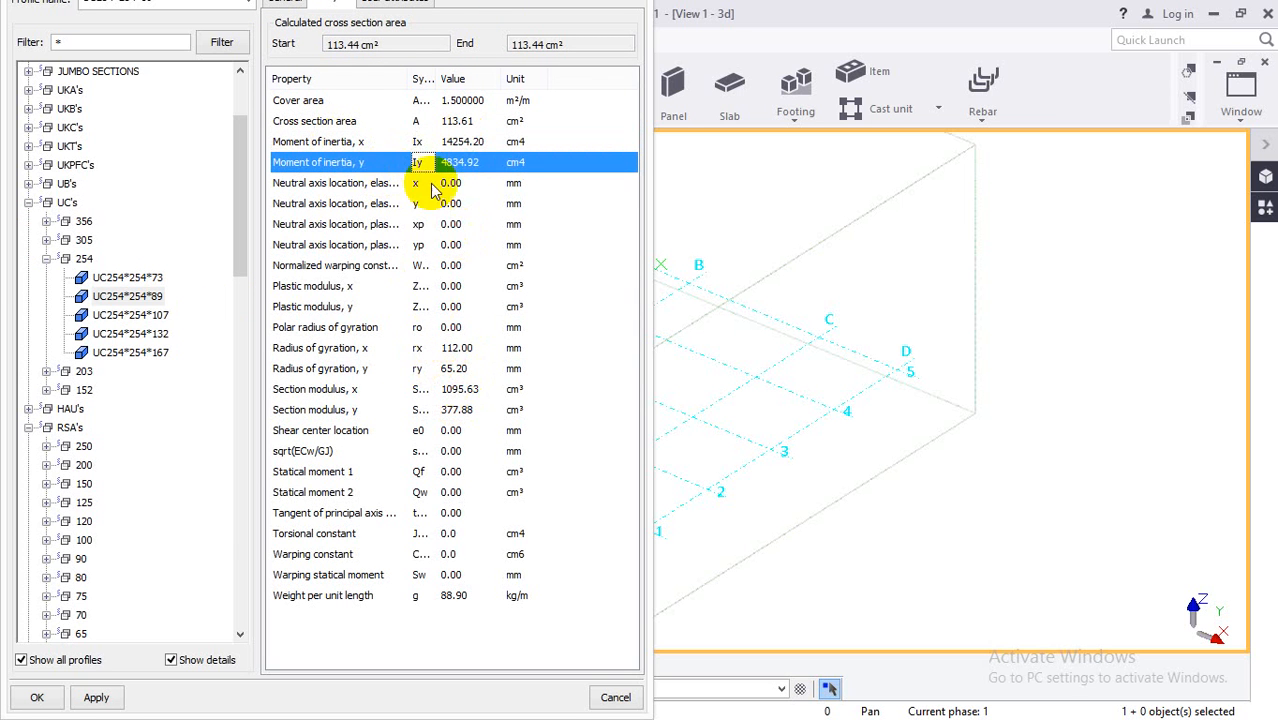
pyautogui.click(300, 326)
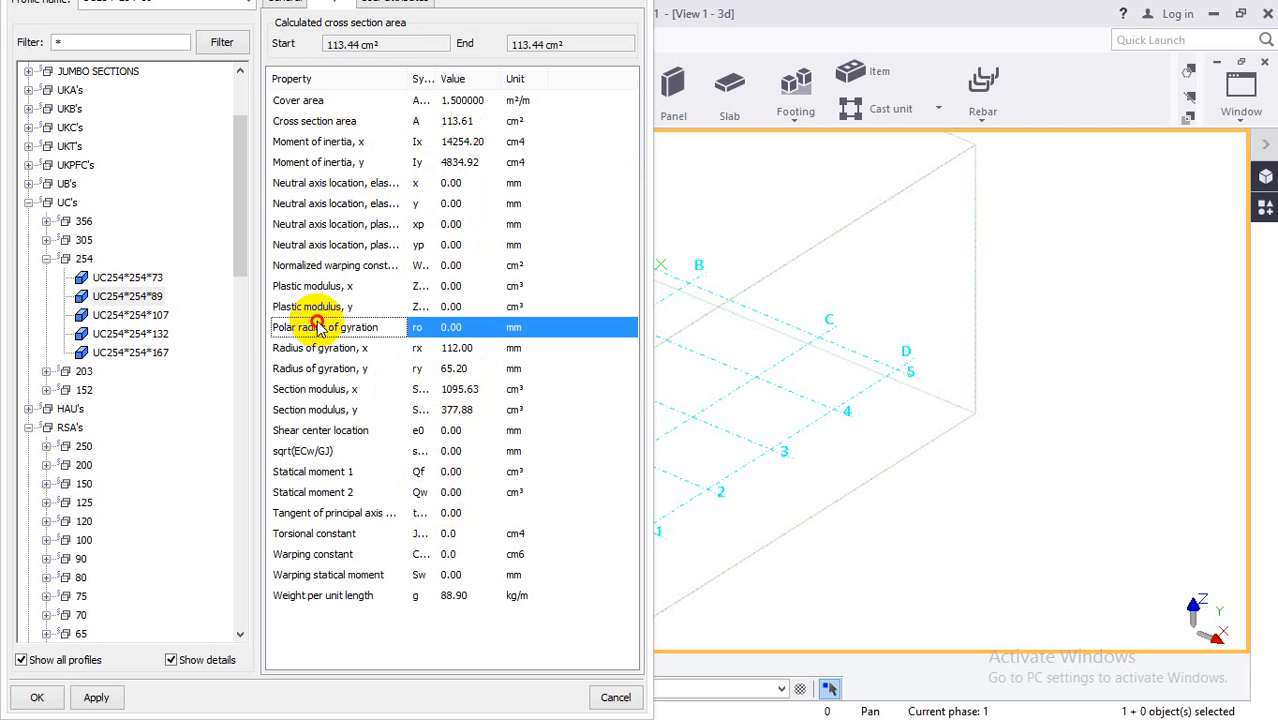
pyautogui.click(298, 390)
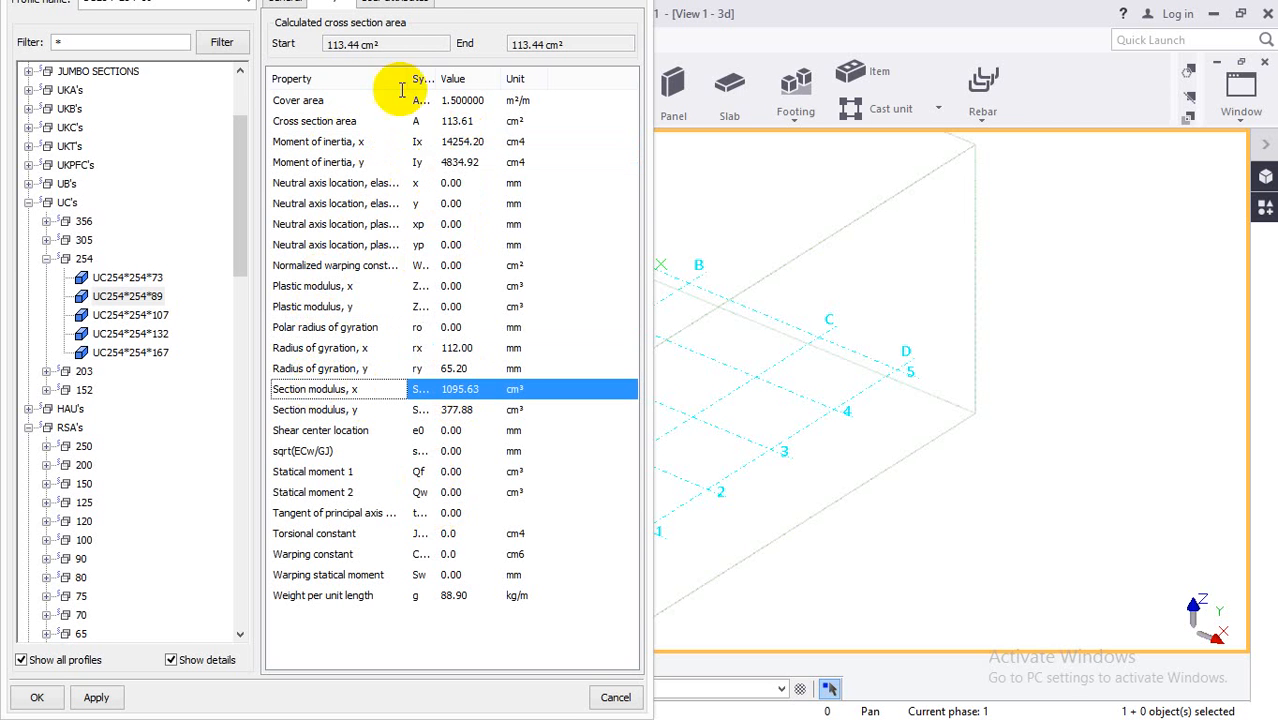
# Look over the user attributes of UC254*254*89, moving the profile dialog so its hidden edges come into view.
pyautogui.click(410, 3)
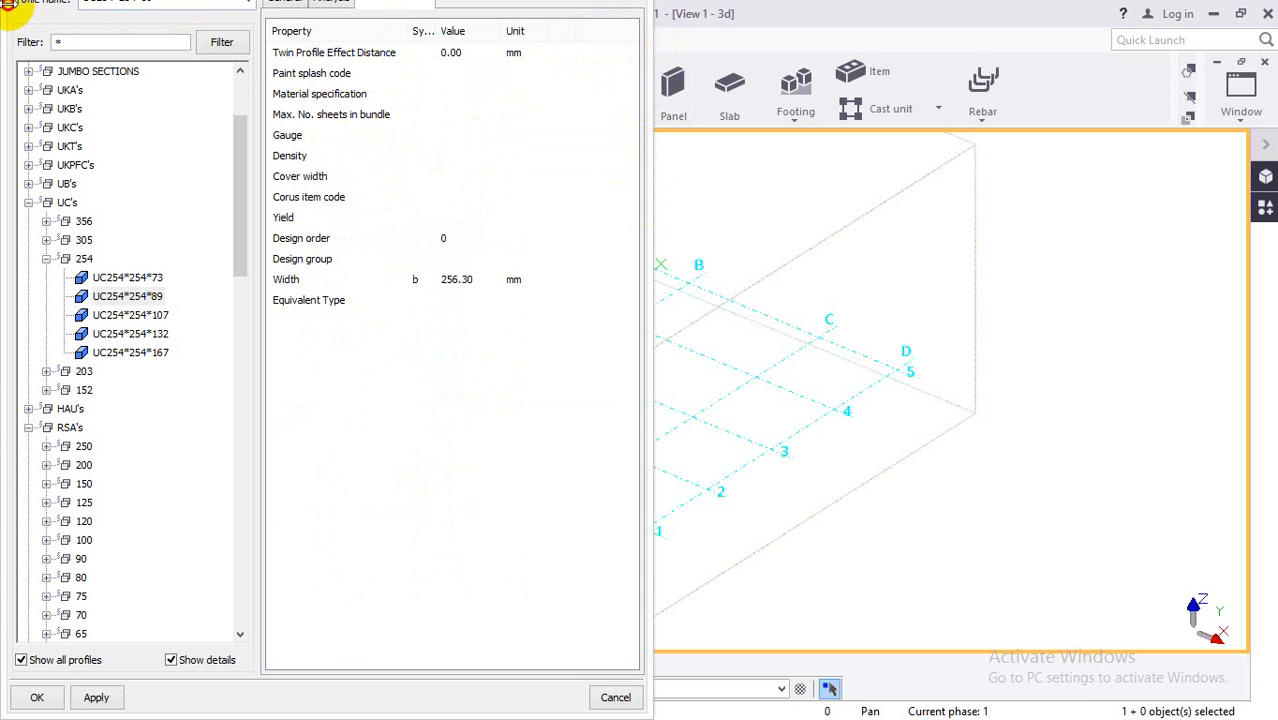
pyautogui.moveTo(10, 6); pyautogui.dragTo(134, 25)
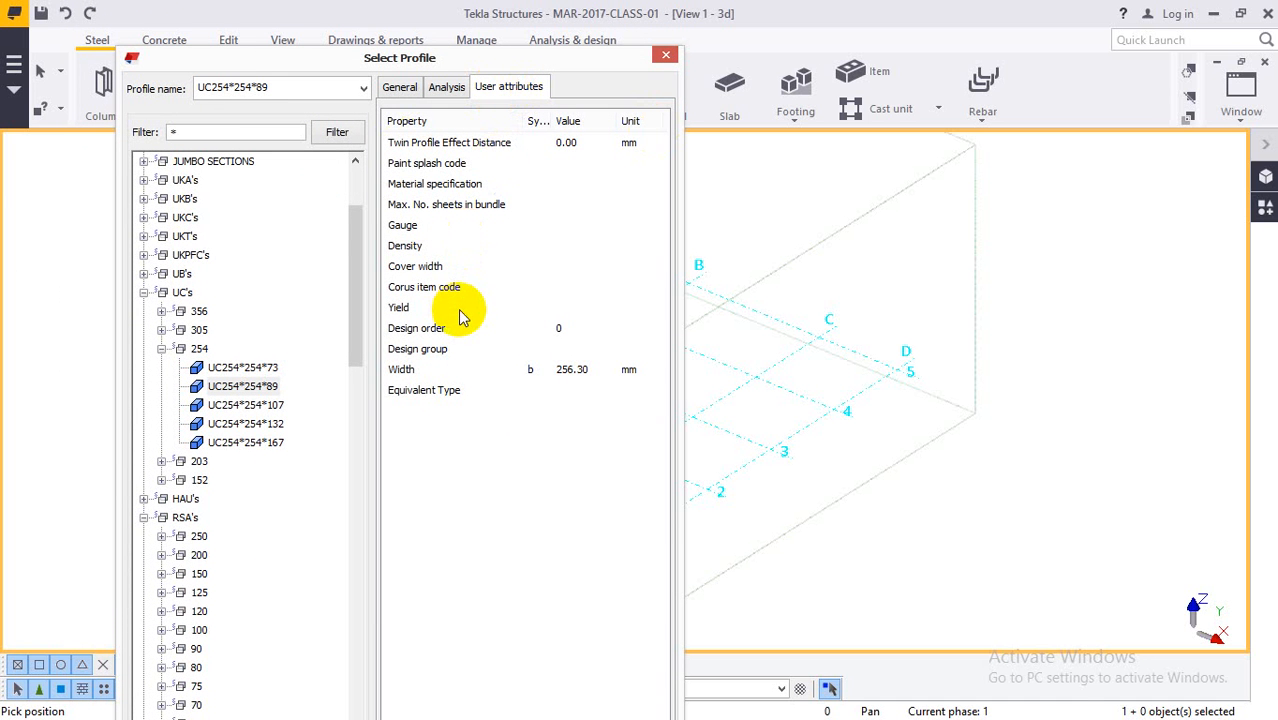
pyautogui.click(566, 330)
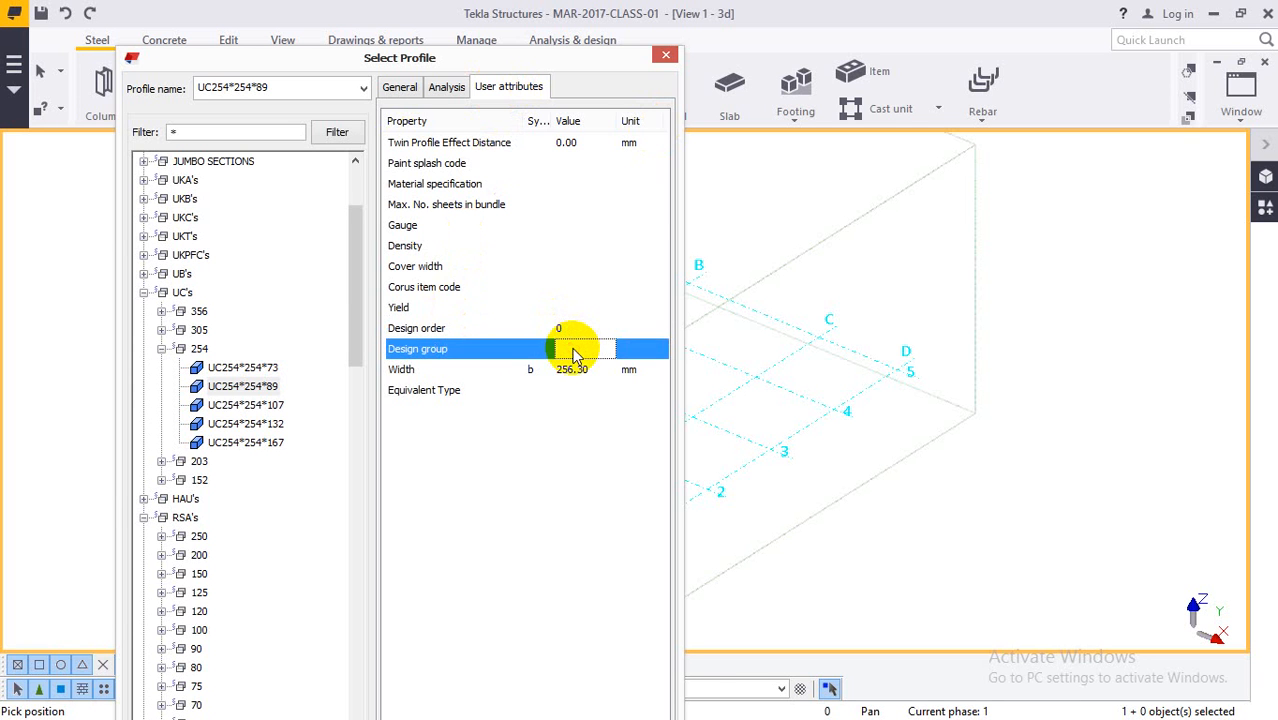
pyautogui.click(540, 226)
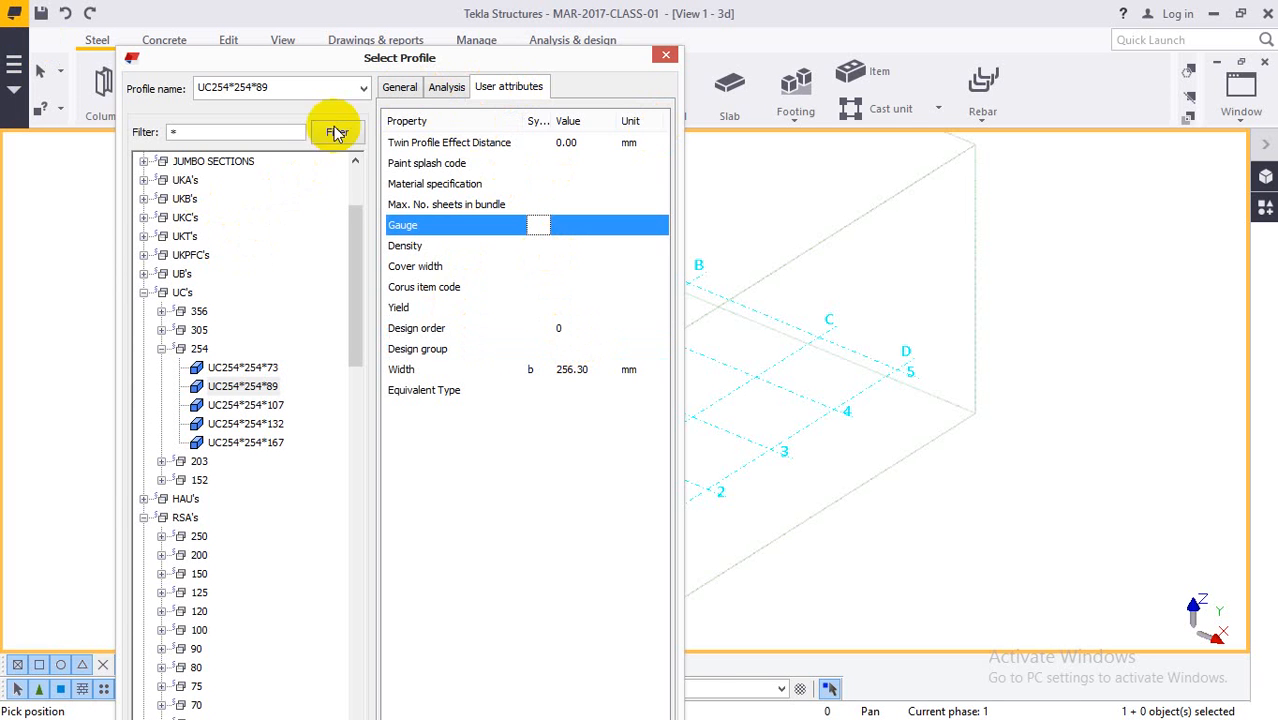
pyautogui.moveTo(384, 56); pyautogui.dragTo(412, 28)
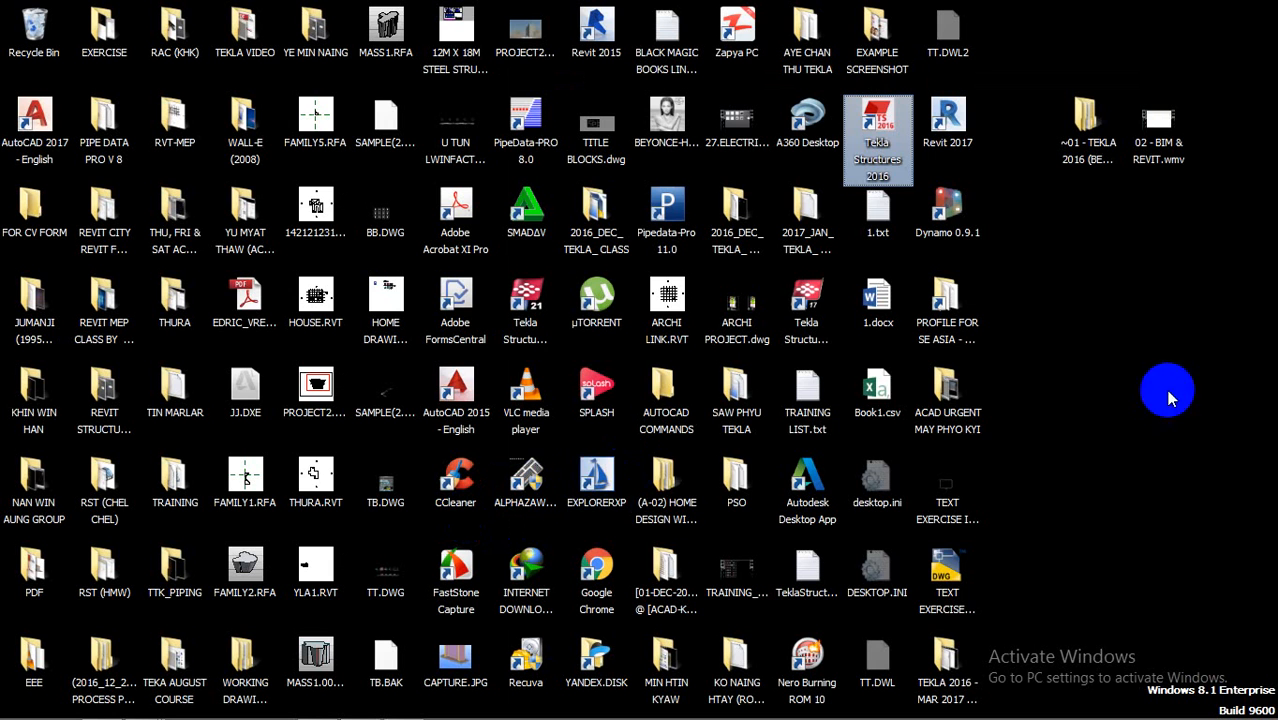
# Check the available display resolutions in the Windows screen resolution settings, cancel them, and switch back to Tekla Structures.
pyautogui.rightClick(1160, 372)
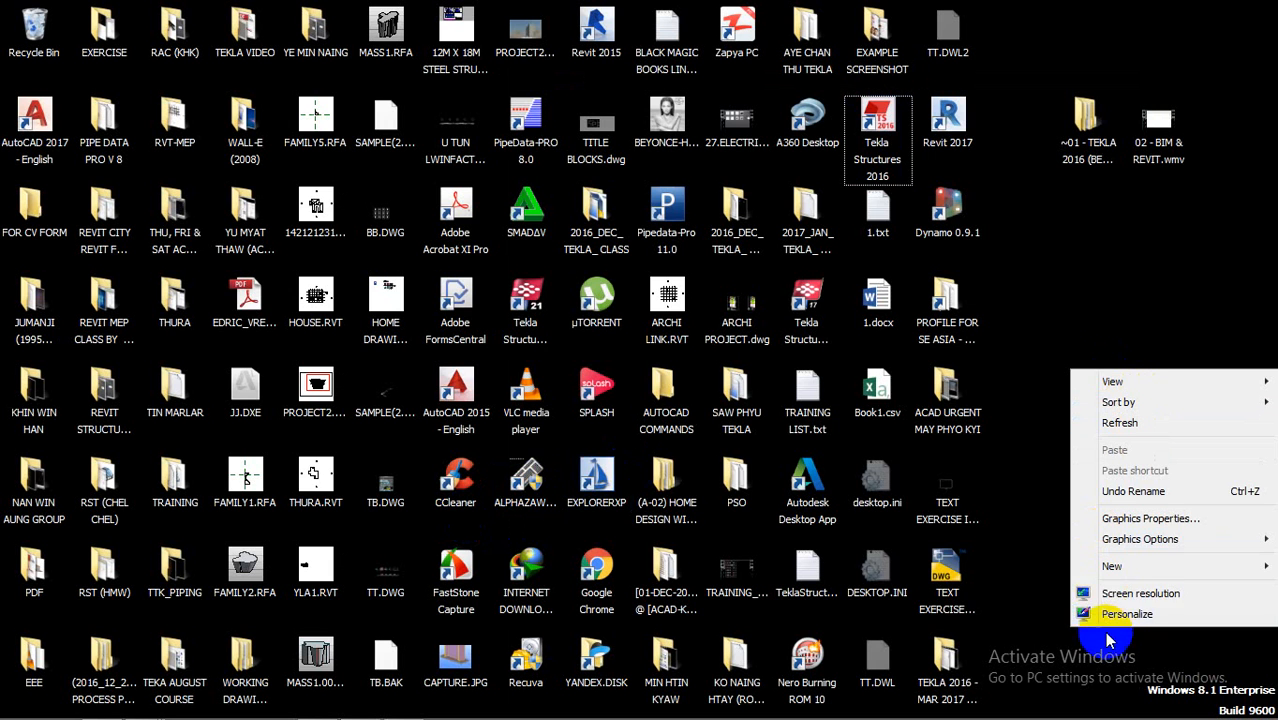
pyautogui.click(1115, 594)
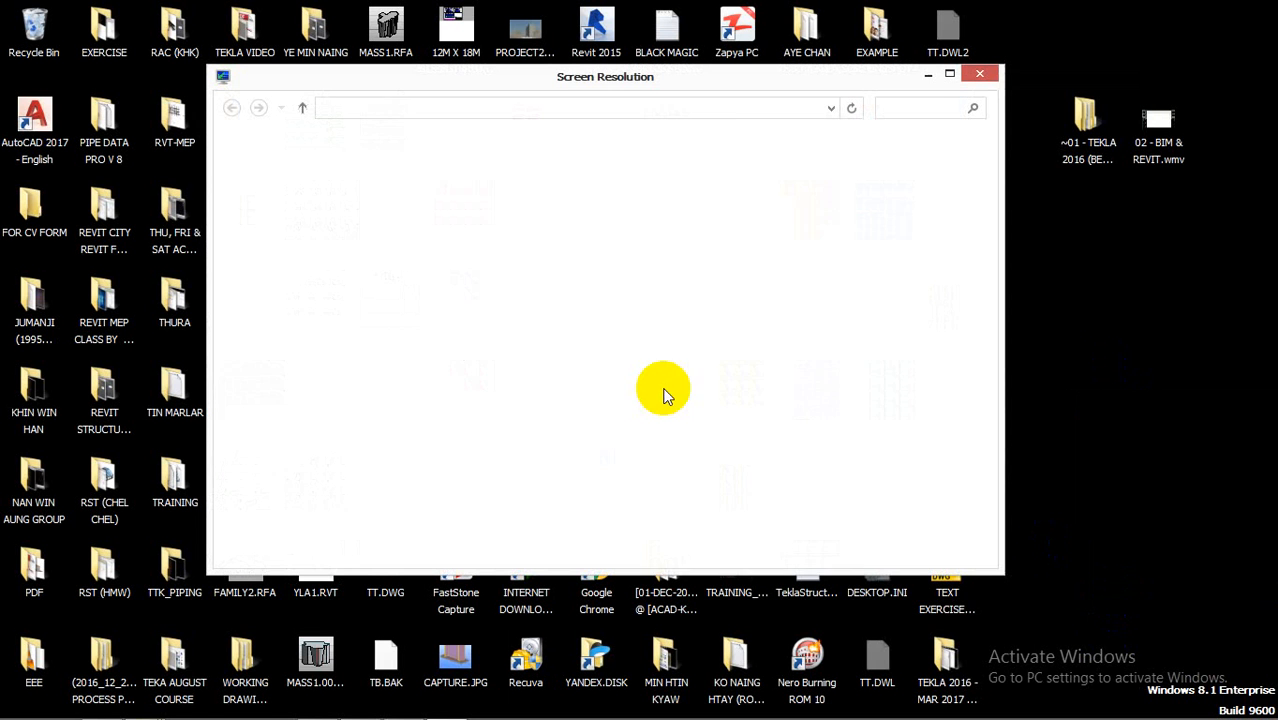
pyautogui.click(476, 340)
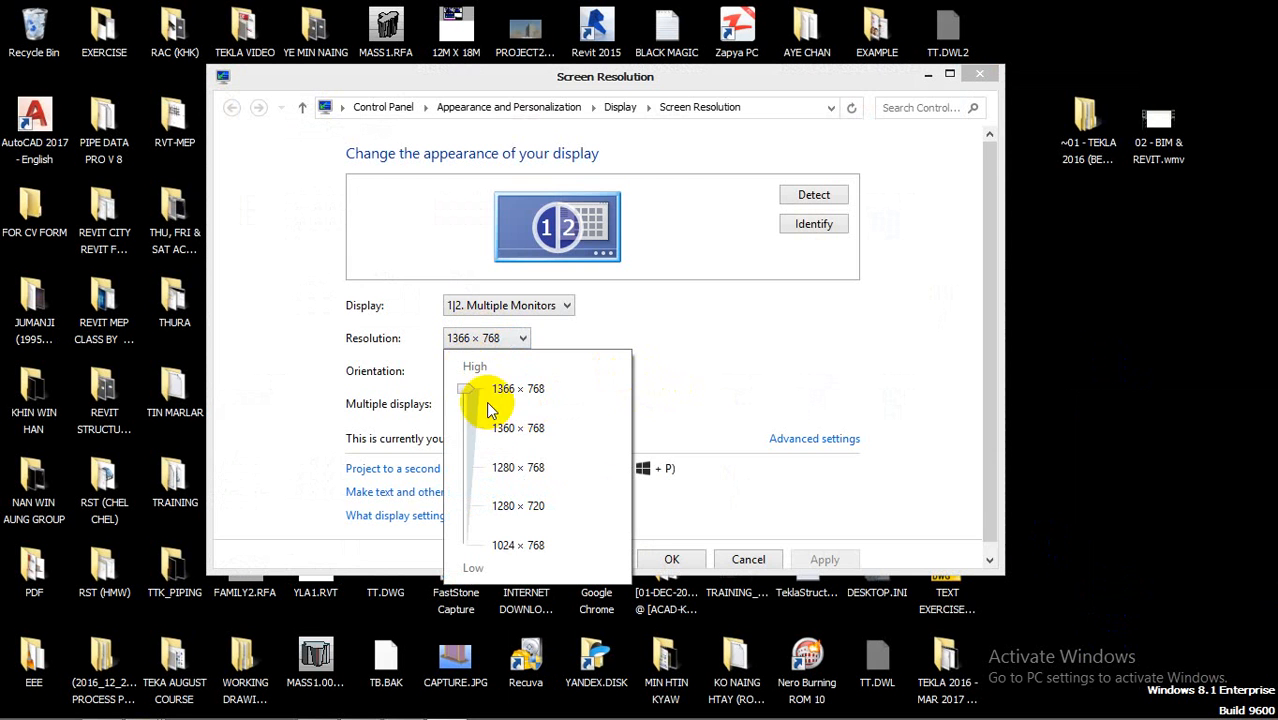
pyautogui.click(510, 342)
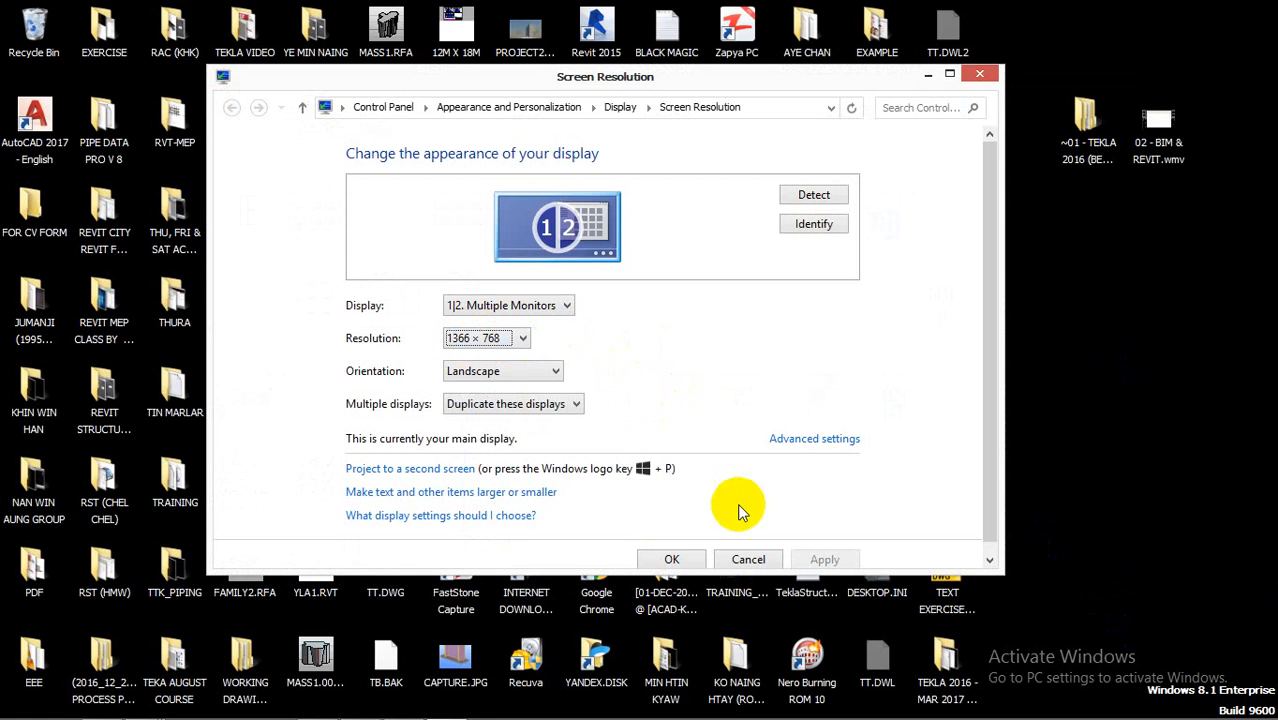
pyautogui.click(720, 558)
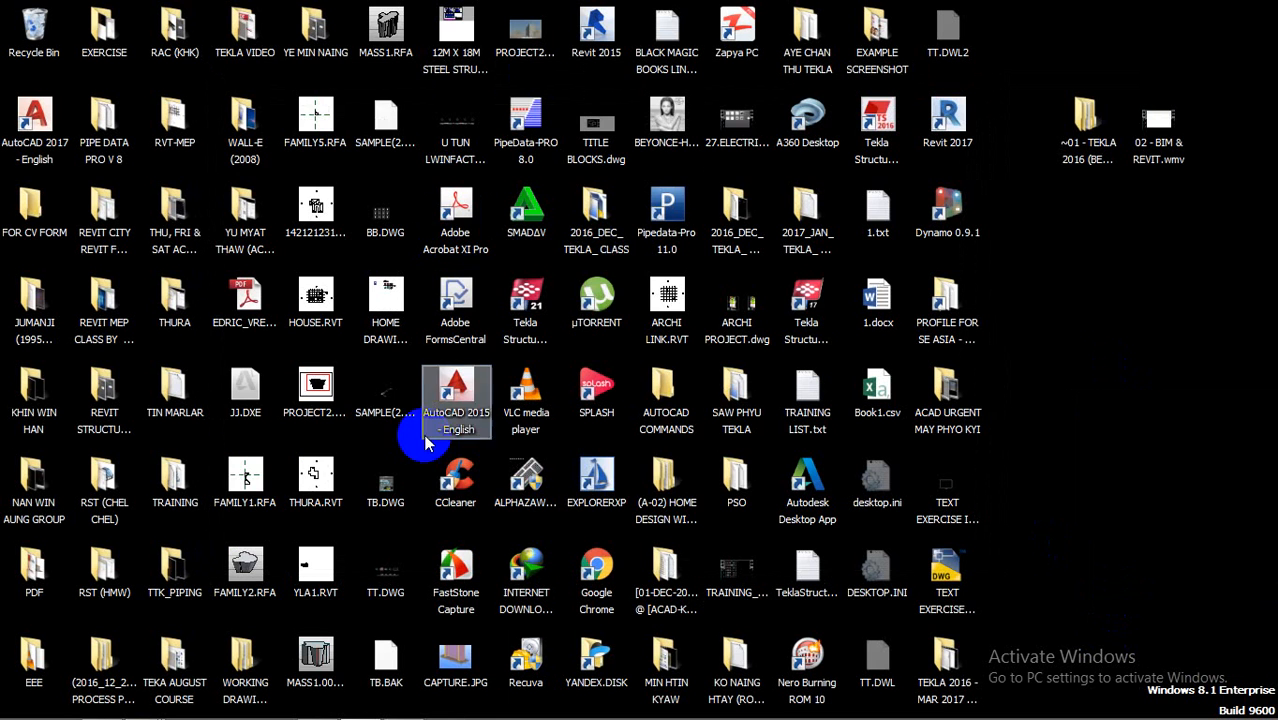
pyautogui.click(358, 708)
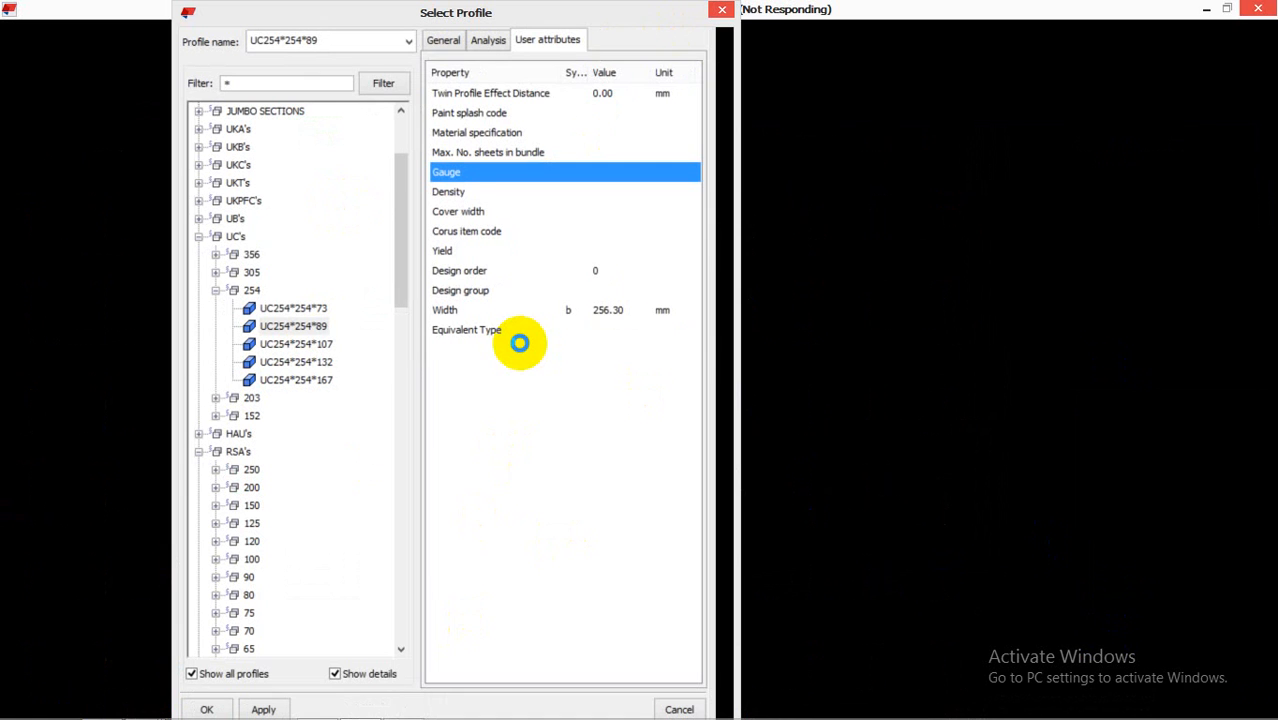
pyautogui.click(750, 317)
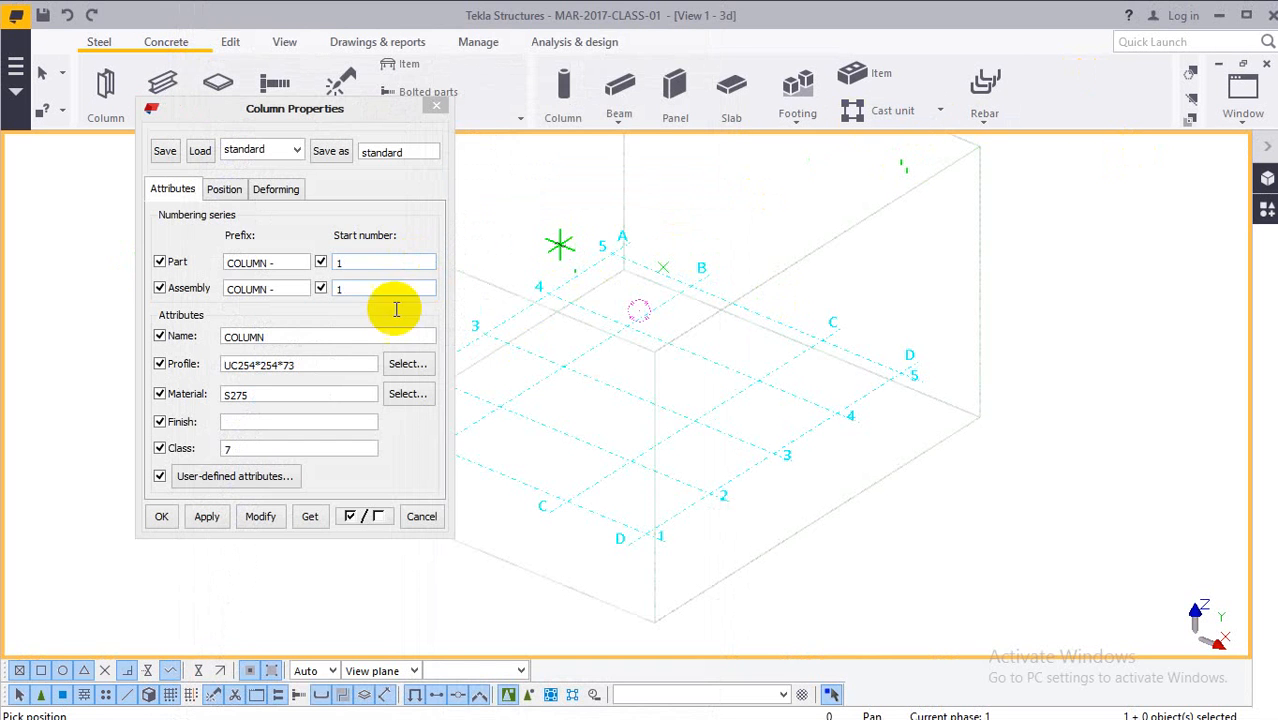
pyautogui.click(410, 365)
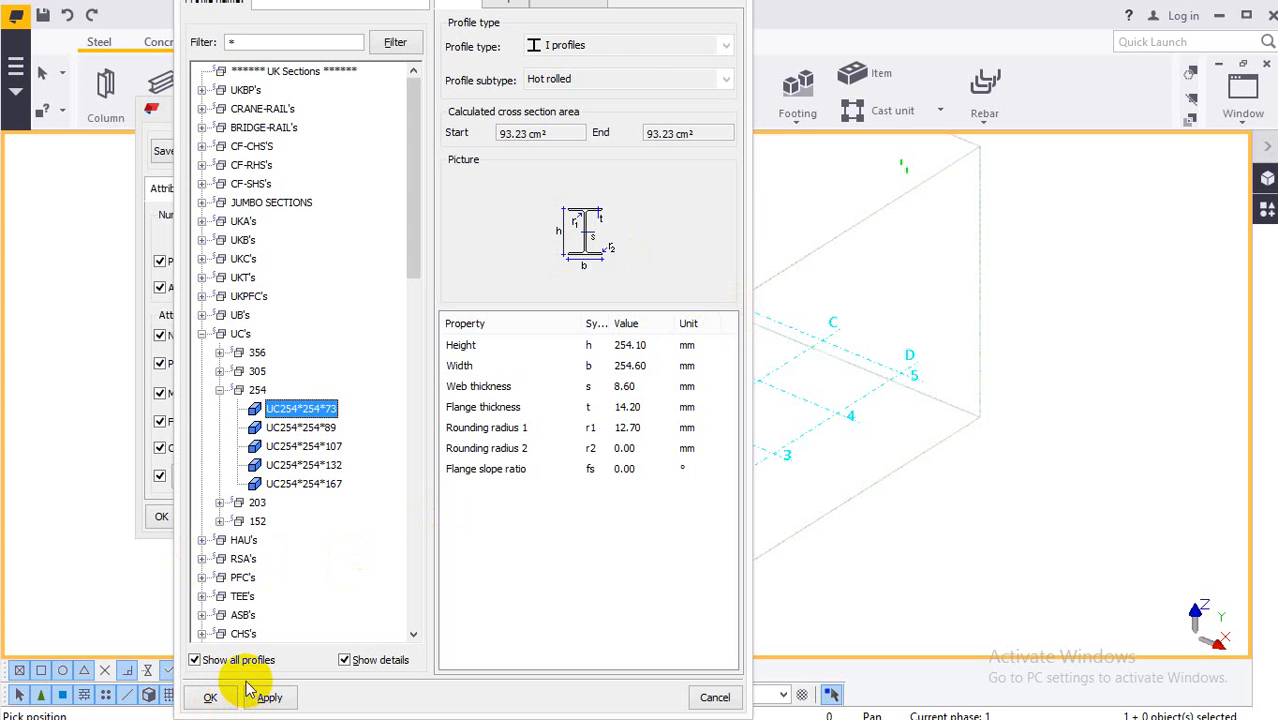
pyautogui.press('o')
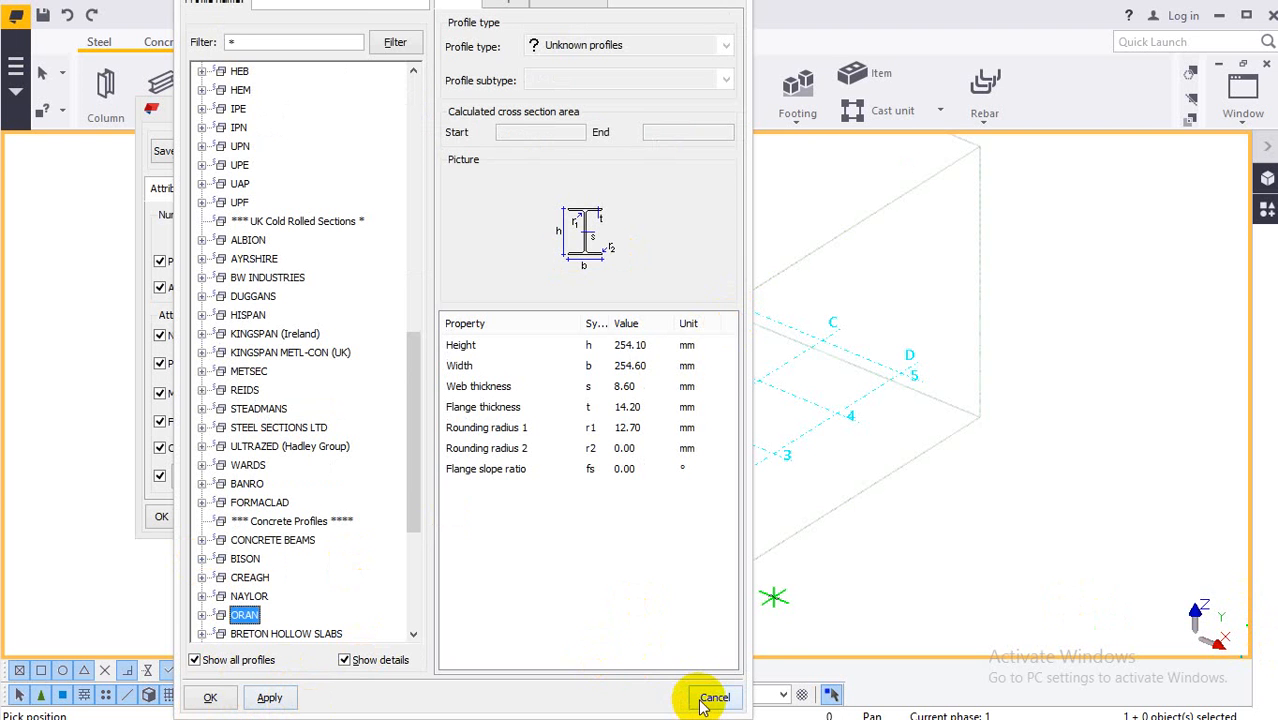
pyautogui.press('Escape')
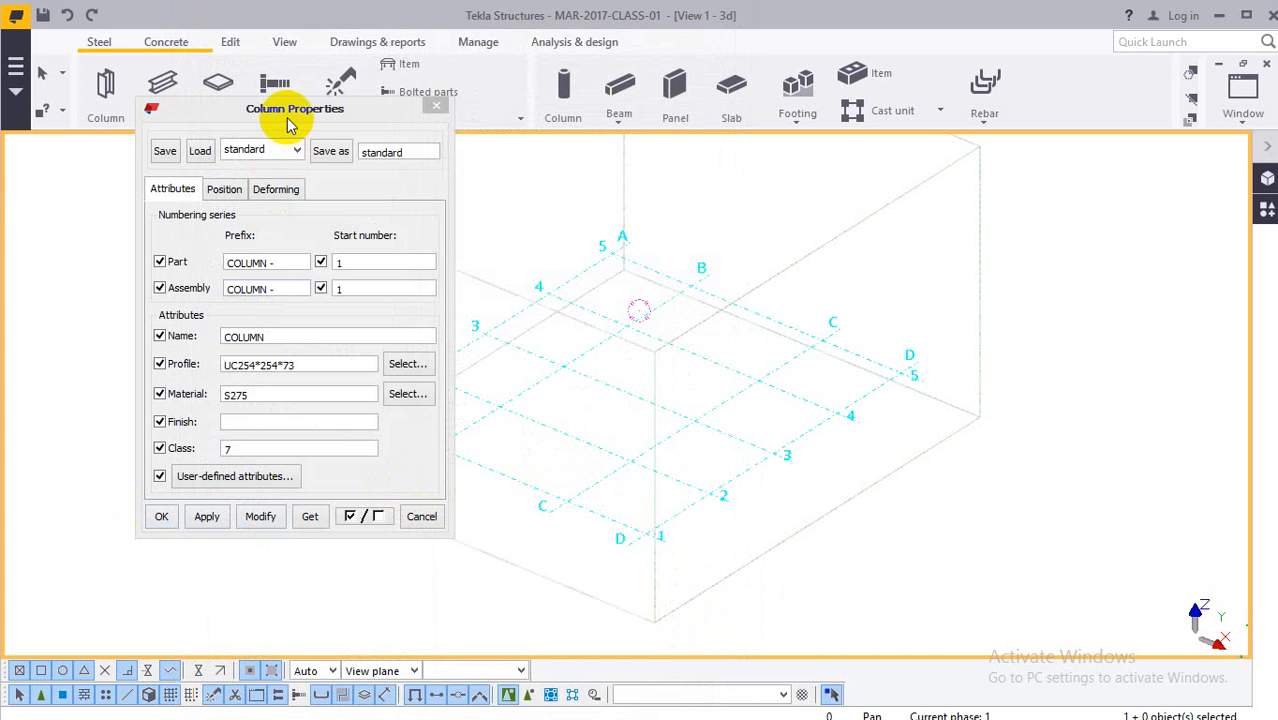
pyautogui.click(296, 149)
pyautogui.click(298, 149)
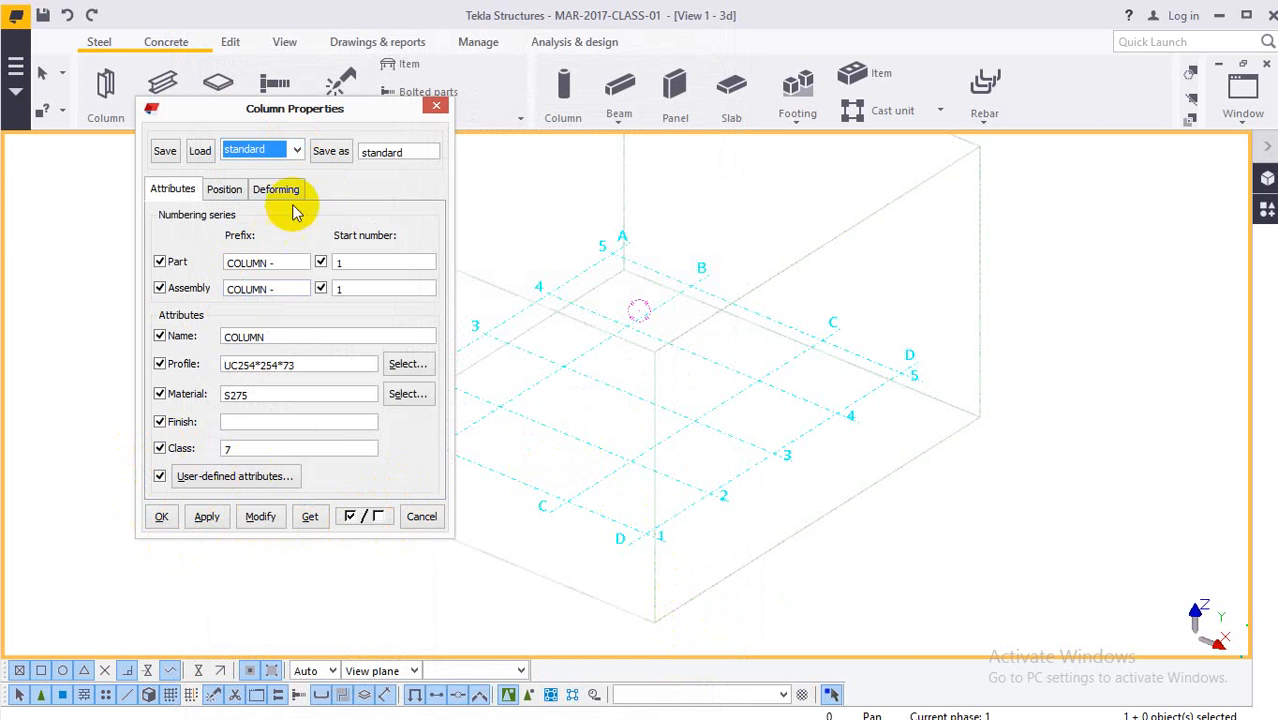
pyautogui.click(275, 341)
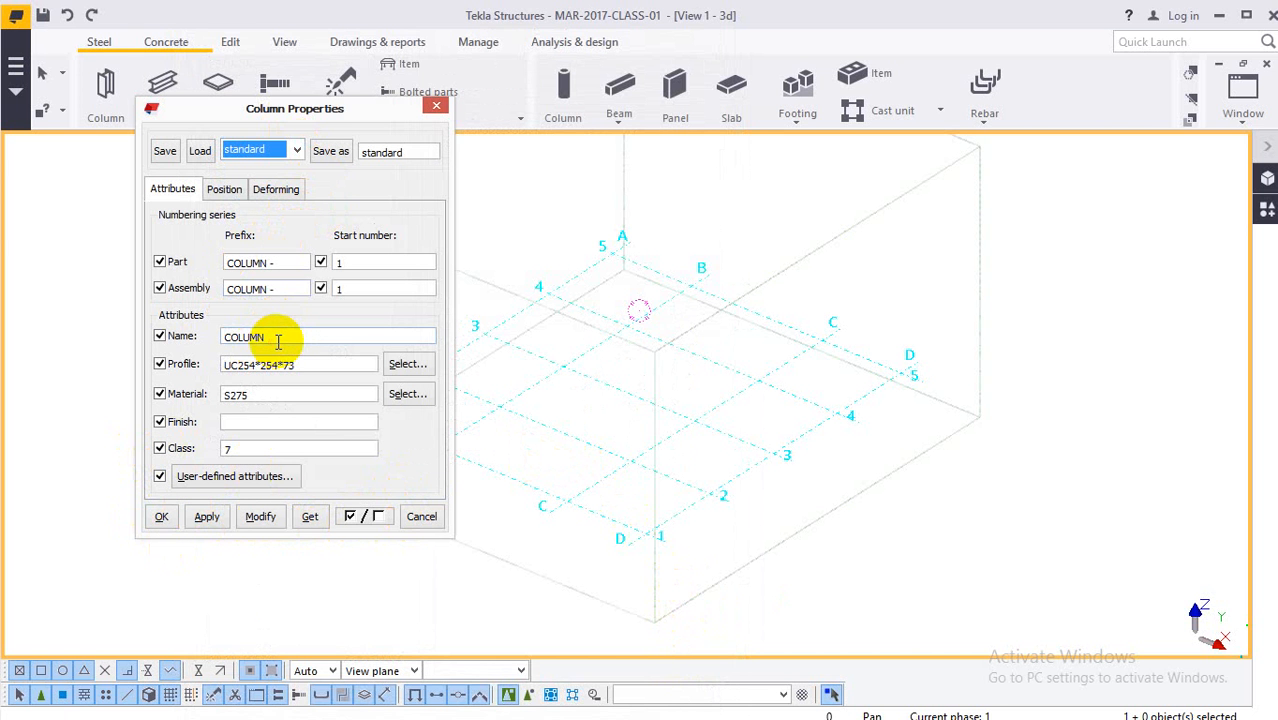
# Set the column's profile to UC254*254*167 from the 254 group of UC's in the profile catalog.
pyautogui.click(409, 364)
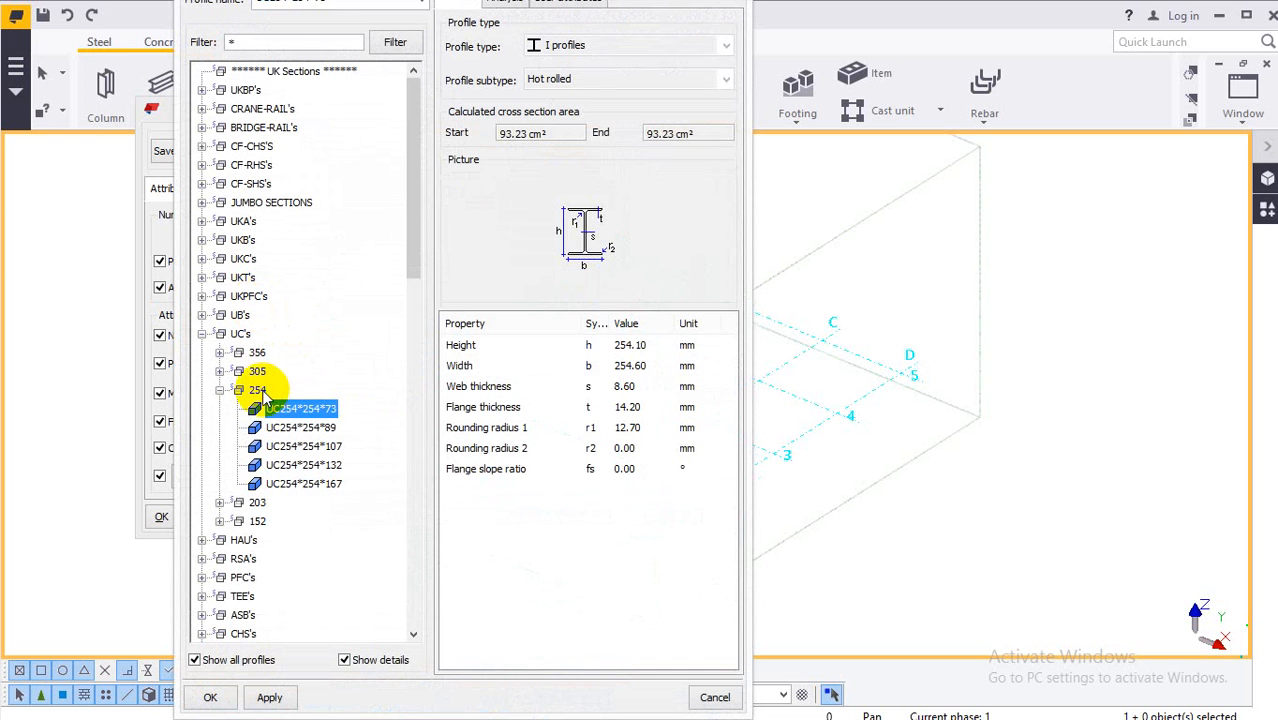
pyautogui.click(315, 490)
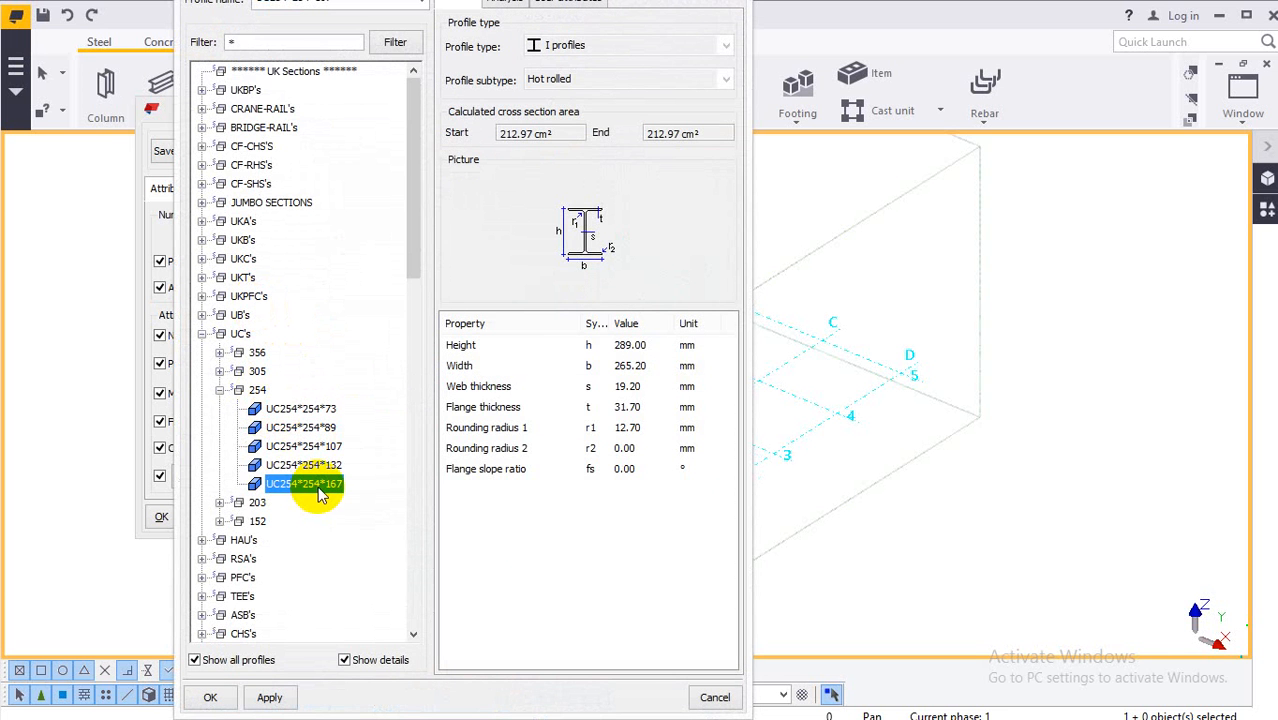
pyautogui.doubleClick(315, 488)
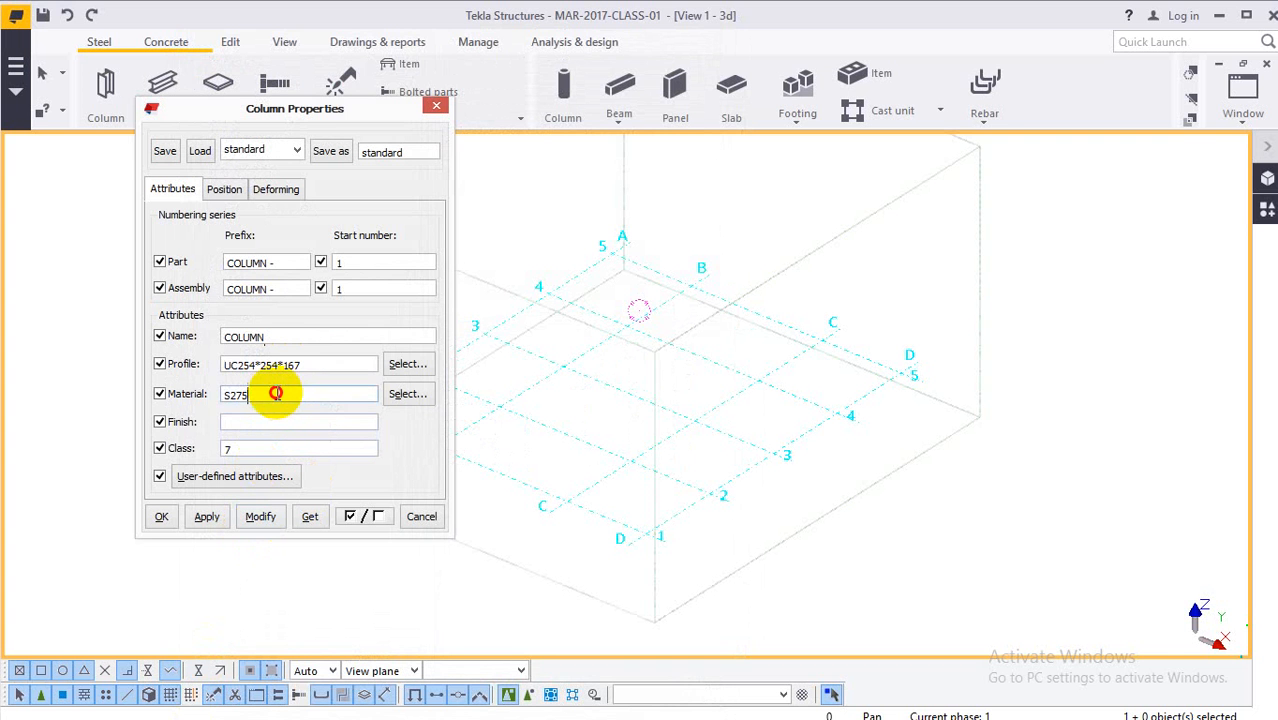
# Set the column's material to grade S235 from the material catalog.
pyautogui.moveTo(320, 394); pyautogui.dragTo(180, 394)
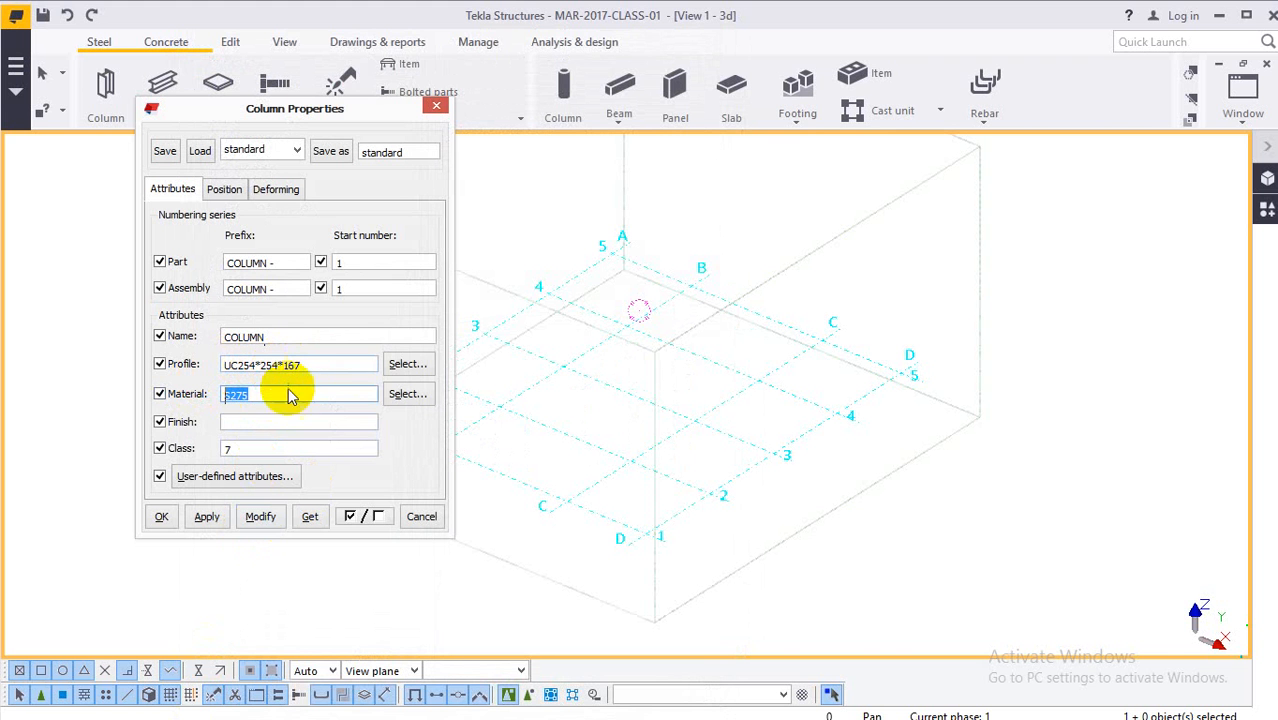
pyautogui.click(397, 400)
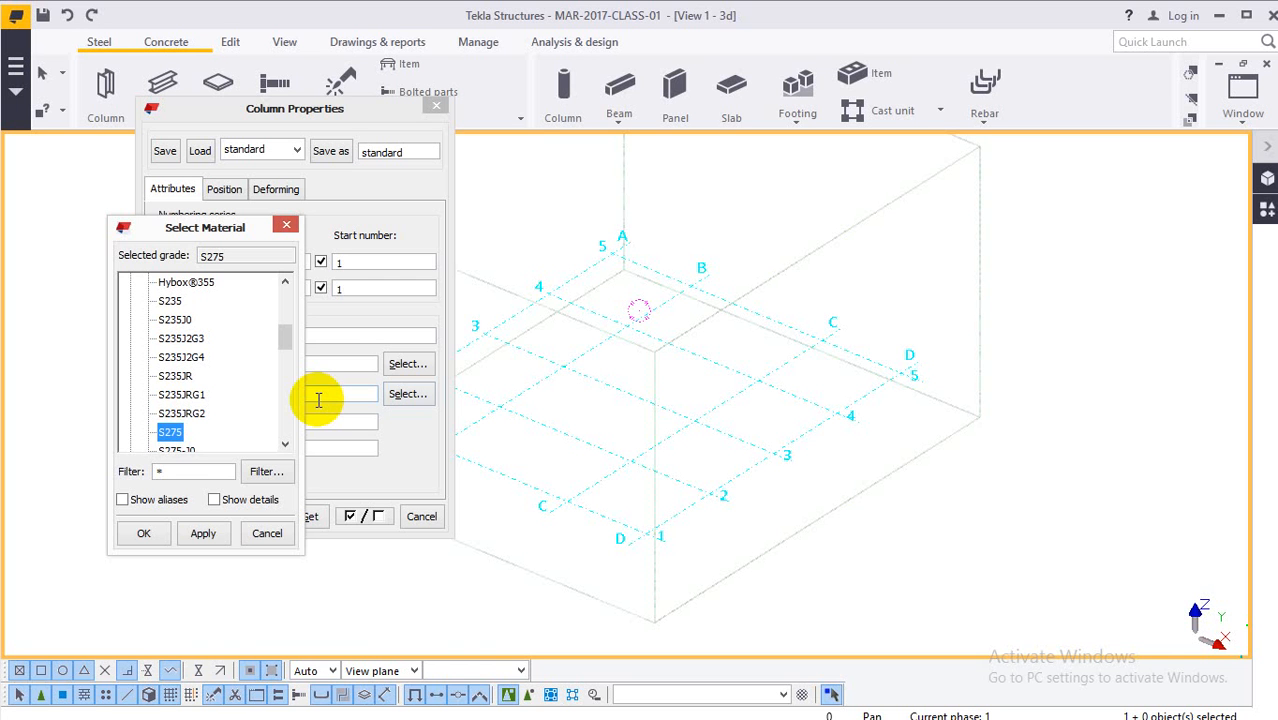
pyautogui.click(170, 300)
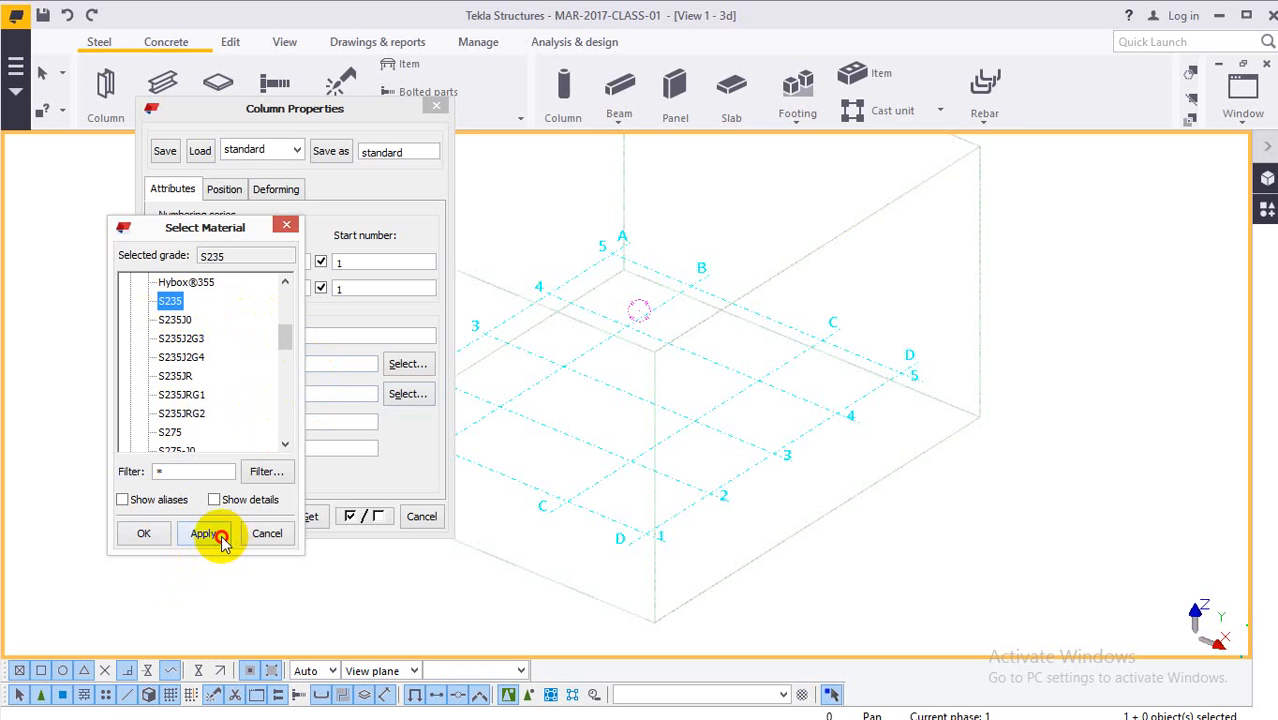
pyautogui.click(205, 535)
pyautogui.click(143, 533)
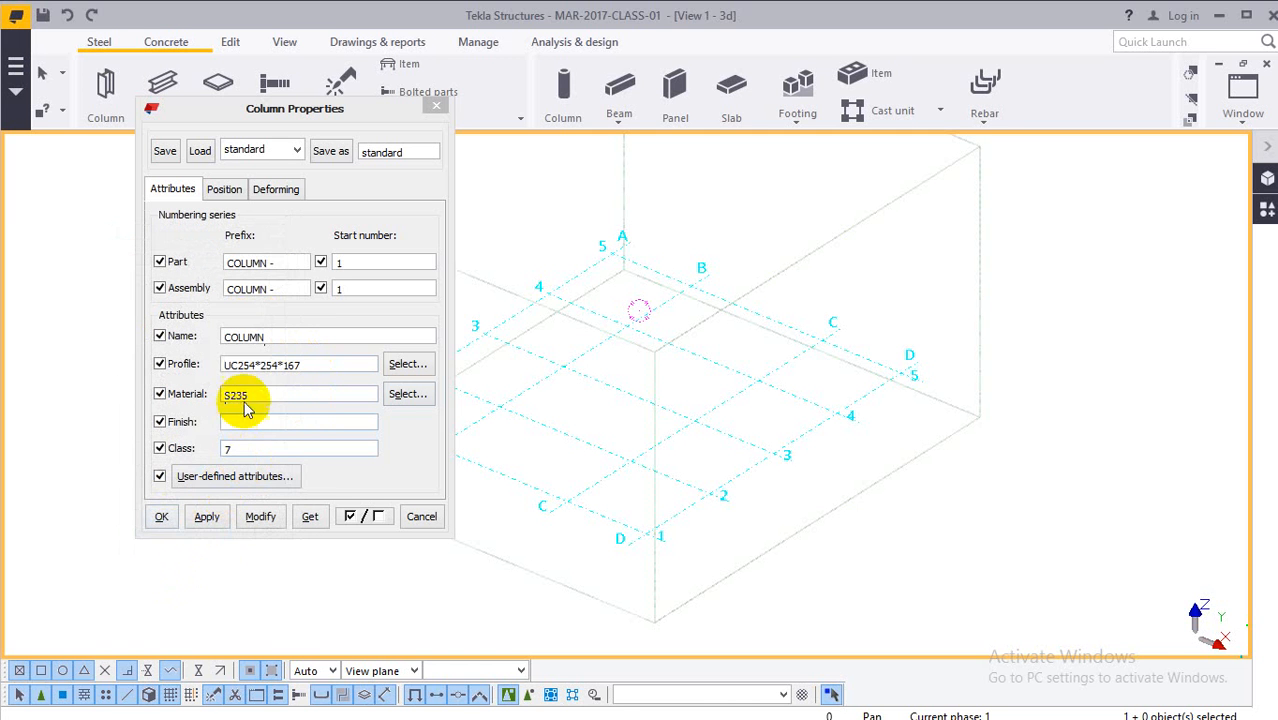
pyautogui.click(248, 396)
pyautogui.doubleClick(240, 448)
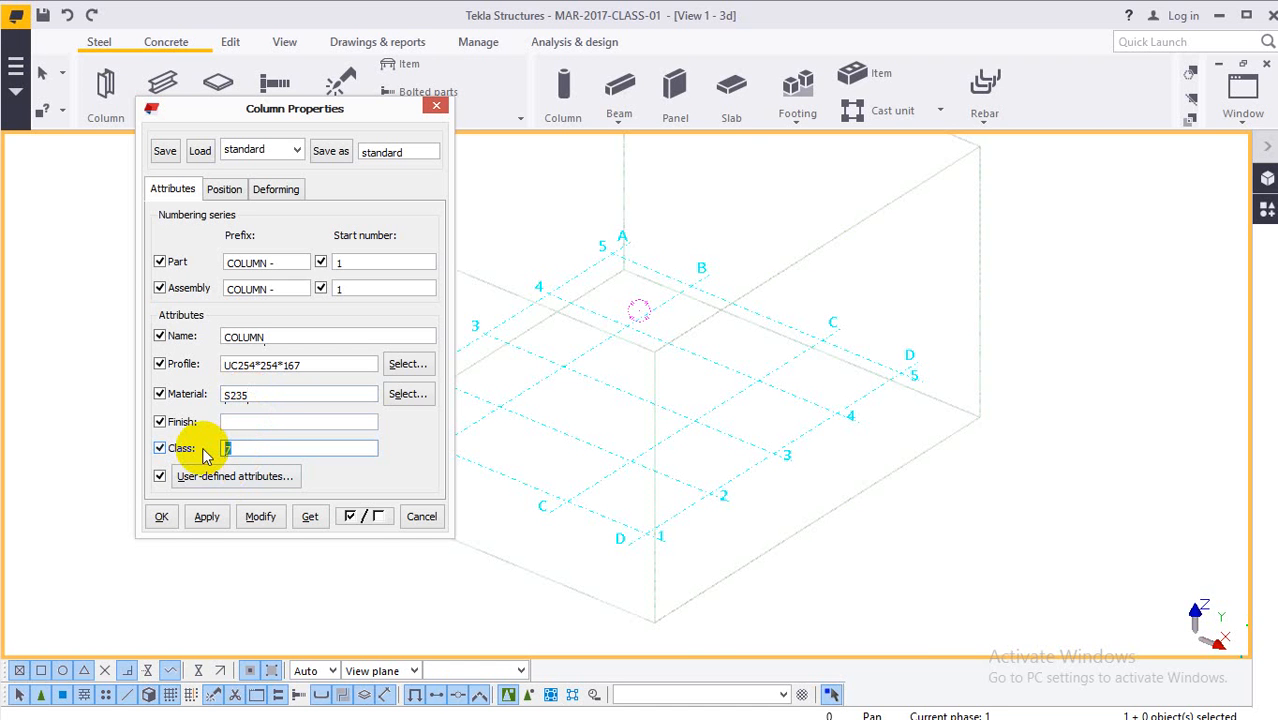
pyautogui.click(252, 420)
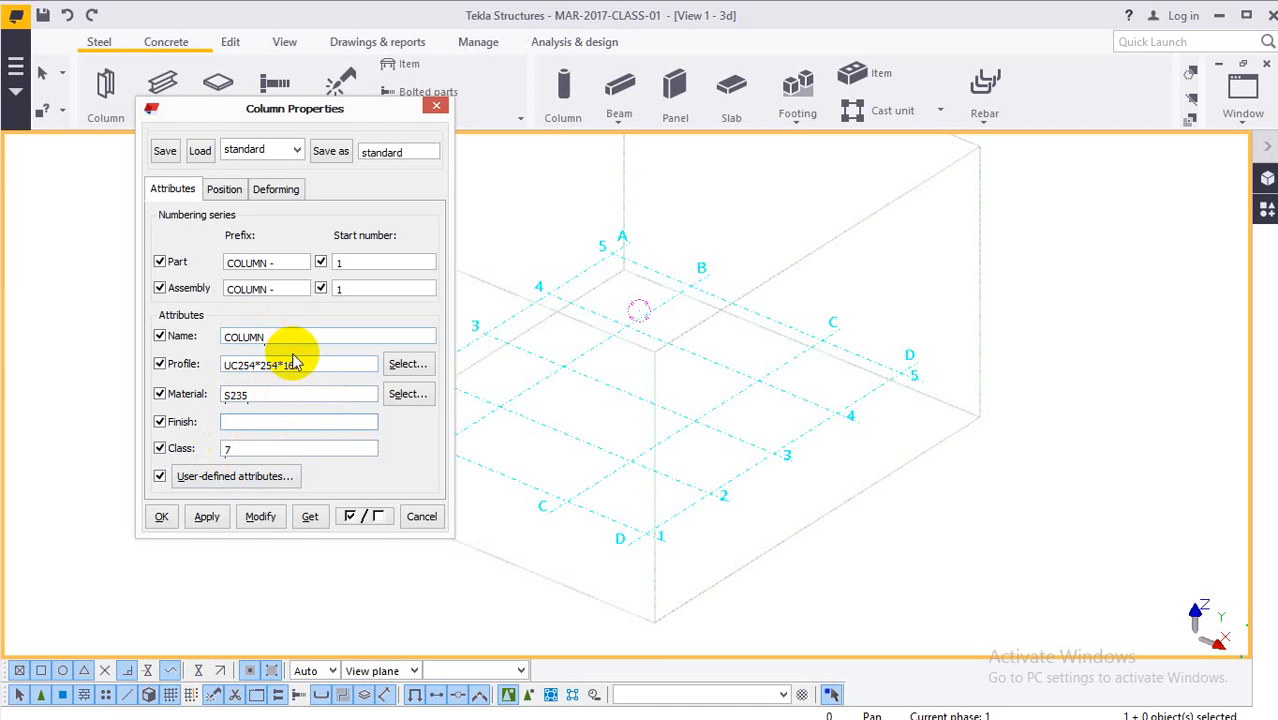
# Set the column's bottom level to 0.00 and top level to 3600, and accept the properties.
pyautogui.click(224, 190)
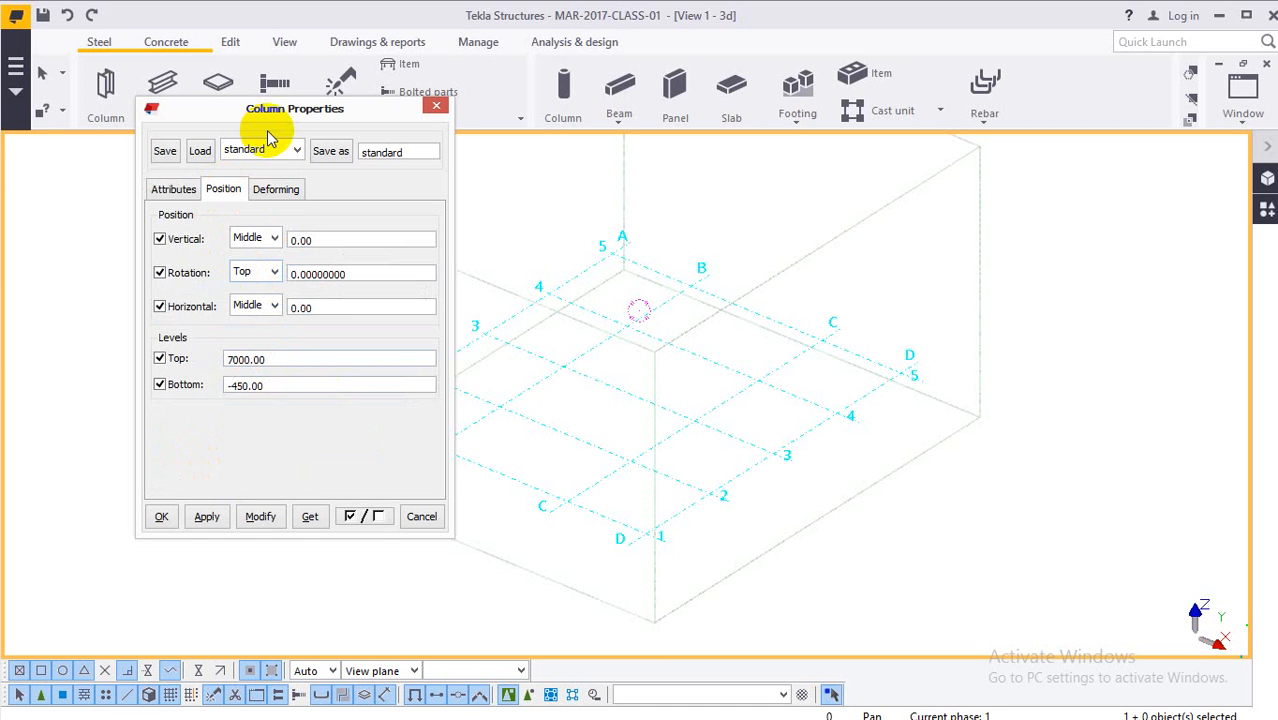
pyautogui.moveTo(266, 118); pyautogui.dragTo(181, 111)
pyautogui.moveTo(200, 378); pyautogui.dragTo(100, 393)
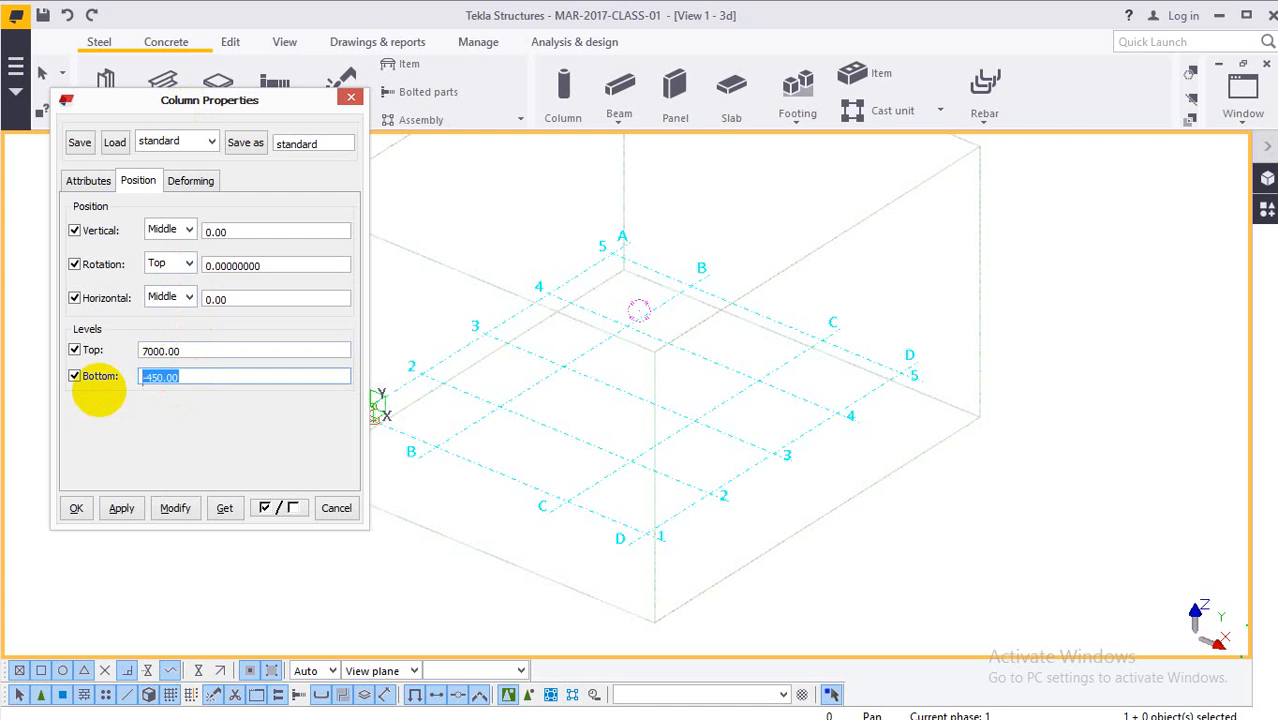
pyautogui.moveTo(188, 350); pyautogui.dragTo(86, 340)
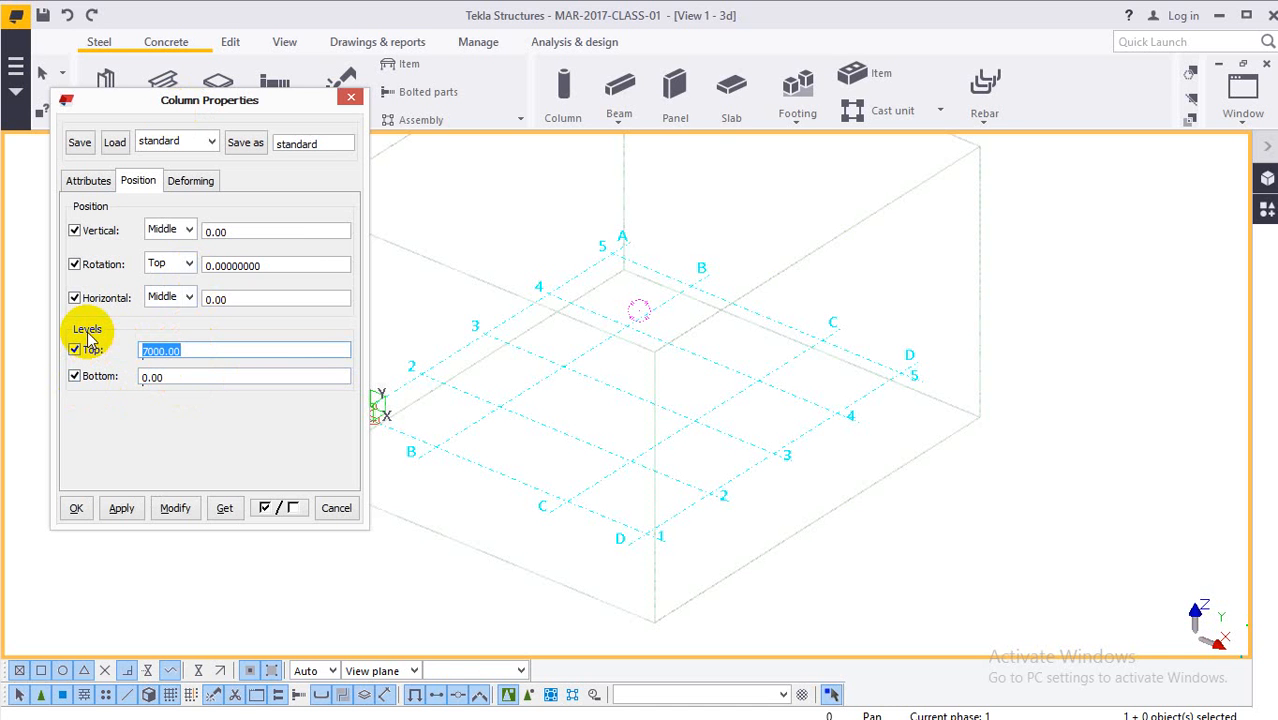
pyautogui.write('3600')
pyautogui.click(173, 510)
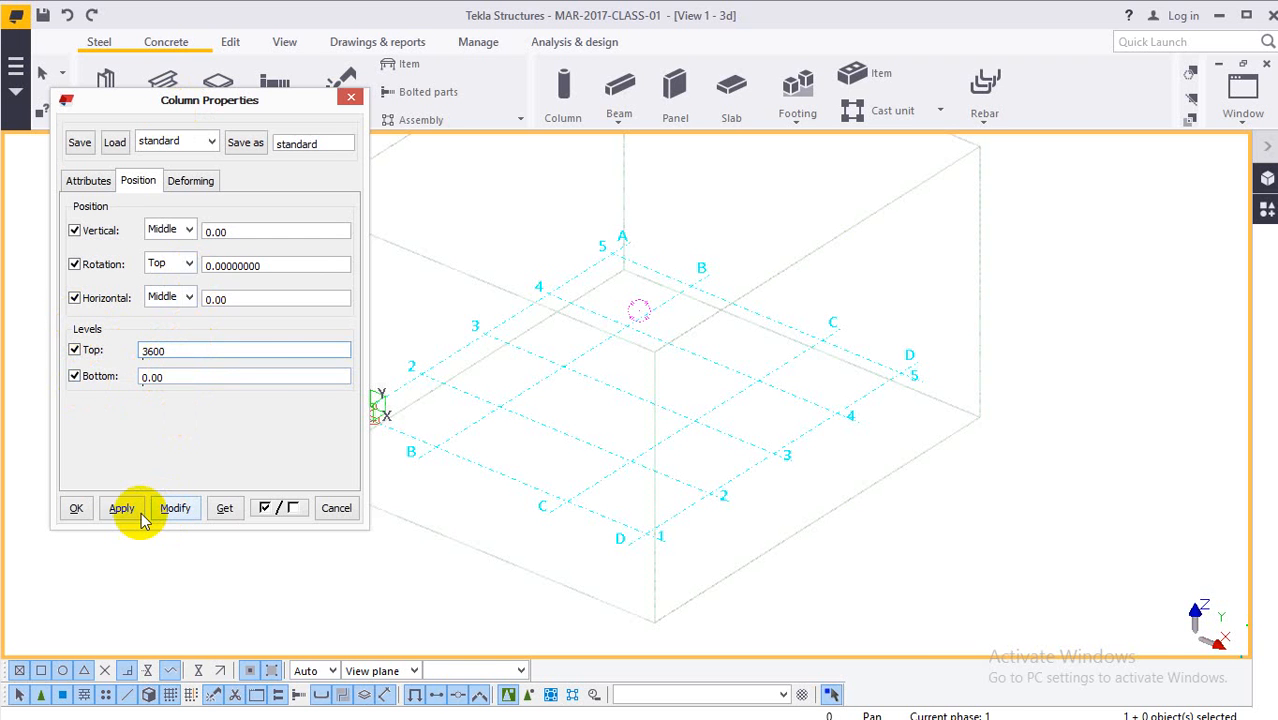
pyautogui.click(124, 510)
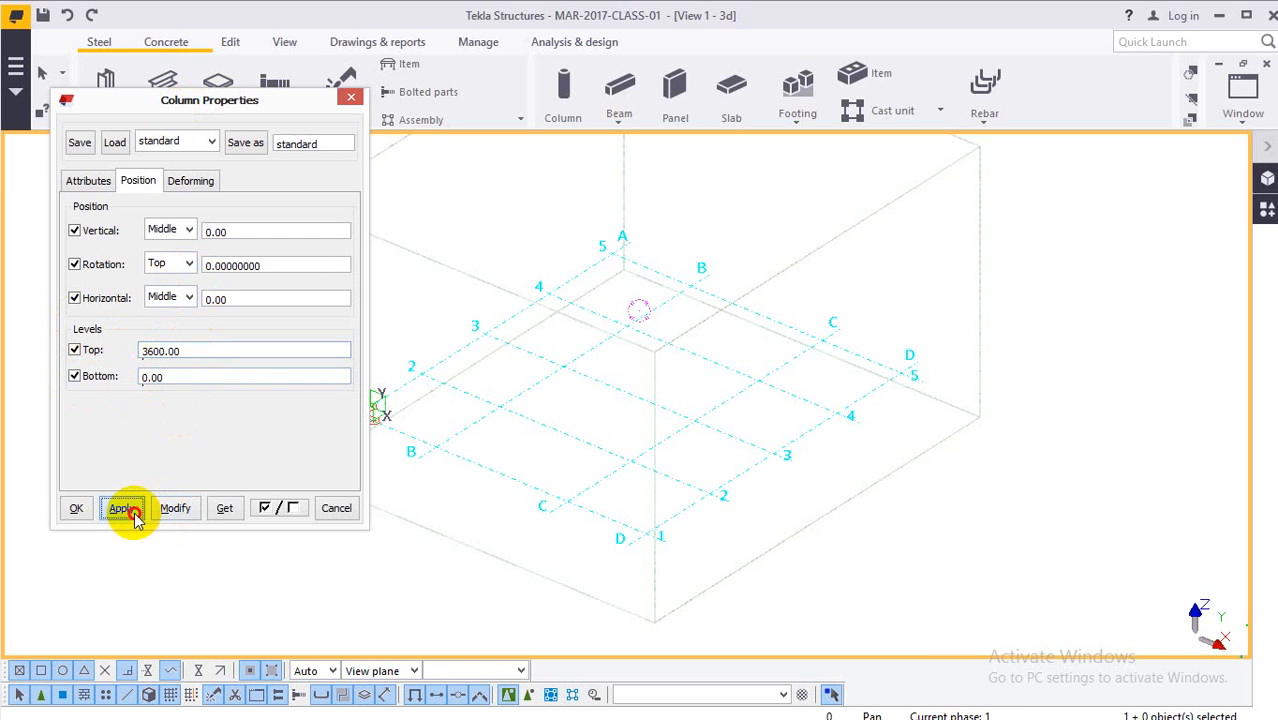
pyautogui.click(78, 508)
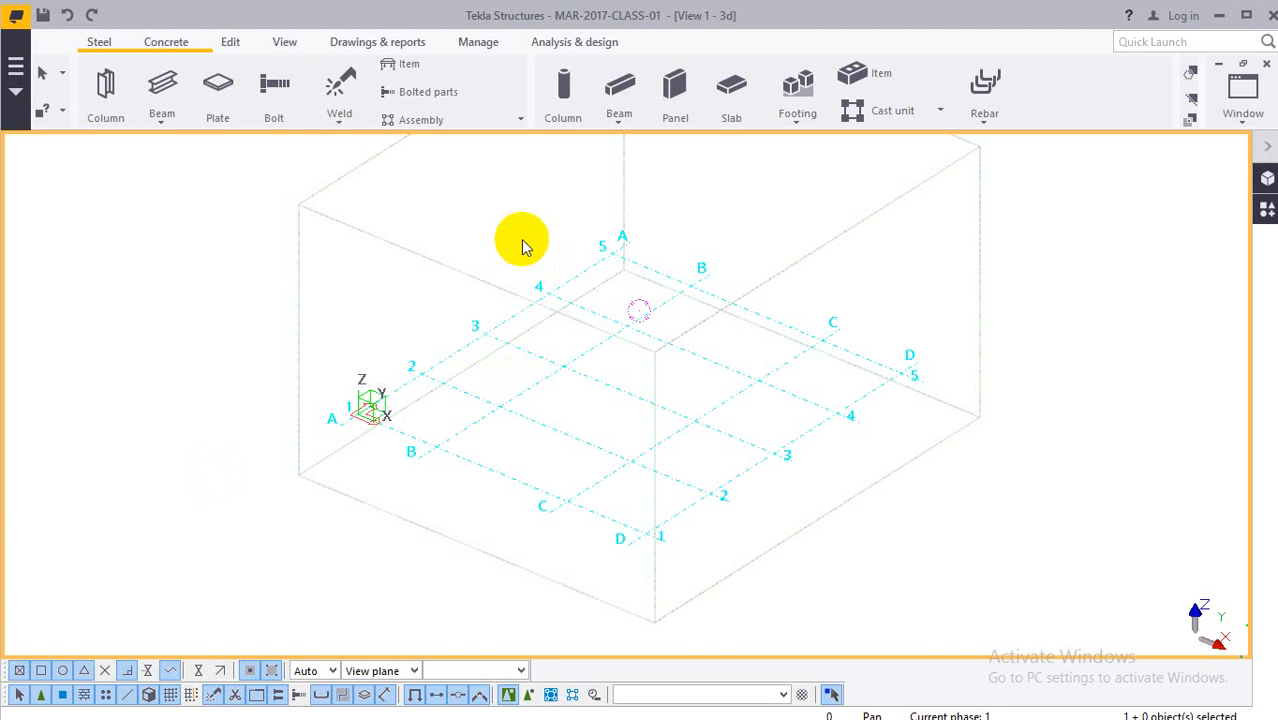
# Switch to the plan view VIEW @ ELE+0.00 from the list of visible views.
pyautogui.hotkey('ctrl', 'i')
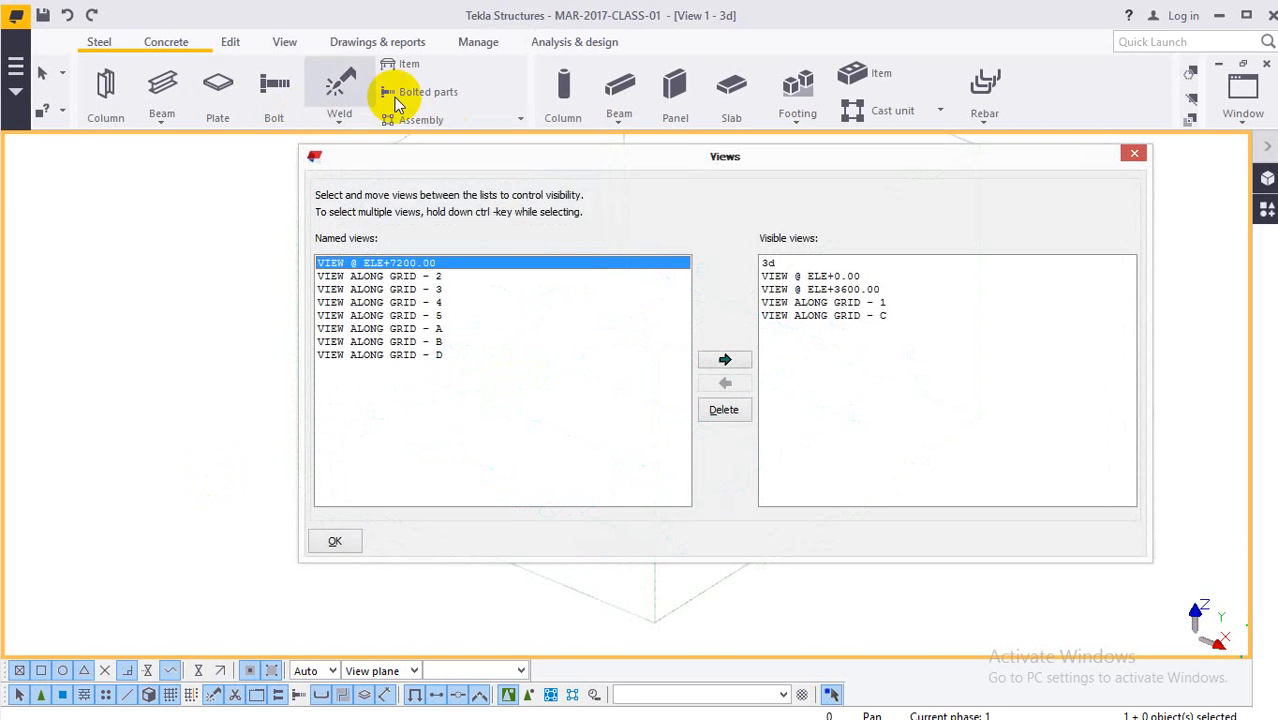
pyautogui.click(834, 276)
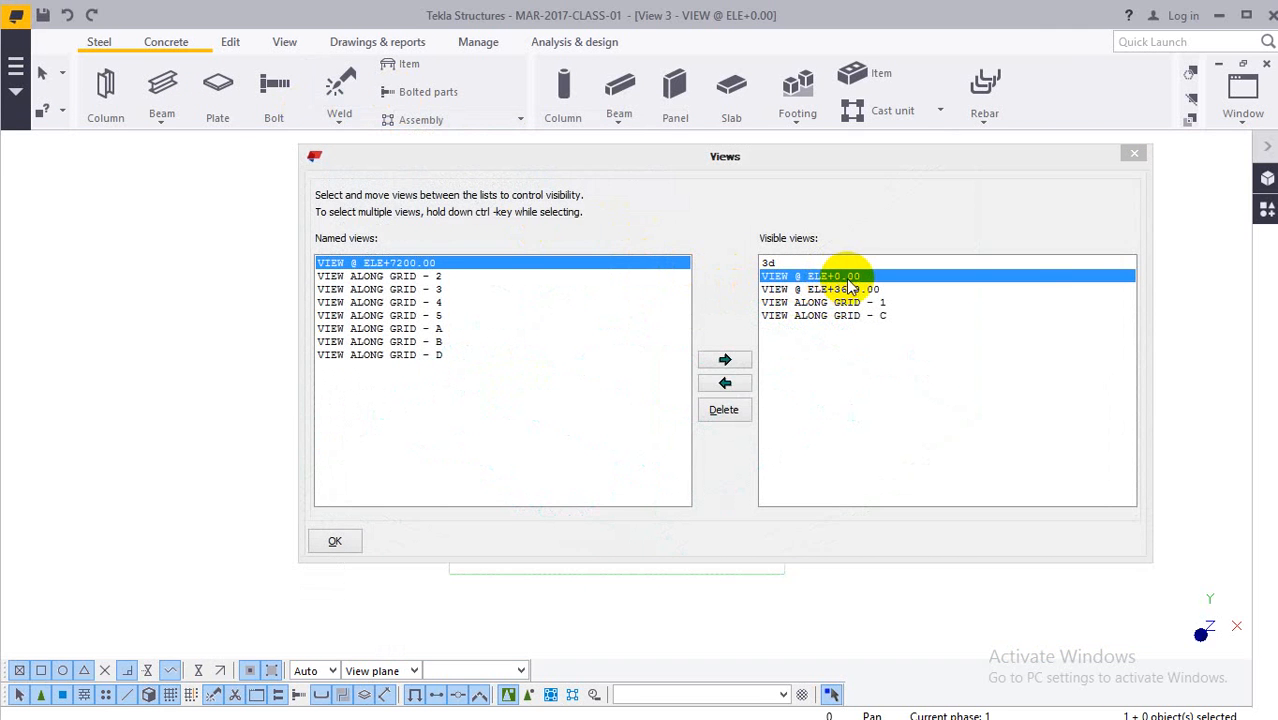
pyautogui.click(1131, 156)
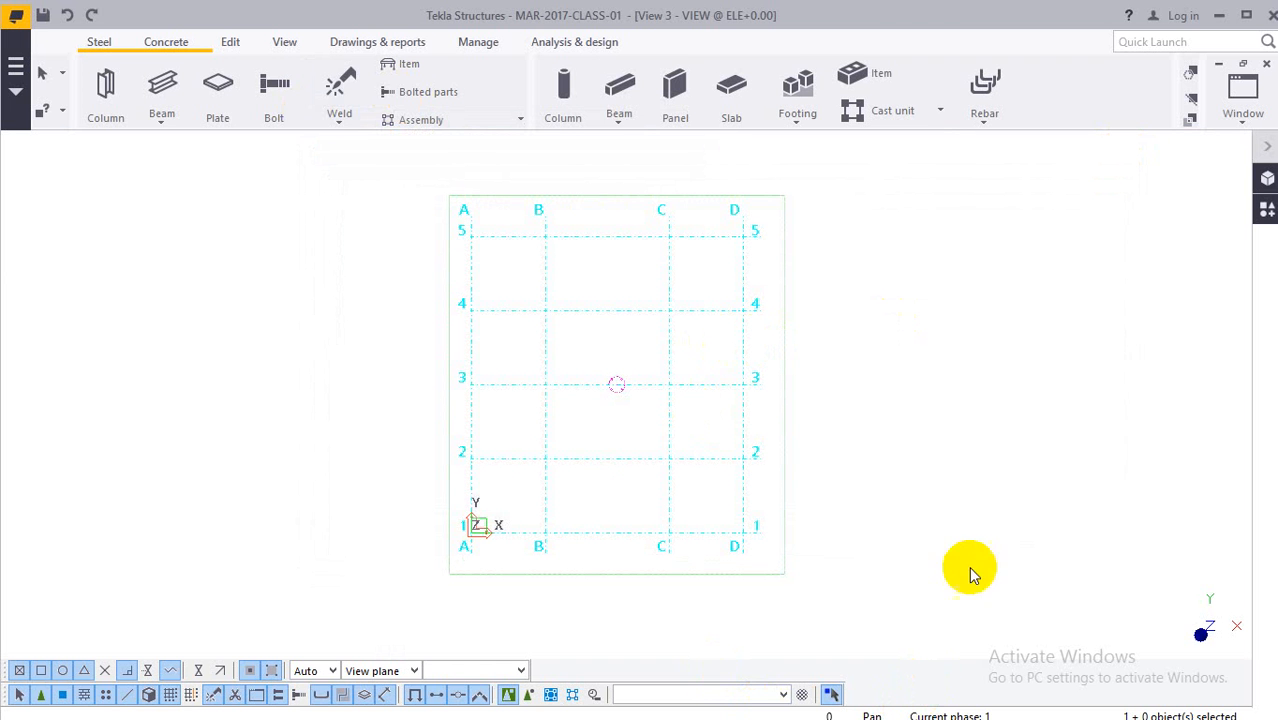
pyautogui.click(1221, 20)
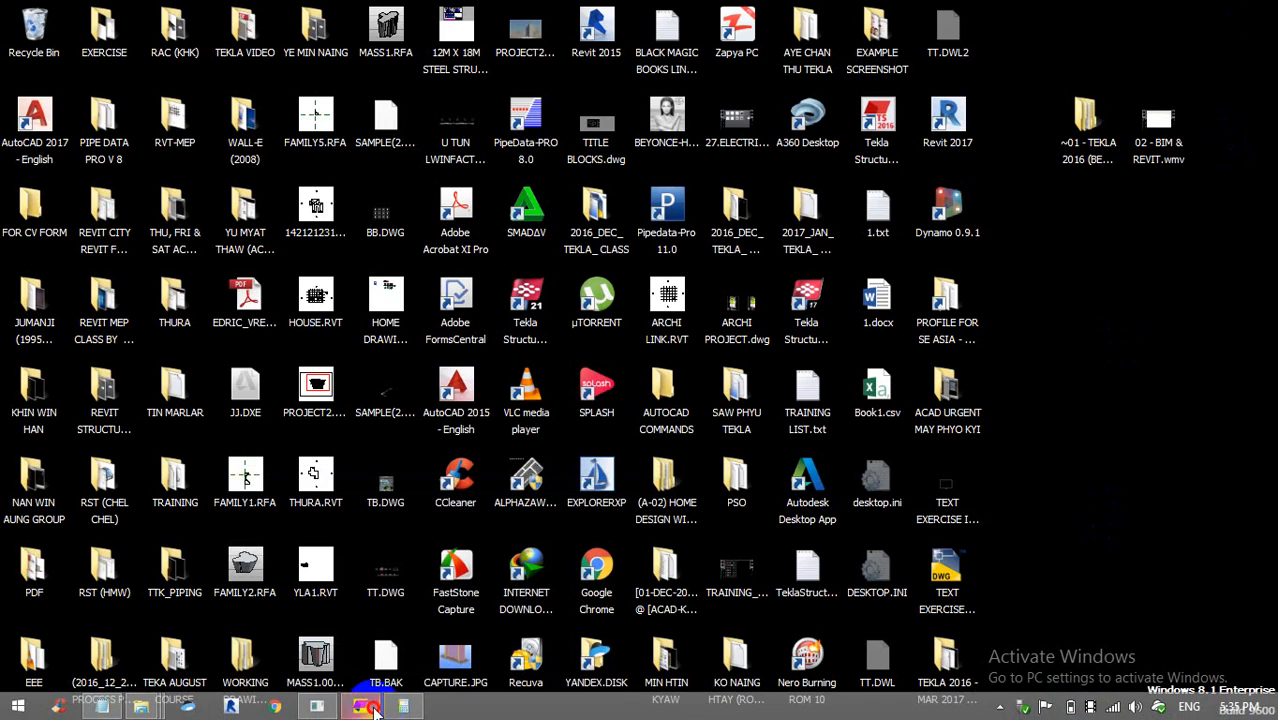
pyautogui.click(365, 702)
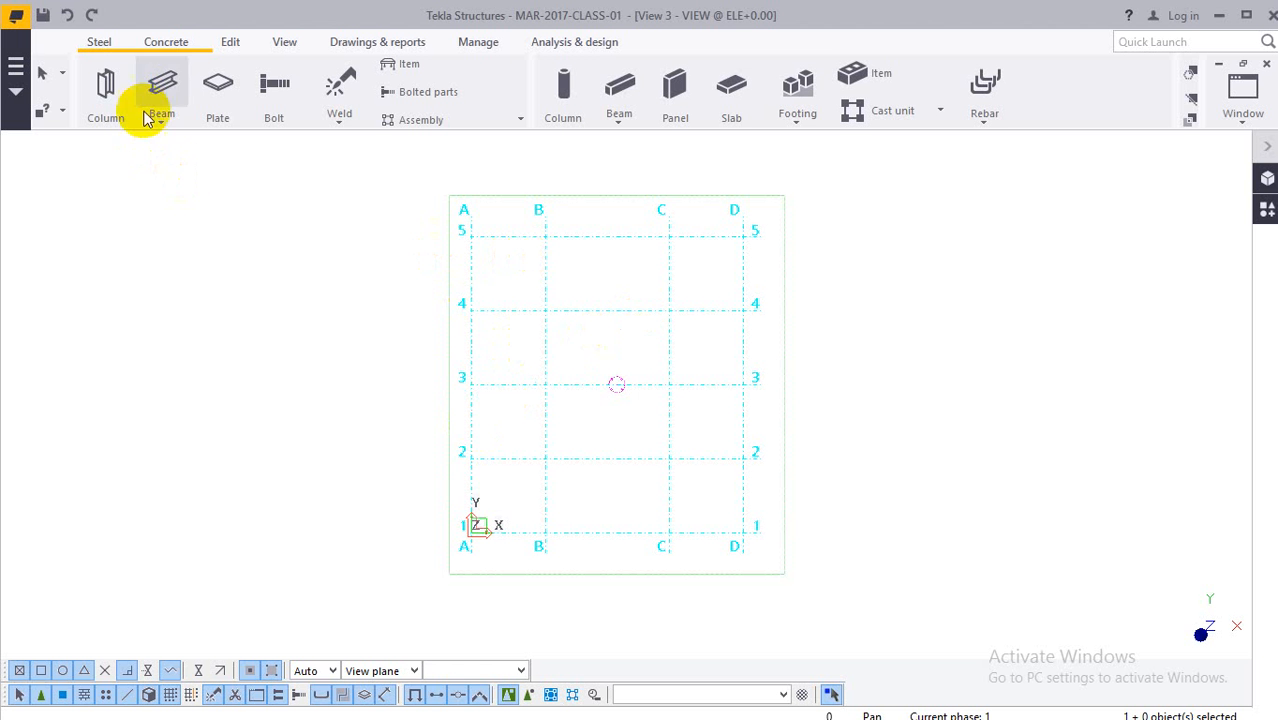
# Place a steel column at the intersection of gridlines A and 1 without expanding the view depth, and end the column command.
pyautogui.doubleClick(118, 92)
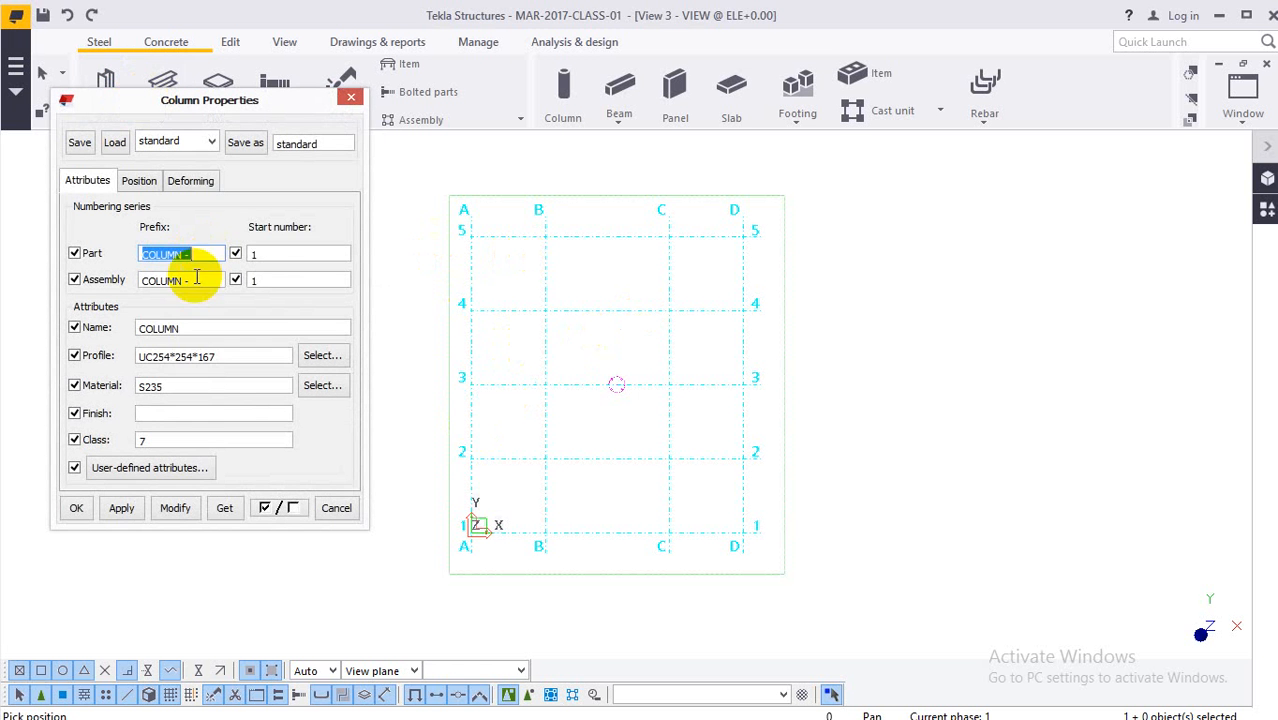
pyautogui.click(142, 178)
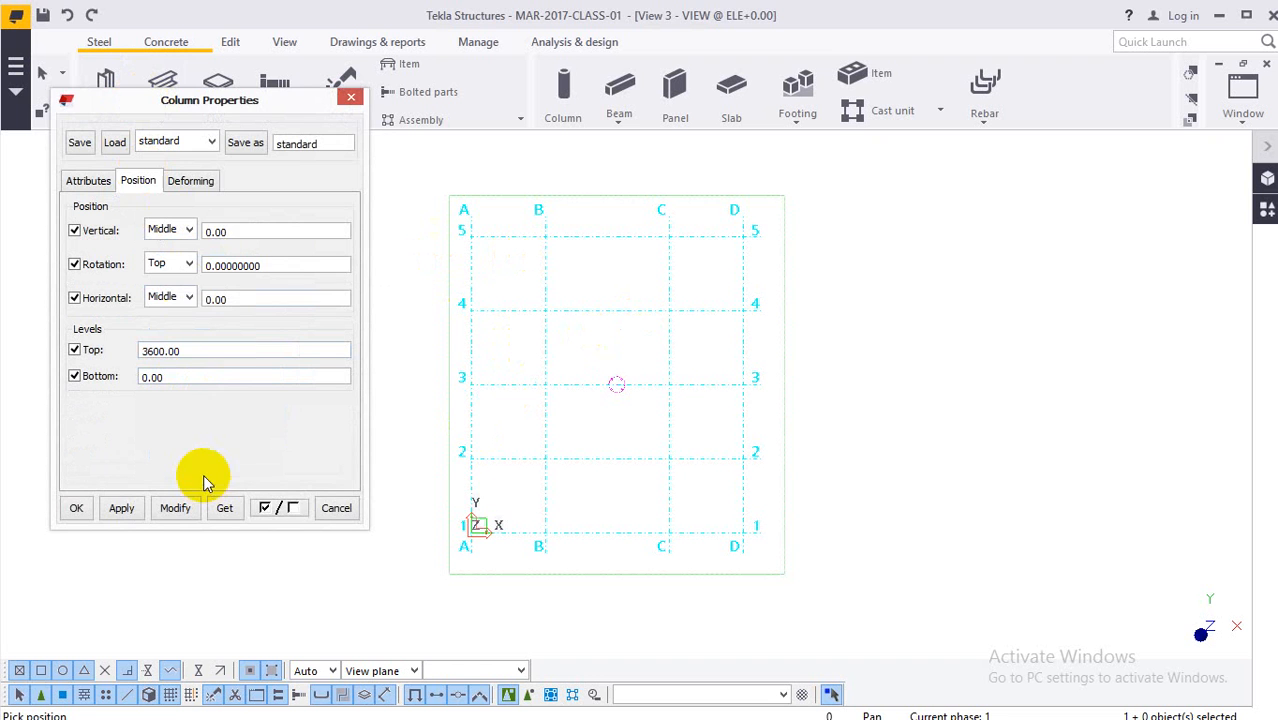
pyautogui.click(336, 508)
pyautogui.scroll(4, 432, 435)
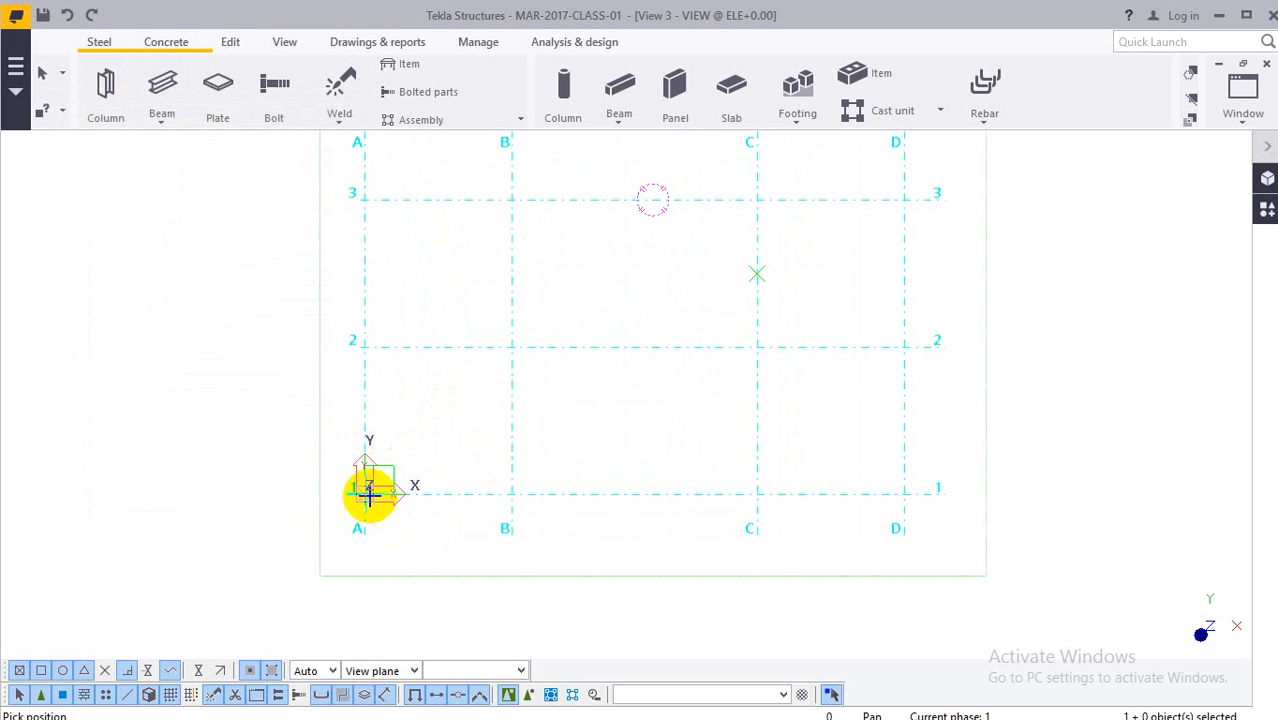
pyautogui.click(369, 497)
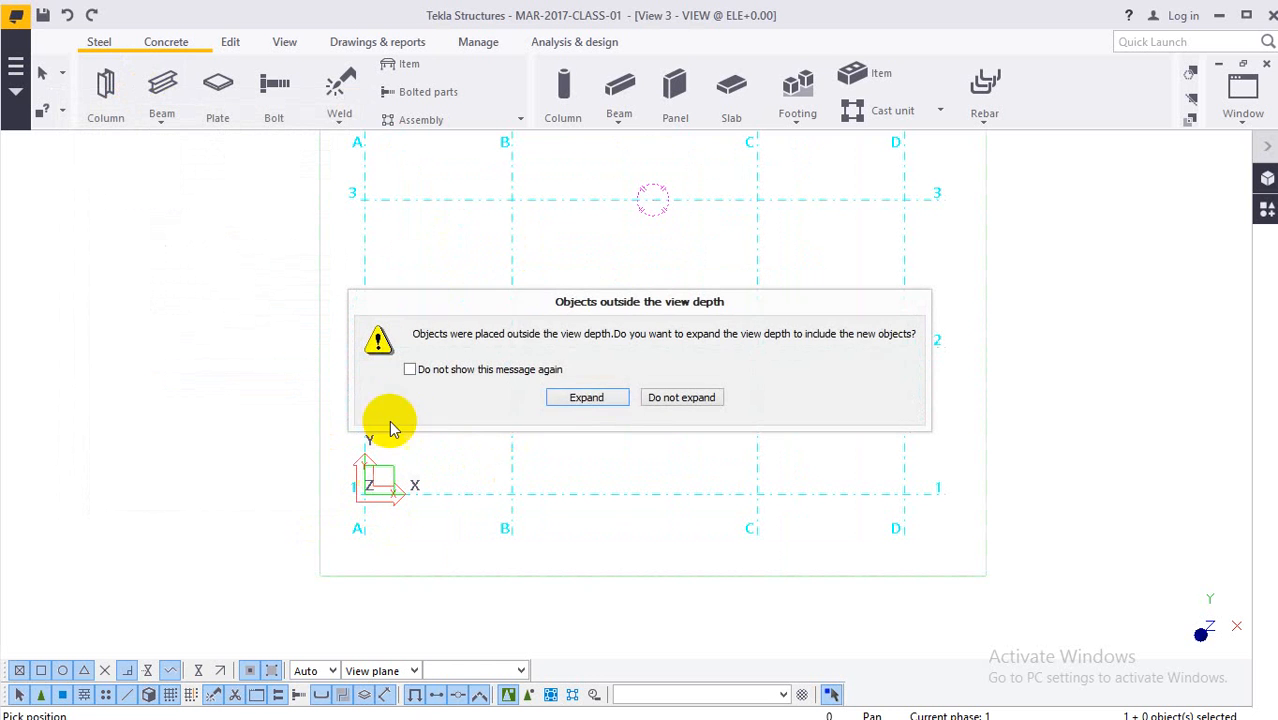
pyautogui.click(654, 398)
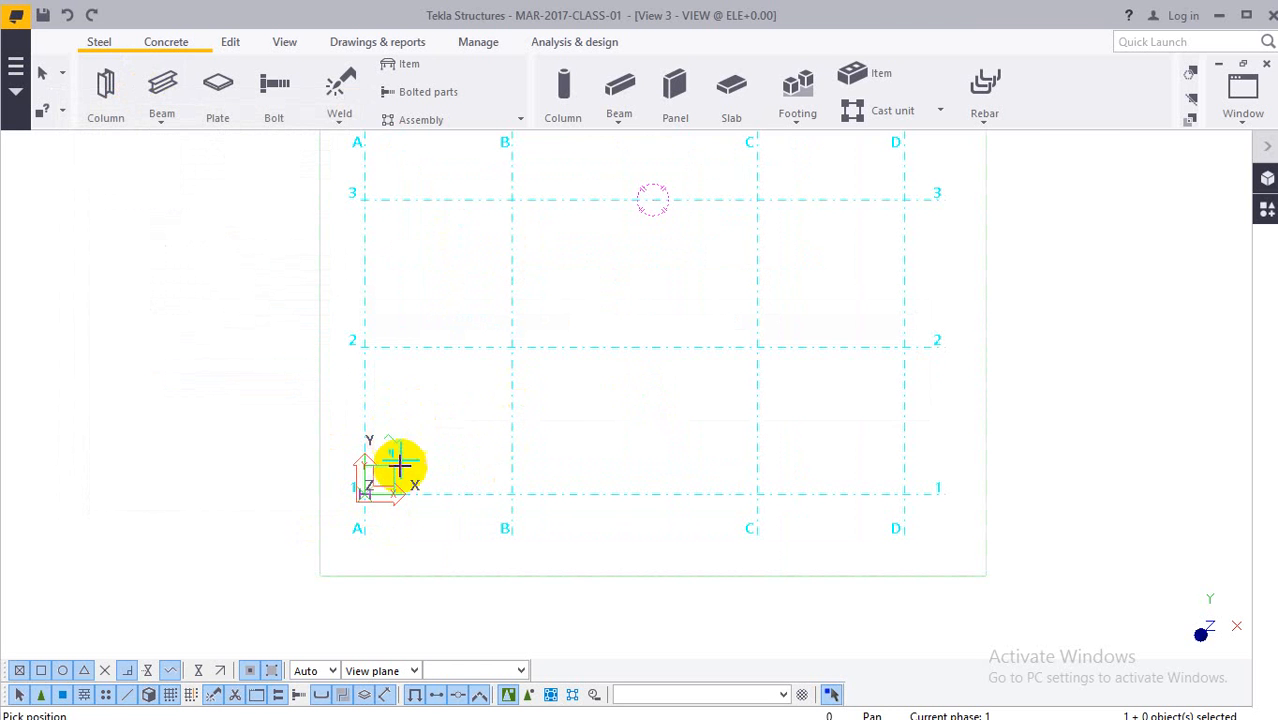
pyautogui.scroll(3, 398, 465)
pyautogui.scroll(2, 405, 417)
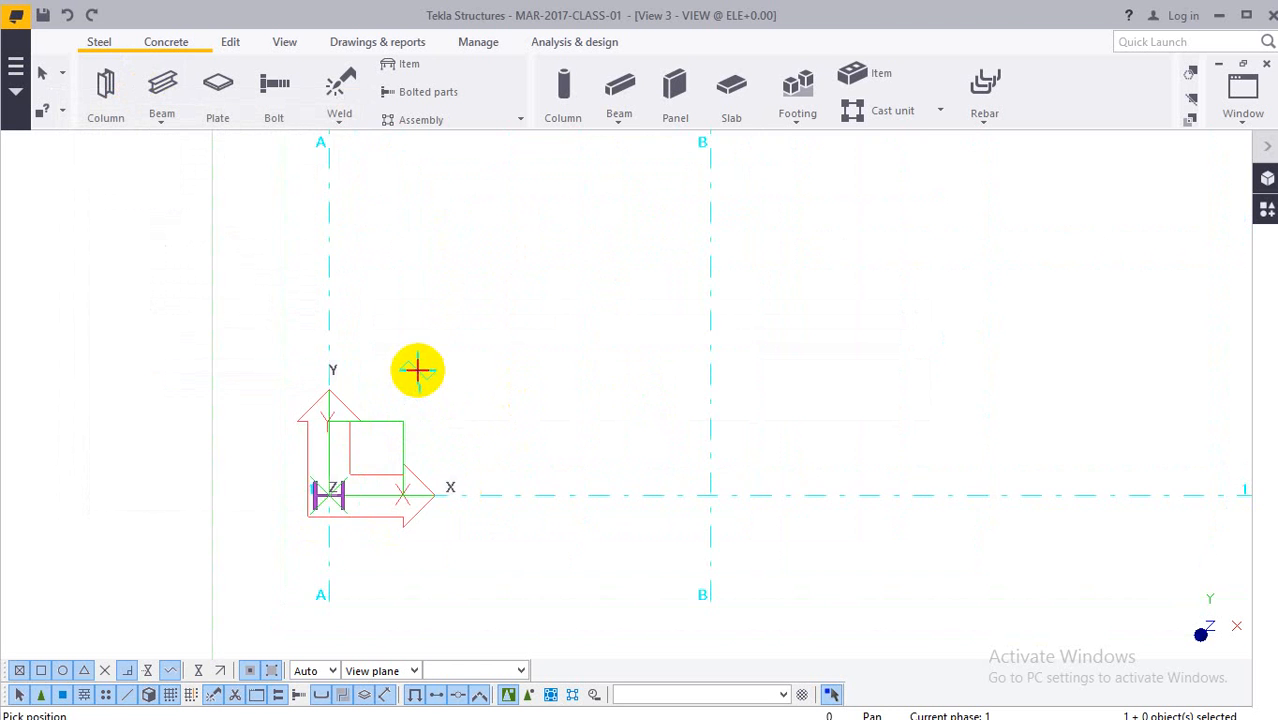
pyautogui.rightClick(414, 350)
pyautogui.click(478, 365)
pyautogui.rightClick(477, 350)
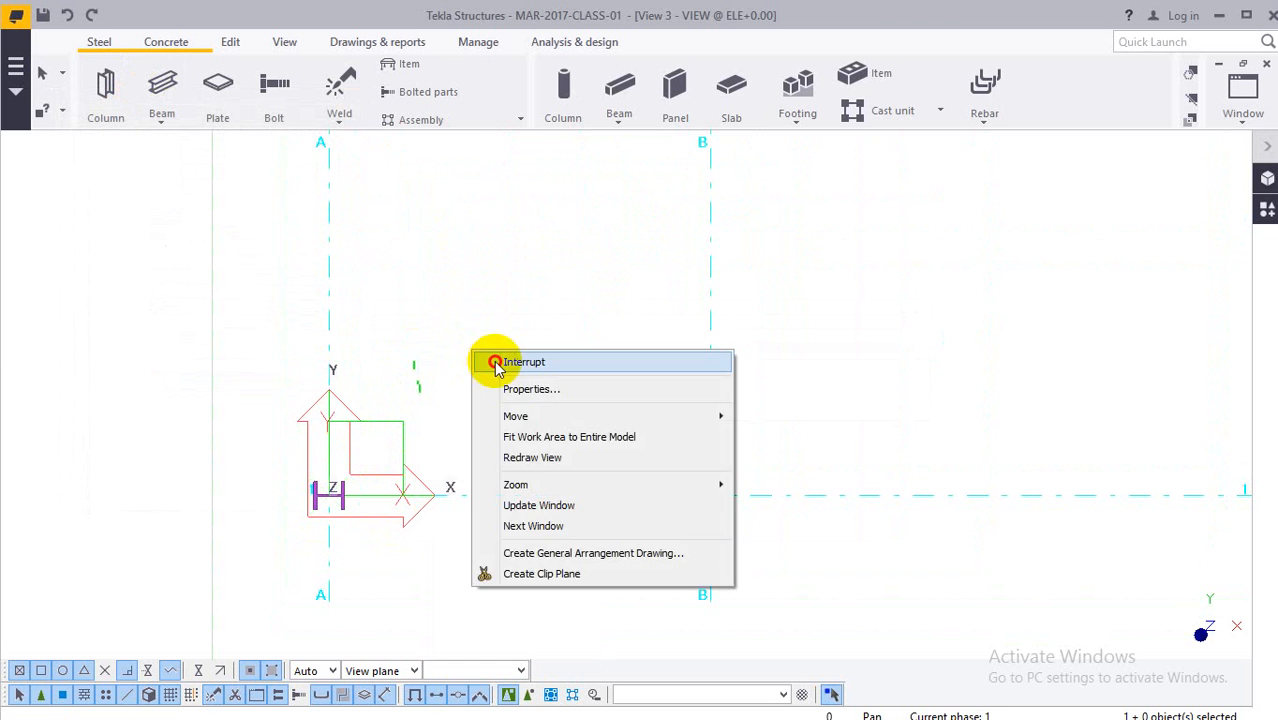
pyautogui.click(492, 362)
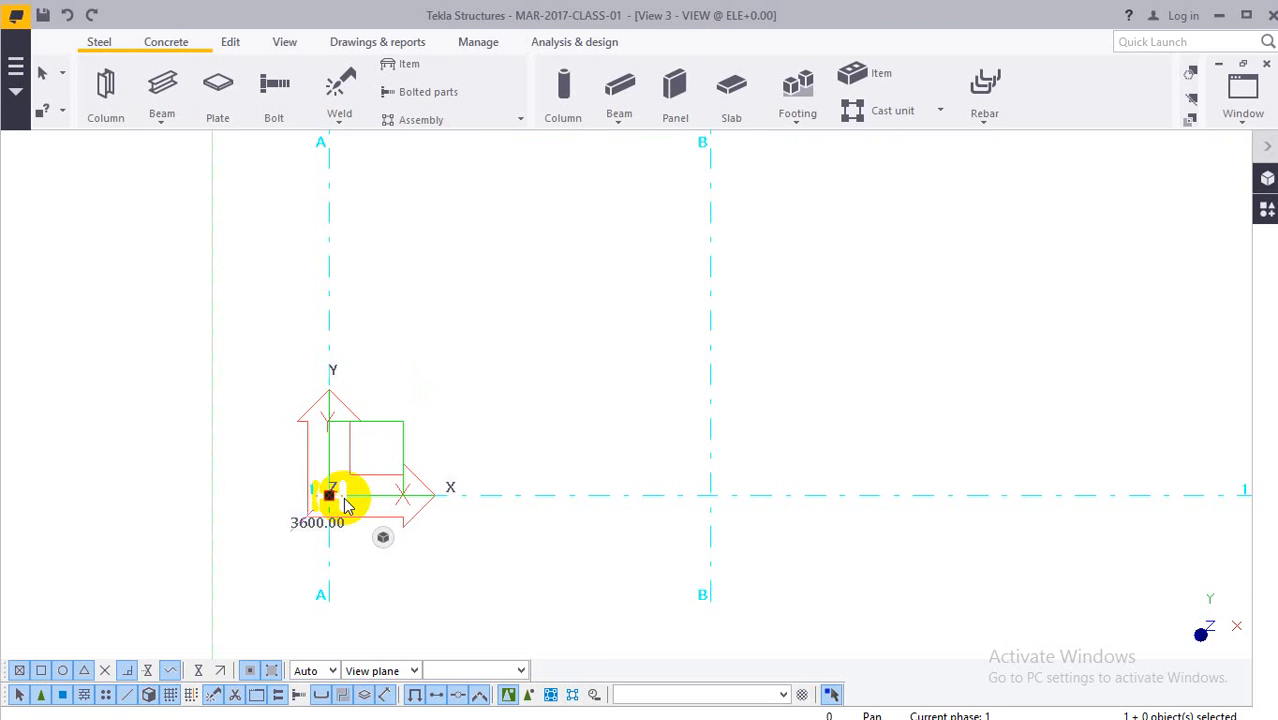
# Review the attributes and position settings of the placed column at A-1, moving its properties dialog clear of the column.
pyautogui.rightClick(344, 505)
pyautogui.click(425, 253)
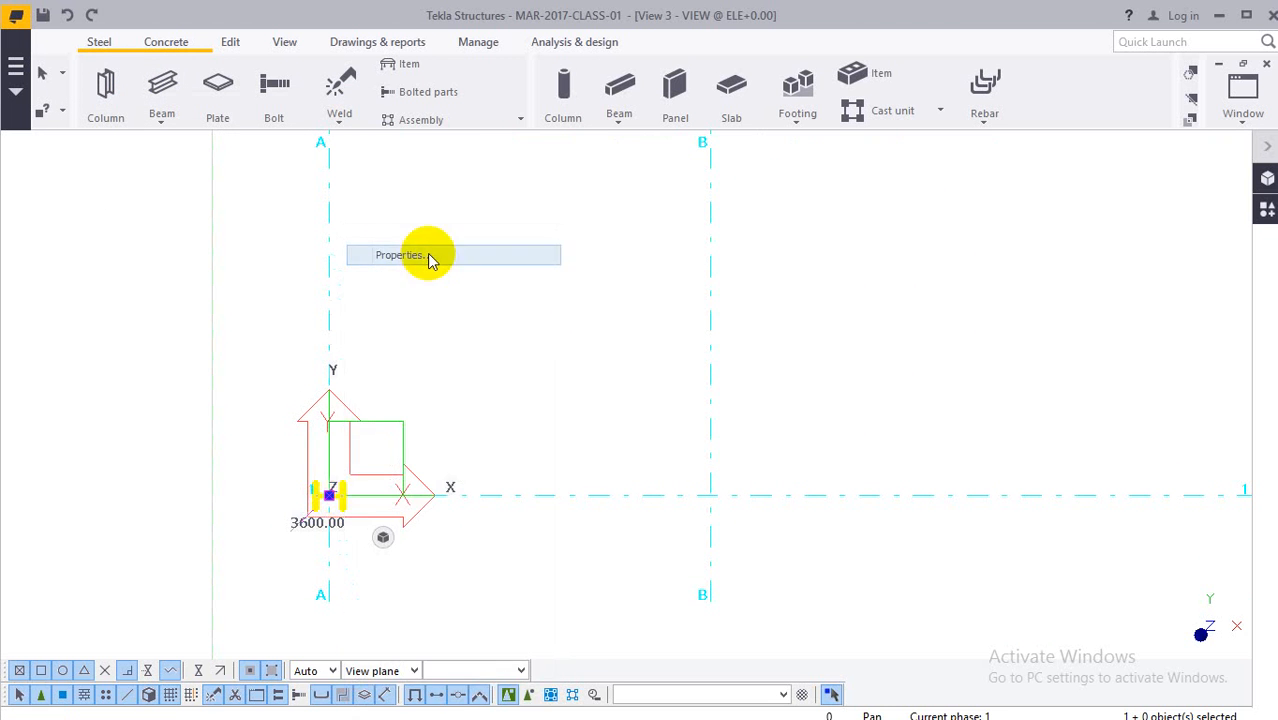
pyautogui.click(351, 96)
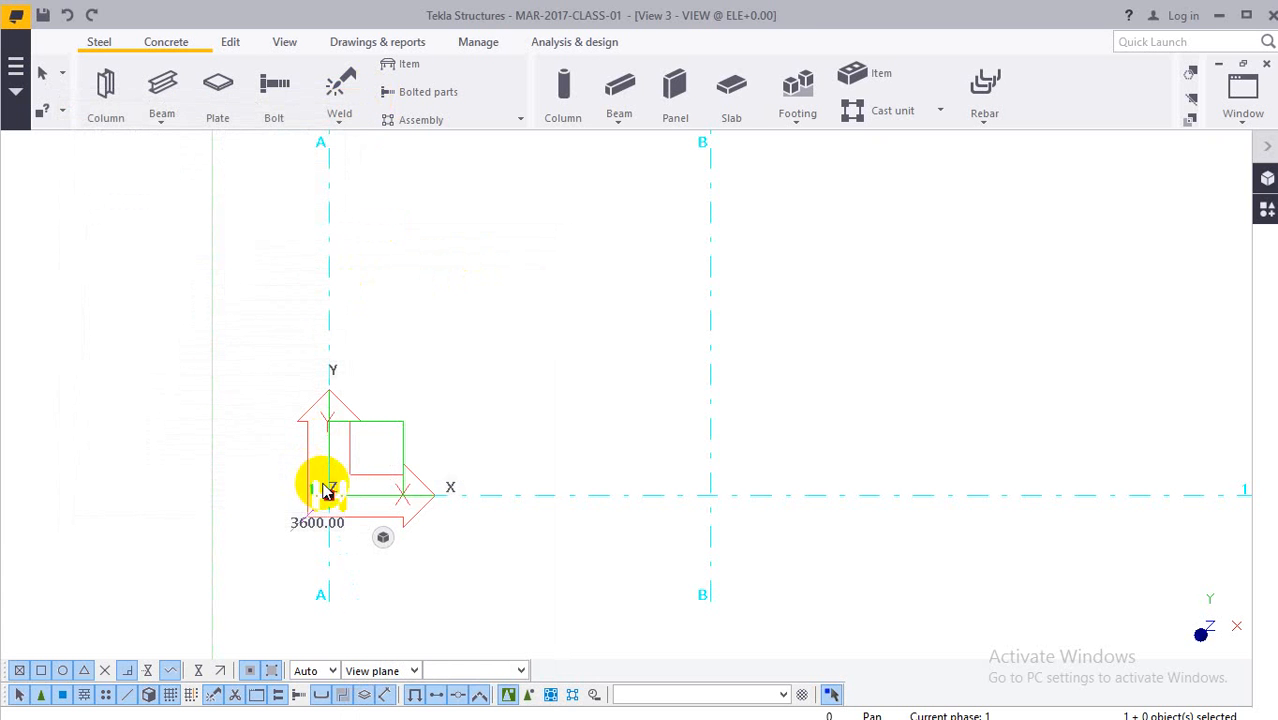
pyautogui.doubleClick(344, 490)
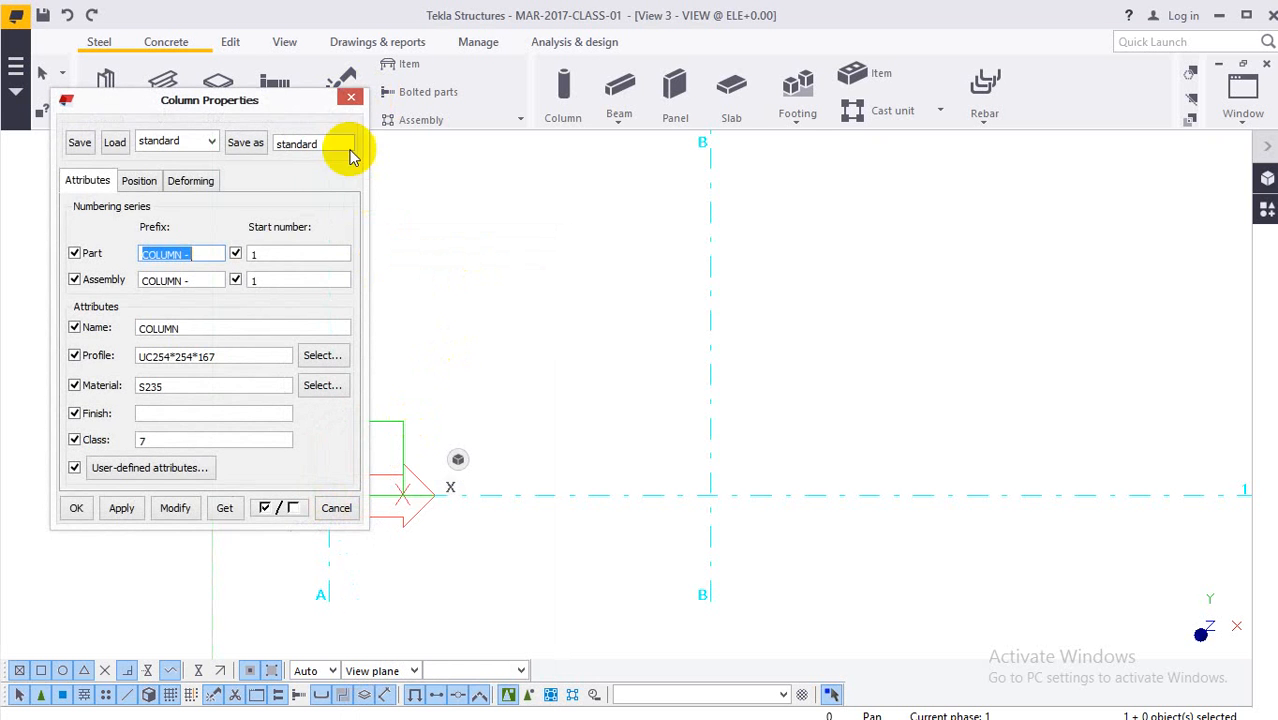
pyautogui.moveTo(305, 110); pyautogui.dragTo(753, 154)
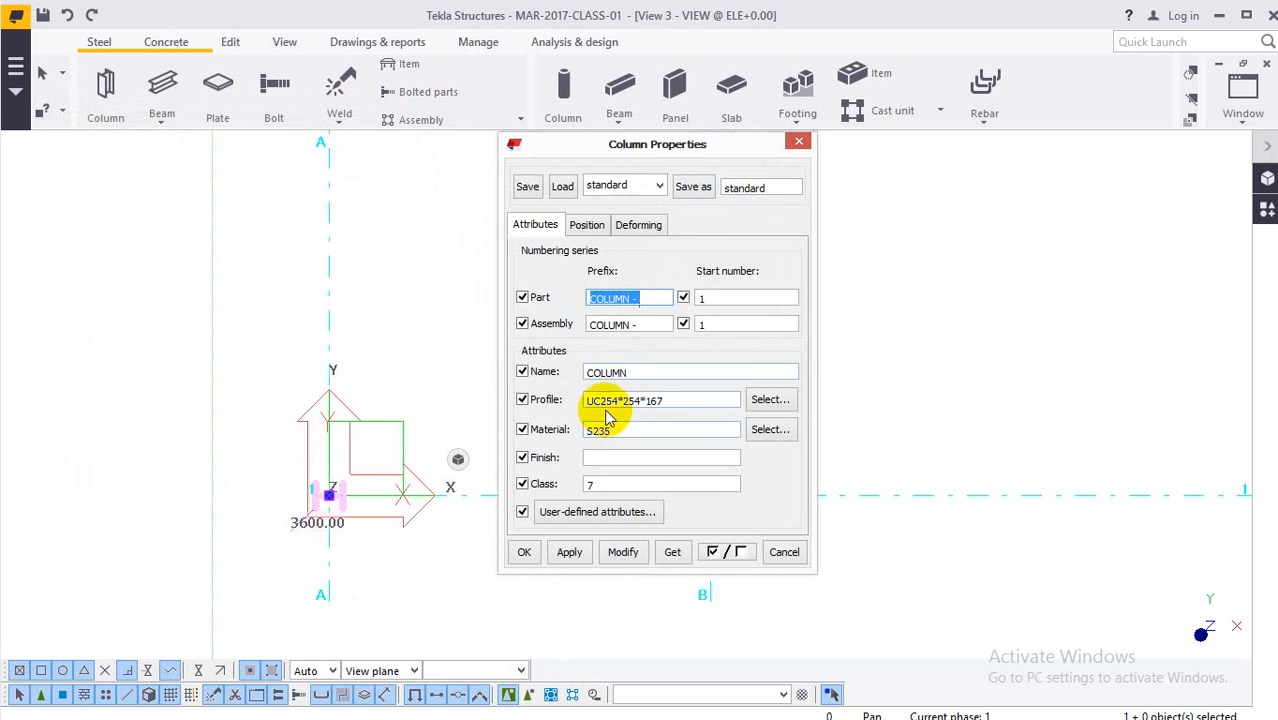
pyautogui.click(586, 225)
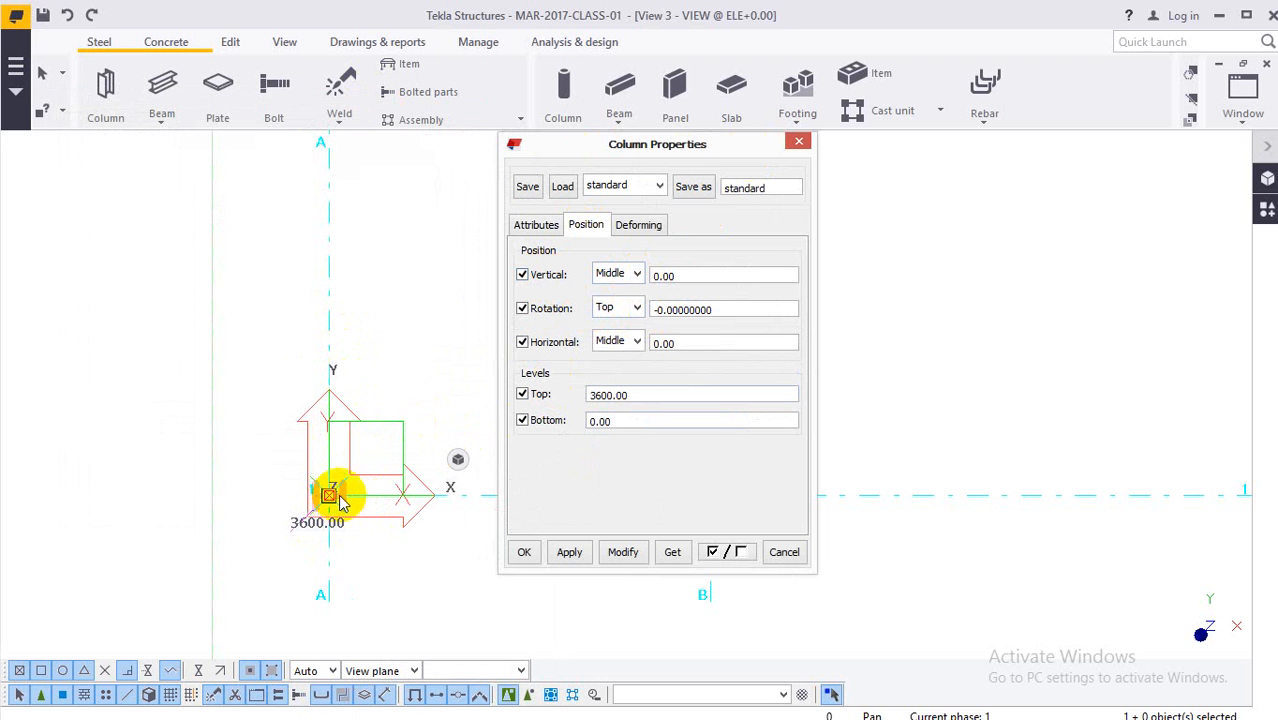
# Set the vertical position of the column at A-1 to Down and modify the column.
pyautogui.scroll(3, 334, 494)
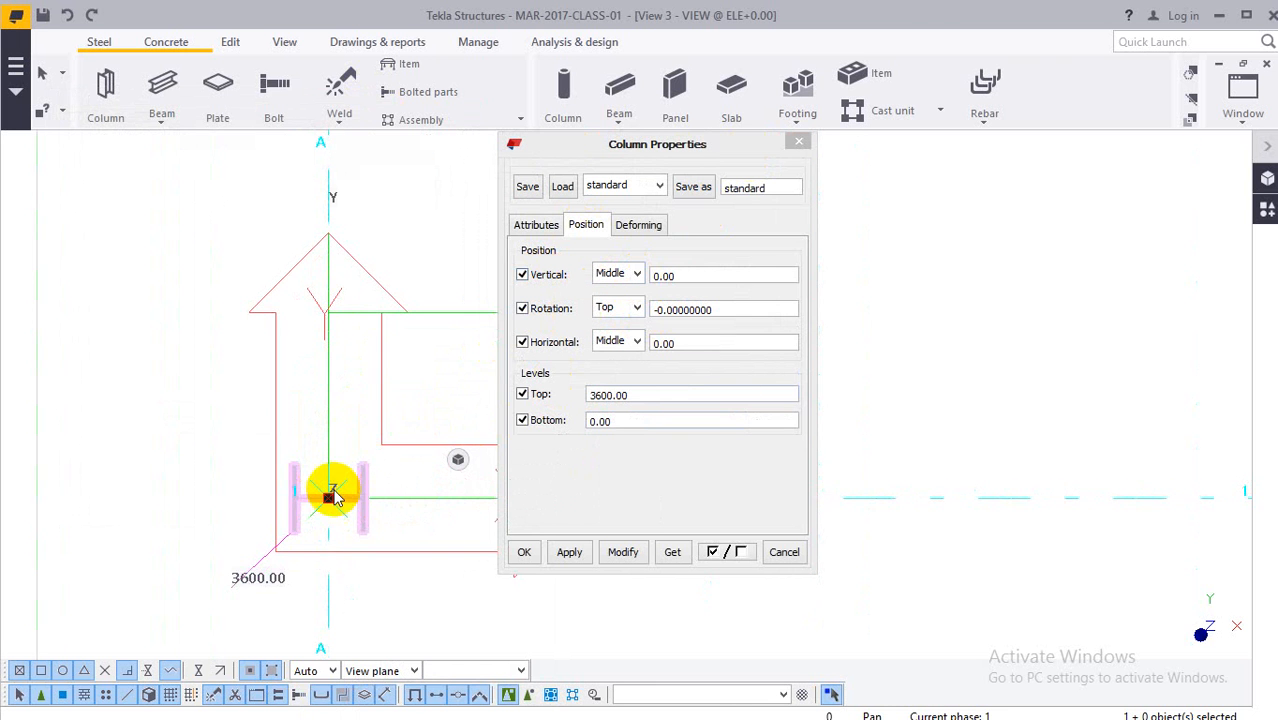
pyautogui.click(330, 497)
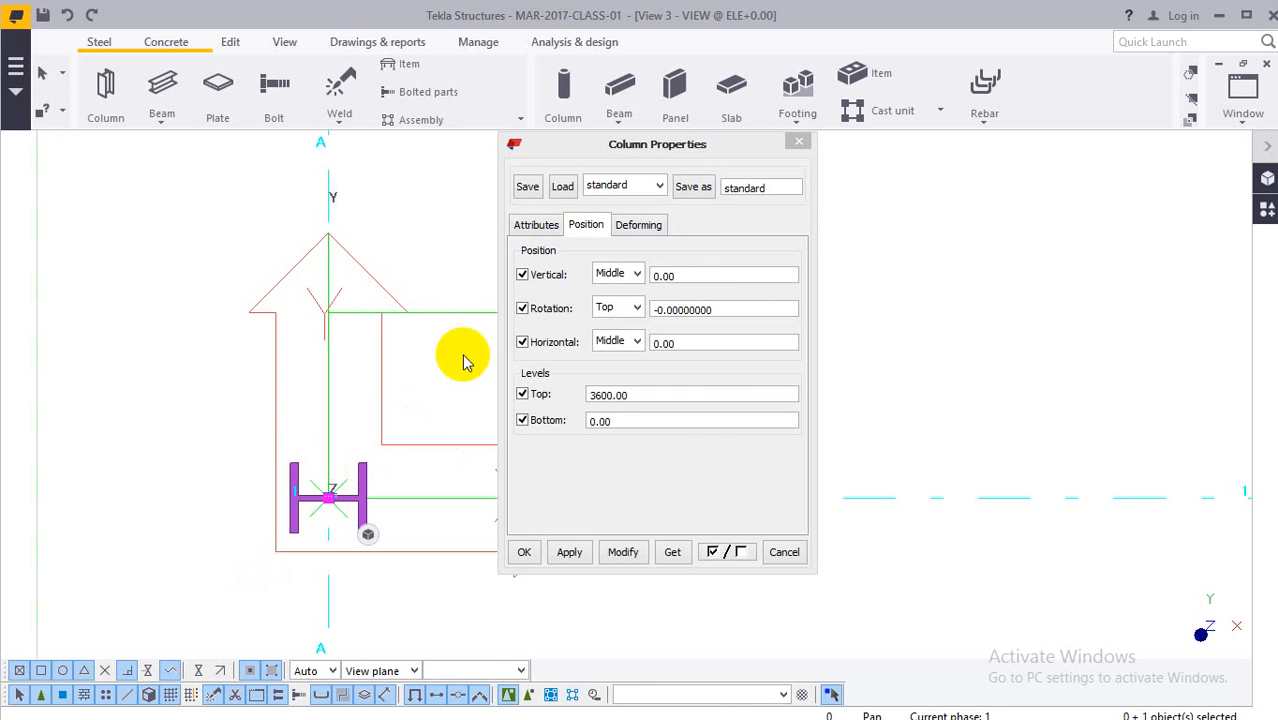
pyautogui.click(636, 274)
pyautogui.click(607, 314)
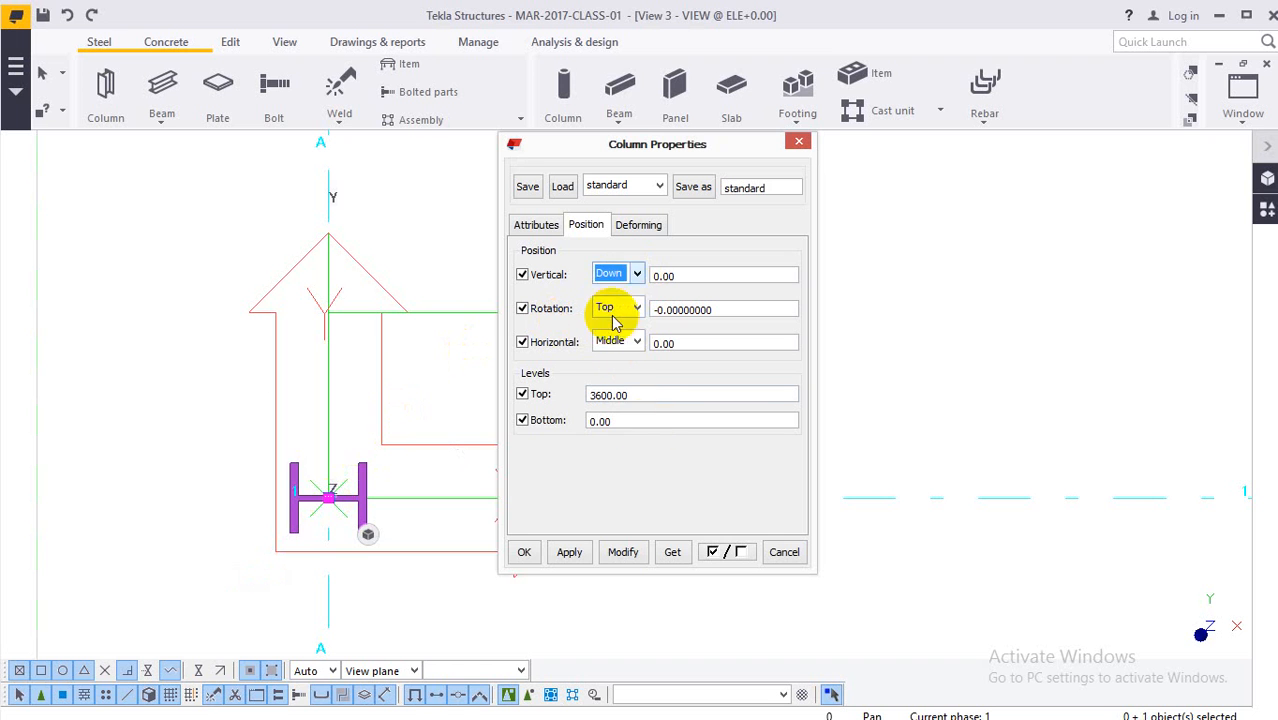
pyautogui.click(622, 552)
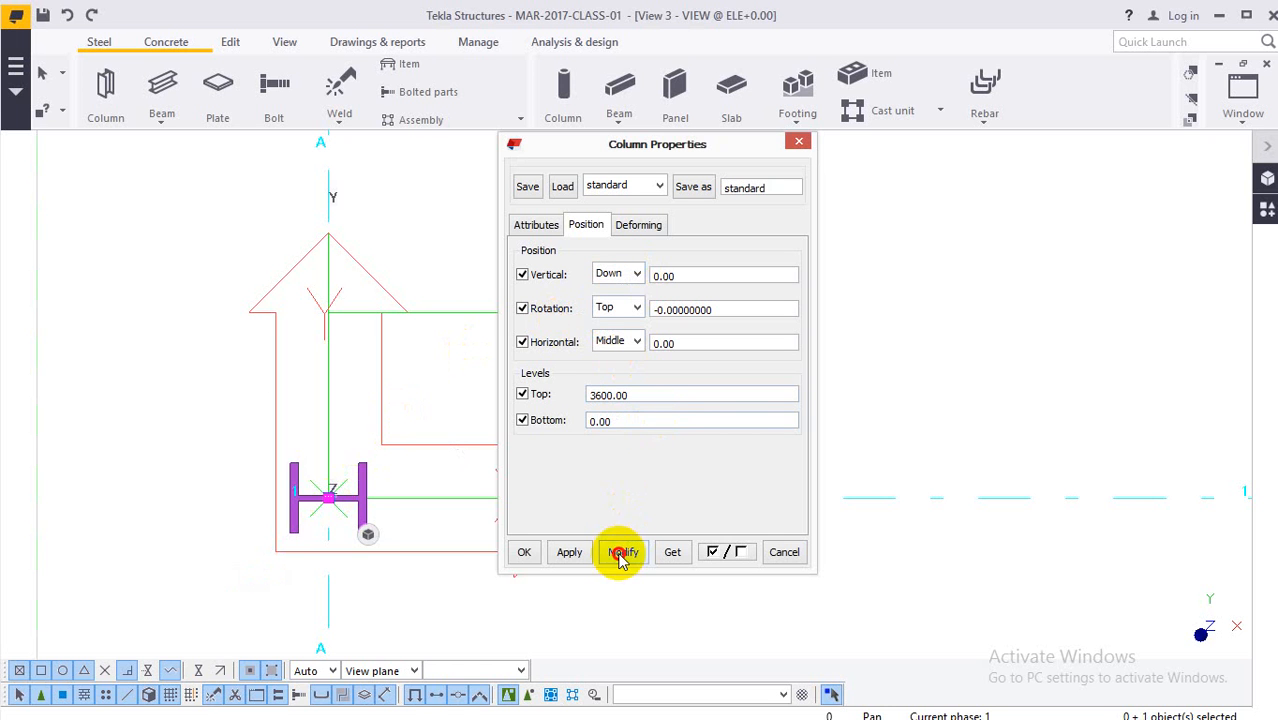
pyautogui.click(332, 498)
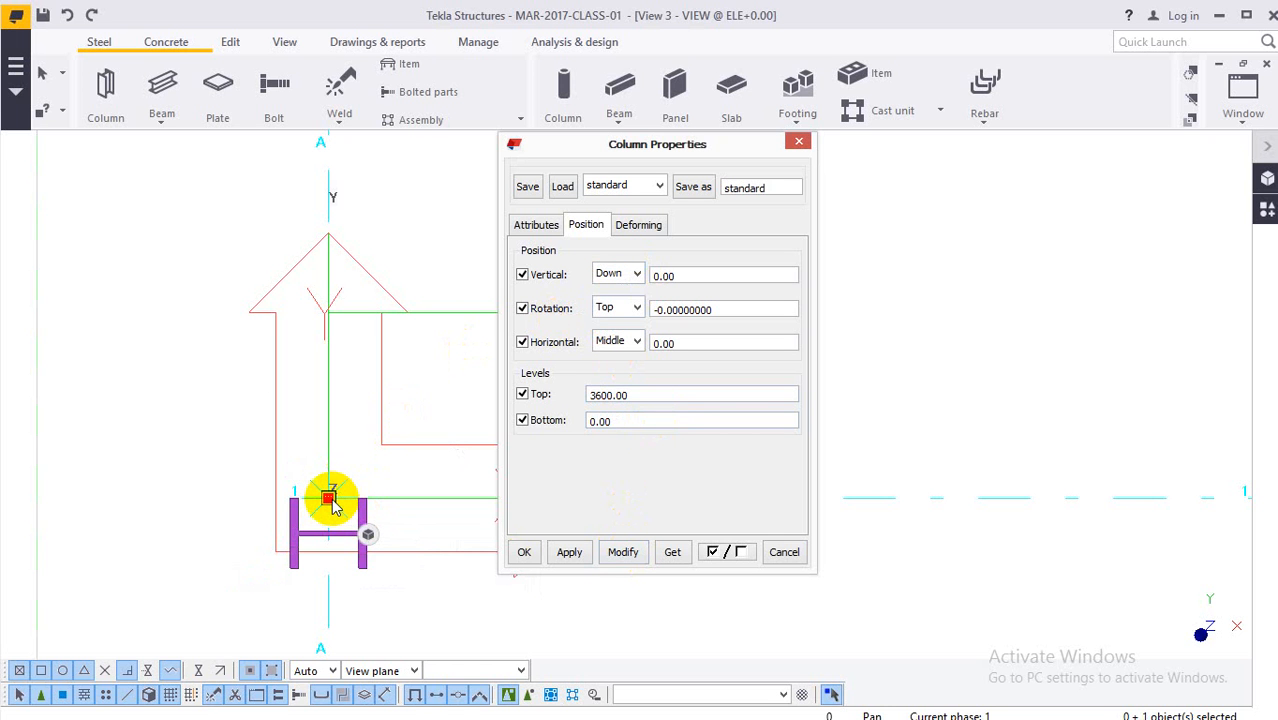
# Set the vertical position of the column at A-1 to Up and modify the column.
pyautogui.click(636, 274)
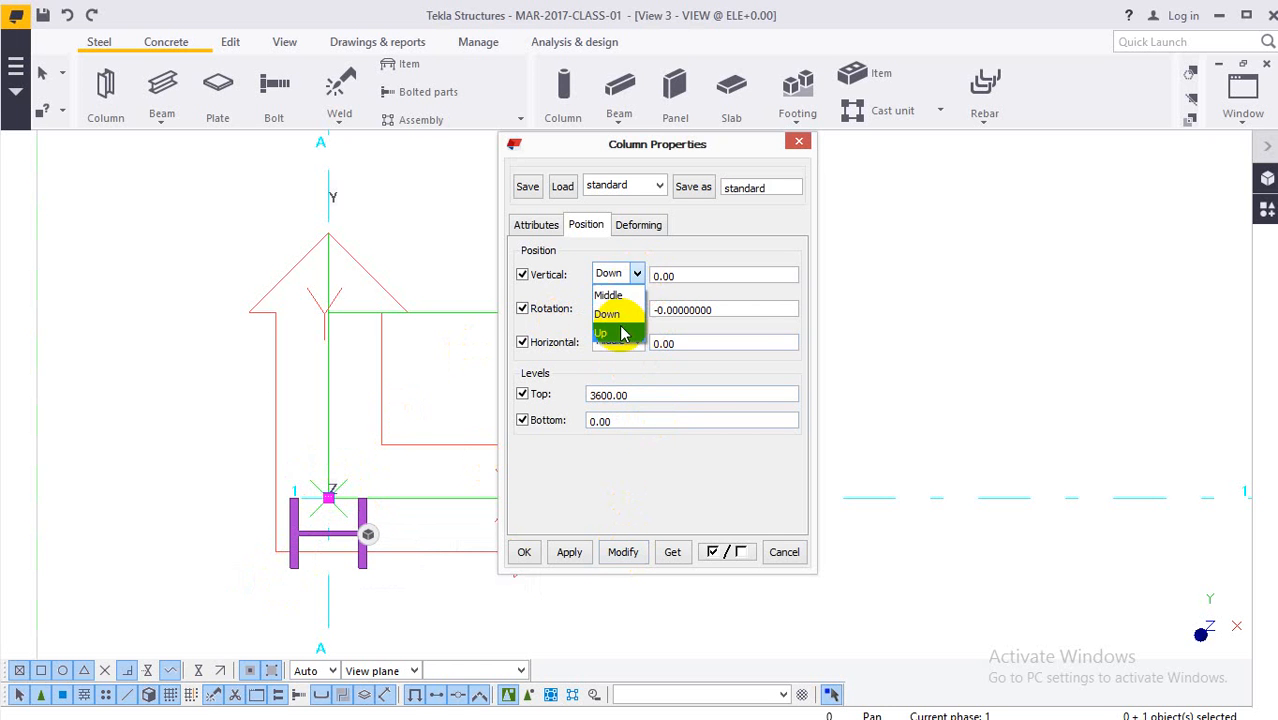
pyautogui.click(622, 334)
pyautogui.click(622, 552)
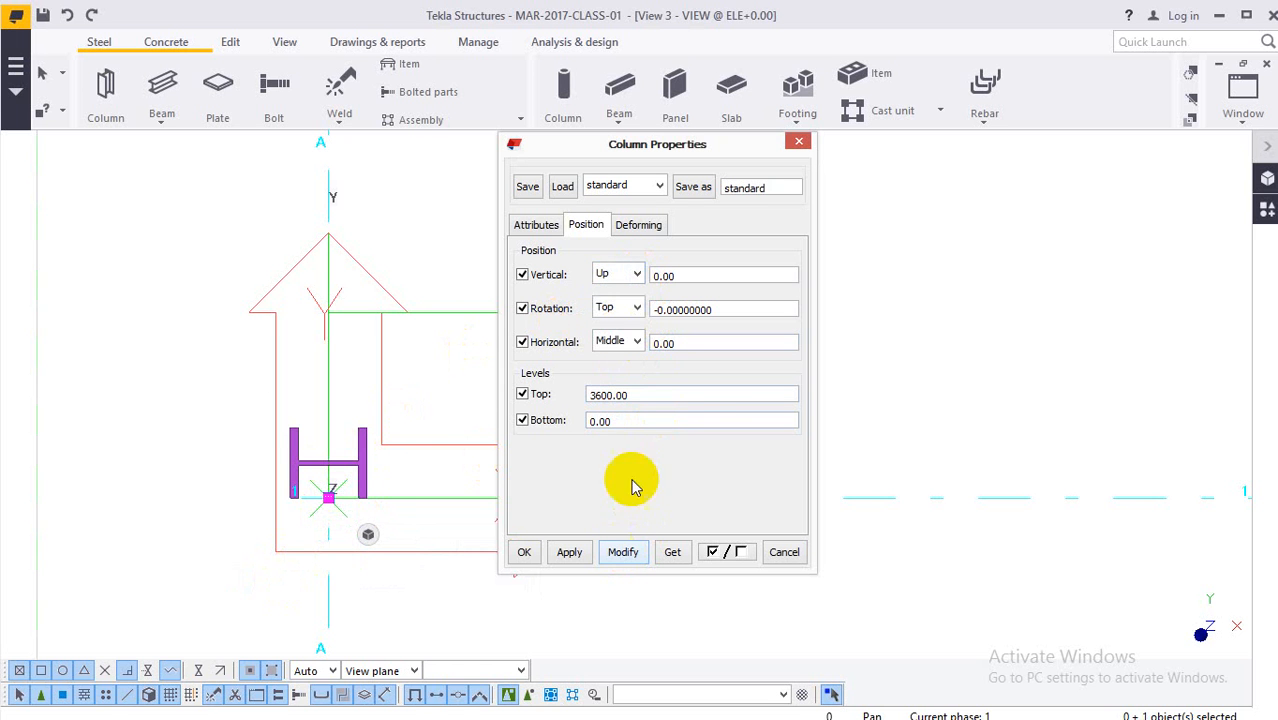
# Set the vertical position of the column at A-1 to Middle and modify the column.
pyautogui.click(630, 273)
pyautogui.click(620, 297)
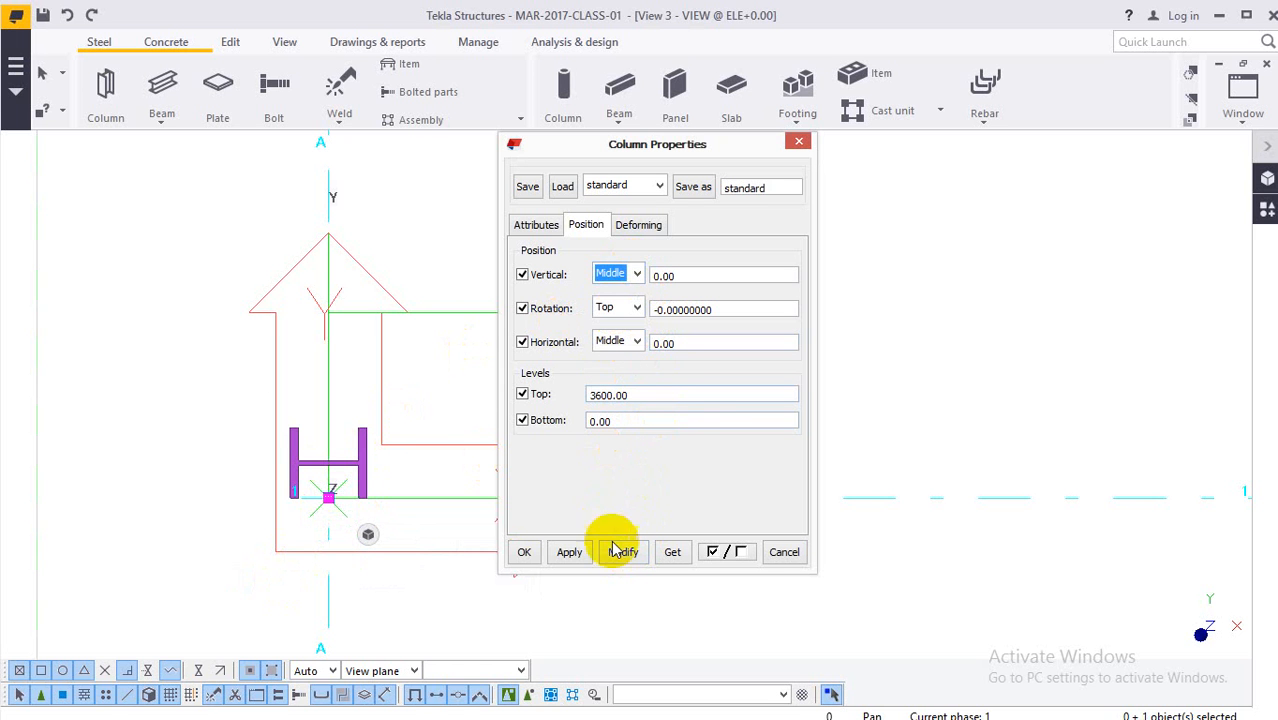
pyautogui.click(617, 551)
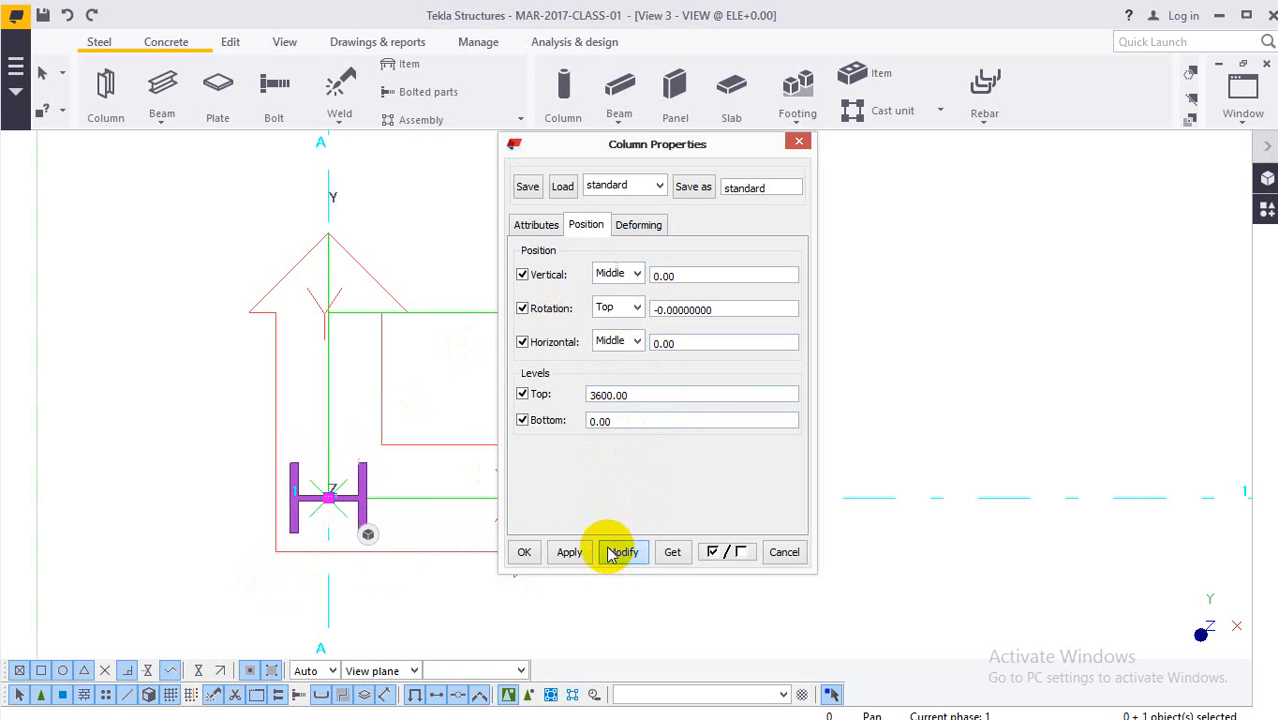
# Set the rotation of the column at A-1 to Front, modify it, and check the other rotation options.
pyautogui.click(625, 307)
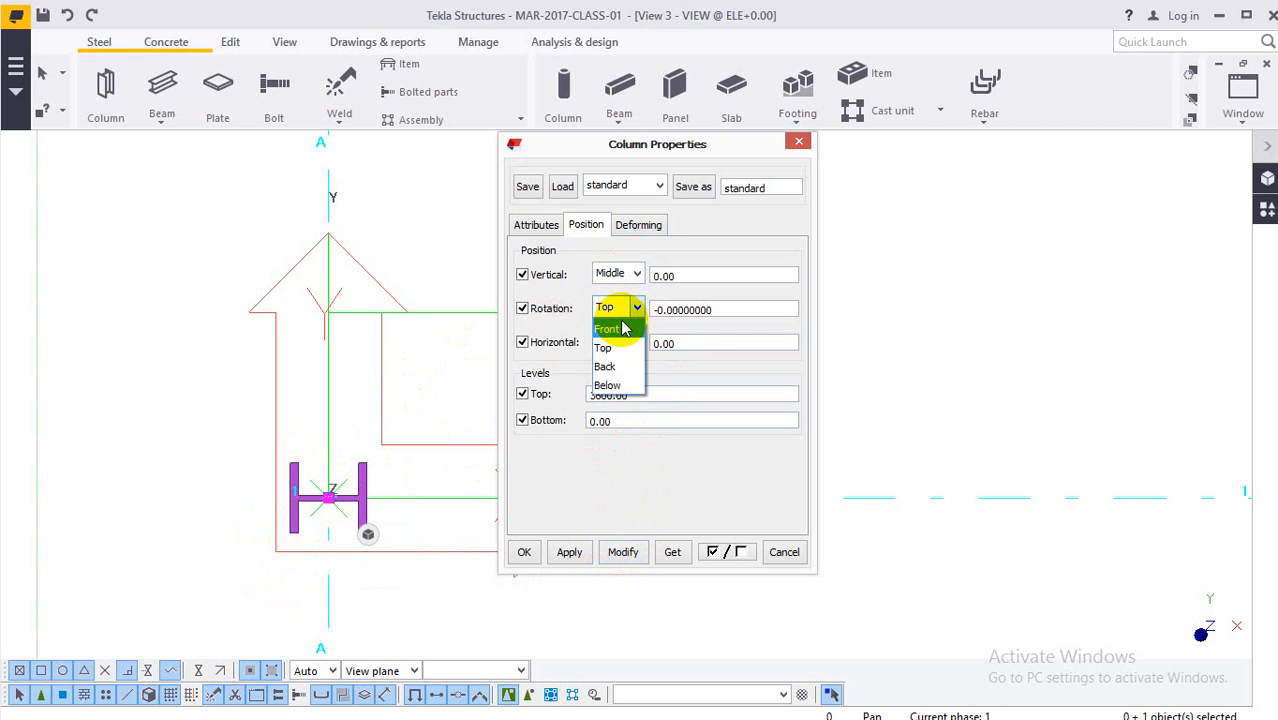
pyautogui.click(612, 330)
pyautogui.click(625, 551)
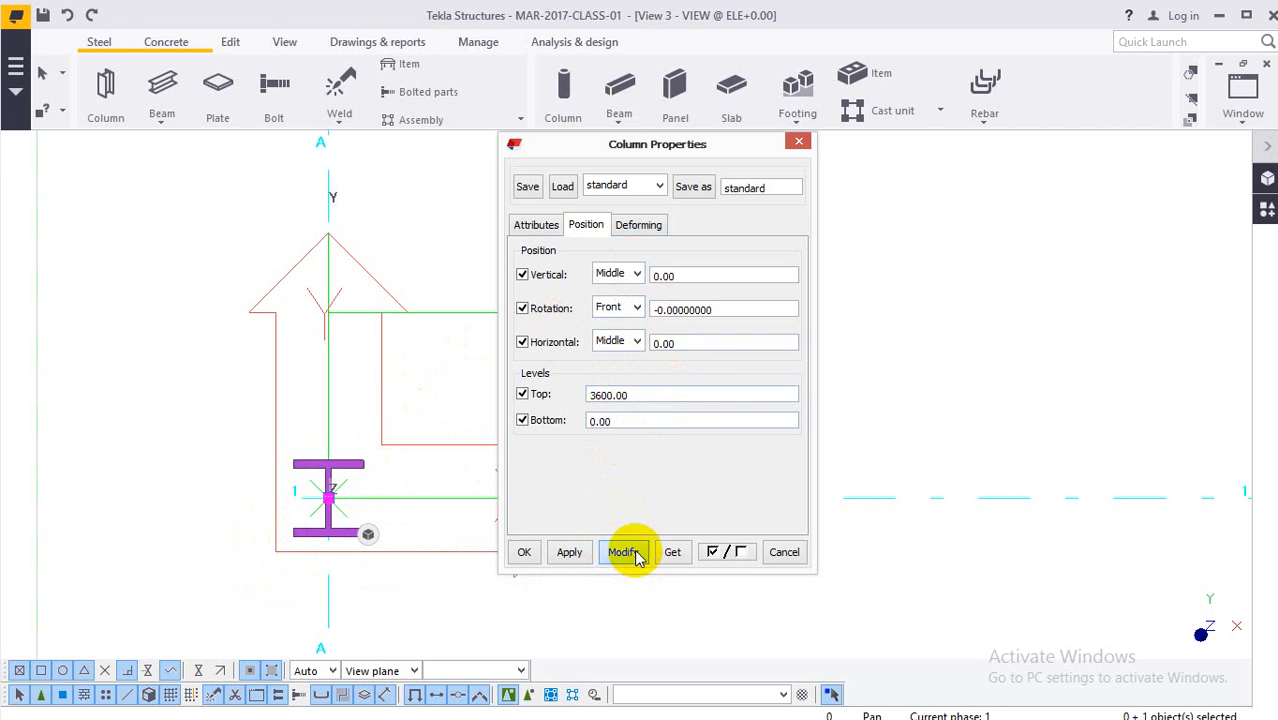
pyautogui.click(634, 309)
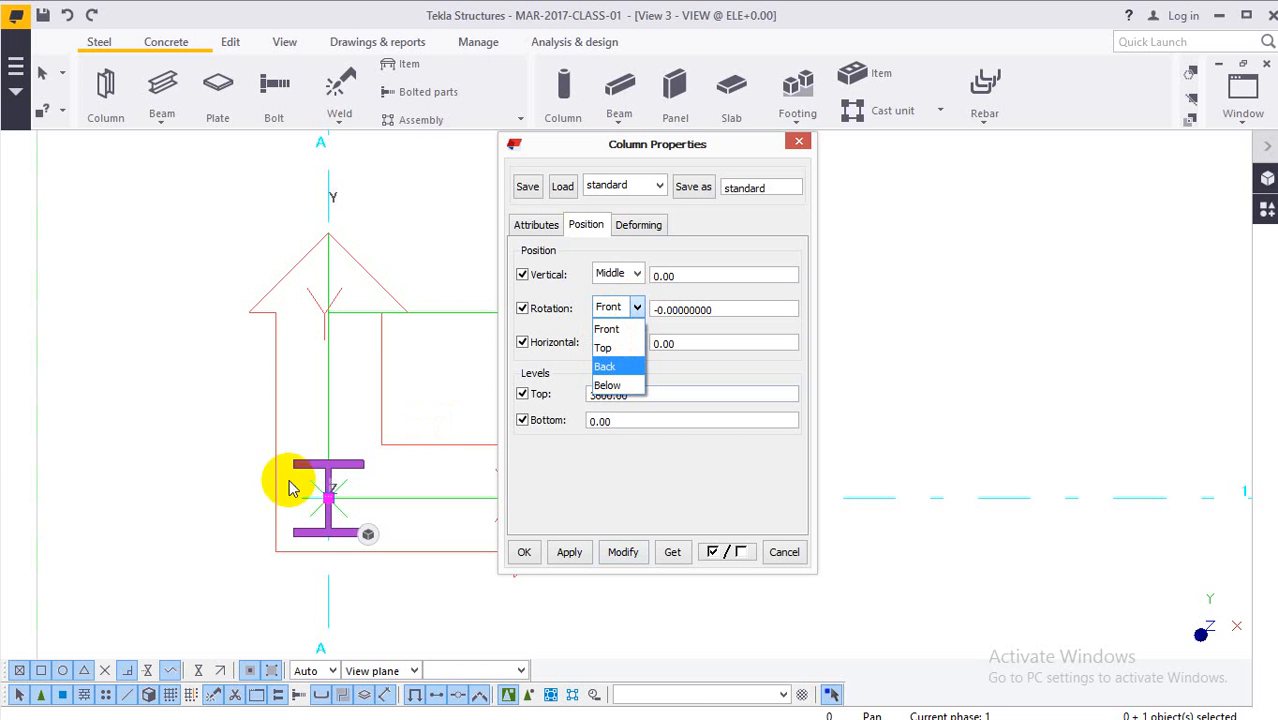
pyautogui.click(652, 343)
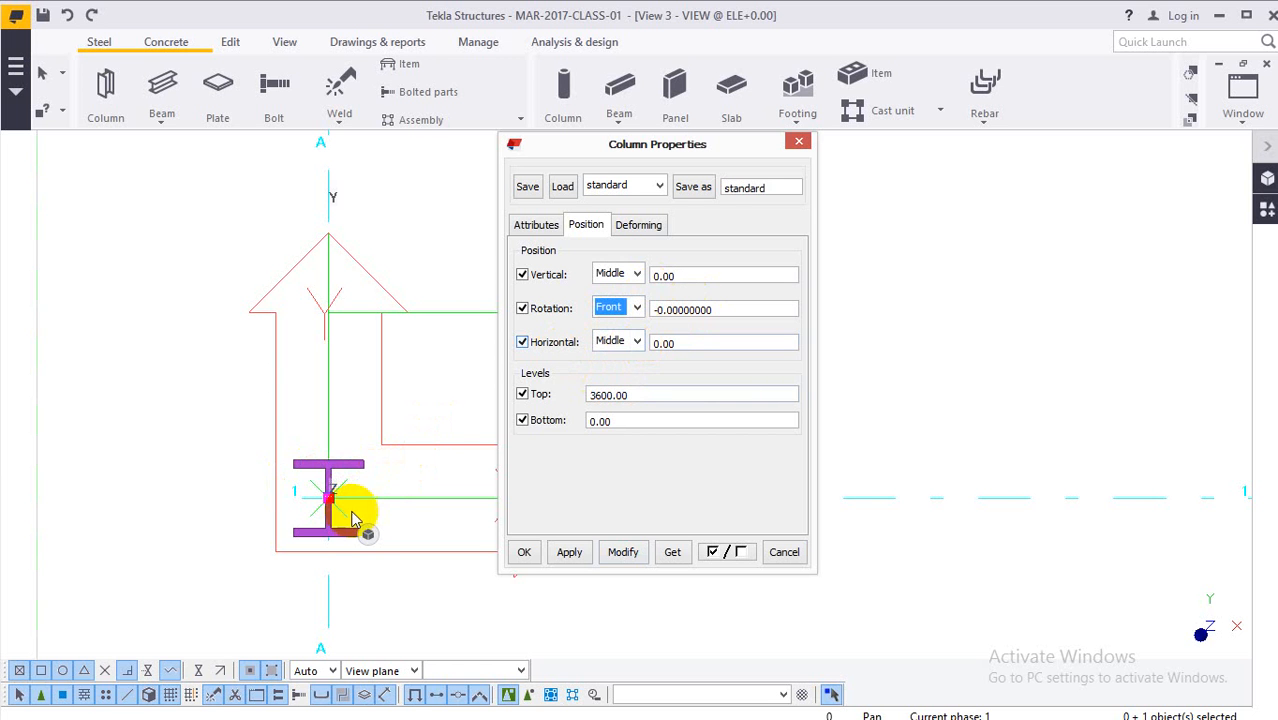
# Set the horizontal position of the column at A-1 to Left and modify the column.
pyautogui.click(625, 341)
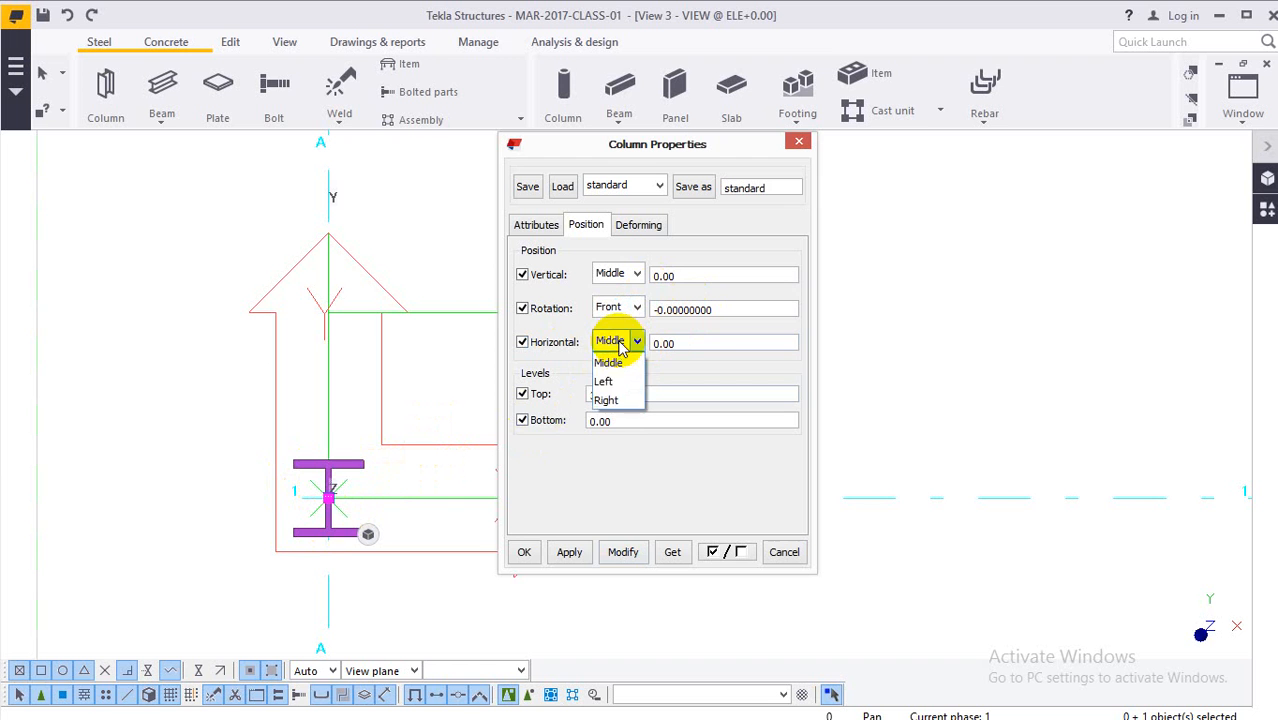
pyautogui.click(610, 379)
pyautogui.click(622, 551)
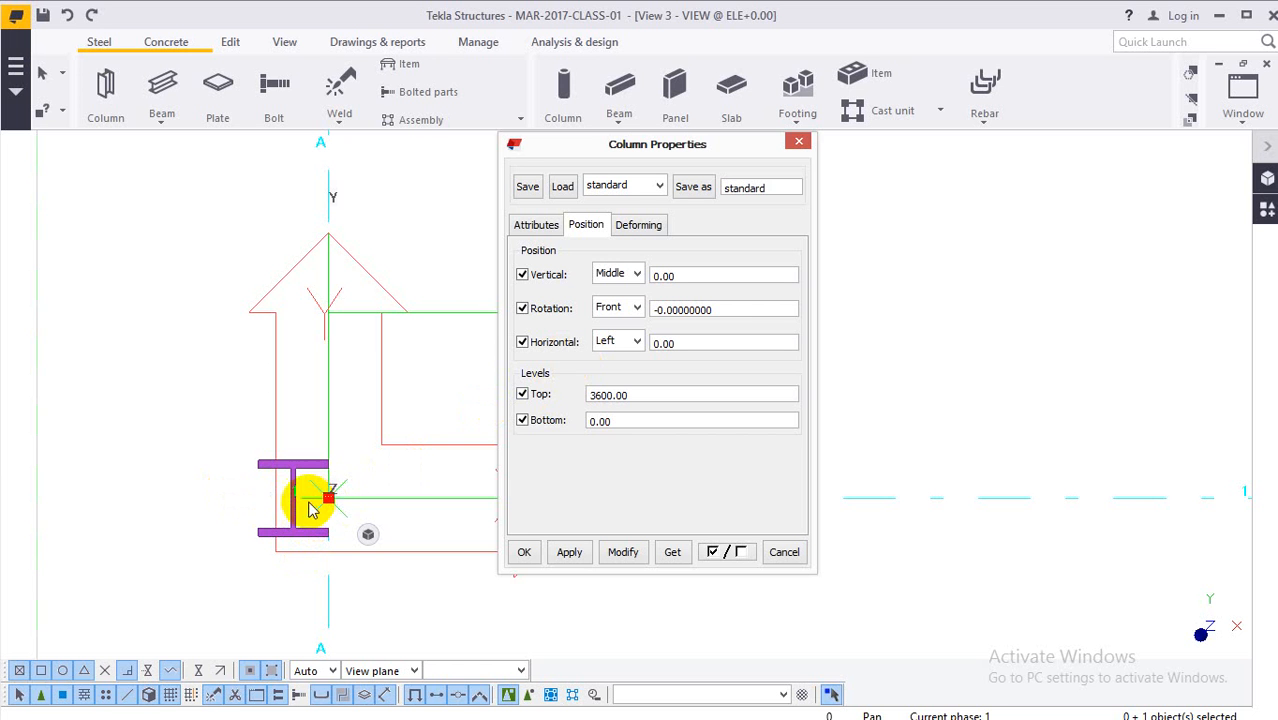
# Set the horizontal position of the column at A-1 to Right and modify the column.
pyautogui.click(630, 343)
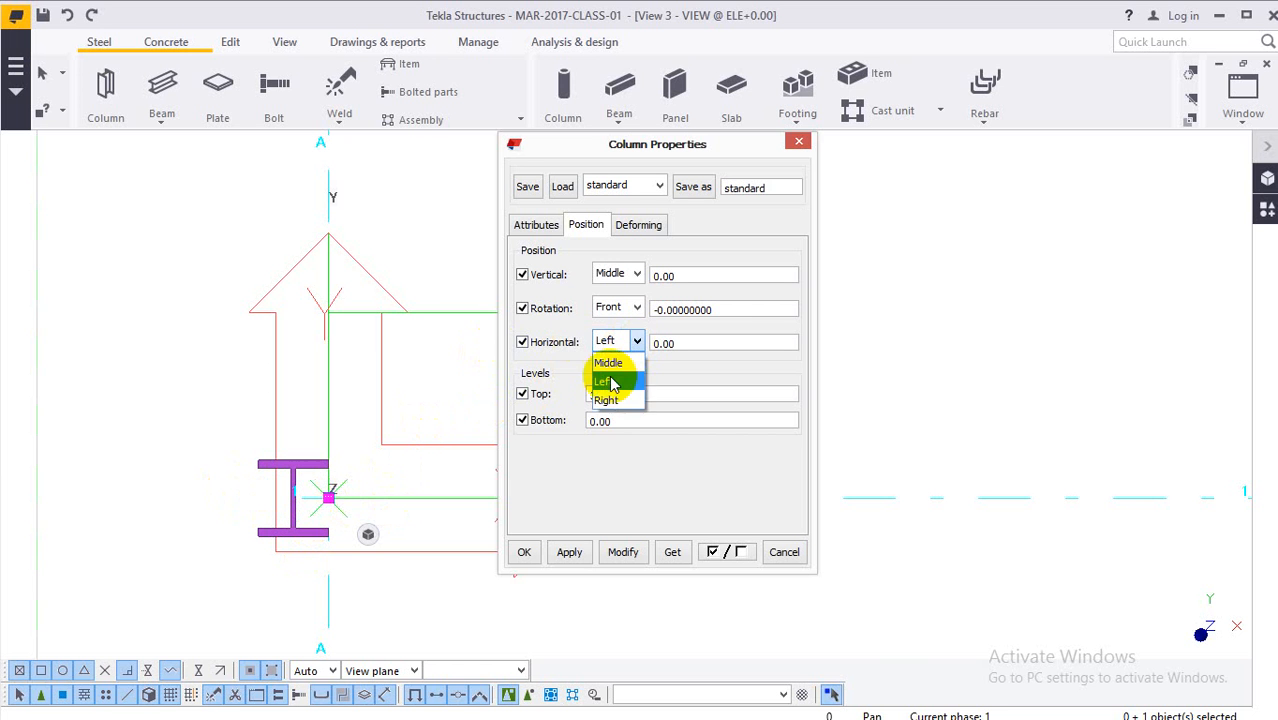
pyautogui.click(606, 396)
pyautogui.click(614, 553)
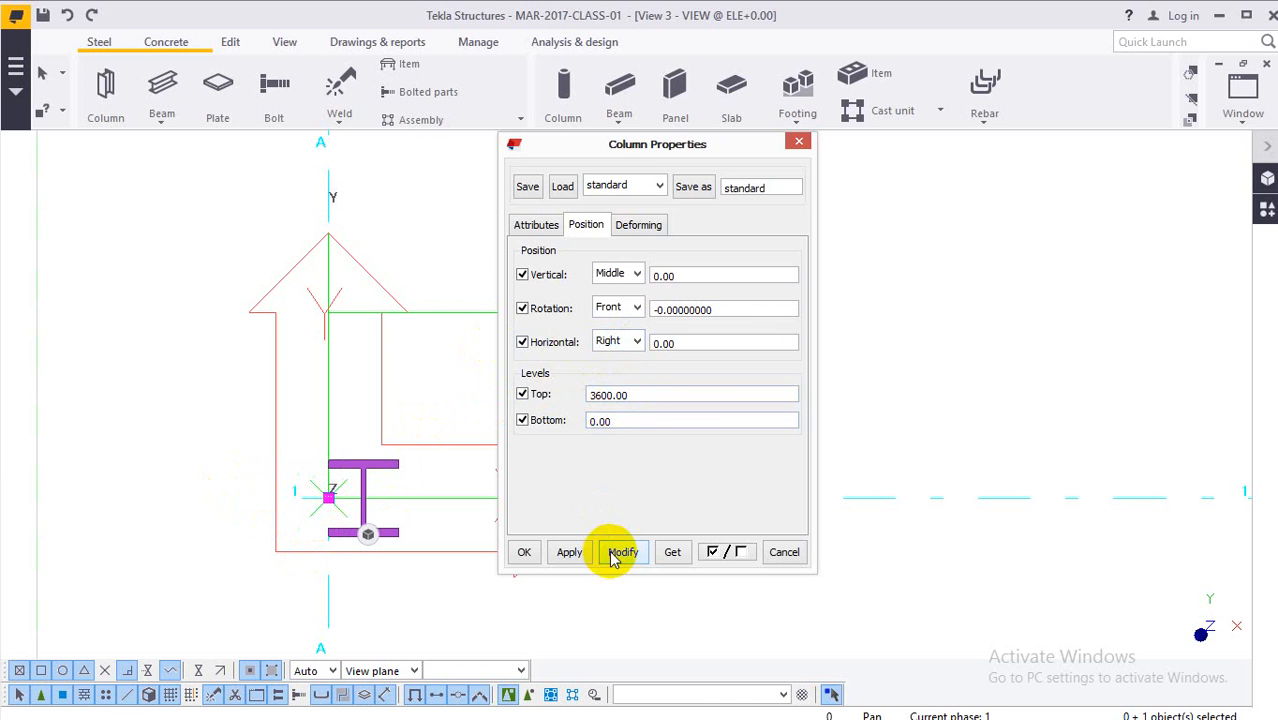
# Set the horizontal position of the column at A-1 to Middle and modify the column.
pyautogui.click(628, 341)
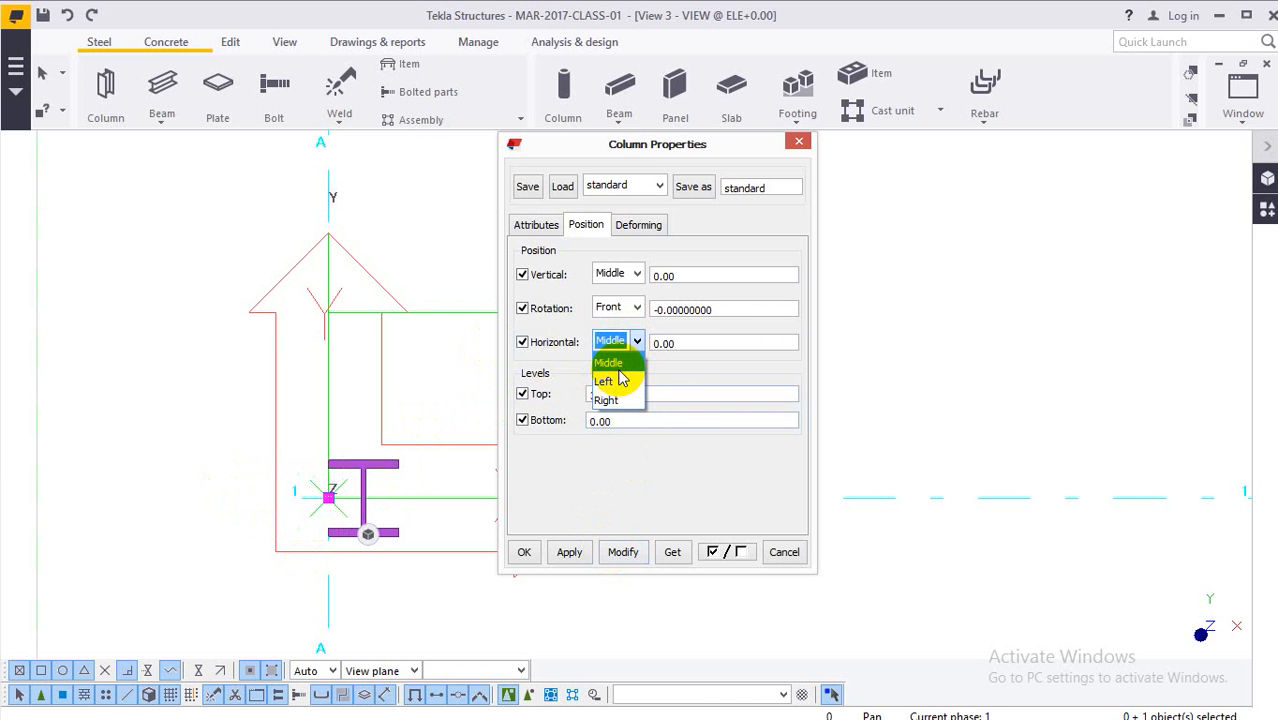
pyautogui.click(610, 363)
pyautogui.click(622, 556)
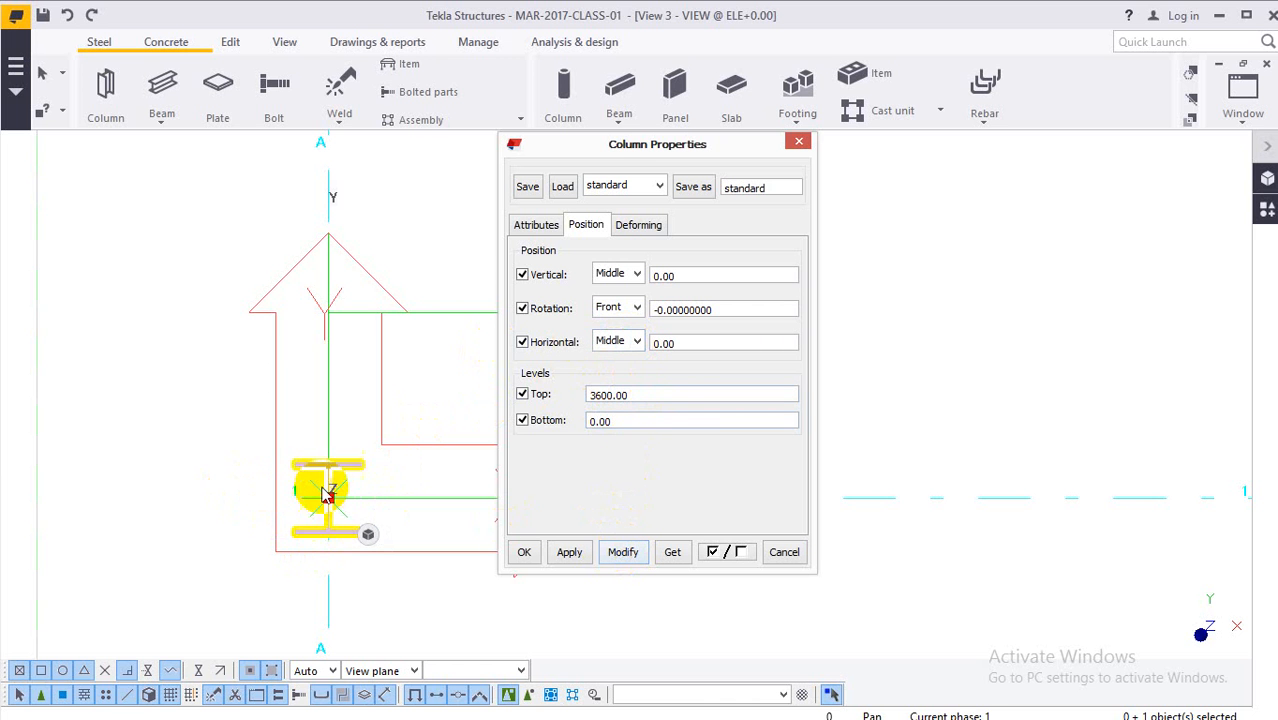
# Set the horizontal offset of the column at A-1 to 500 with position Middle and modify the column.
pyautogui.doubleClick(691, 341)
pyautogui.write('50')
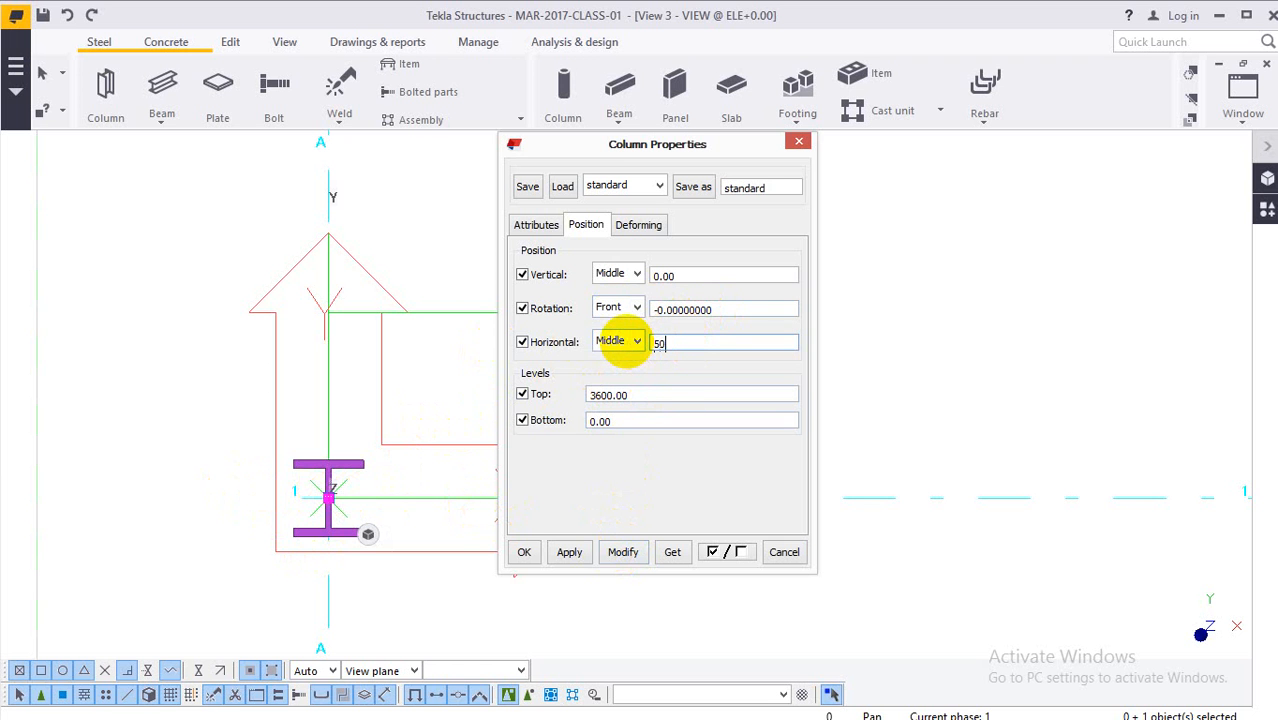
pyautogui.write('0')
pyautogui.click(620, 552)
pyautogui.moveTo(348, 414); pyautogui.dragTo(272, 376, button='middle')
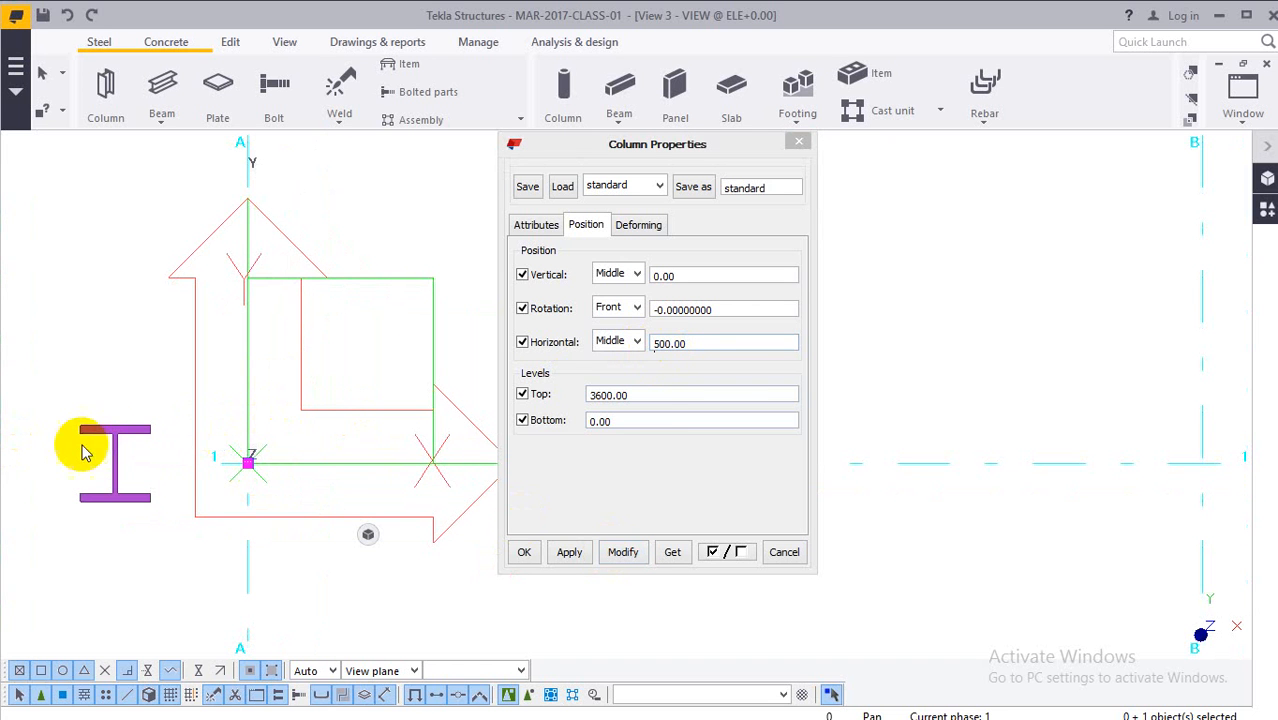
# Reset the horizontal offset of the column at A-1 to 0, modify the column, and close its properties.
pyautogui.doubleClick(680, 344)
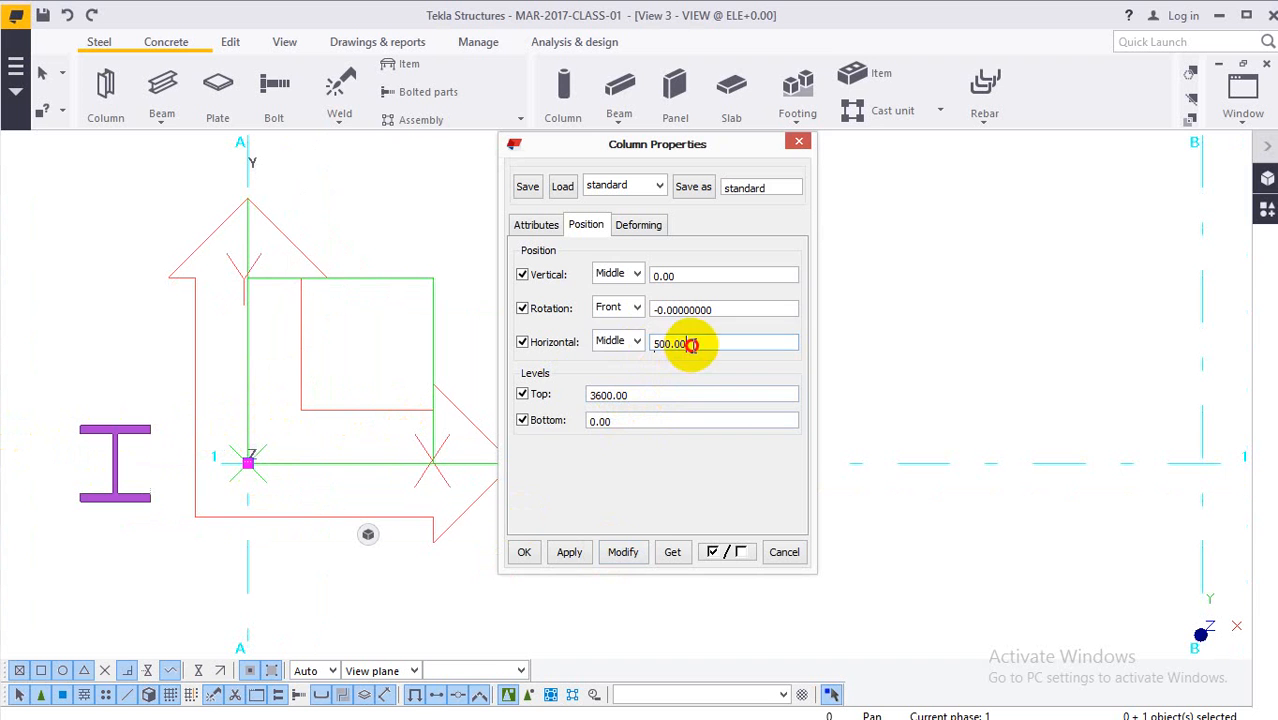
pyautogui.write('0')
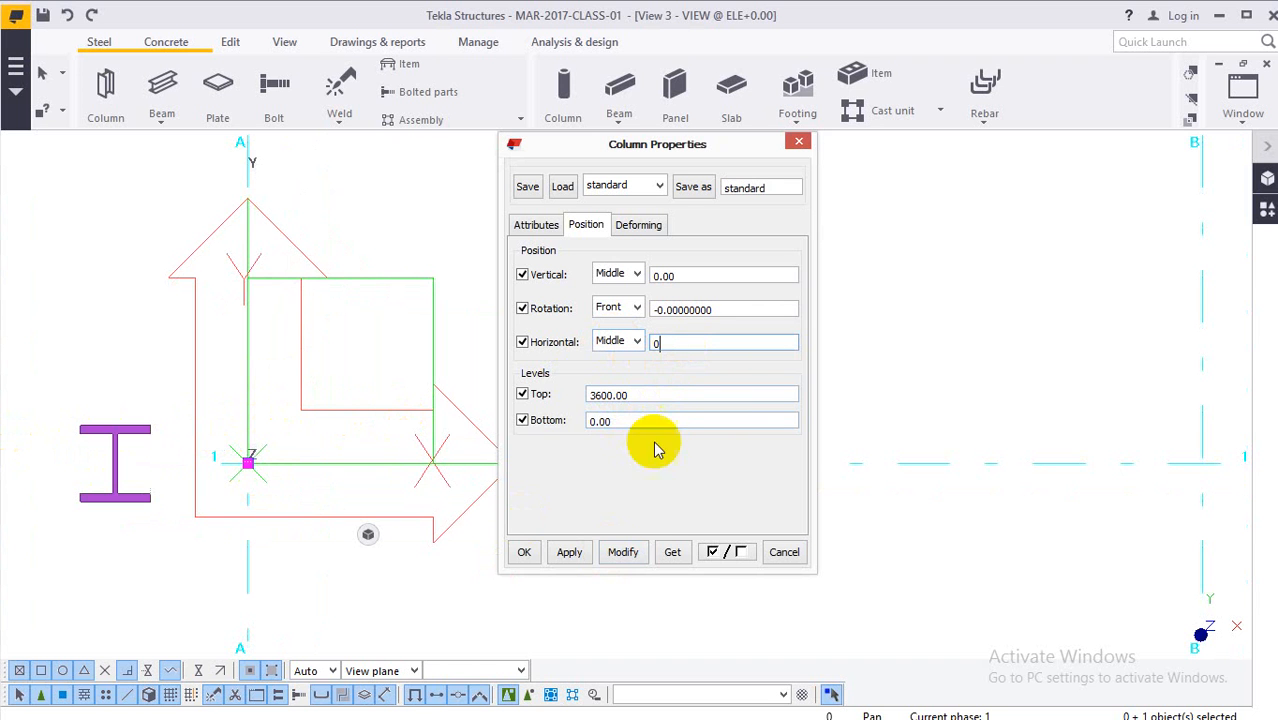
pyautogui.click(624, 552)
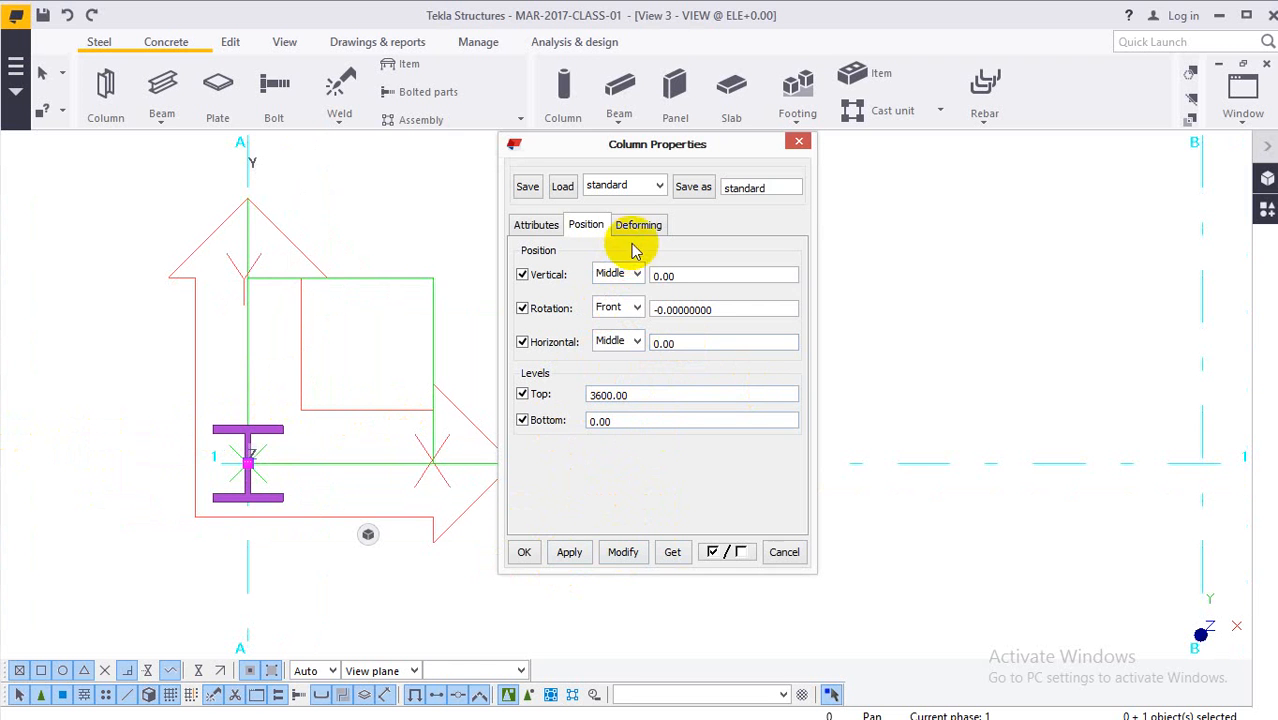
pyautogui.click(784, 552)
# Switch the plan view to 3D and bring the column at A-1 into close view.
pyautogui.click(646, 412)
pyautogui.hotkey('ctrl', 'p')
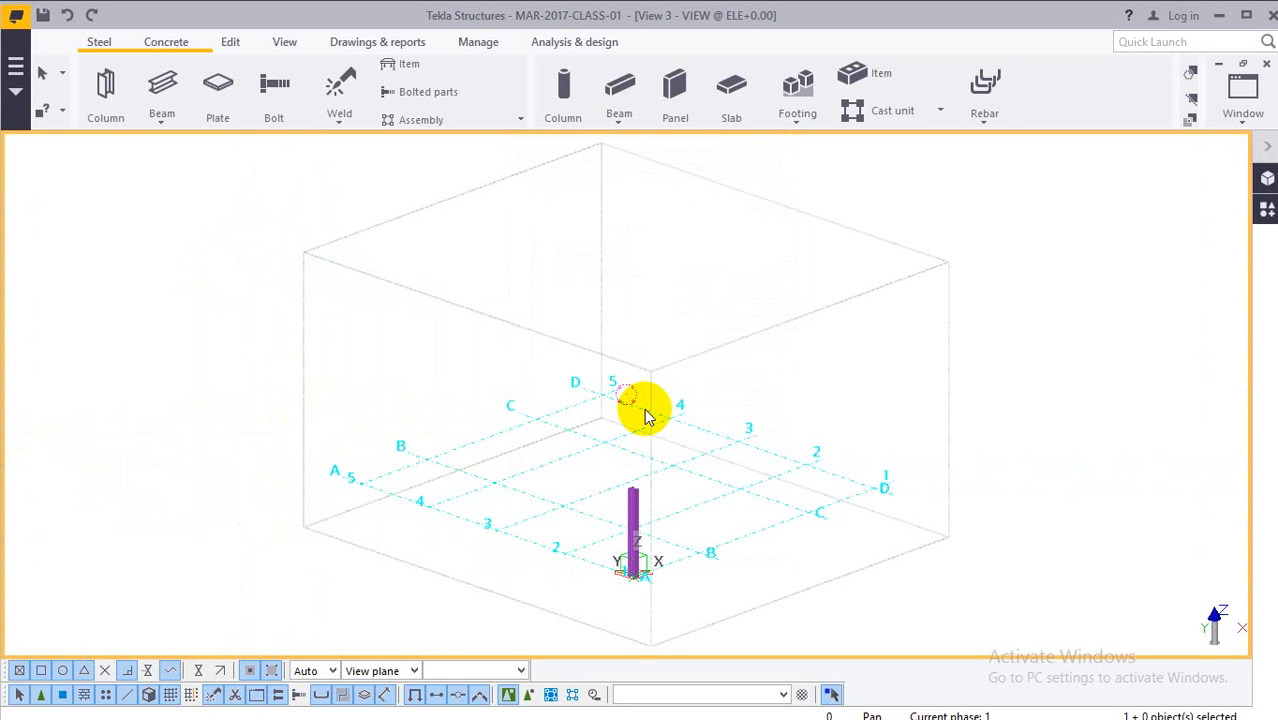
pyautogui.scroll(2, 710, 490)
pyautogui.moveTo(624, 495); pyautogui.dragTo(633, 361, button='middle')
pyautogui.scroll(1, 631, 366)
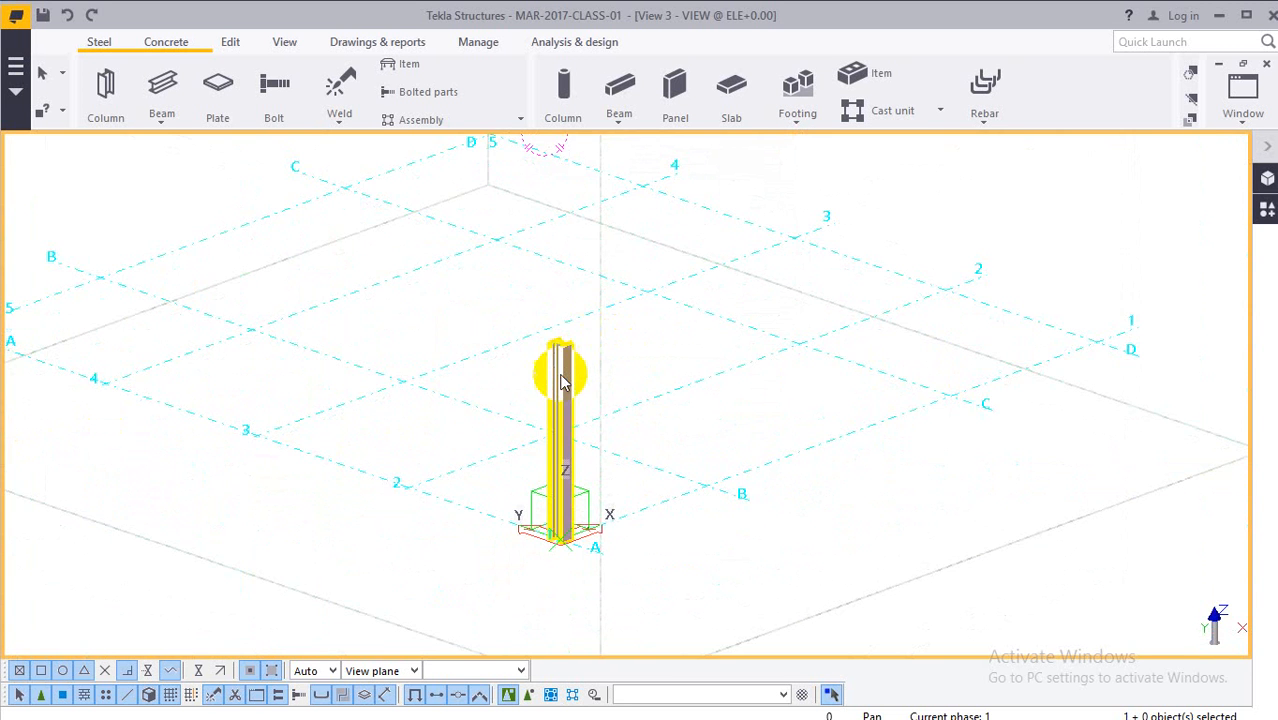
# Open the deforming settings in the properties of the column at A-1, keeping the dialog clear of the column.
pyautogui.click(558, 380)
pyautogui.scroll(1, 560, 376)
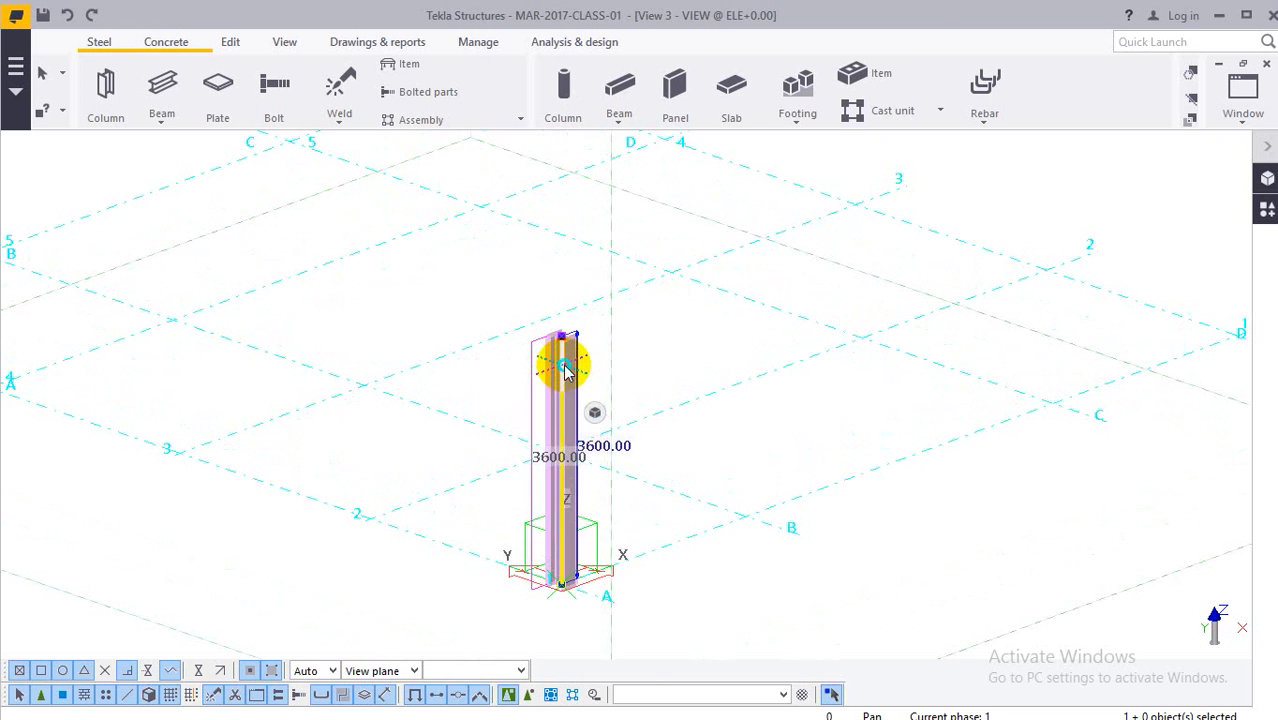
pyautogui.rightClick(565, 370)
pyautogui.click(642, 251)
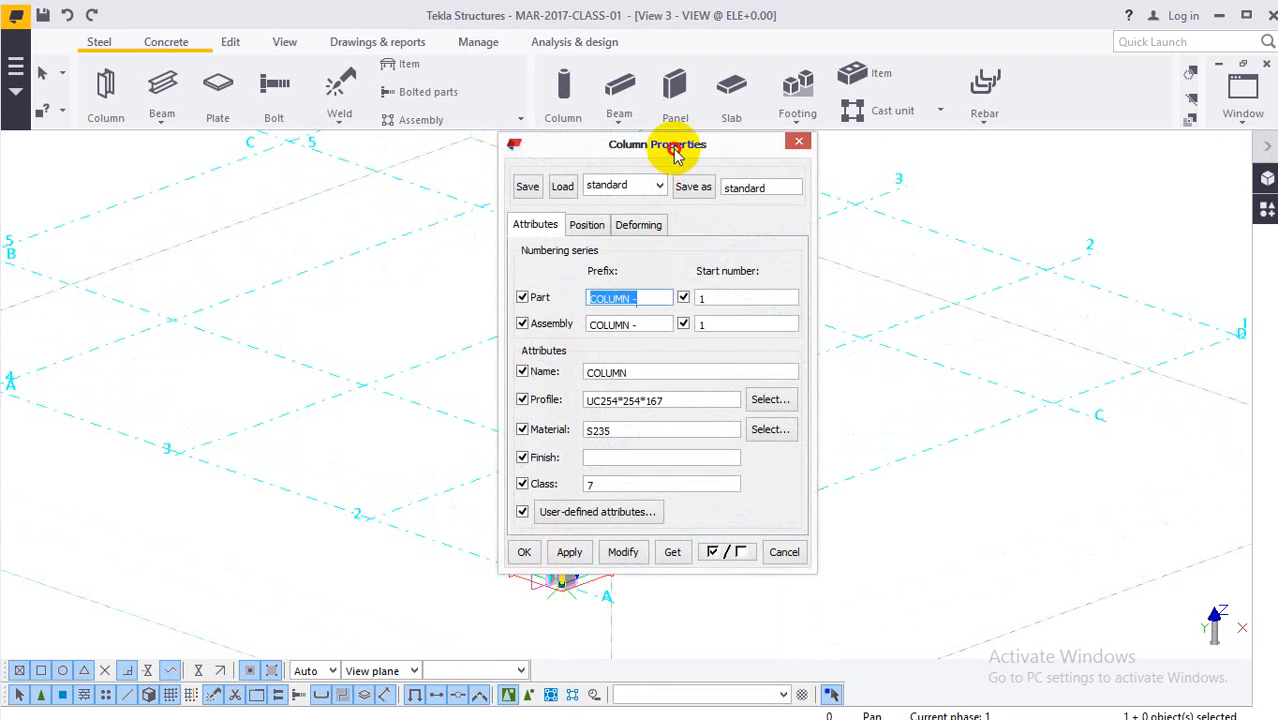
pyautogui.moveTo(675, 152); pyautogui.dragTo(822, 162)
pyautogui.click(785, 234)
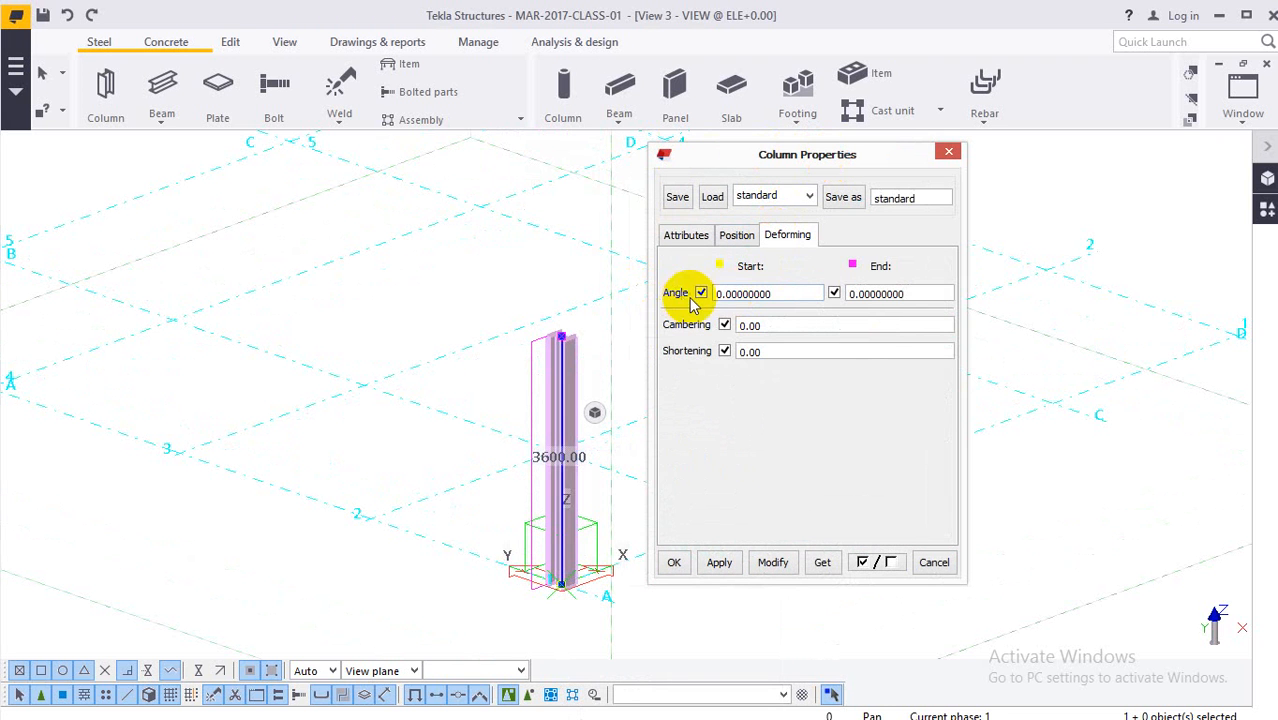
# Set the deforming end angle of the column at A-1 to 180, modify it, and inspect the twisted shape.
pyautogui.click(792, 294)
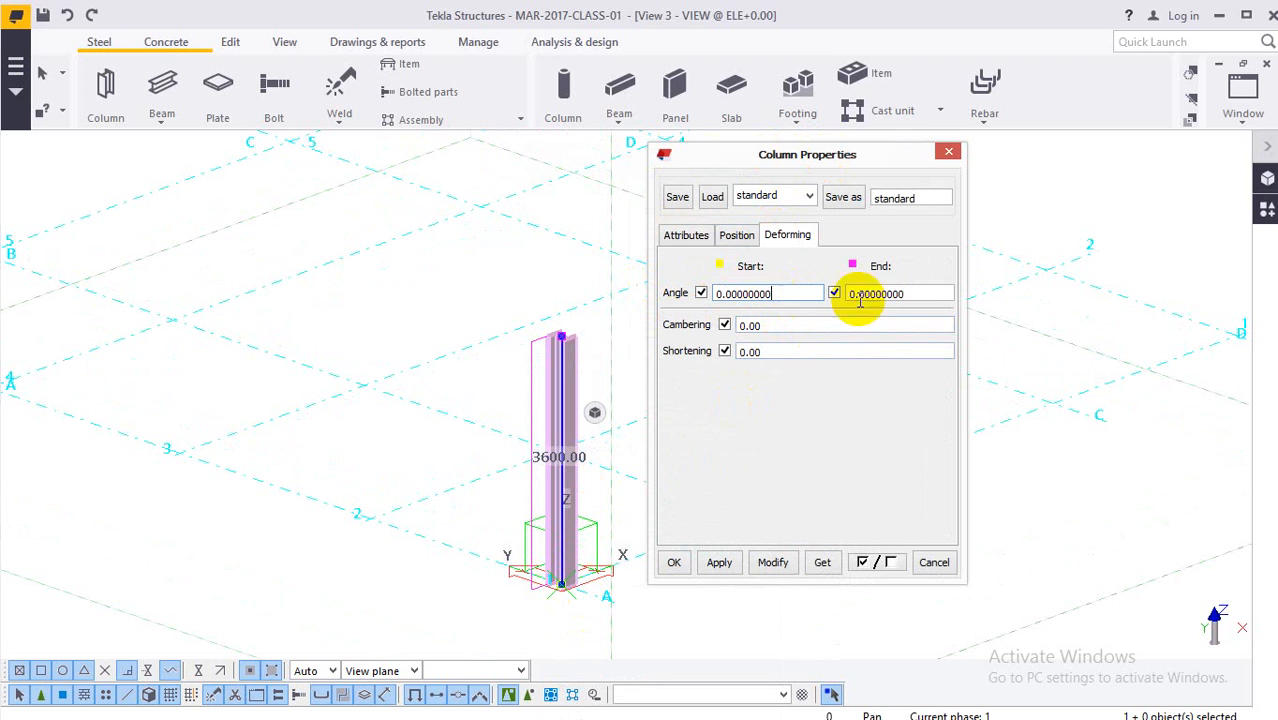
pyautogui.moveTo(921, 294); pyautogui.dragTo(802, 295)
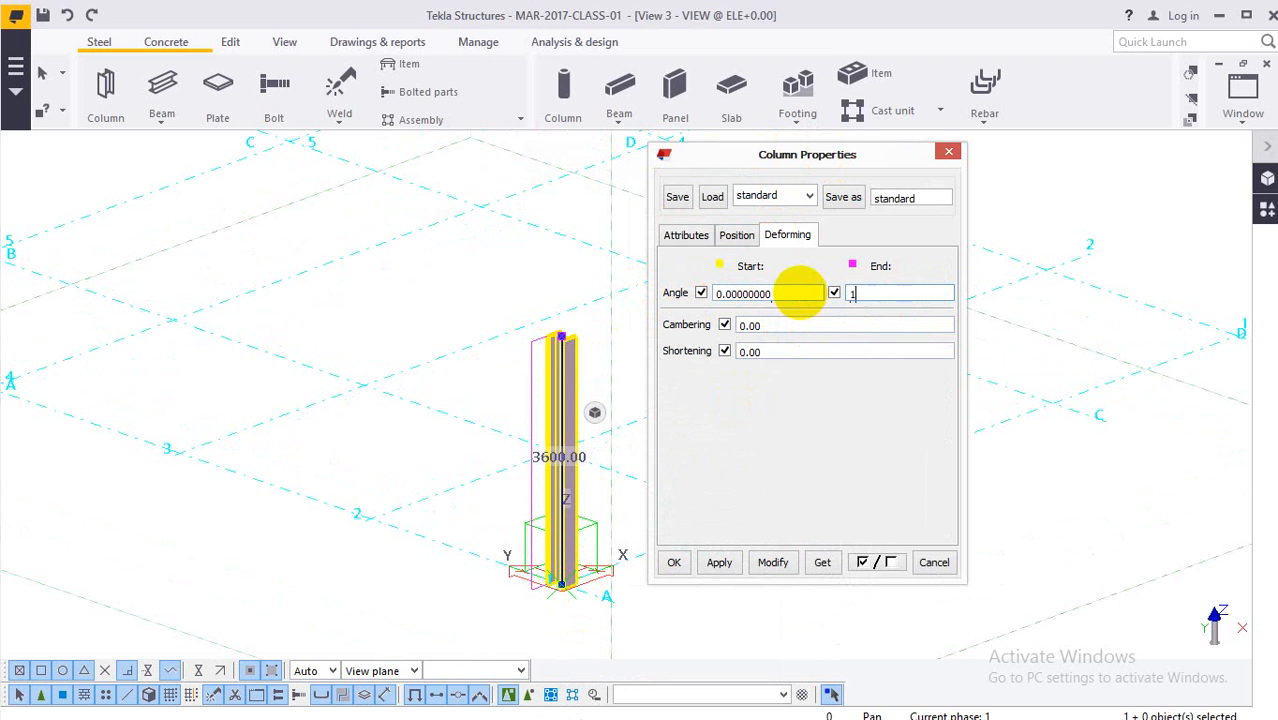
pyautogui.click(770, 563)
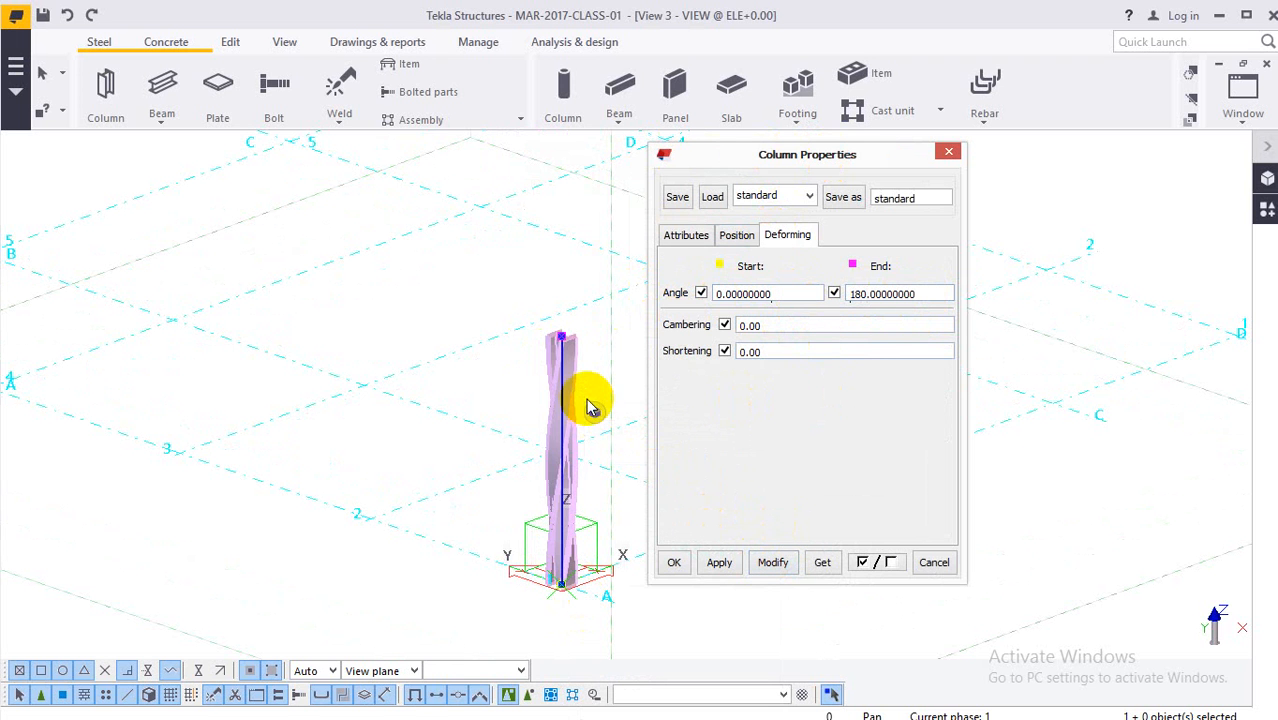
pyautogui.click(605, 365)
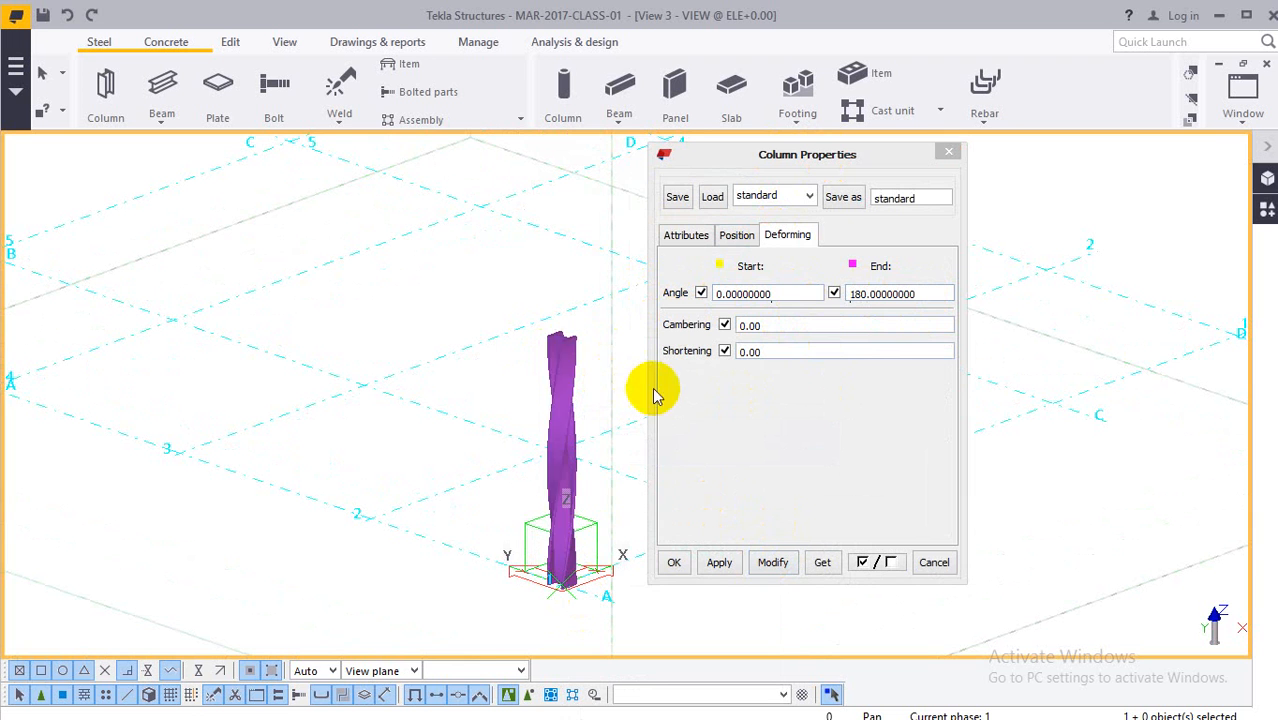
pyautogui.click(568, 395)
pyautogui.moveTo(580, 440); pyautogui.dragTo(490, 393, button='middle')
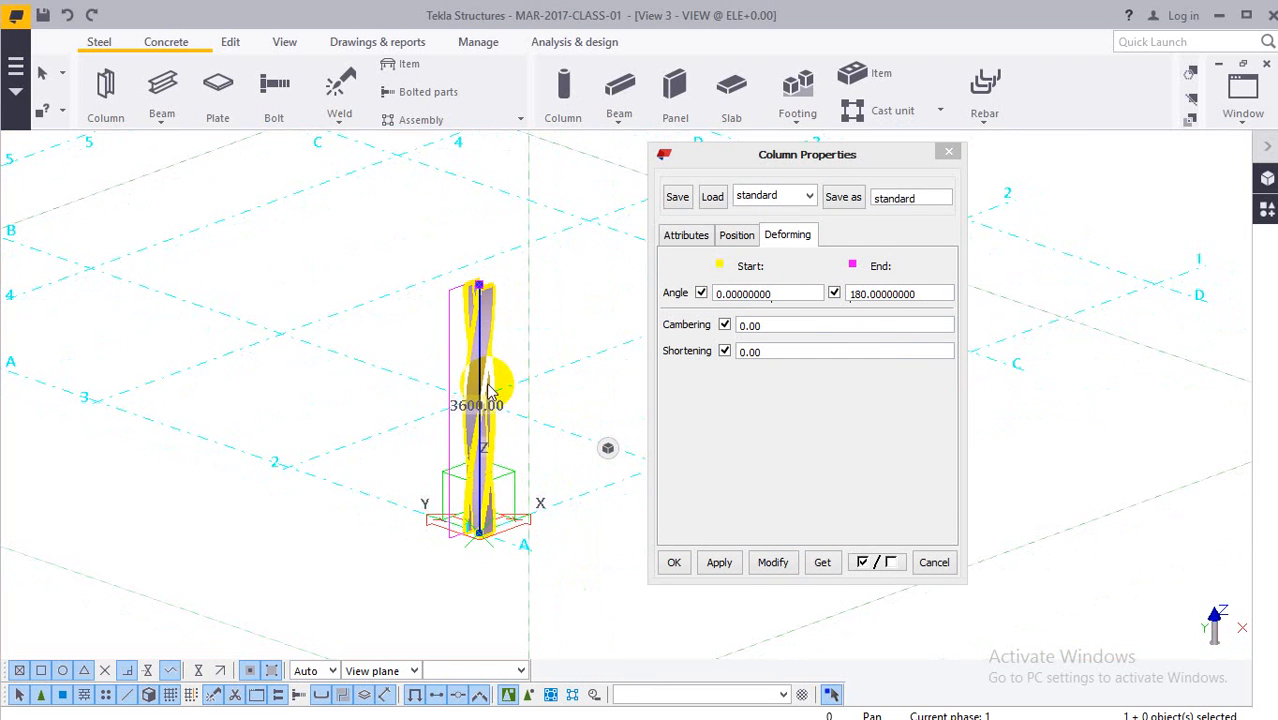
# Reset the deforming end angle of the column at A-1 to 0 and modify the column.
pyautogui.doubleClick(880, 293)
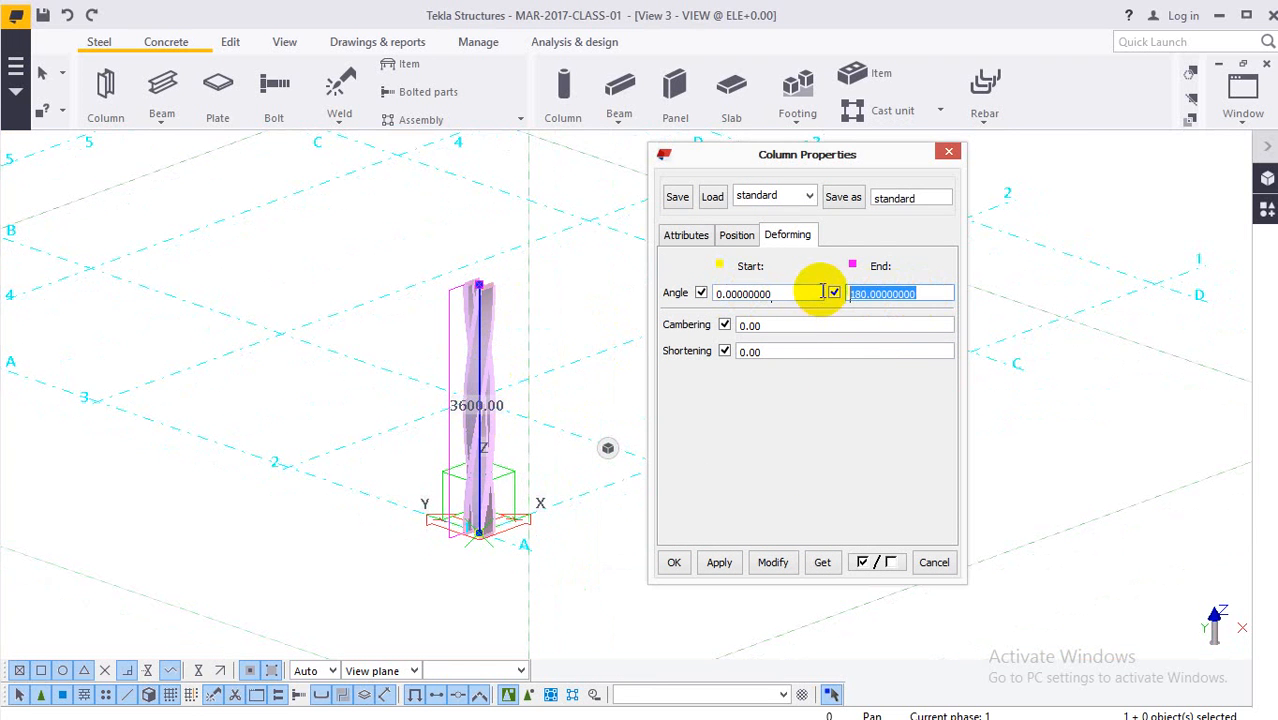
pyautogui.write('0')
pyautogui.click(768, 566)
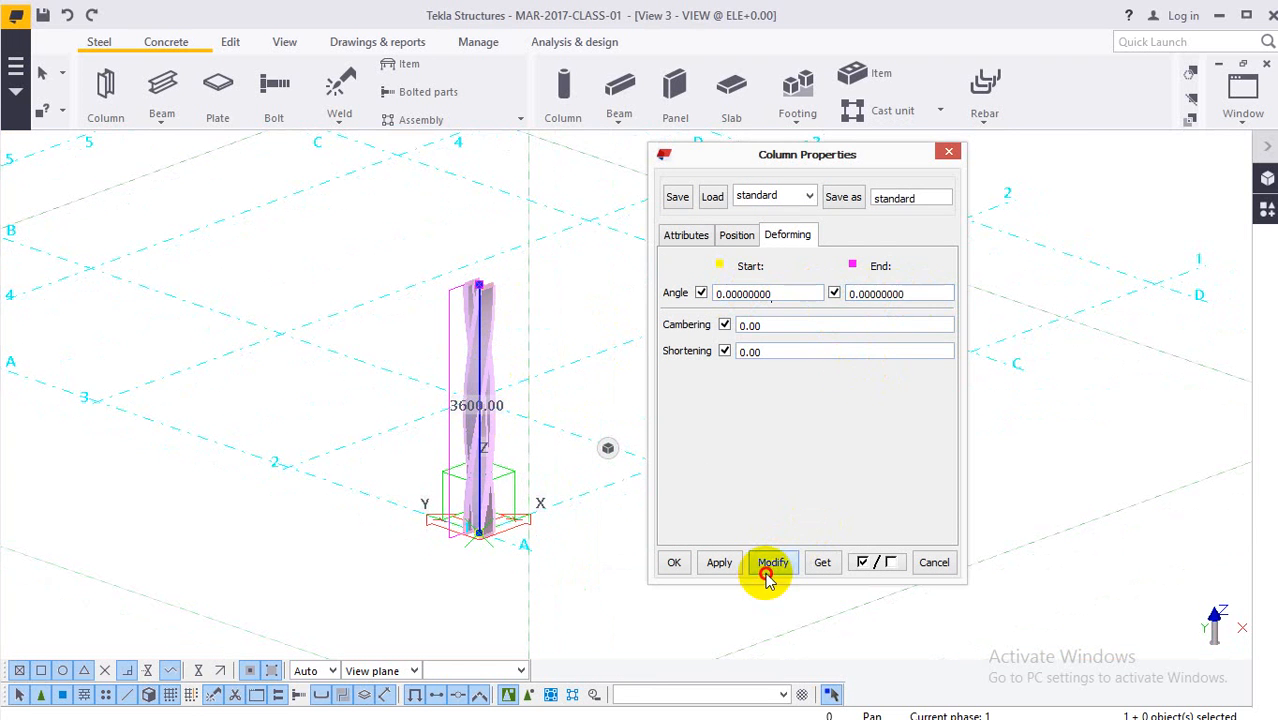
# Set the cambering of the column at A-1 to 1000 and modify the column.
pyautogui.doubleClick(807, 325)
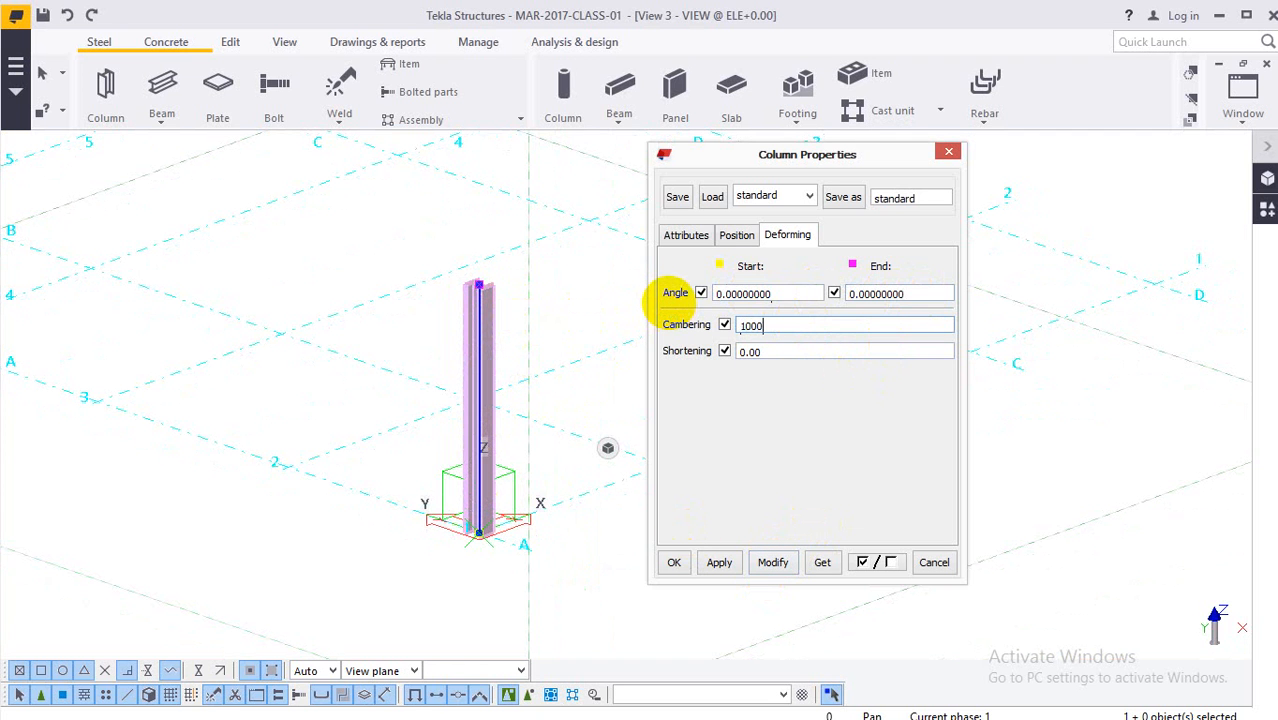
pyautogui.click(772, 562)
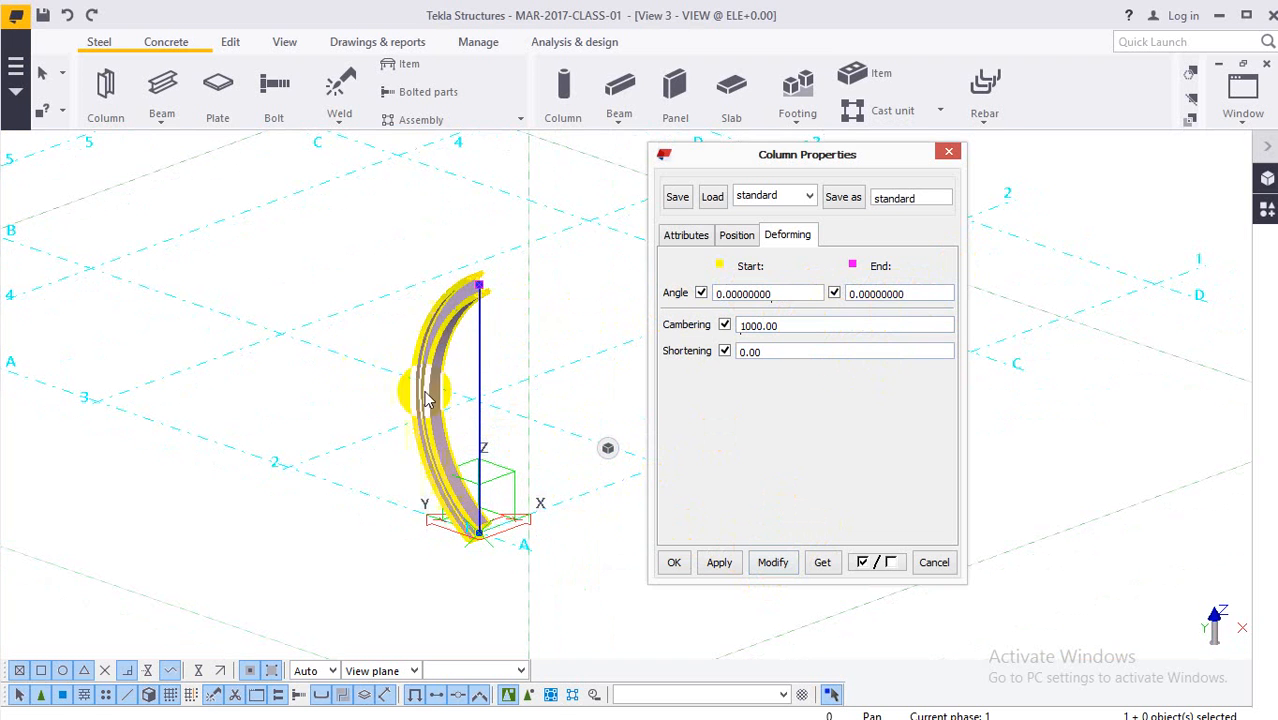
pyautogui.doubleClick(760, 325)
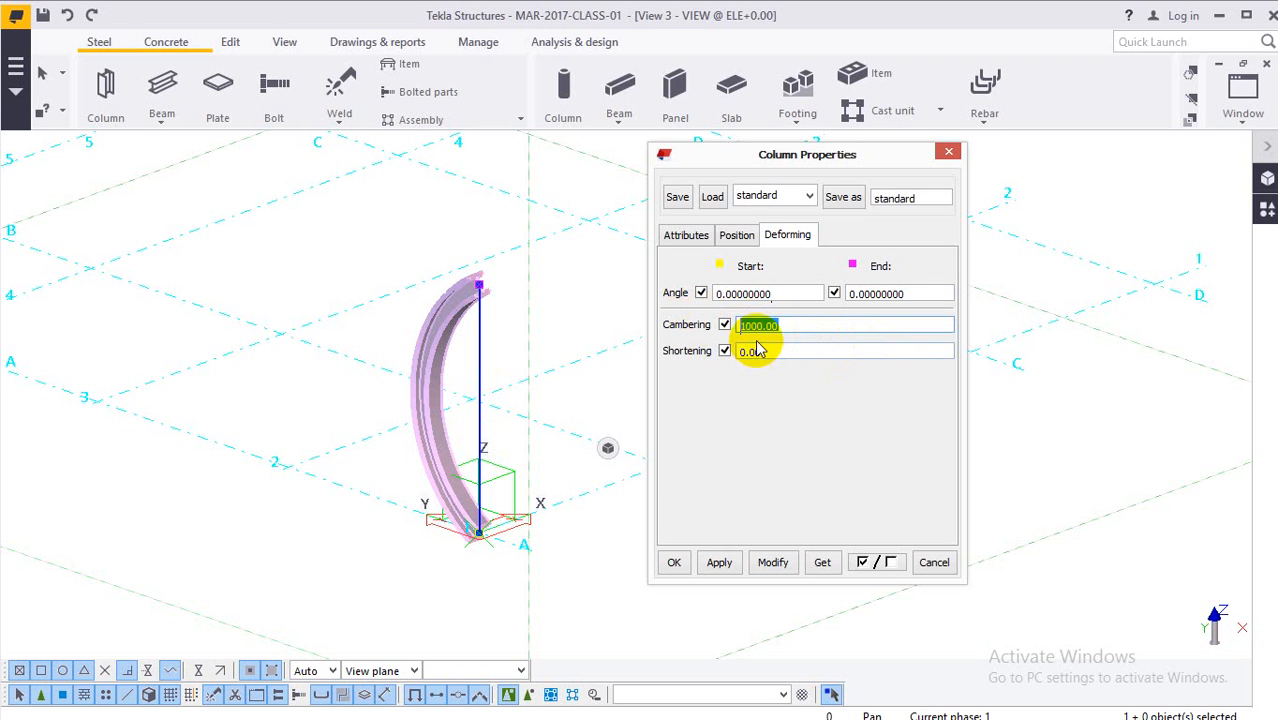
# Try the Top and Back rotation options on the cambered column at A-1, modifying the column after each.
pyautogui.click(736, 235)
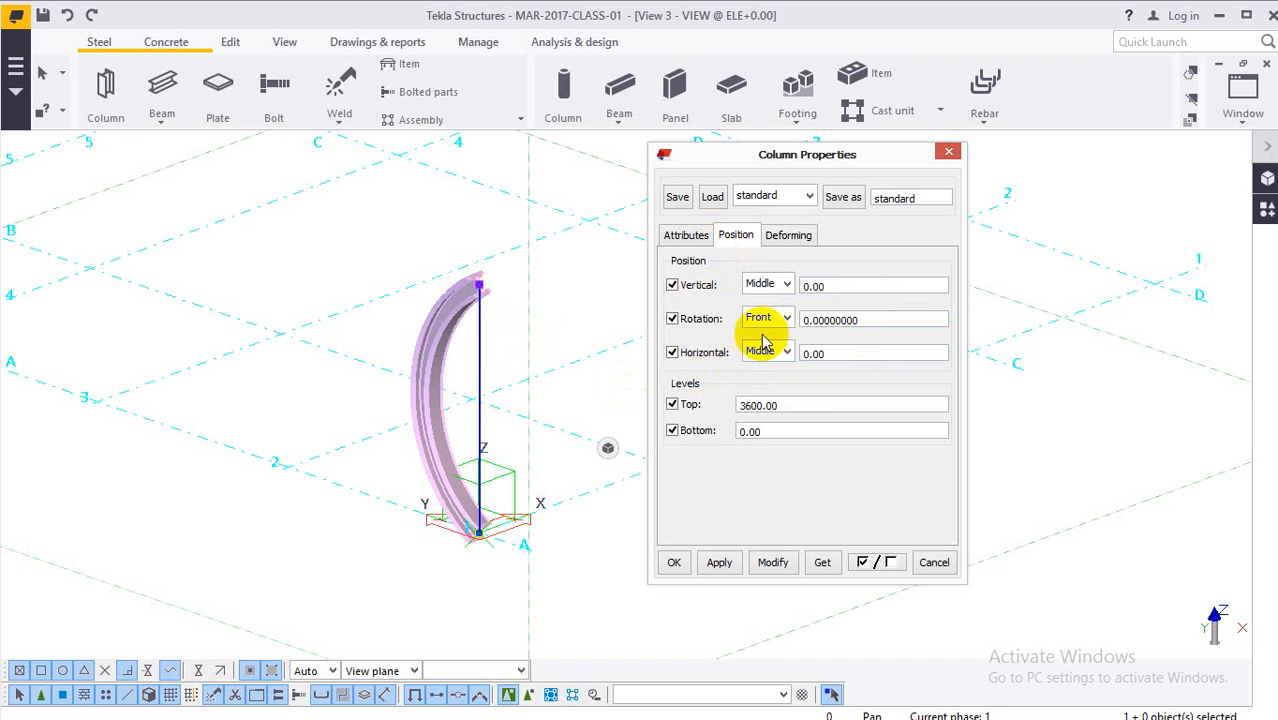
pyautogui.click(788, 319)
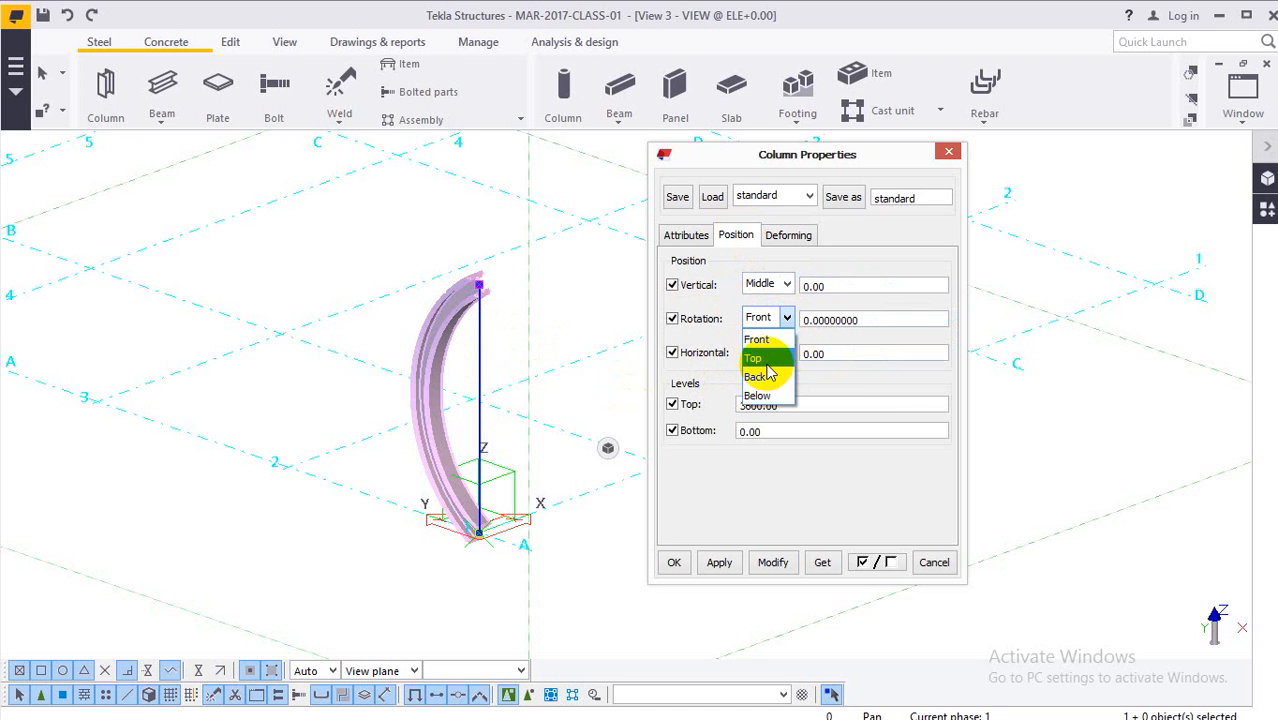
pyautogui.click(762, 352)
pyautogui.click(776, 563)
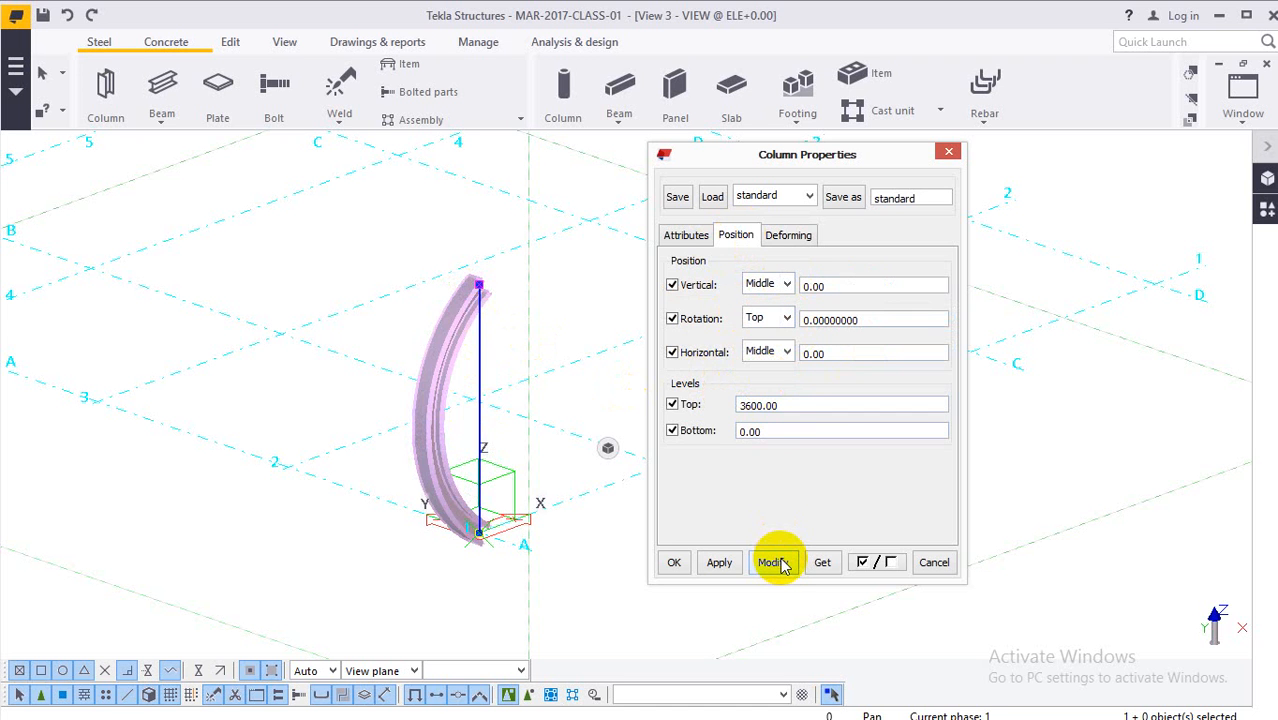
pyautogui.click(787, 318)
pyautogui.click(770, 378)
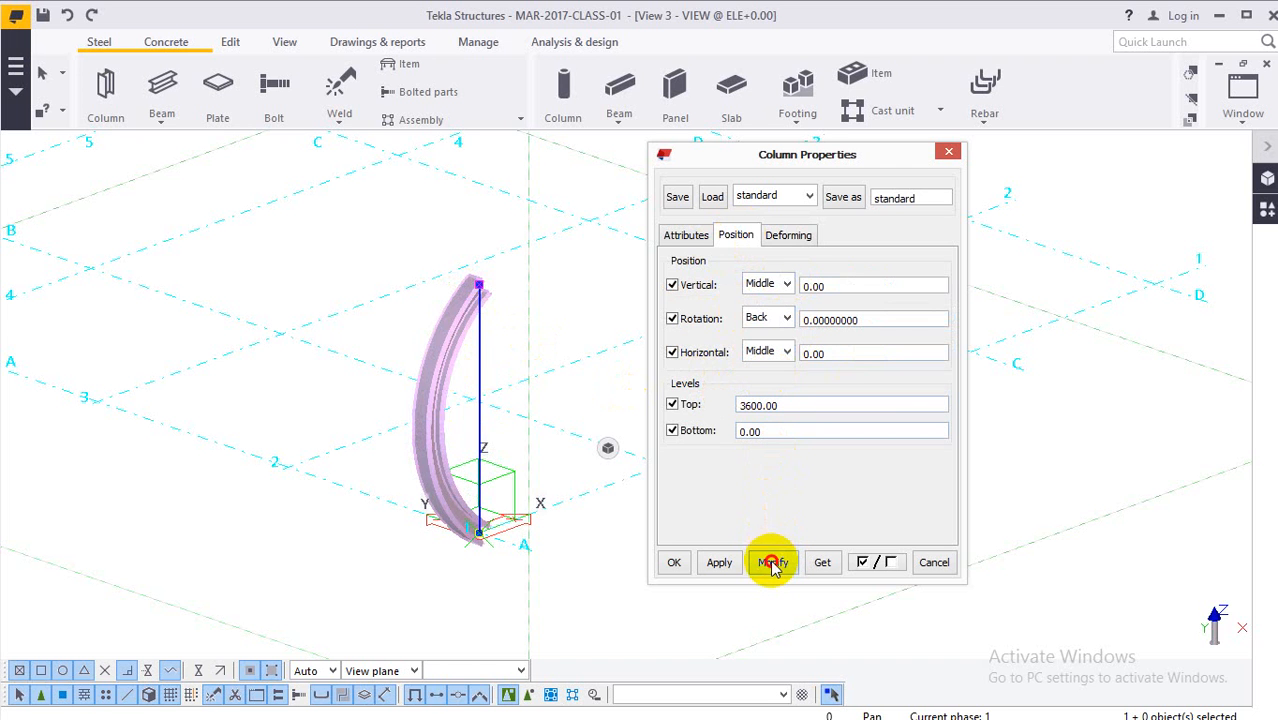
pyautogui.click(772, 562)
# Try the Below rotation on the cambered column at A-1, and restore Front, modifying the column after each.
pyautogui.click(766, 318)
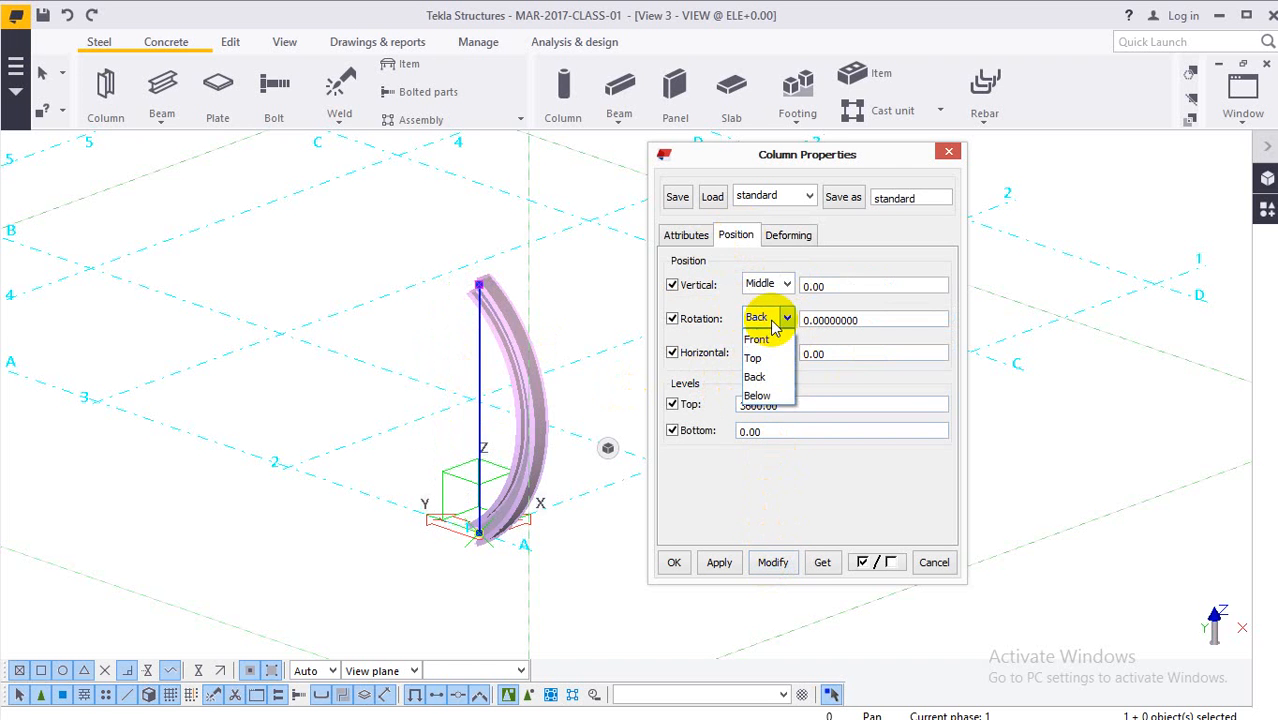
pyautogui.click(766, 398)
pyautogui.click(772, 563)
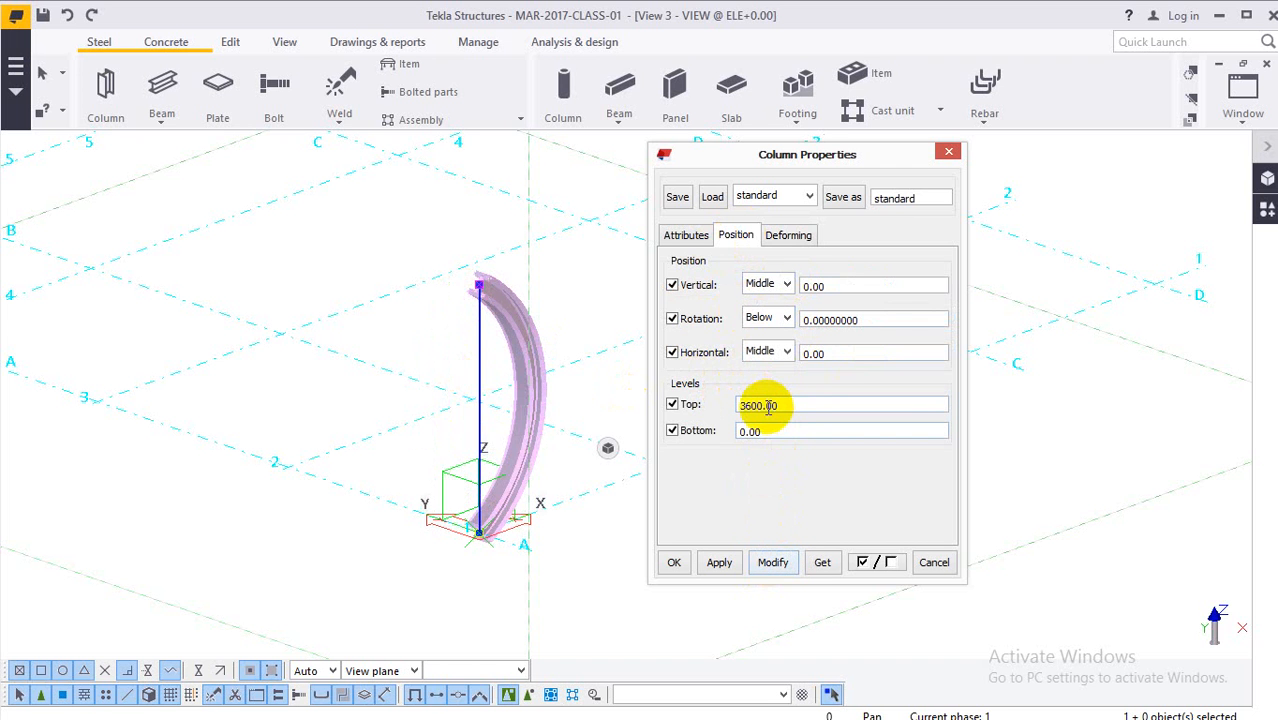
pyautogui.click(766, 318)
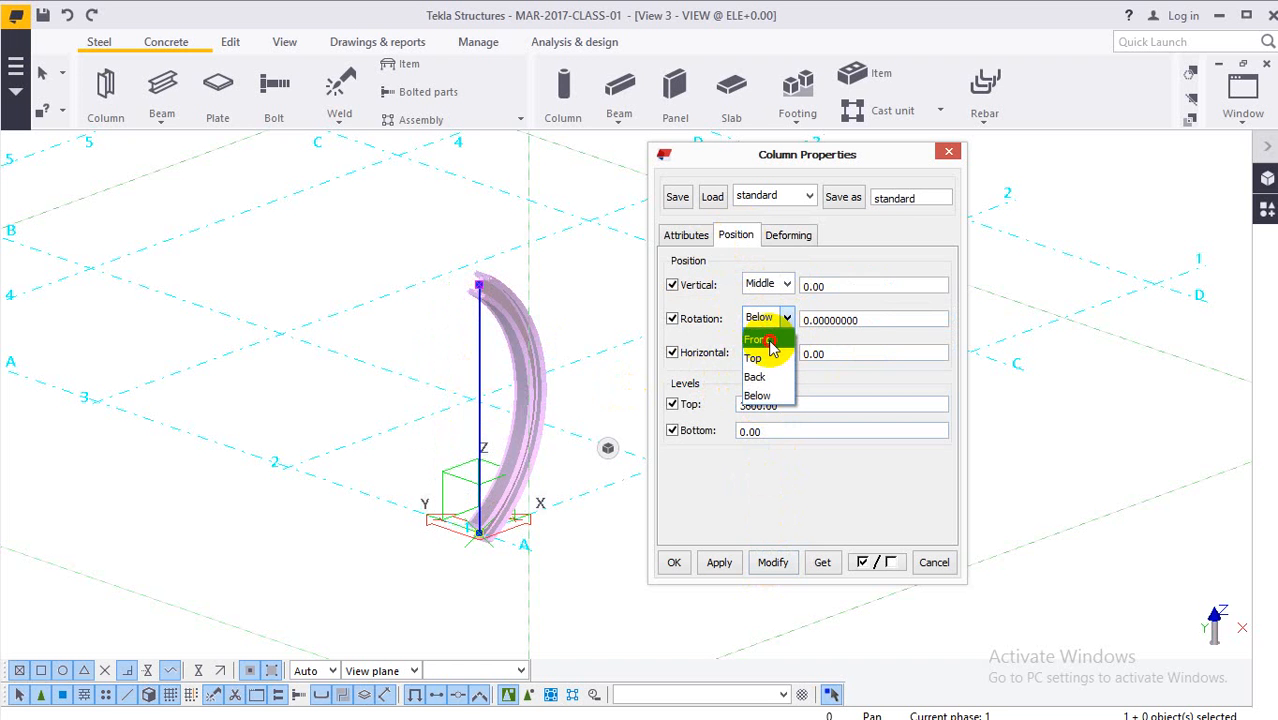
pyautogui.click(769, 340)
pyautogui.click(771, 562)
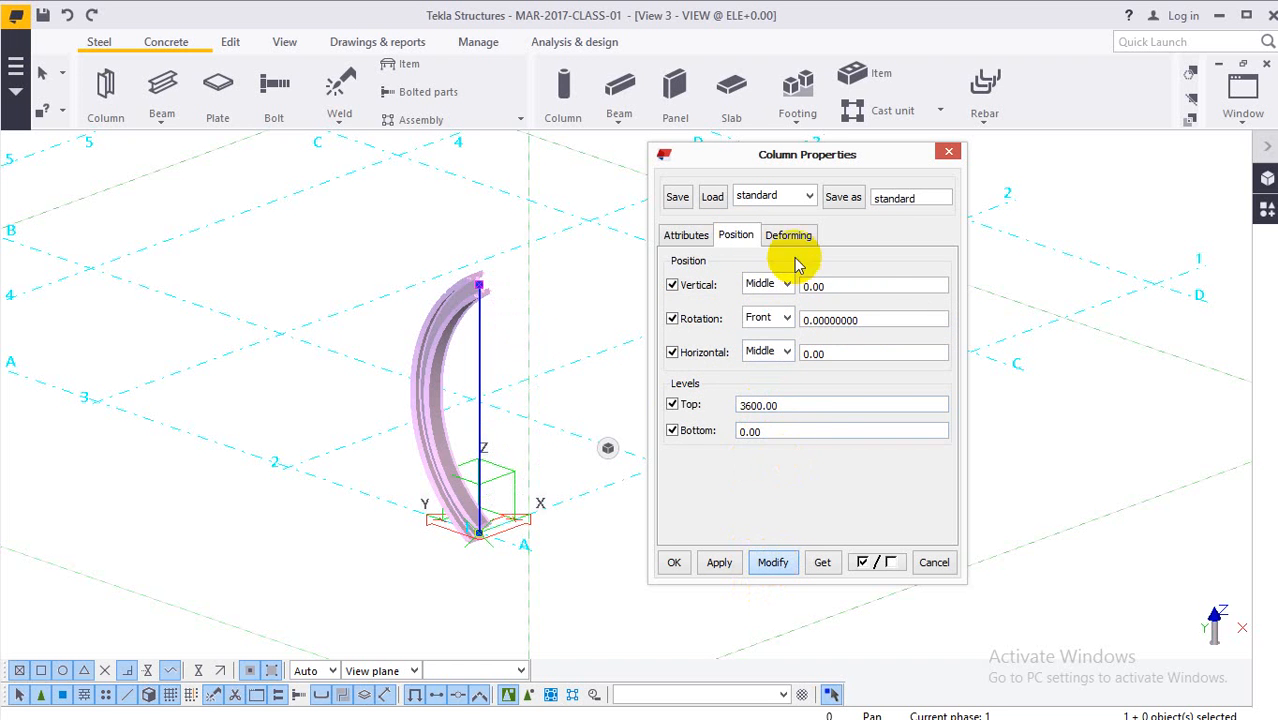
# Reset the cambering of the column at A-1 to 0, modify the column, and close its properties.
pyautogui.click(788, 237)
pyautogui.doubleClick(784, 325)
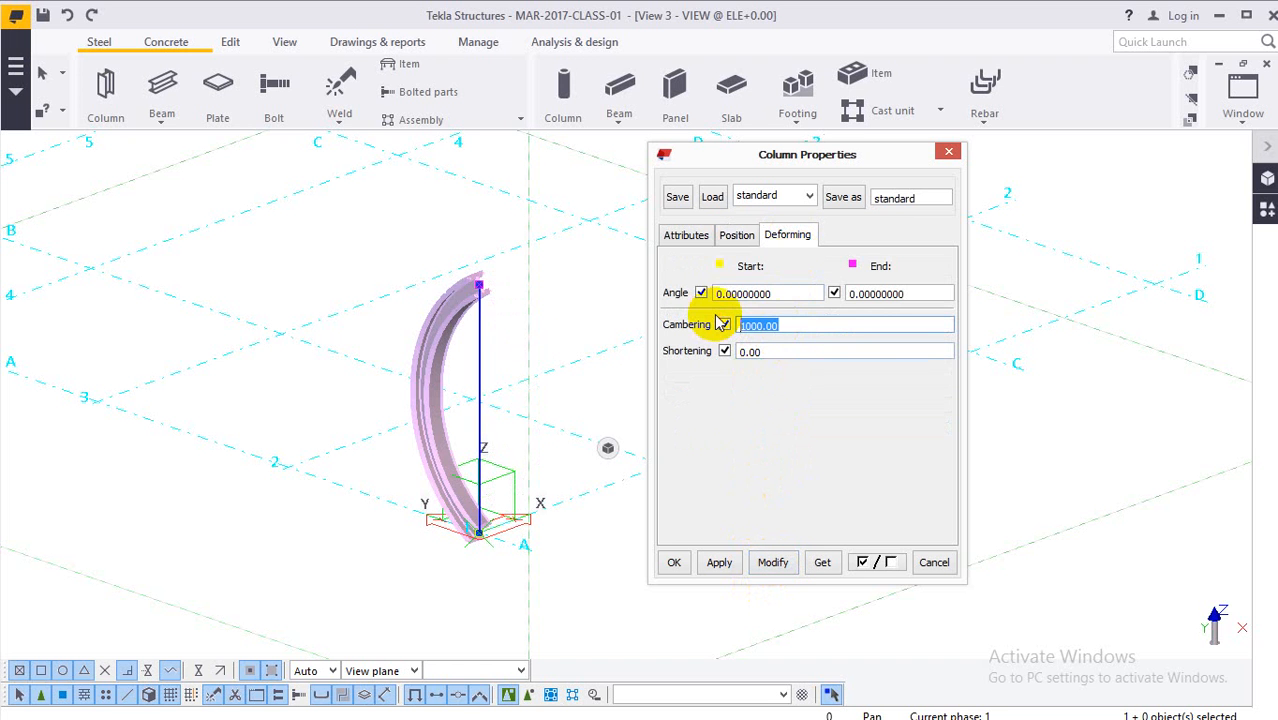
pyautogui.write('0')
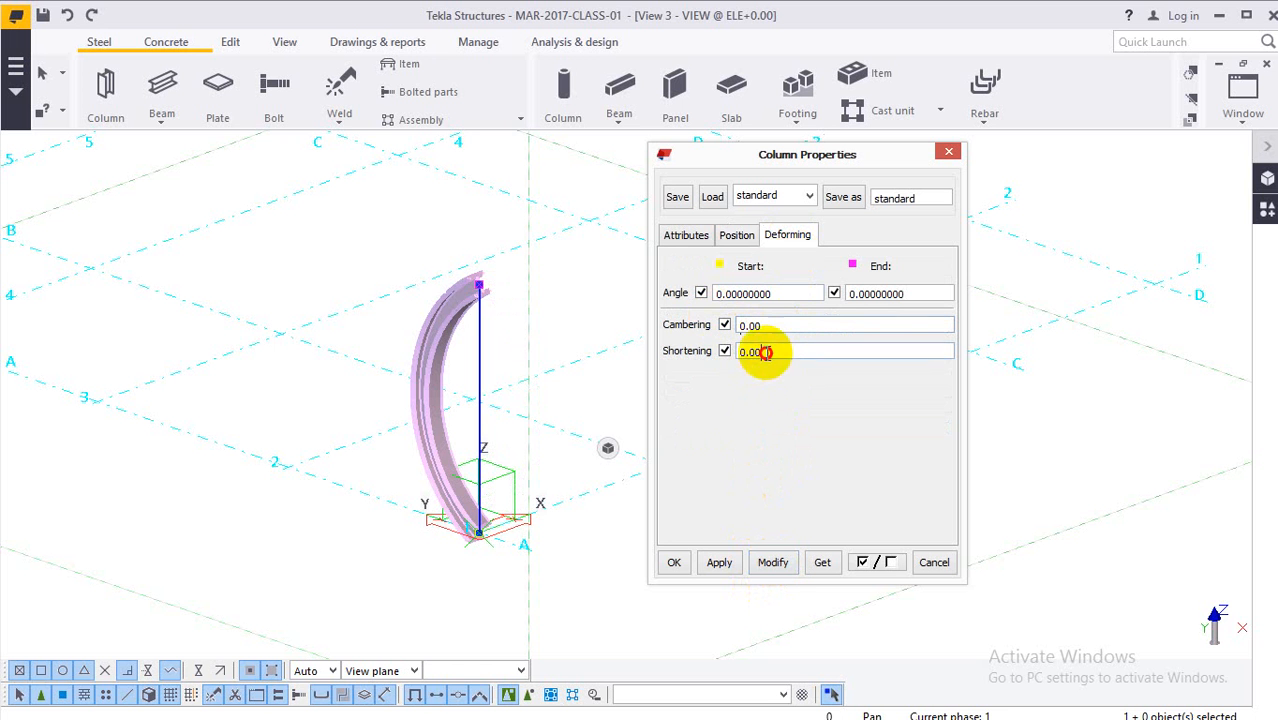
pyautogui.doubleClick(764, 352)
pyautogui.click(771, 562)
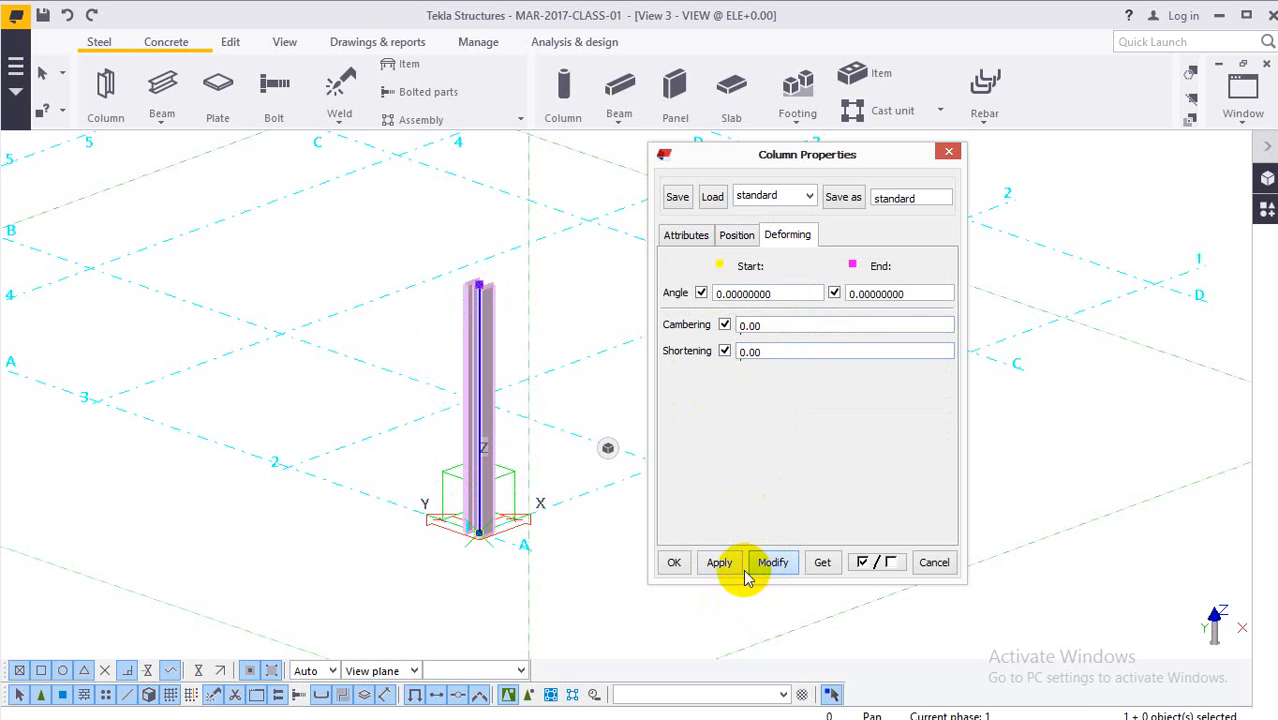
pyautogui.click(678, 564)
pyautogui.click(625, 402)
# Switch the 3D view to plan view, focused on the column at A-1.
pyautogui.scroll(-2, 640, 412)
pyautogui.moveTo(650, 417); pyautogui.dragTo(615, 427, button='middle')
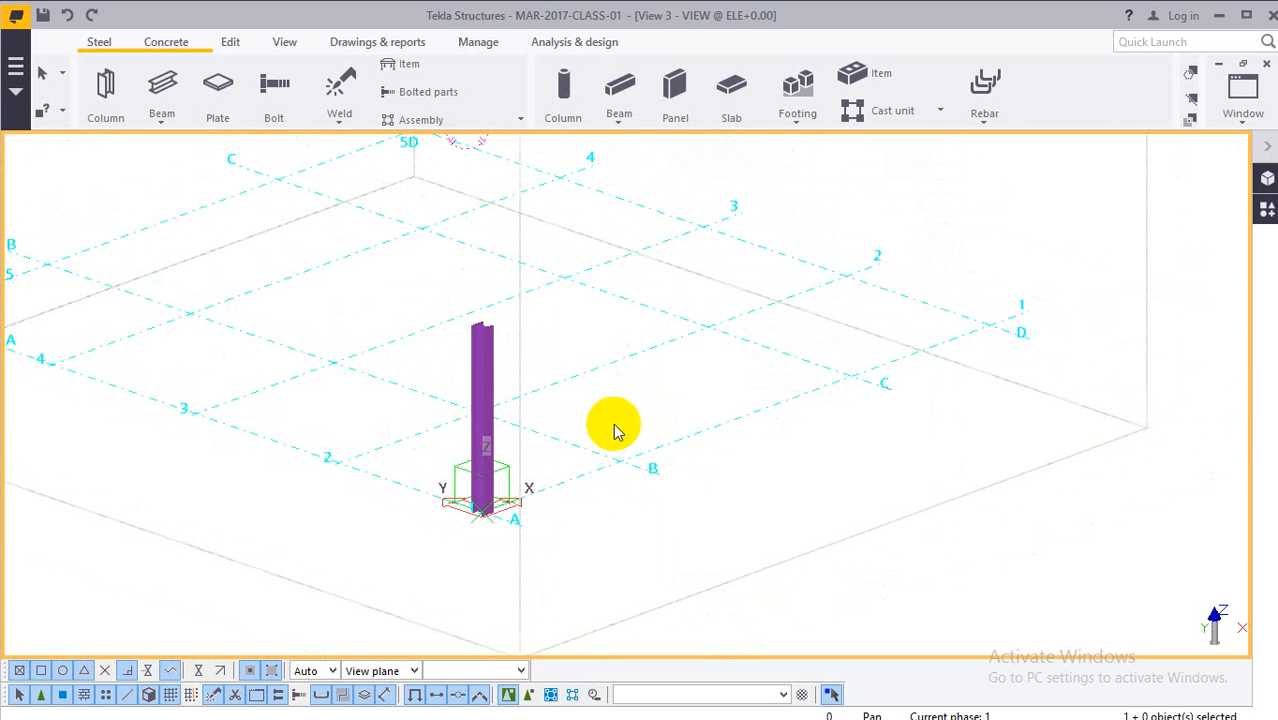
pyautogui.scroll(2, 489, 394)
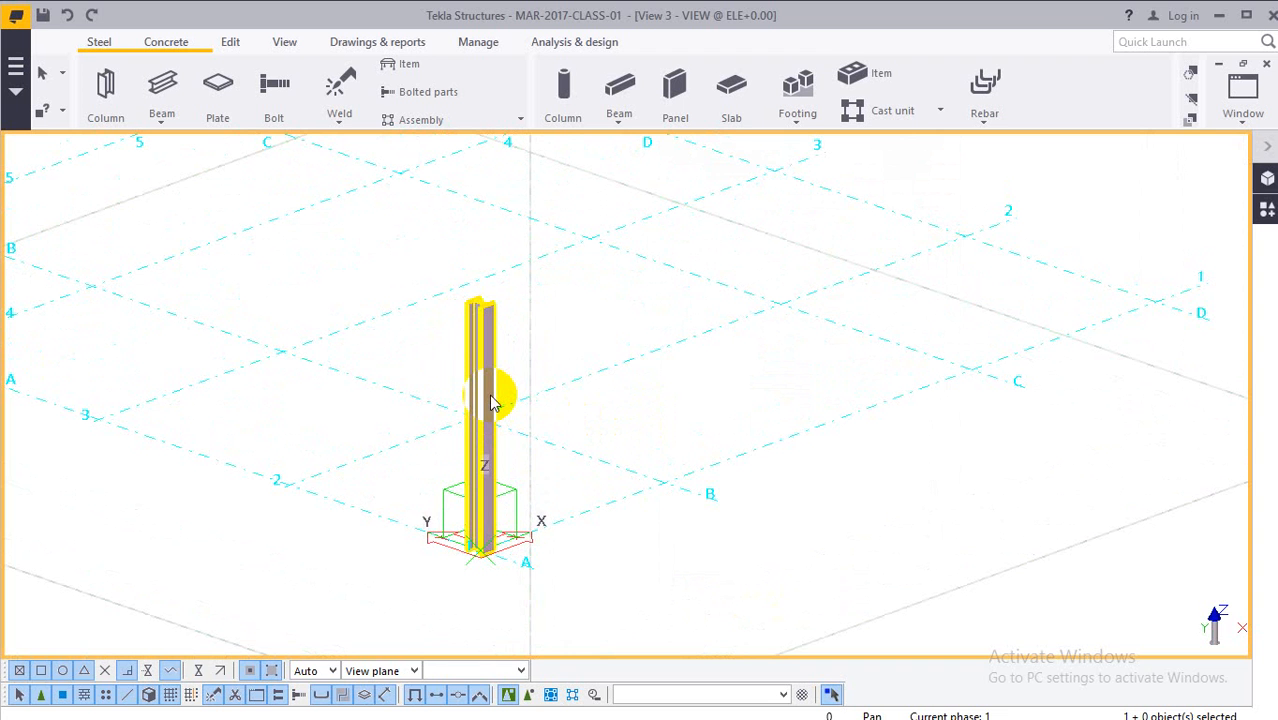
pyautogui.click(489, 394)
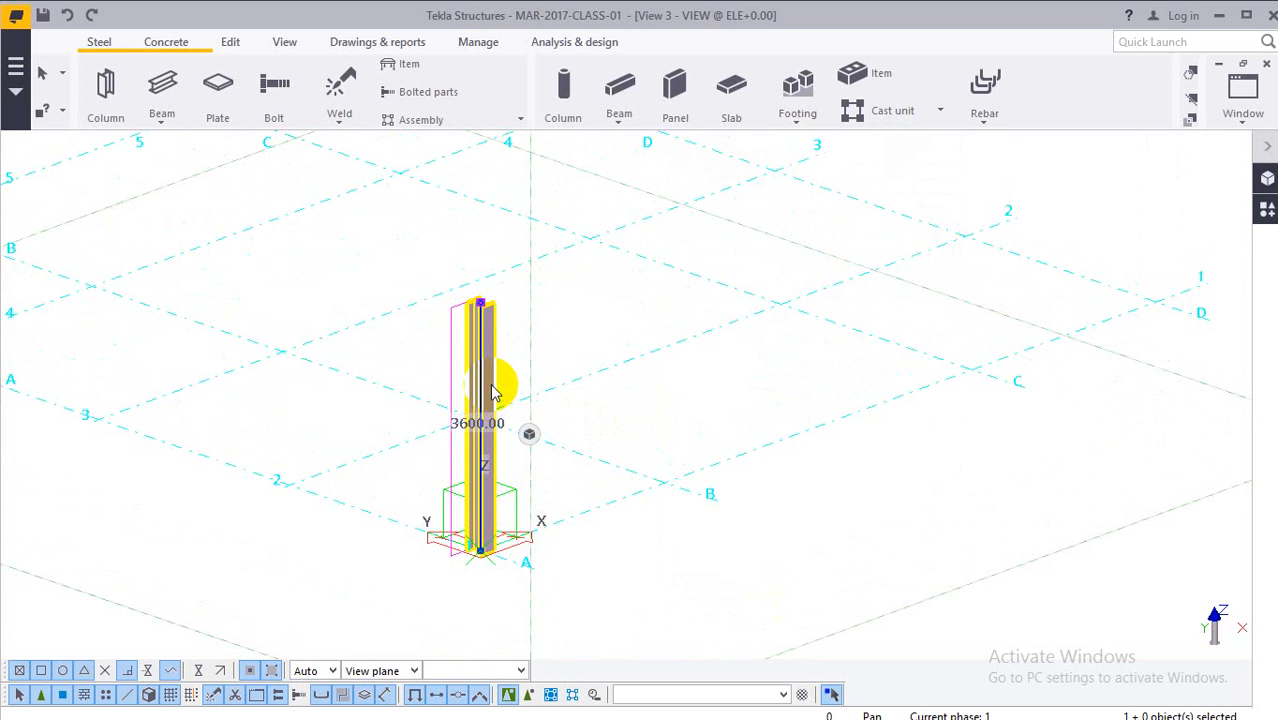
pyautogui.moveTo(490, 393); pyautogui.dragTo(473, 384, button='middle')
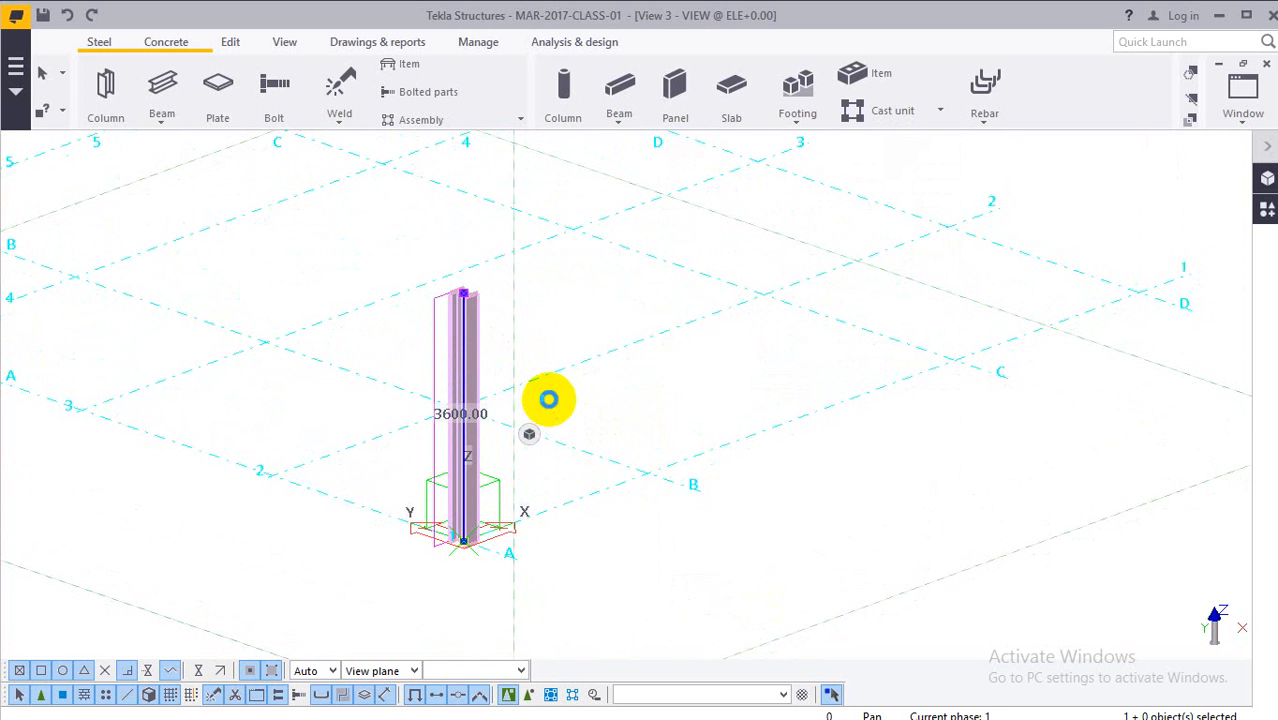
pyautogui.hotkey('ctrl', 'p')
pyautogui.scroll(2, 478, 465)
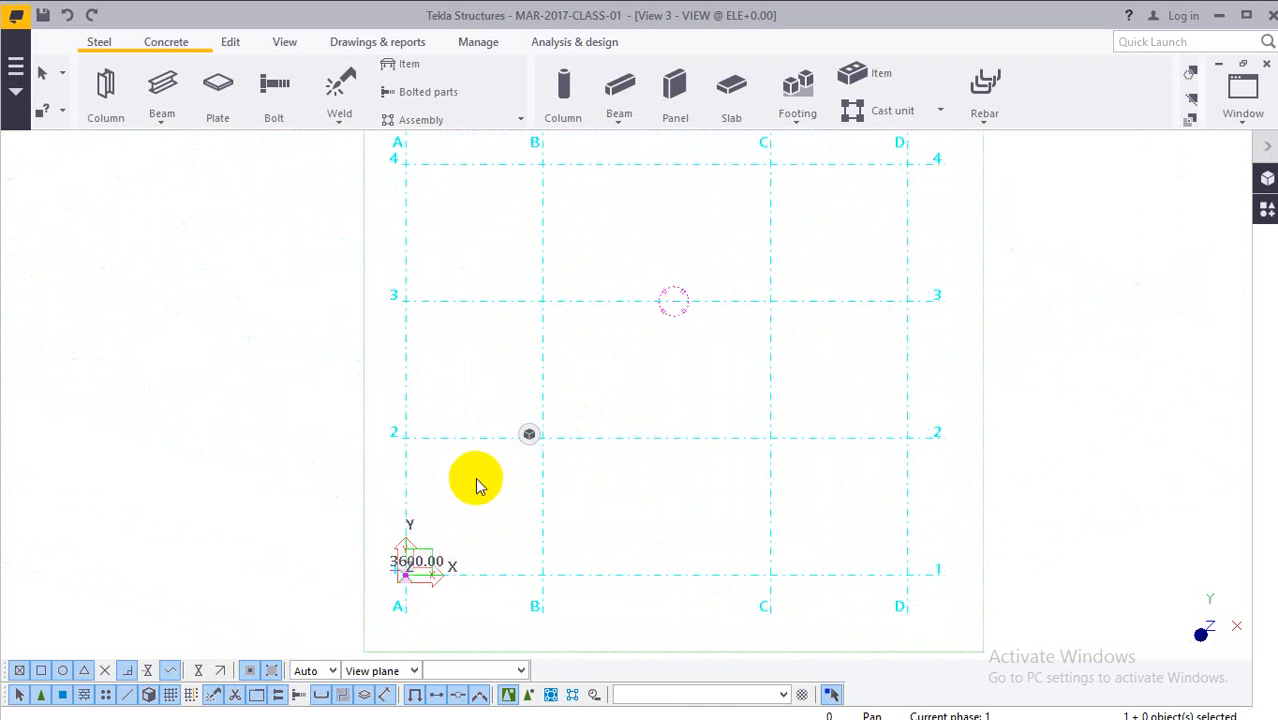
pyautogui.moveTo(357, 534); pyautogui.dragTo(476, 623)
pyautogui.scroll(2, 448, 588)
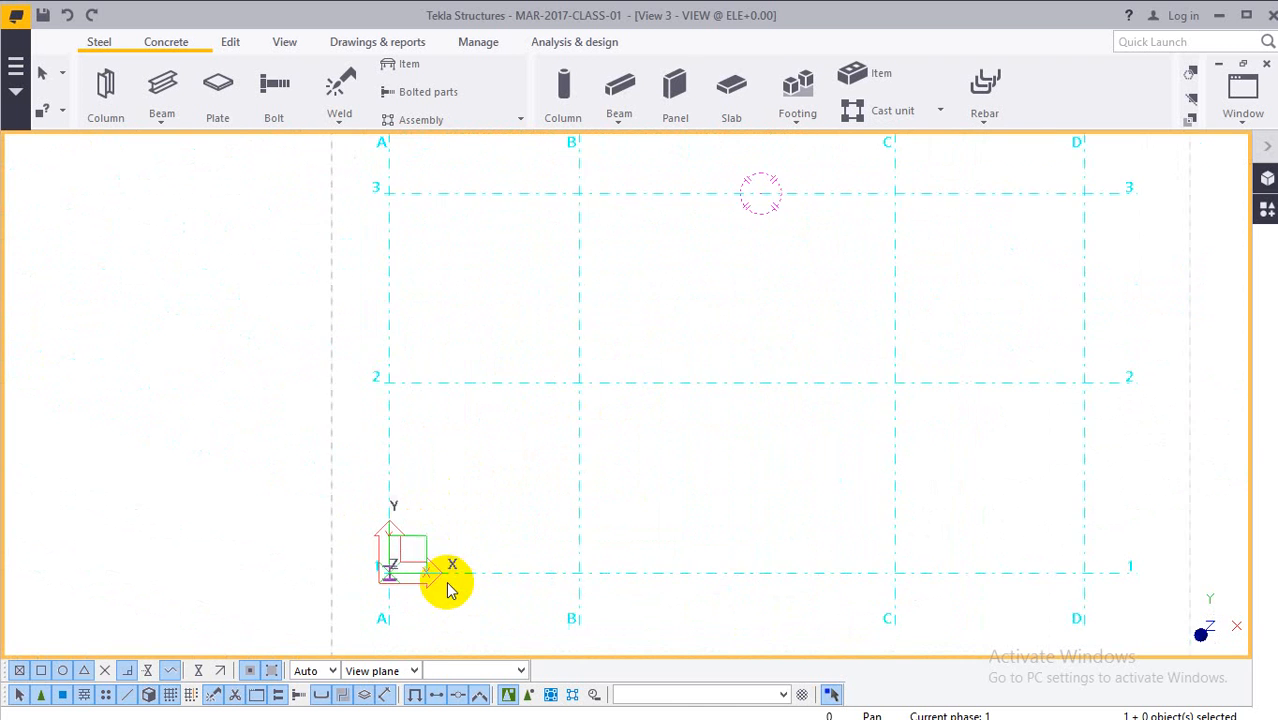
pyautogui.scroll(1, 448, 588)
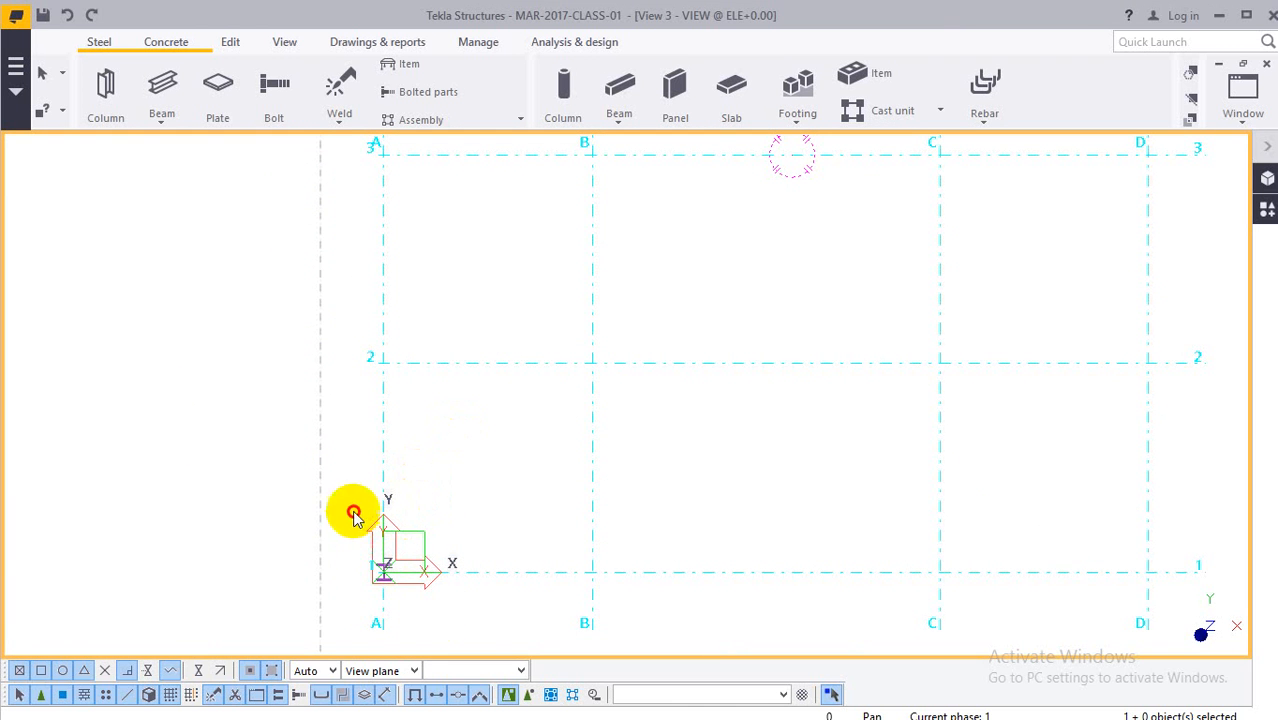
pyautogui.moveTo(354, 512); pyautogui.dragTo(438, 616)
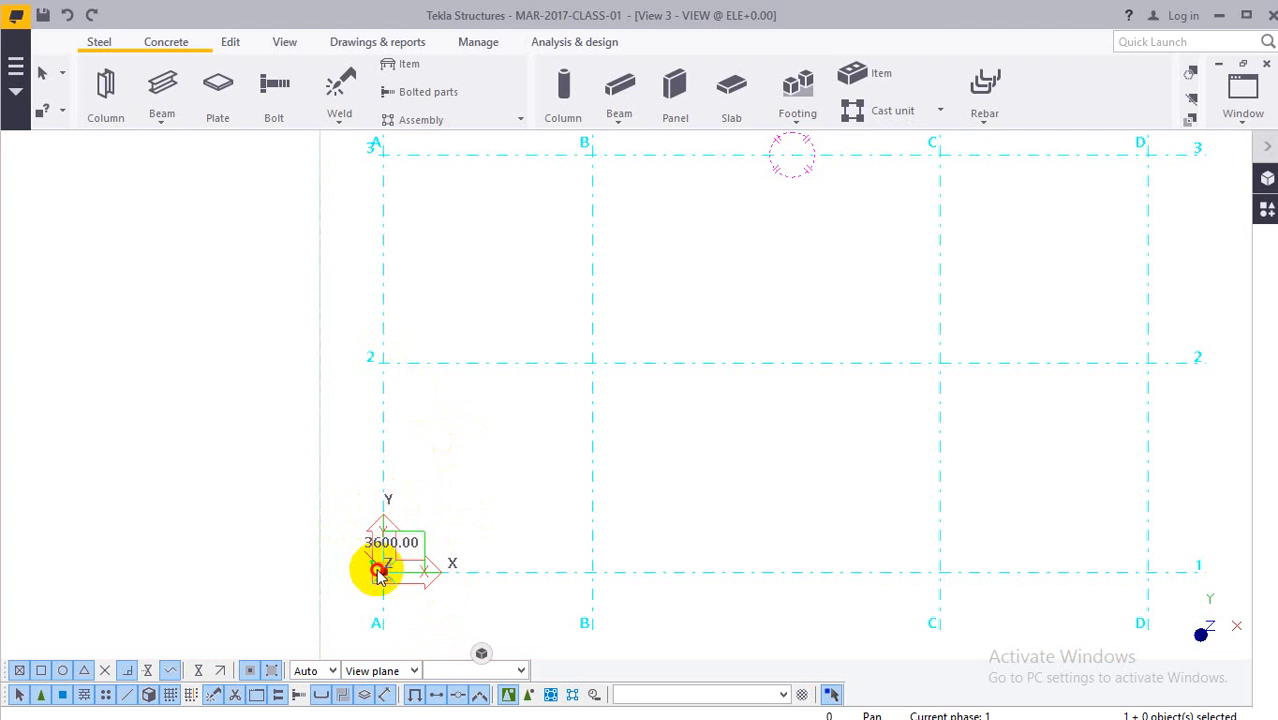
pyautogui.hotkey('ctrl', 'm')
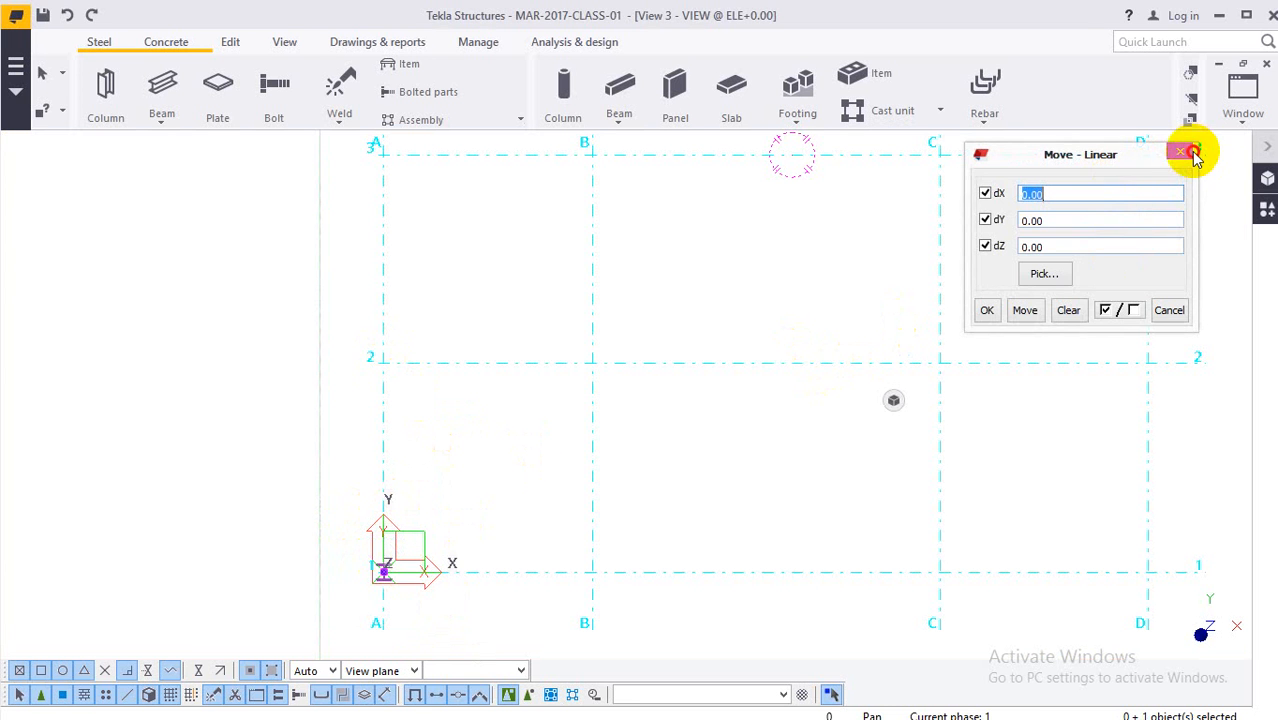
pyautogui.click(1193, 155)
# Open the properties of the column at A-1 and apply them as the settings for new columns.
pyautogui.click(393, 570)
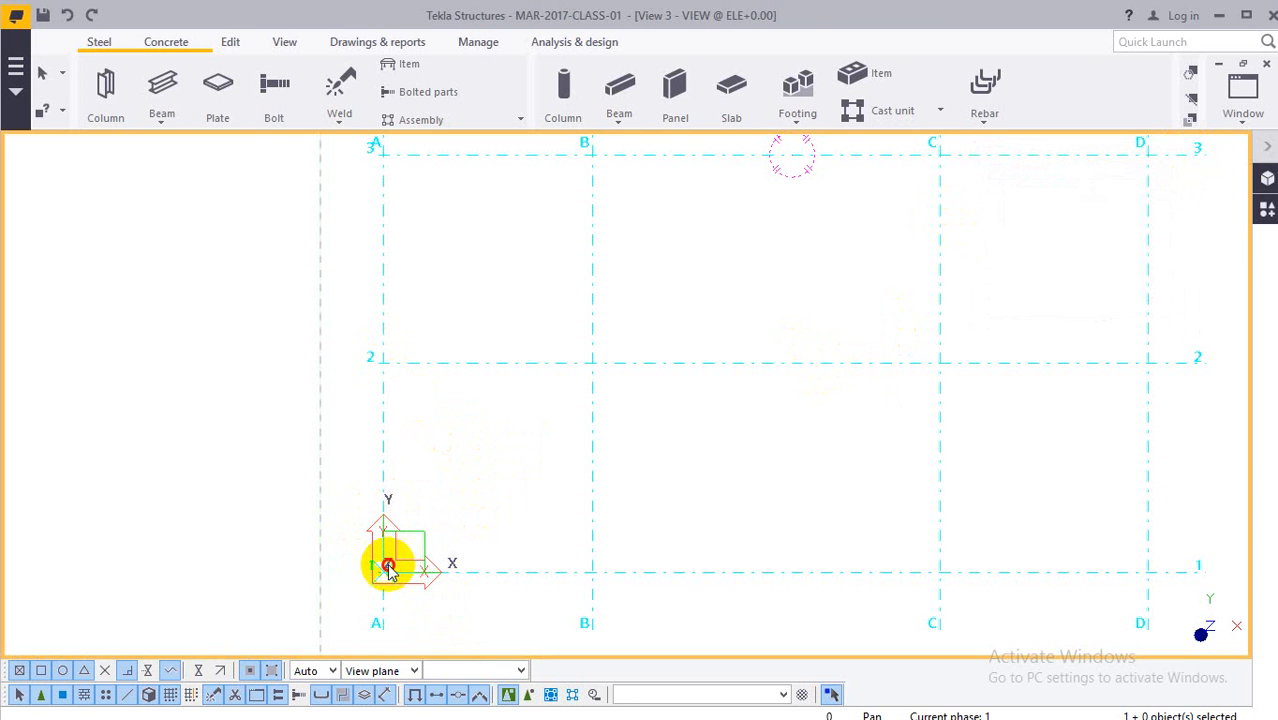
pyautogui.doubleClick(389, 567)
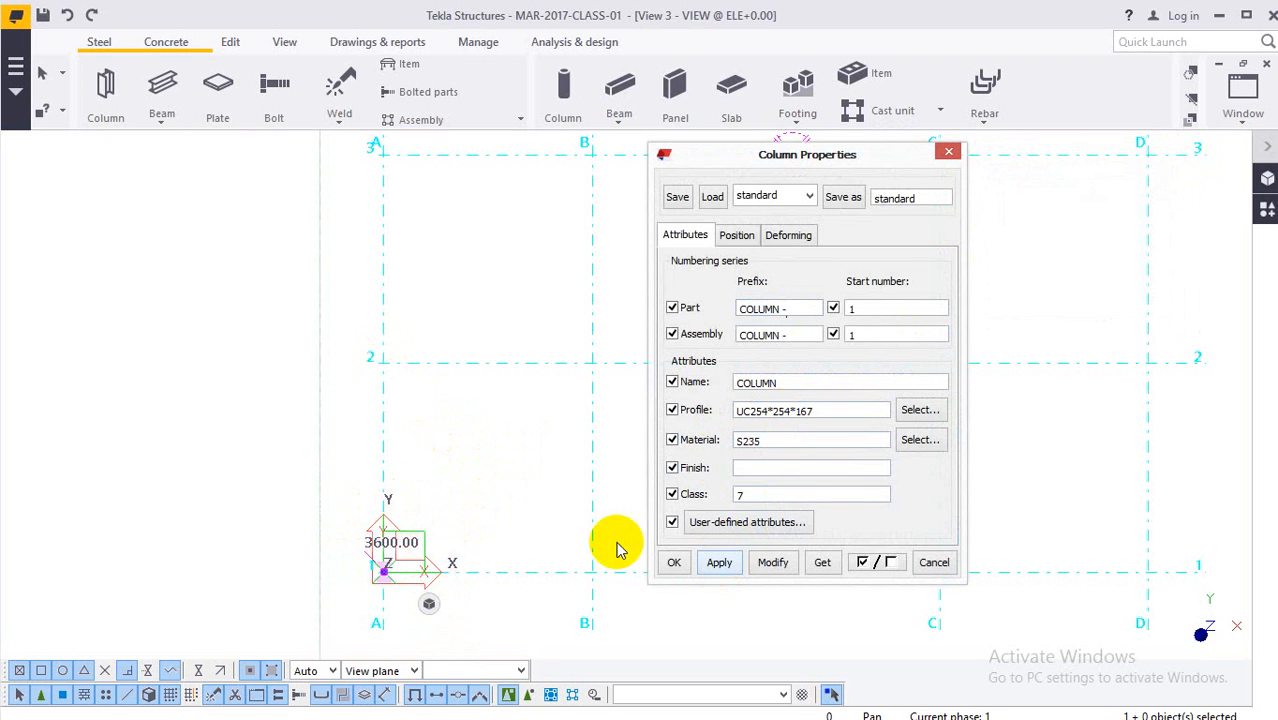
pyautogui.click(676, 563)
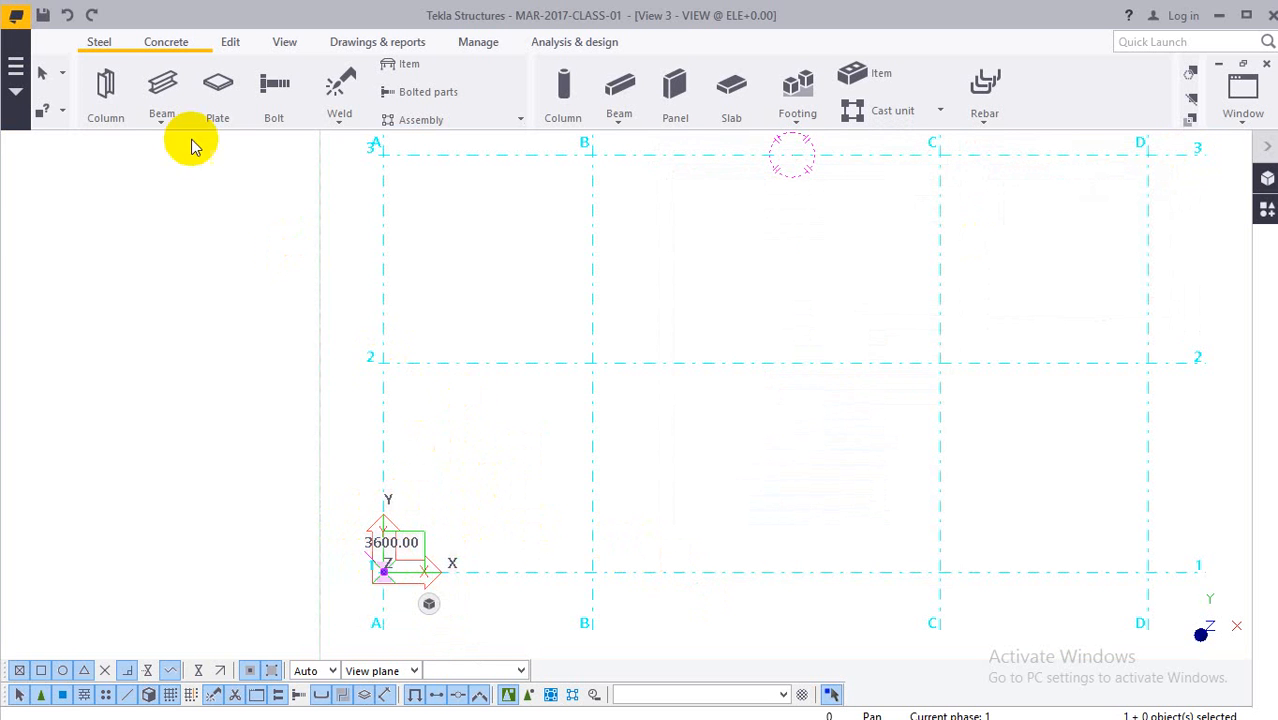
# Place columns at A-2 and A-3 without expanding the view depth, and suppress further view depth messages.
pyautogui.click(105, 97)
pyautogui.click(383, 362)
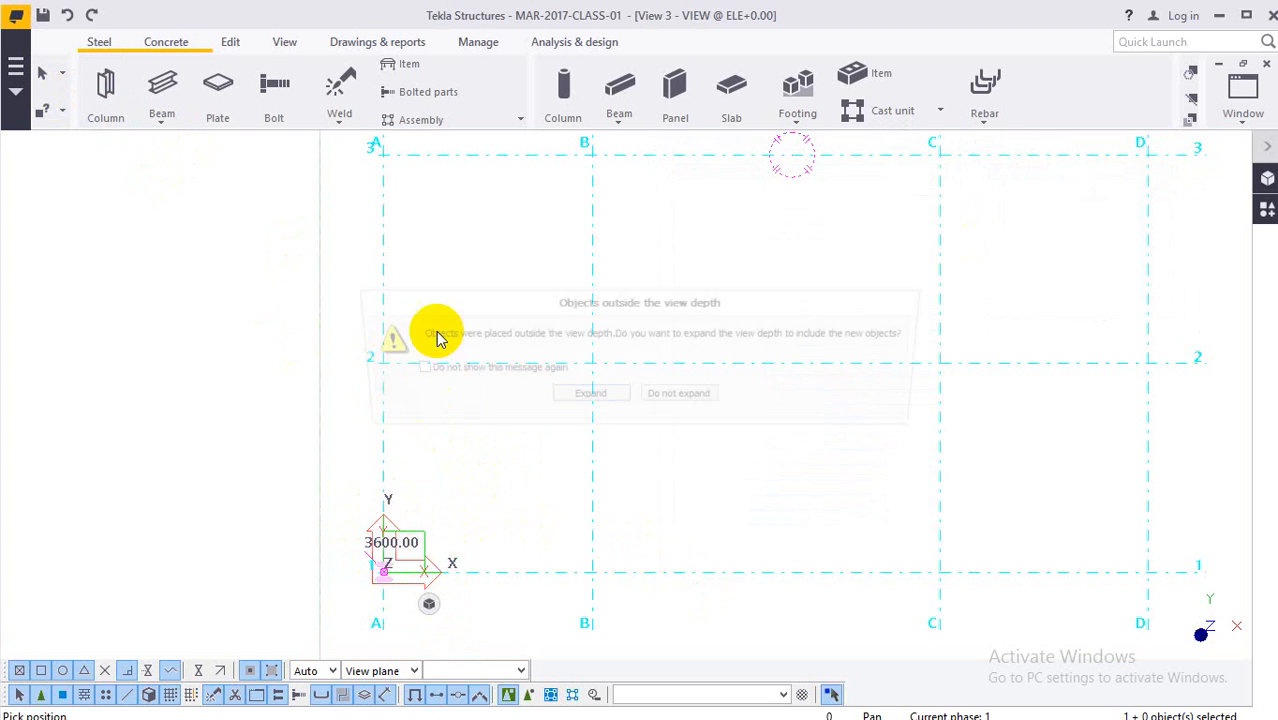
pyautogui.moveTo(472, 375); pyautogui.dragTo(454, 592, button='middle')
pyautogui.click(367, 377)
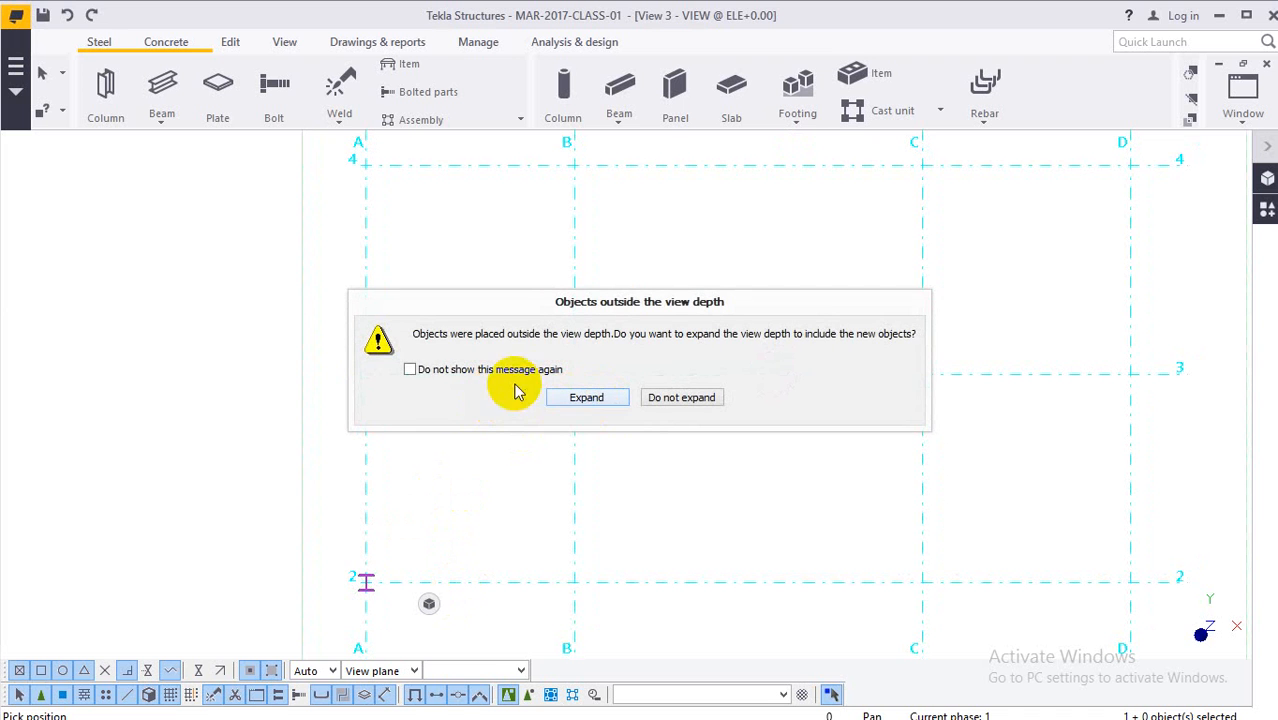
pyautogui.click(410, 370)
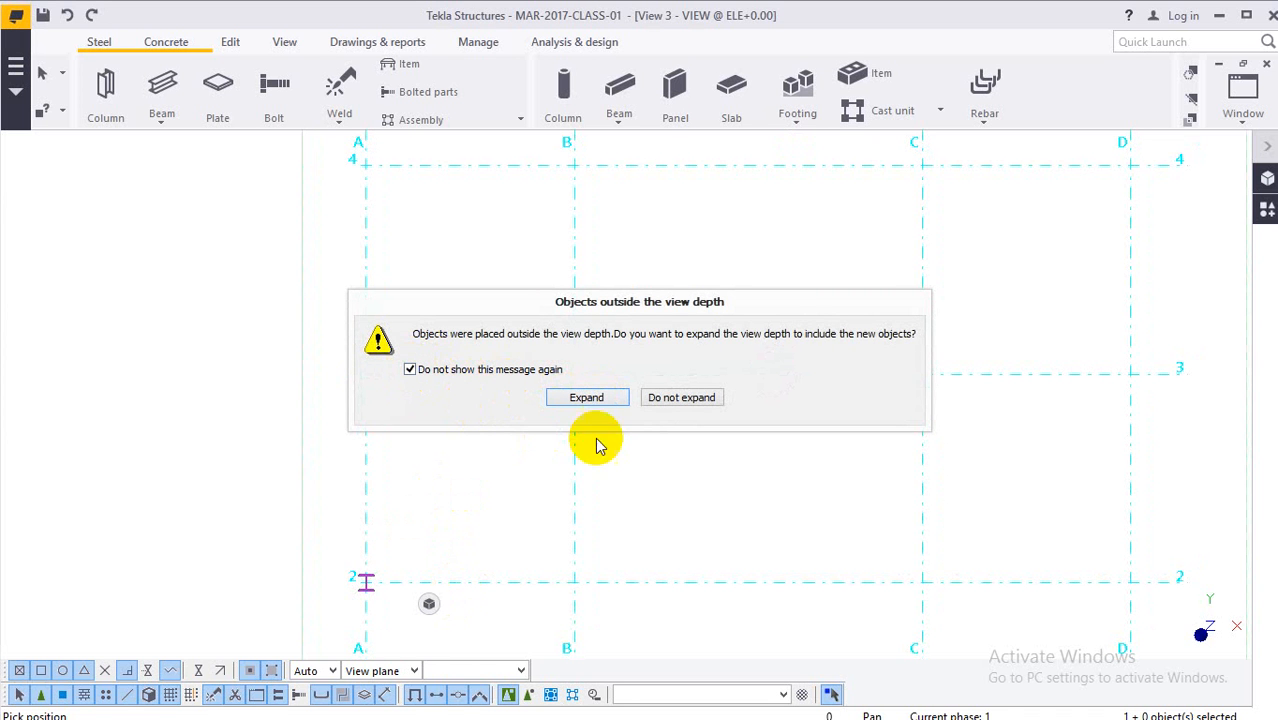
pyautogui.click(657, 399)
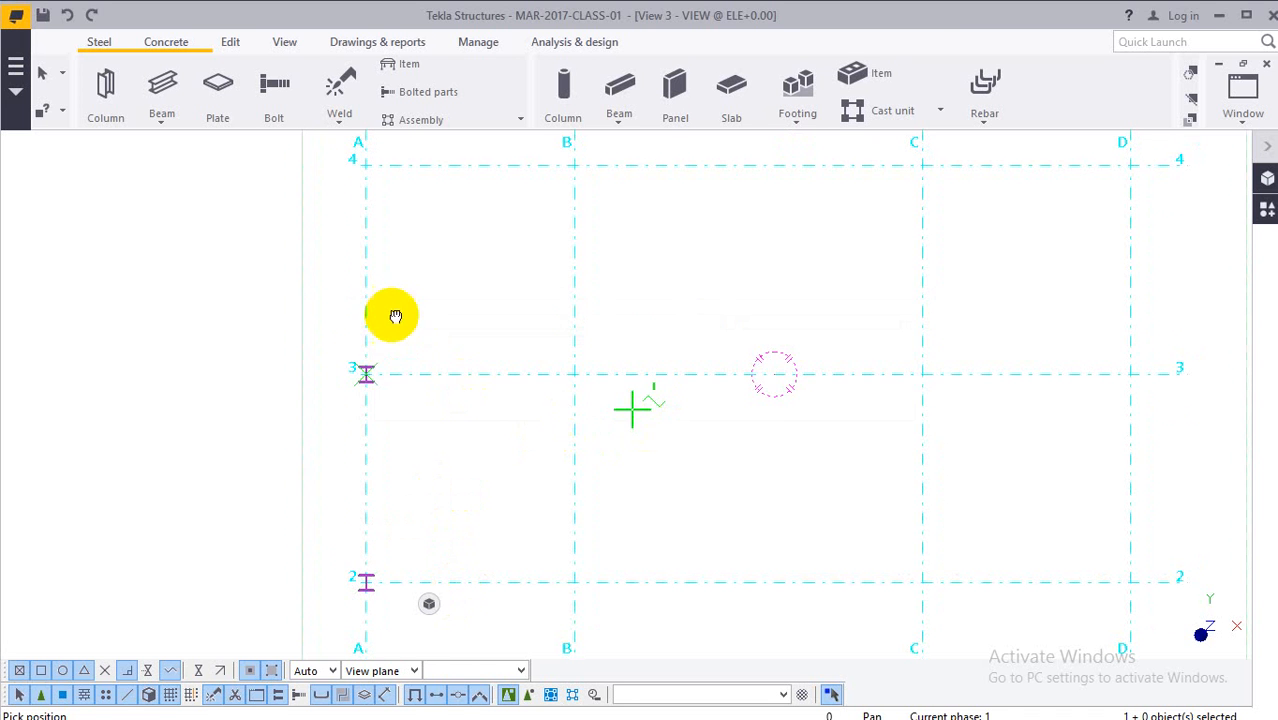
# Place columns at grid intersections A-4 and A-5.
pyautogui.moveTo(394, 314); pyautogui.dragTo(382, 508, button='middle')
pyautogui.moveTo(414, 268); pyautogui.dragTo(358, 265, button='middle')
pyautogui.click(396, 361)
pyautogui.scroll(-1, 482, 456)
pyautogui.scroll(-6, 461, 457)
pyautogui.scroll(-2, 358, 265)
pyautogui.moveTo(428, 360); pyautogui.dragTo(372, 281, button='middle')
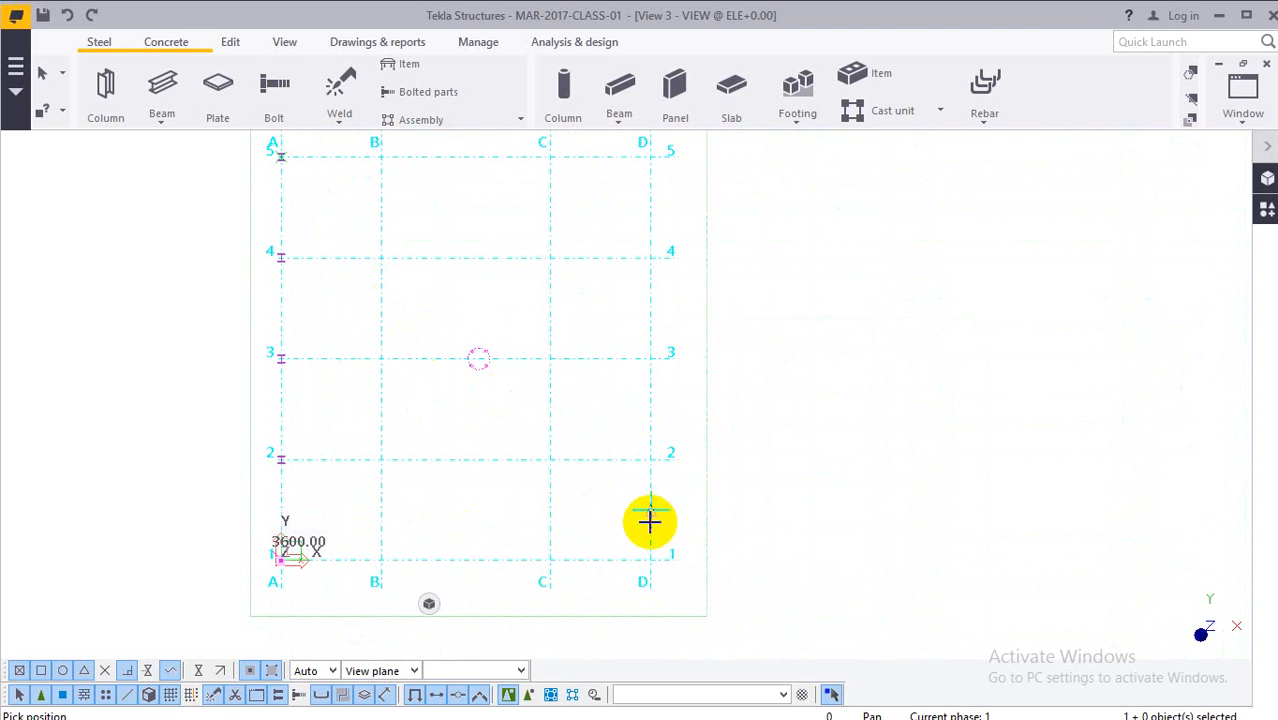
# Place columns along grid line D at its intersections with lines 1 to 5.
pyautogui.click(647, 535)
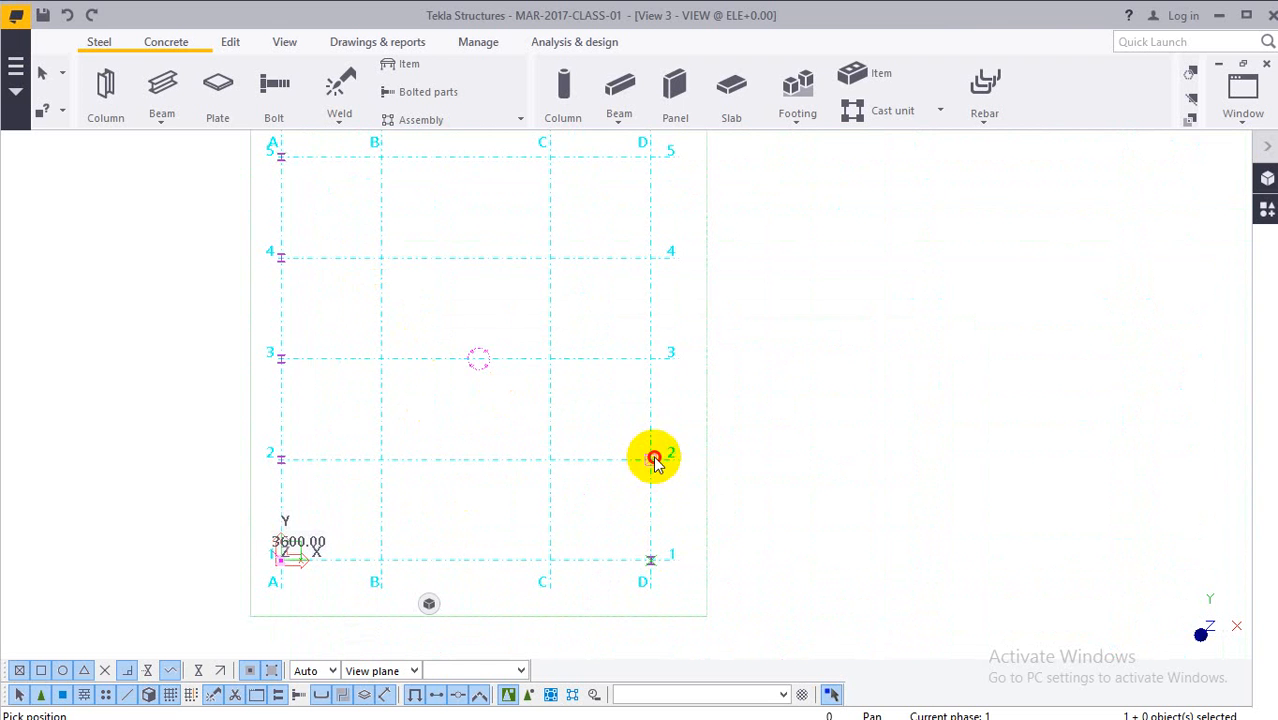
pyautogui.click(652, 459)
pyautogui.click(647, 358)
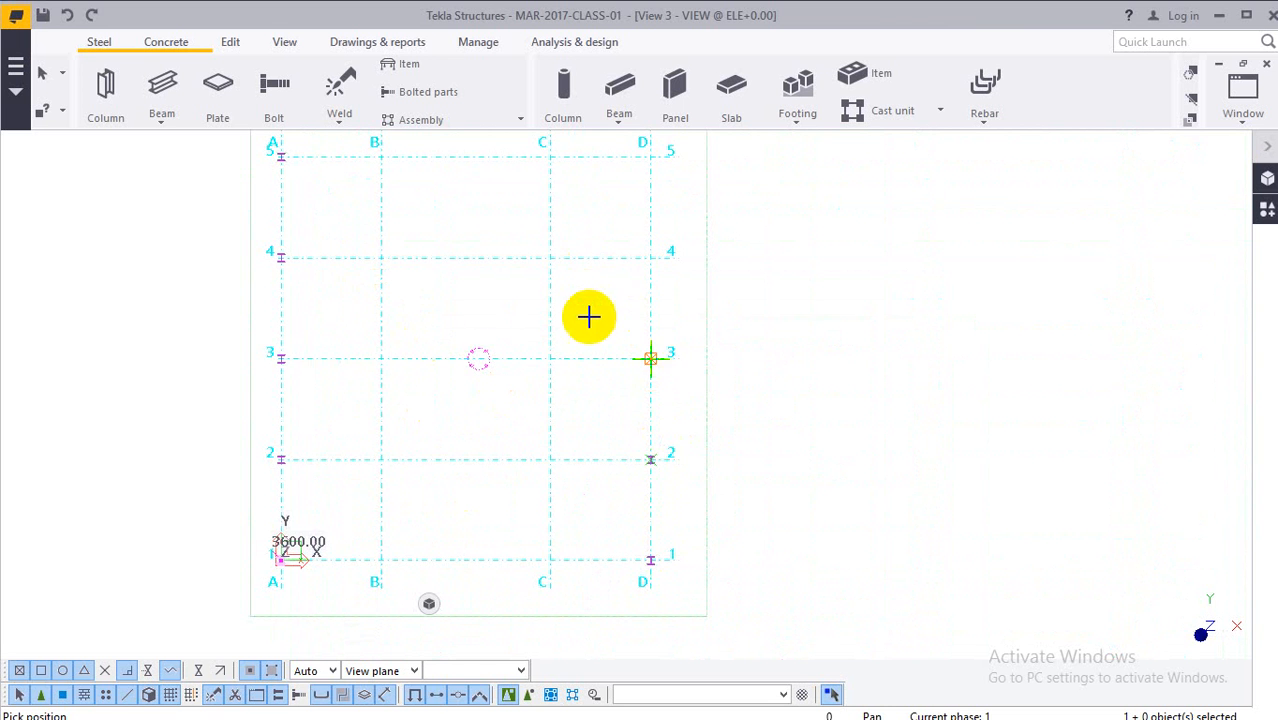
pyautogui.moveTo(651, 277); pyautogui.dragTo(659, 392, button='middle')
pyautogui.click(660, 376)
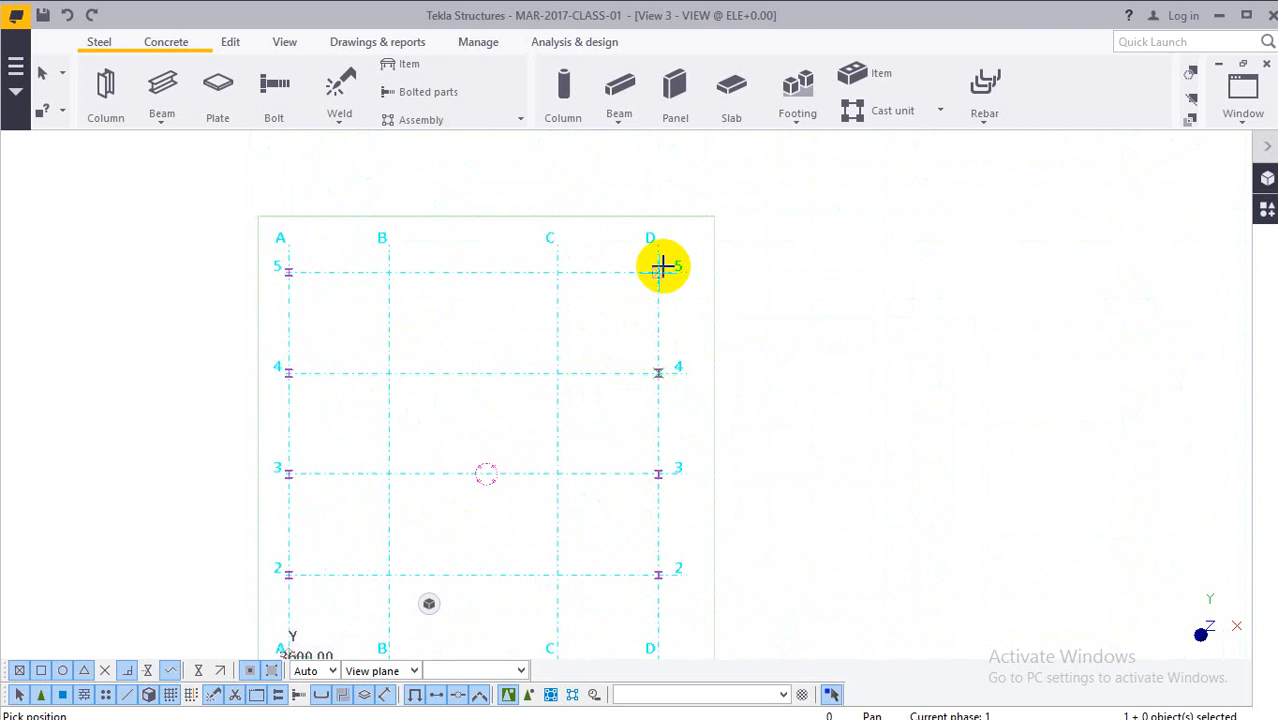
pyautogui.click(658, 271)
pyautogui.scroll(-1, 520, 395)
pyautogui.moveTo(519, 394); pyautogui.dragTo(531, 319, button='middle')
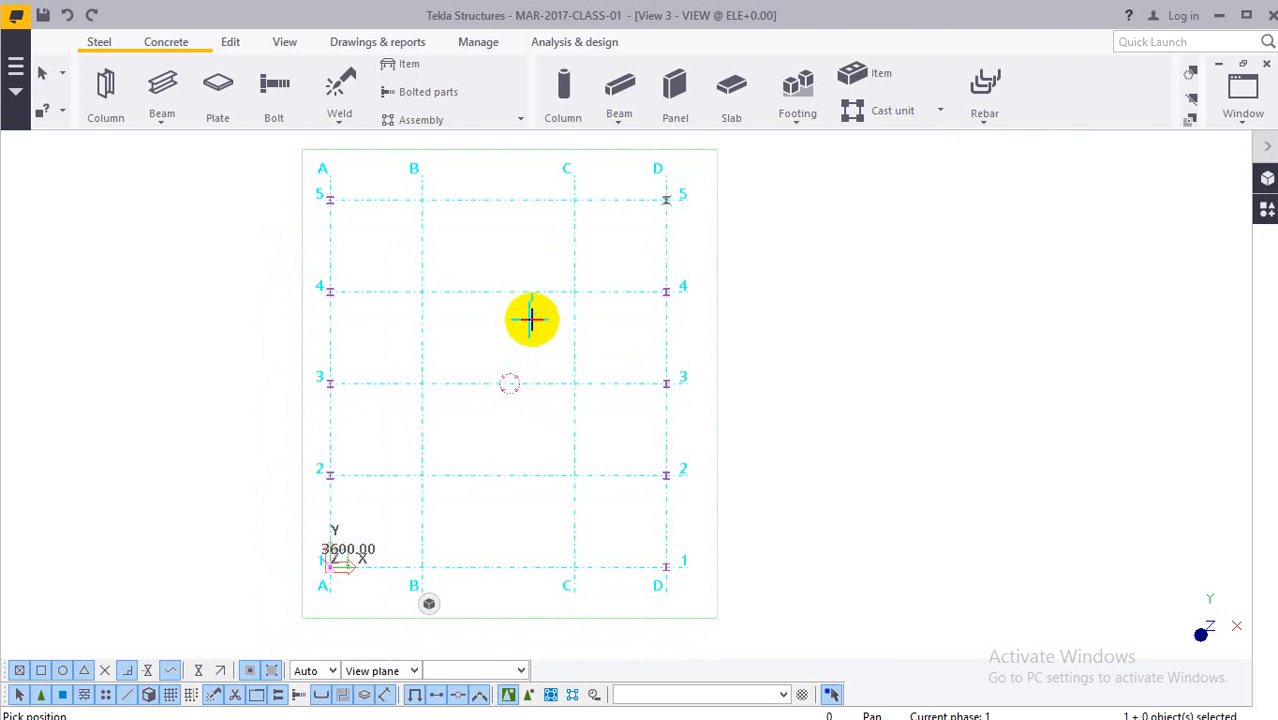
# Place a column at grid intersection B-1 and end the column command.
pyautogui.click(421, 566)
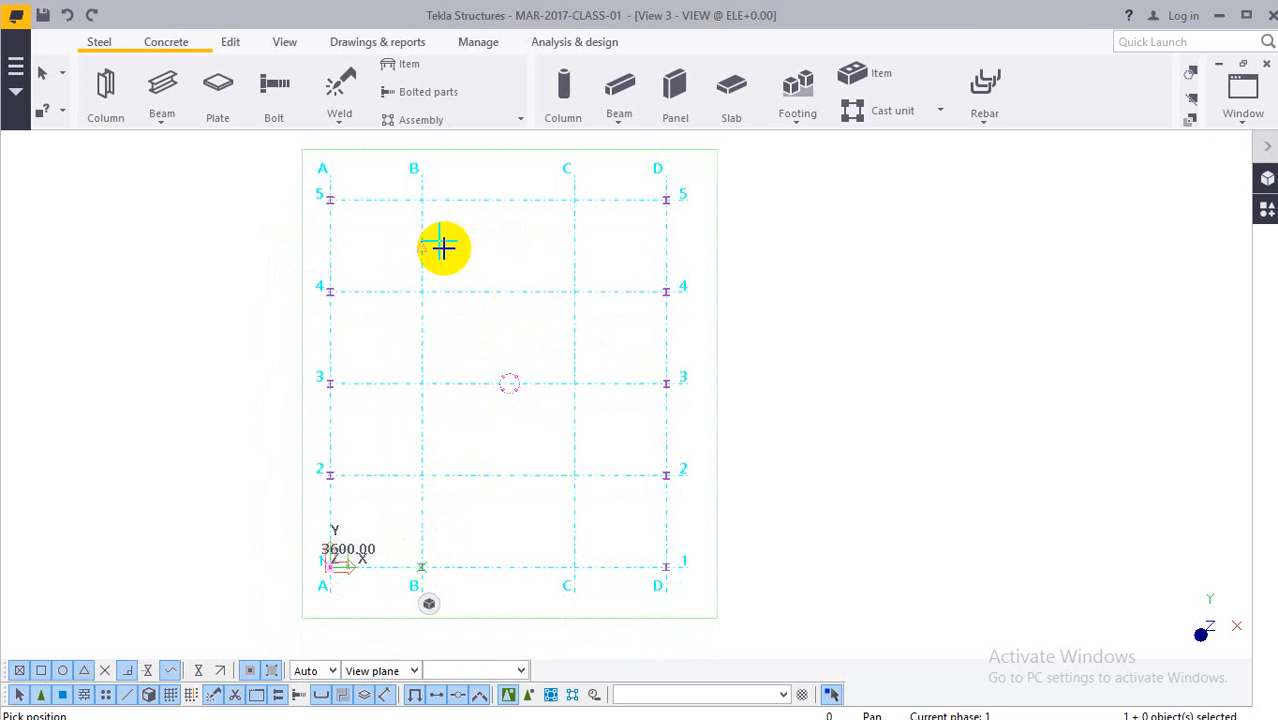
pyautogui.rightClick(516, 334)
pyautogui.click(540, 338)
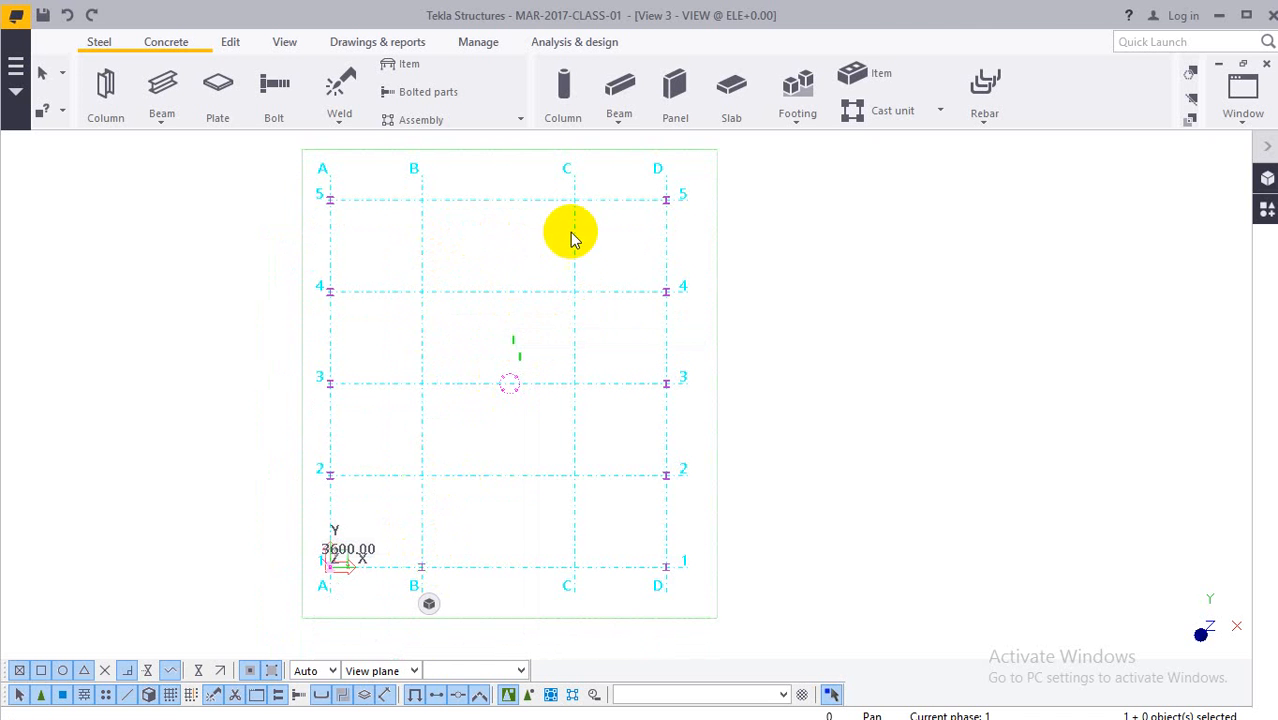
# Try to set the top level of the column at B-1 to 7200.
pyautogui.doubleClick(421, 568)
pyautogui.click(734, 236)
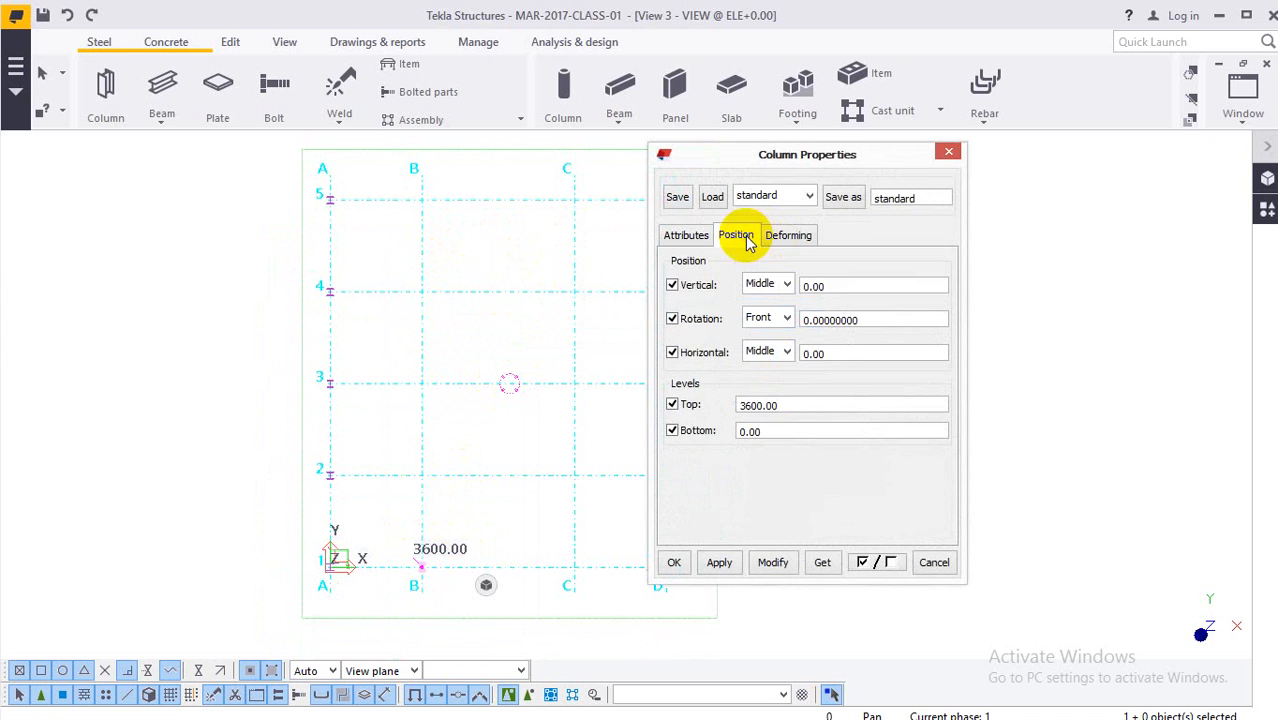
pyautogui.moveTo(790, 405); pyautogui.dragTo(662, 405)
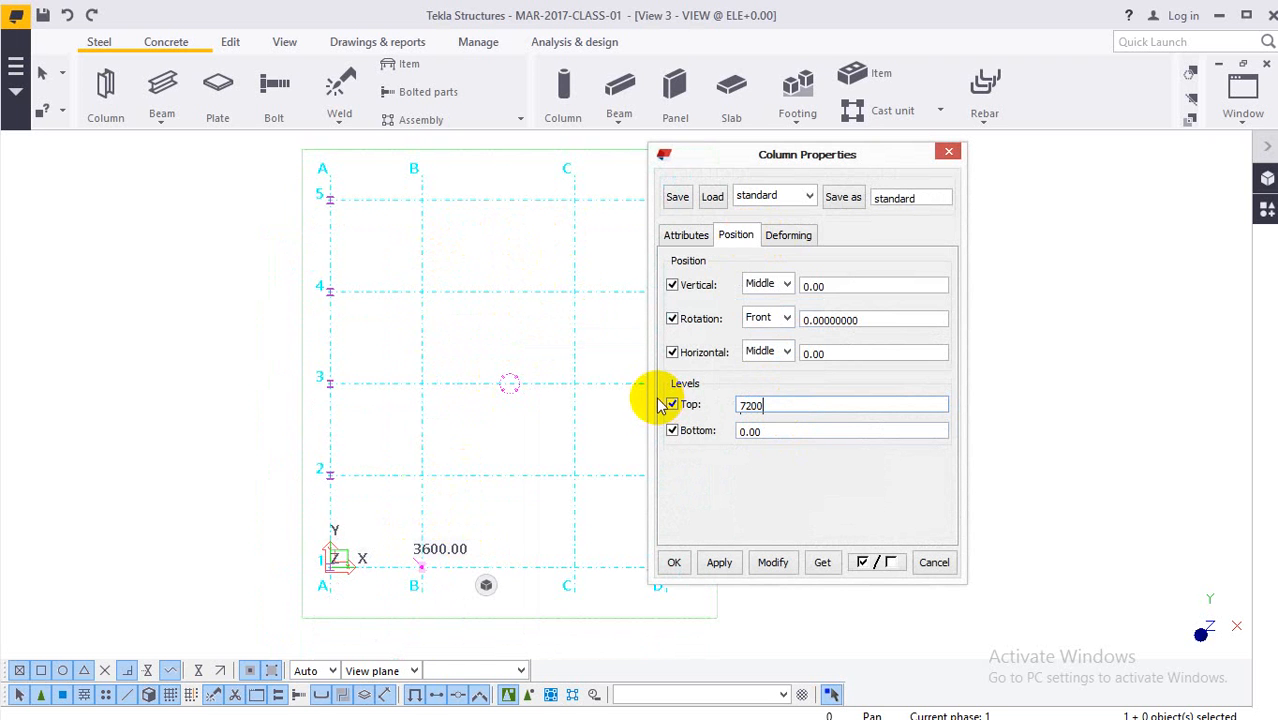
pyautogui.click(723, 565)
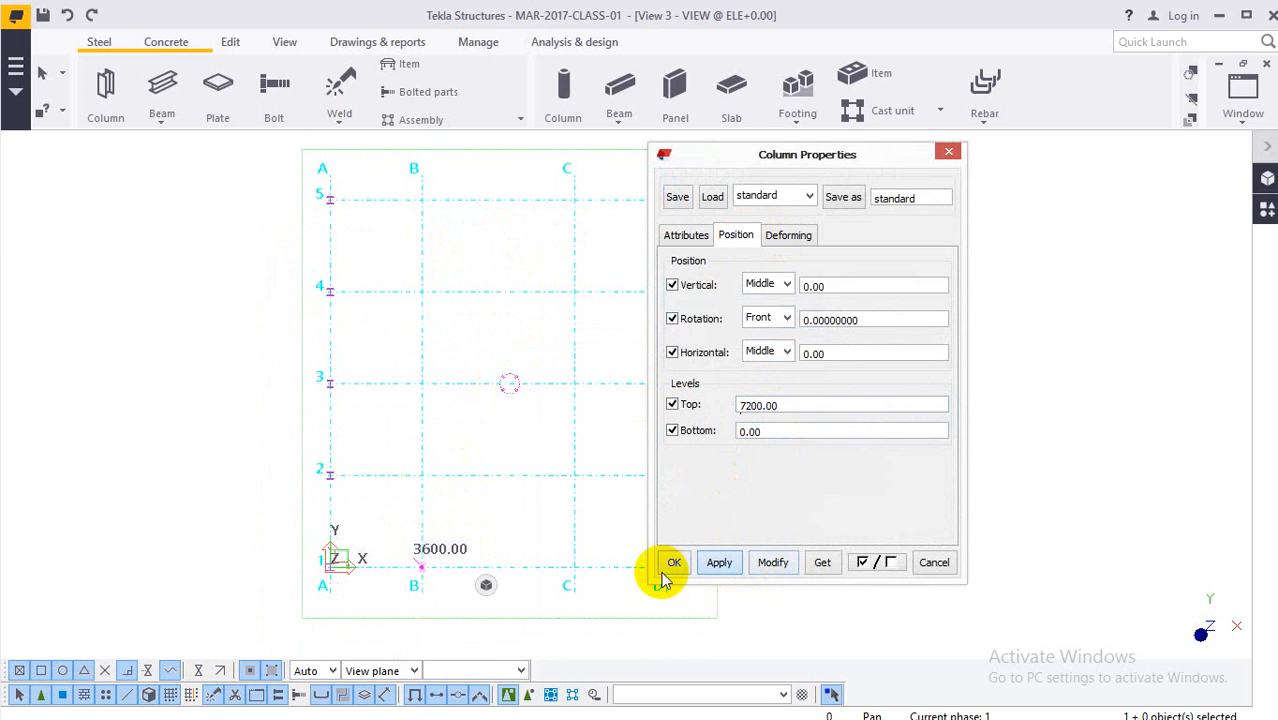
pyautogui.click(672, 564)
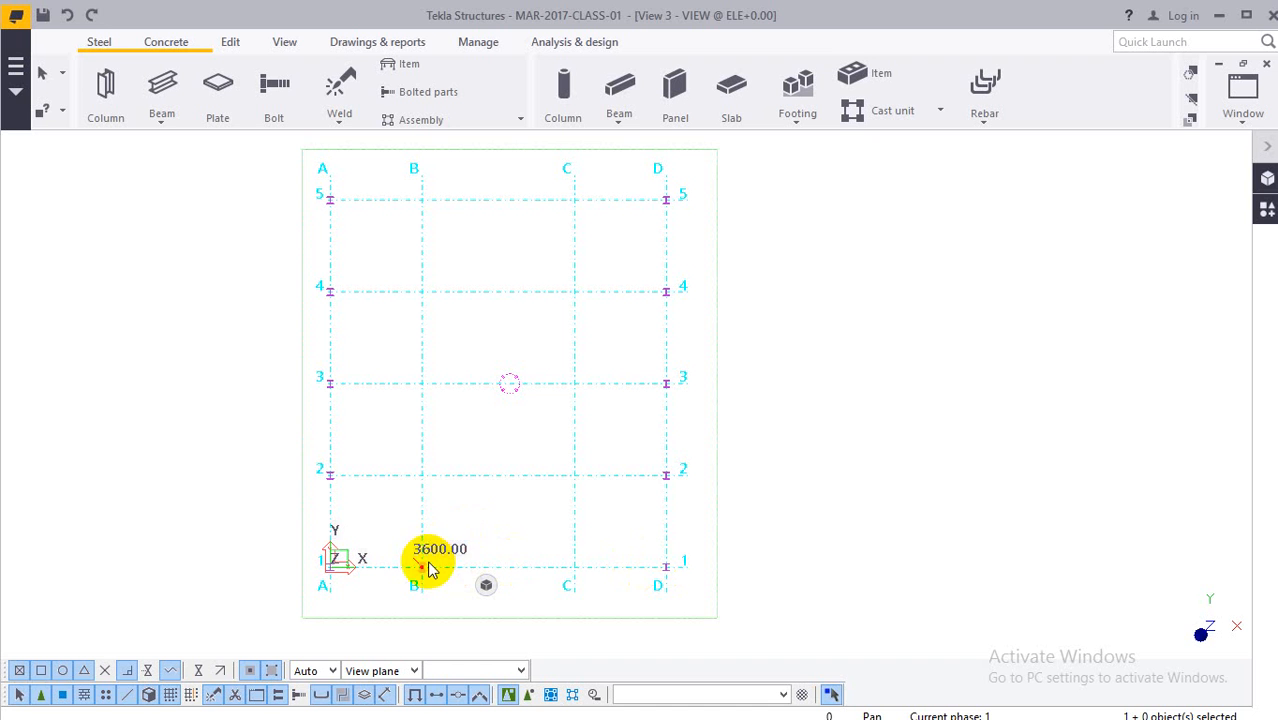
pyautogui.hotkey('ctrl', 'm')
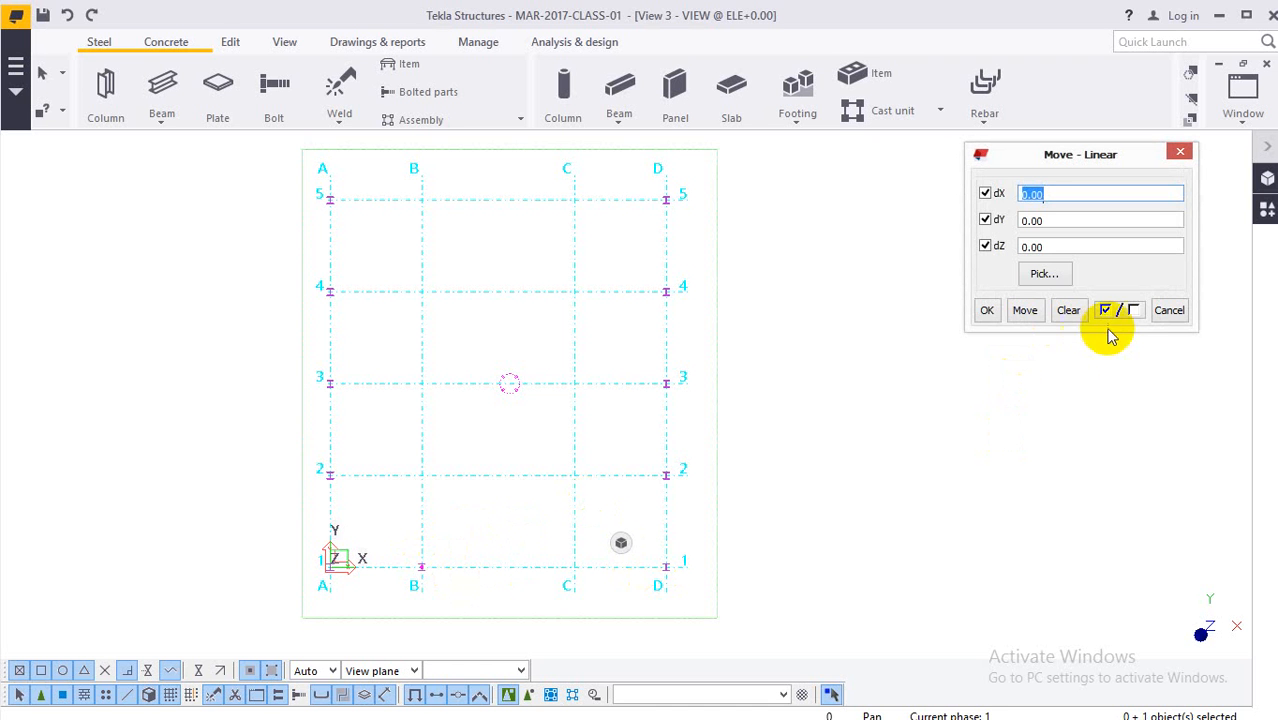
pyautogui.click(1155, 315)
# Modify the column at grid intersection B-1 to a top level of 7200.
pyautogui.moveTo(394, 534); pyautogui.dragTo(466, 596)
pyautogui.rightClick(491, 512)
pyautogui.click(568, 37)
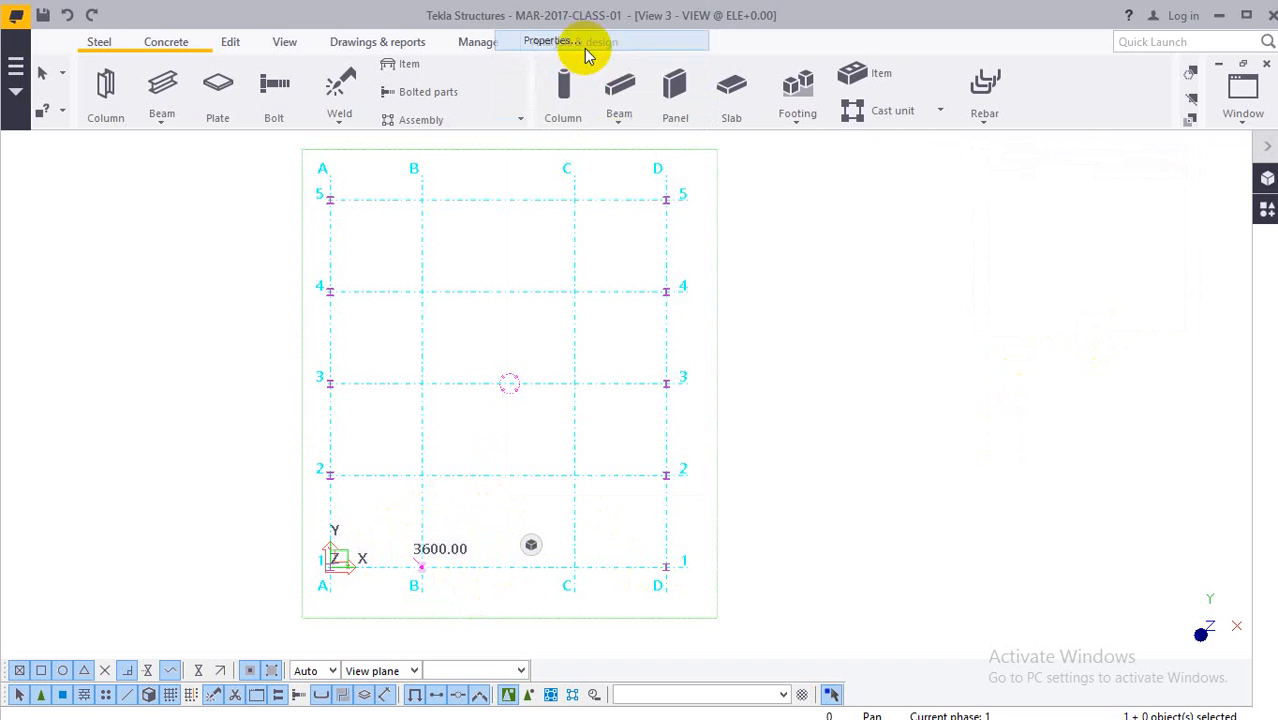
pyautogui.click(740, 236)
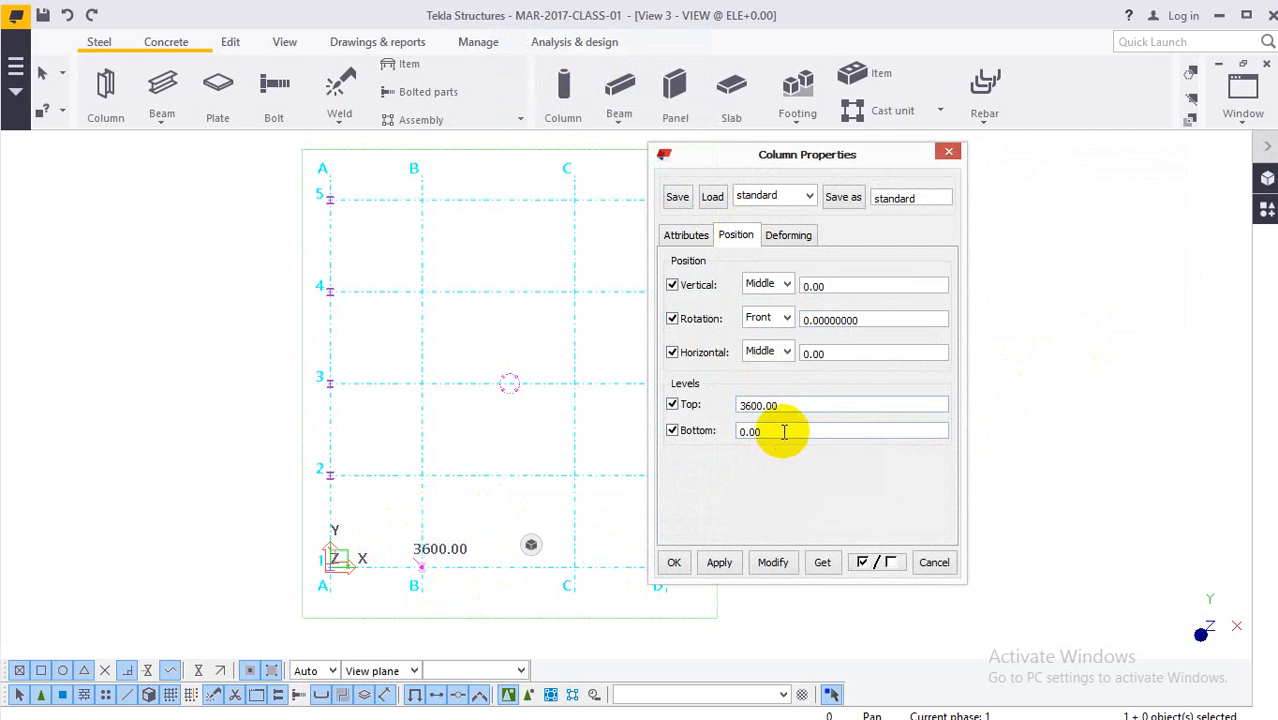
pyautogui.click(697, 408)
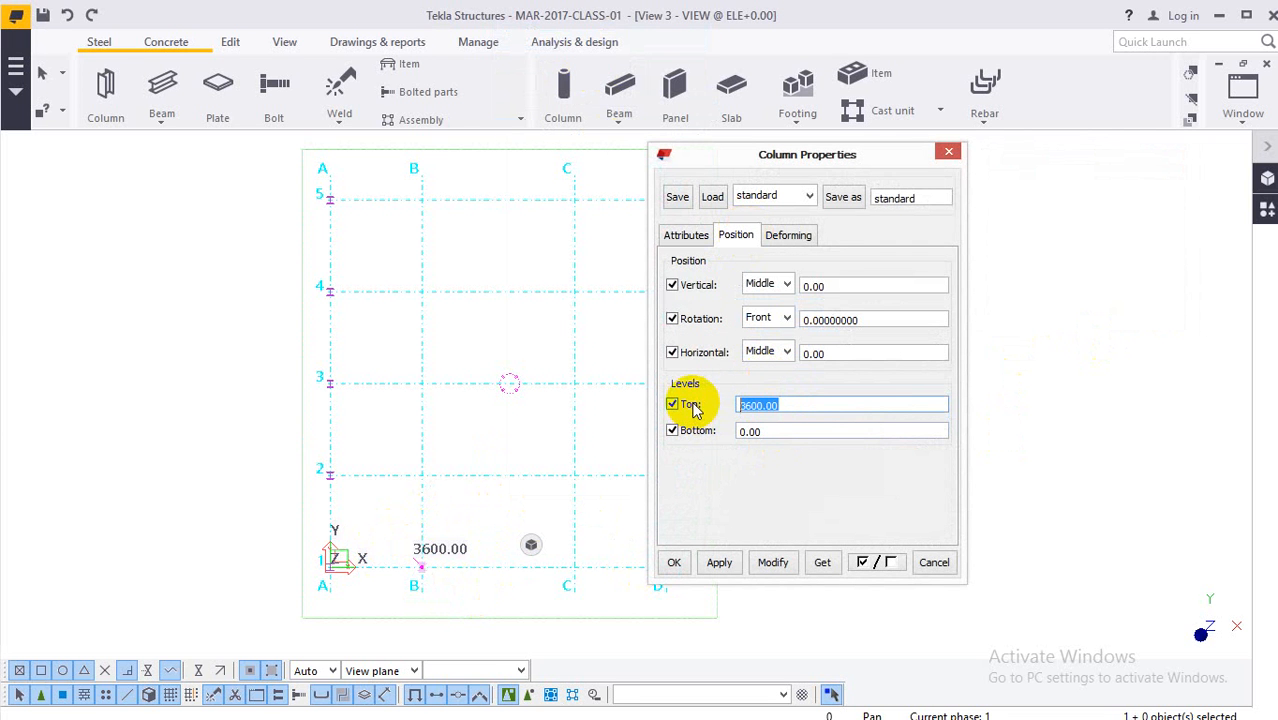
pyautogui.write('7200')
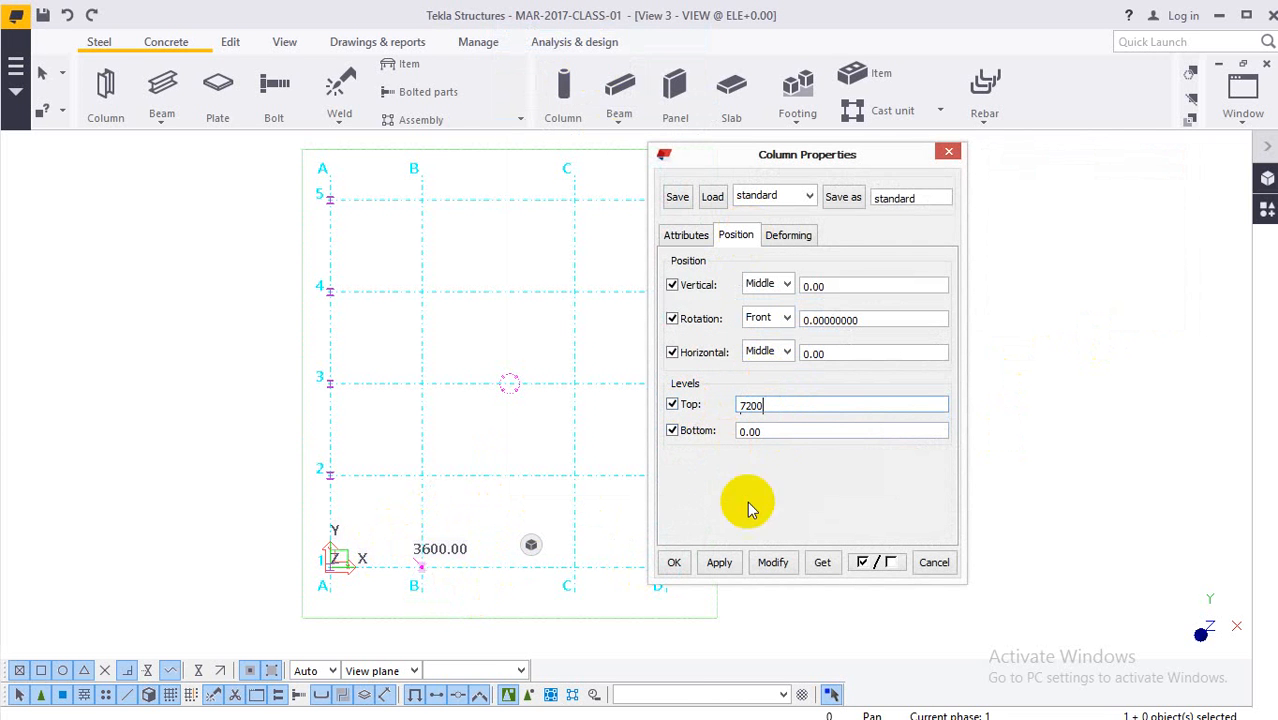
pyautogui.click(772, 562)
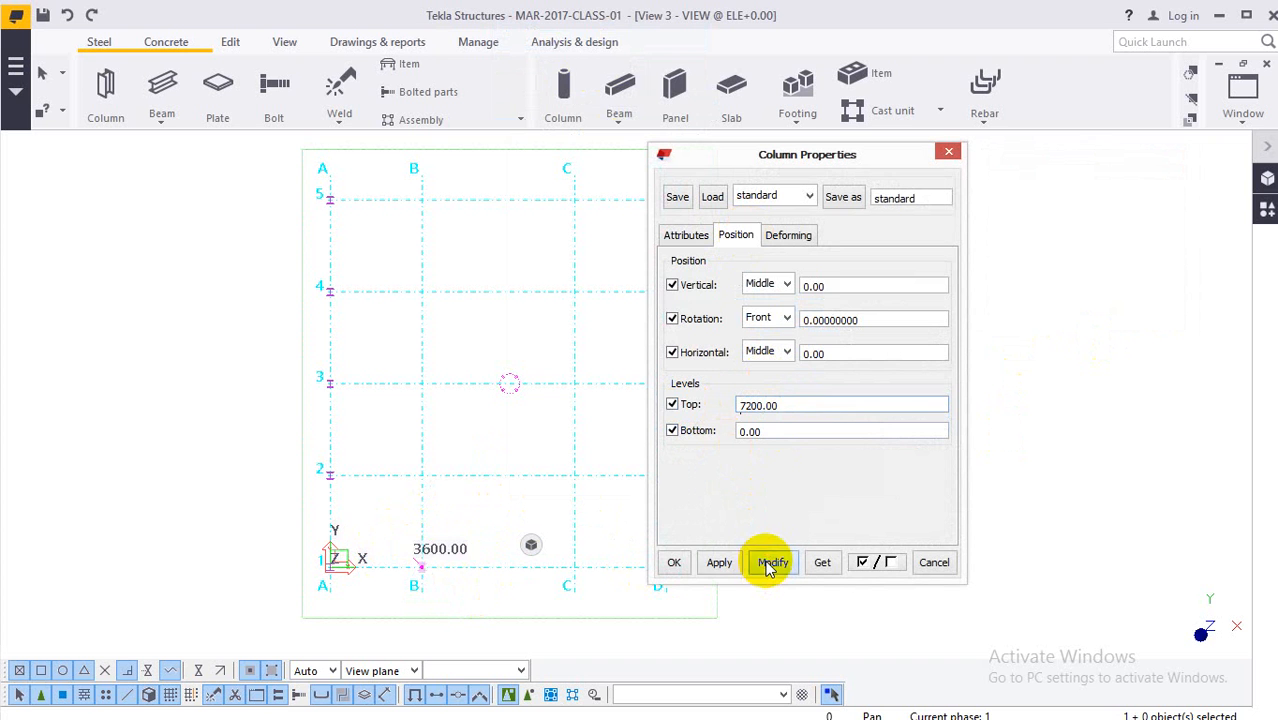
pyautogui.click(675, 564)
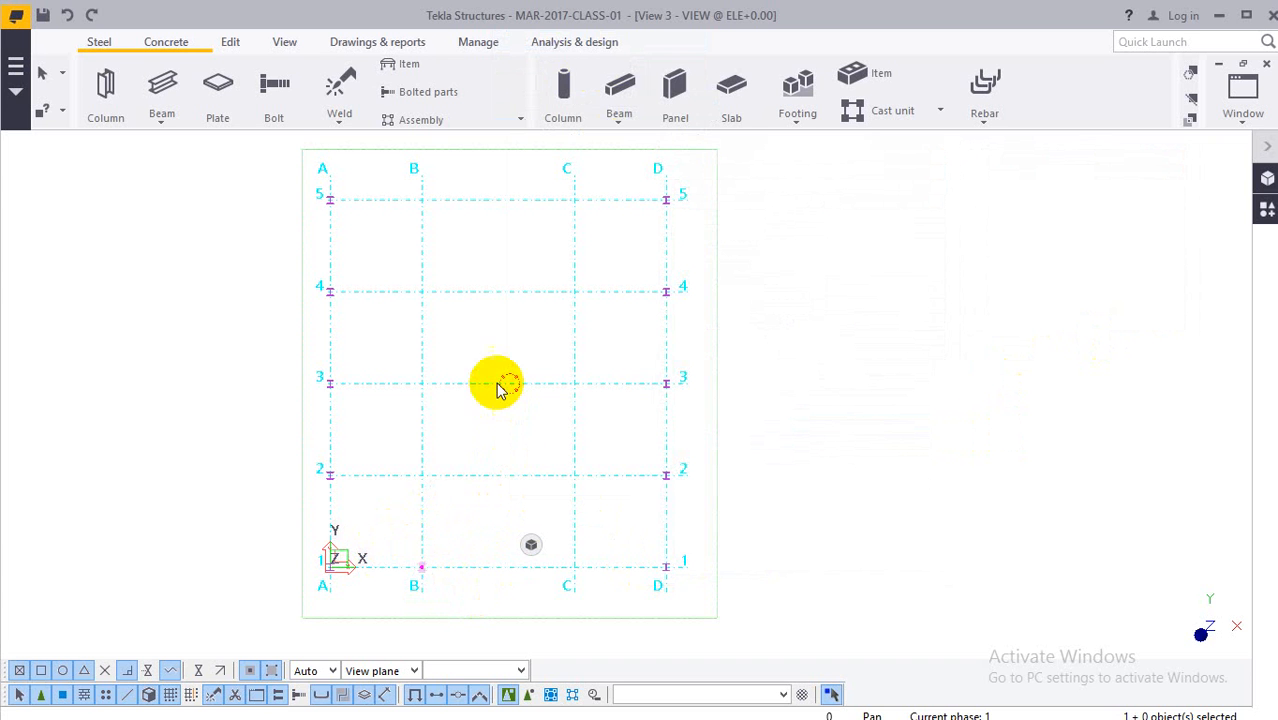
# Place steel columns along grid line B at its intersections with lines 2 to 5.
pyautogui.click(104, 92)
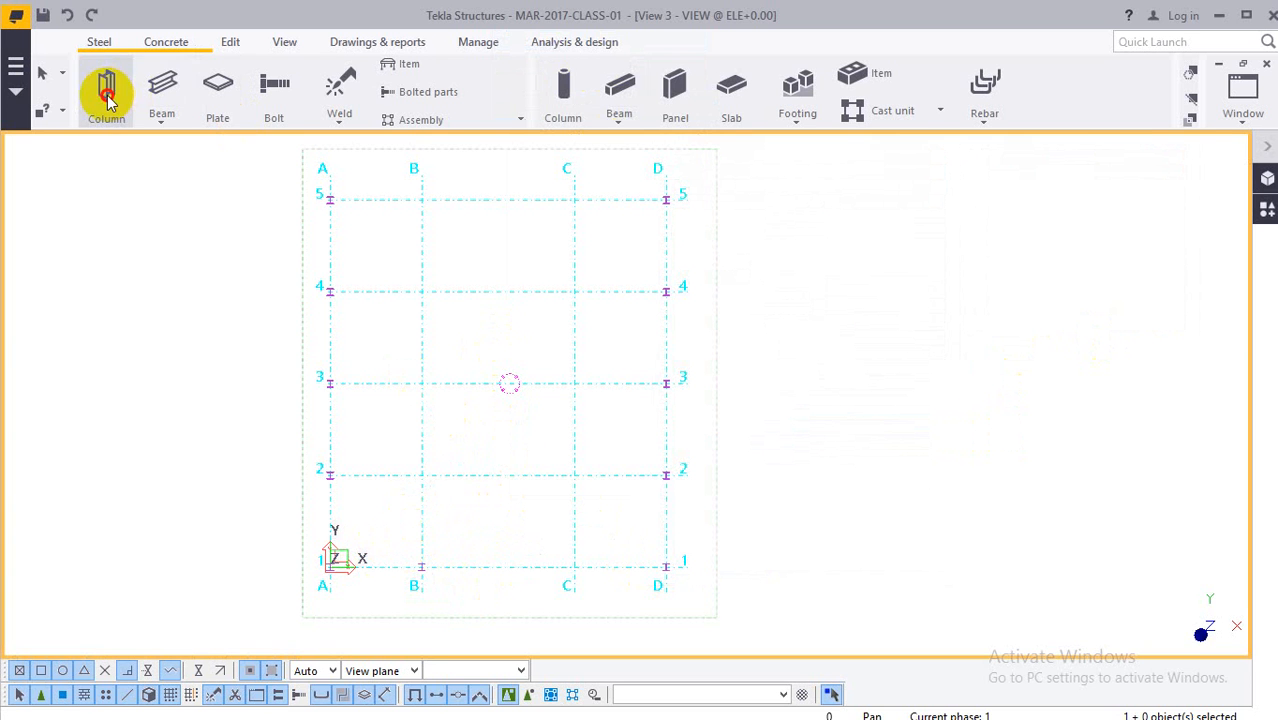
pyautogui.click(421, 476)
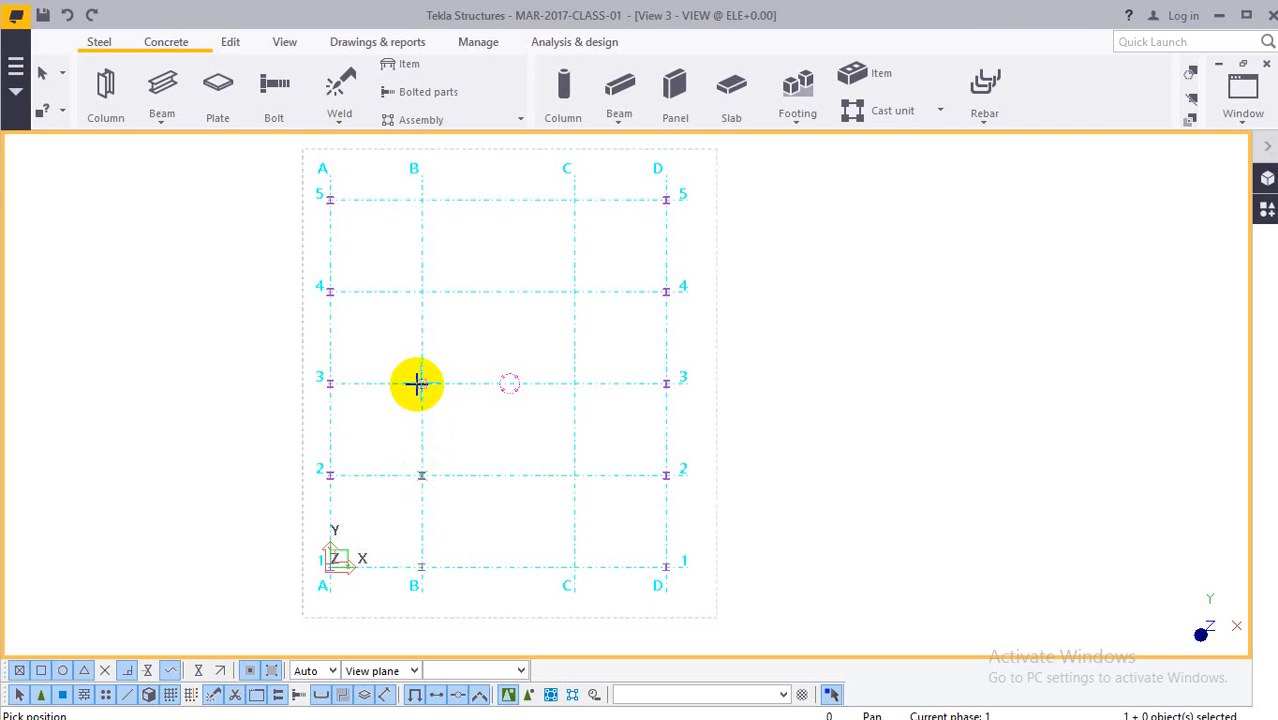
pyautogui.click(421, 384)
pyautogui.click(421, 291)
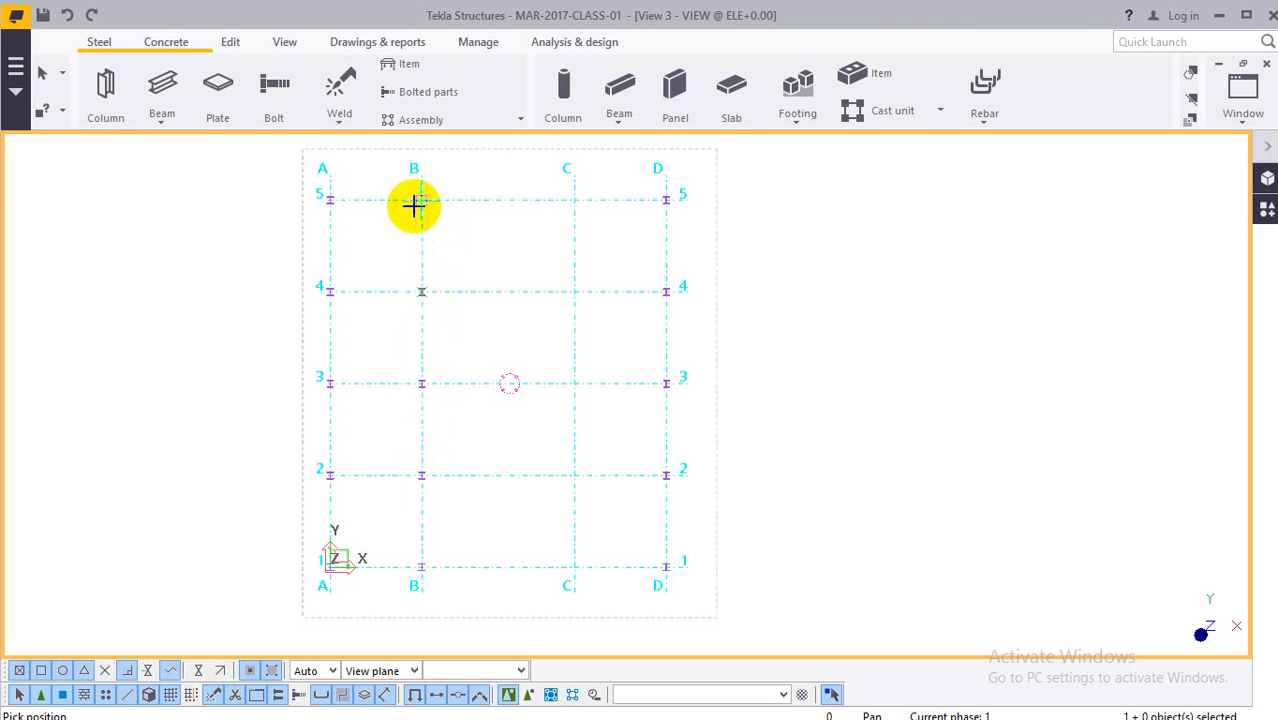
pyautogui.click(421, 200)
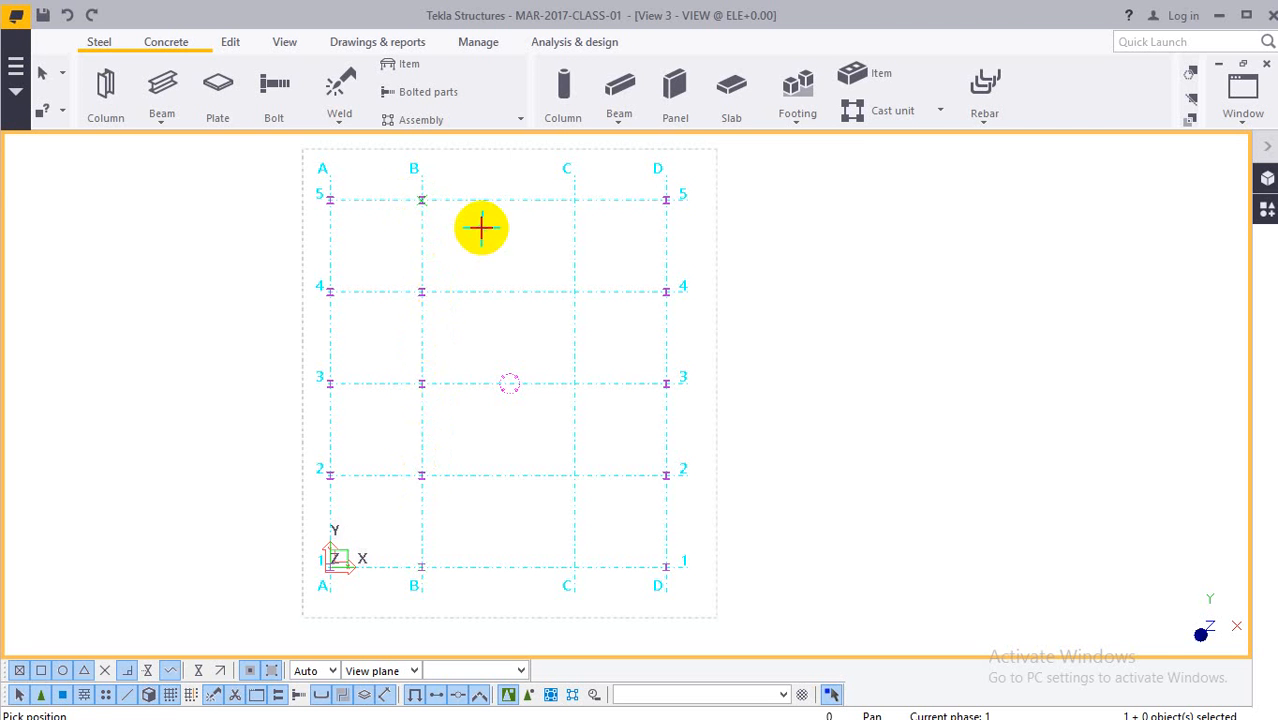
# Place steel columns along grid line C at its intersections with lines 1 to 5 and end the column command.
pyautogui.click(573, 568)
pyautogui.click(574, 472)
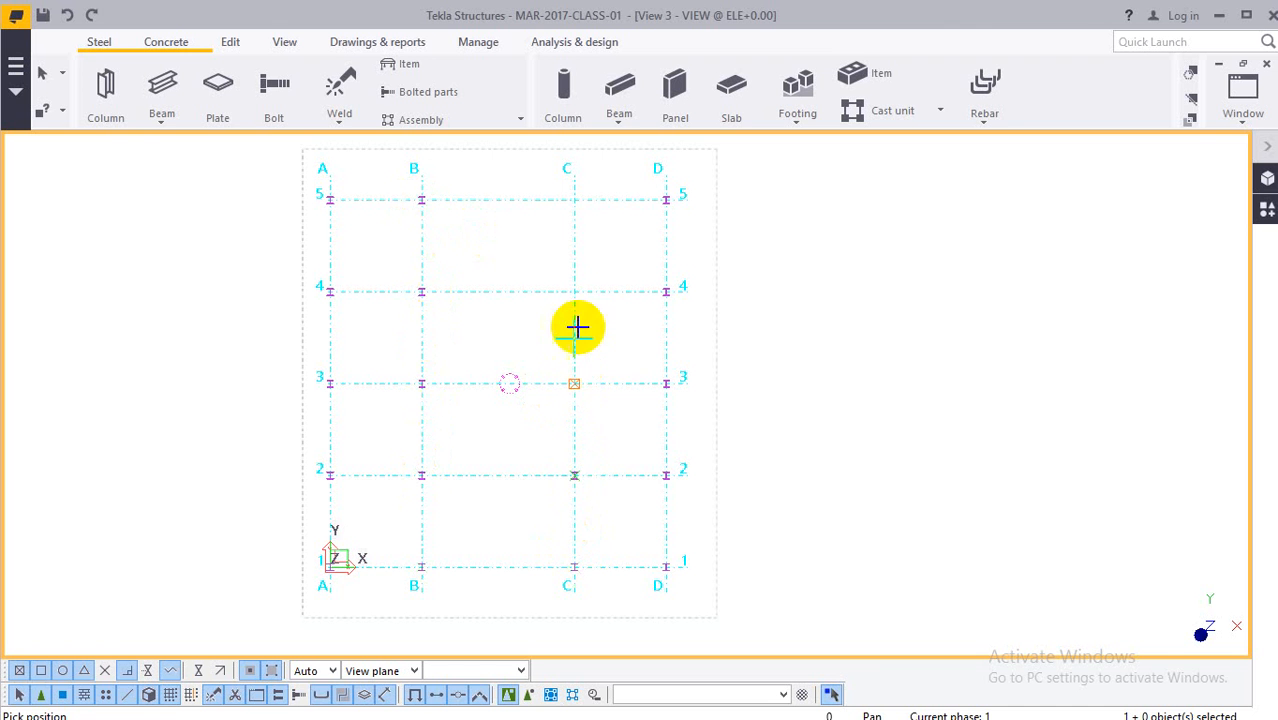
pyautogui.click(574, 292)
pyautogui.click(574, 201)
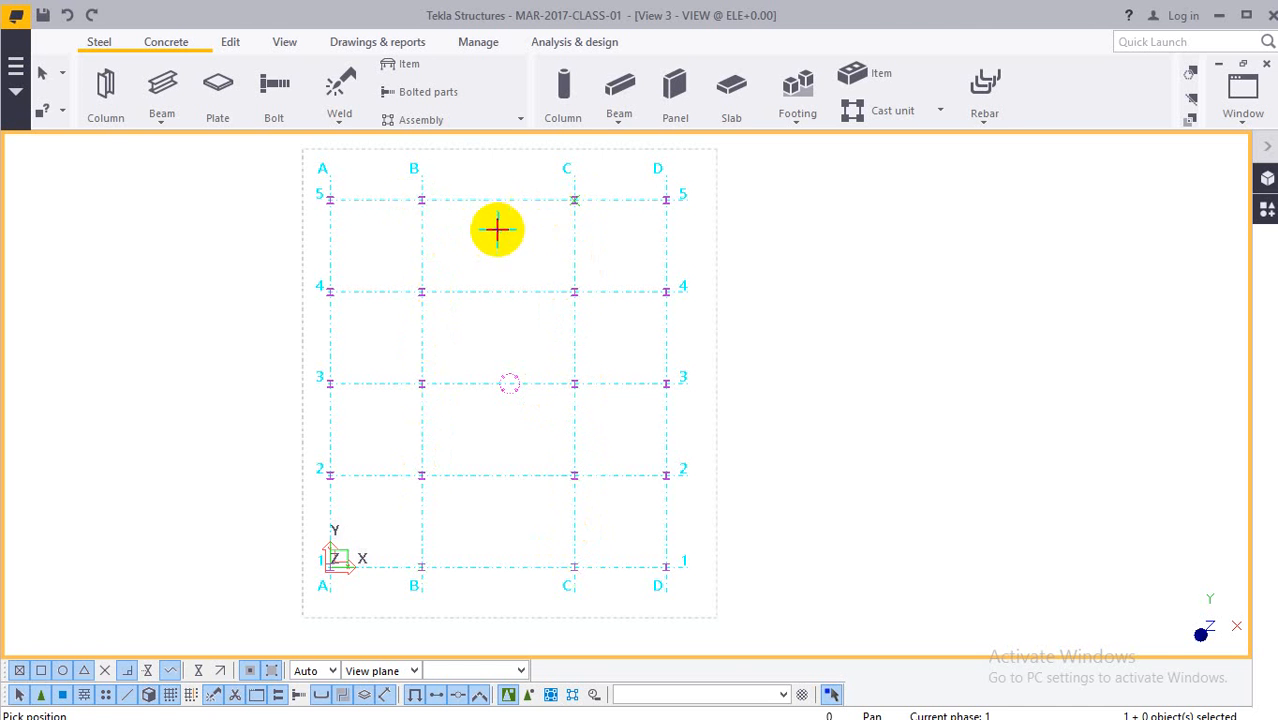
pyautogui.rightClick(496, 228)
pyautogui.click(513, 238)
pyautogui.rightClick(484, 218)
pyautogui.click(499, 232)
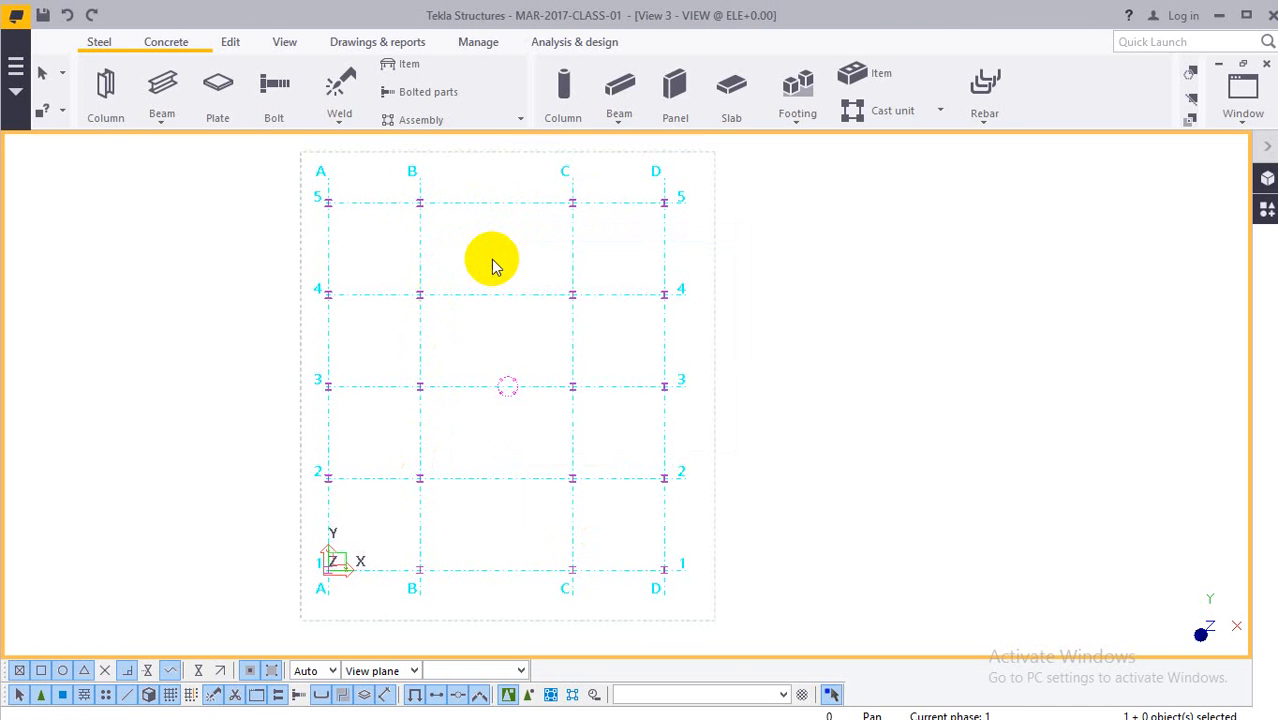
# Switch the plan view to 3D and examine the column layout and heights from several angles.
pyautogui.hotkey('ctrl', 'p')
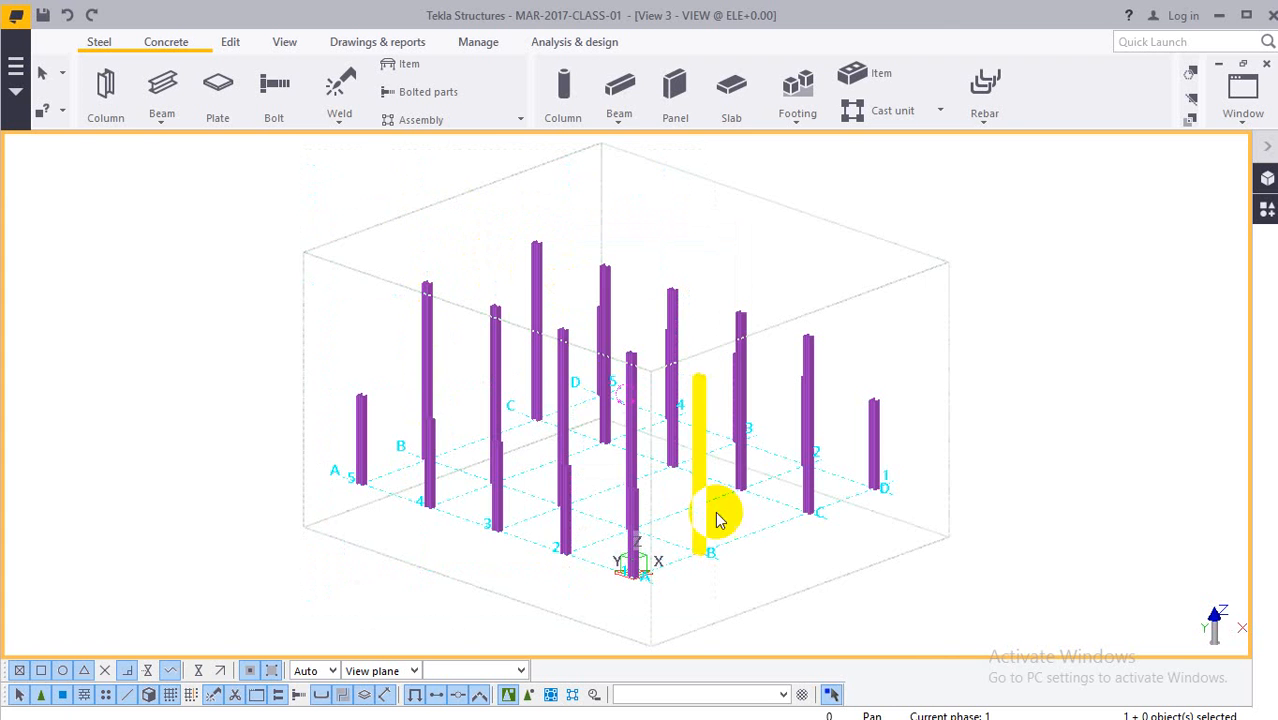
pyautogui.moveTo(765, 535); pyautogui.dragTo(695, 533, button='middle')
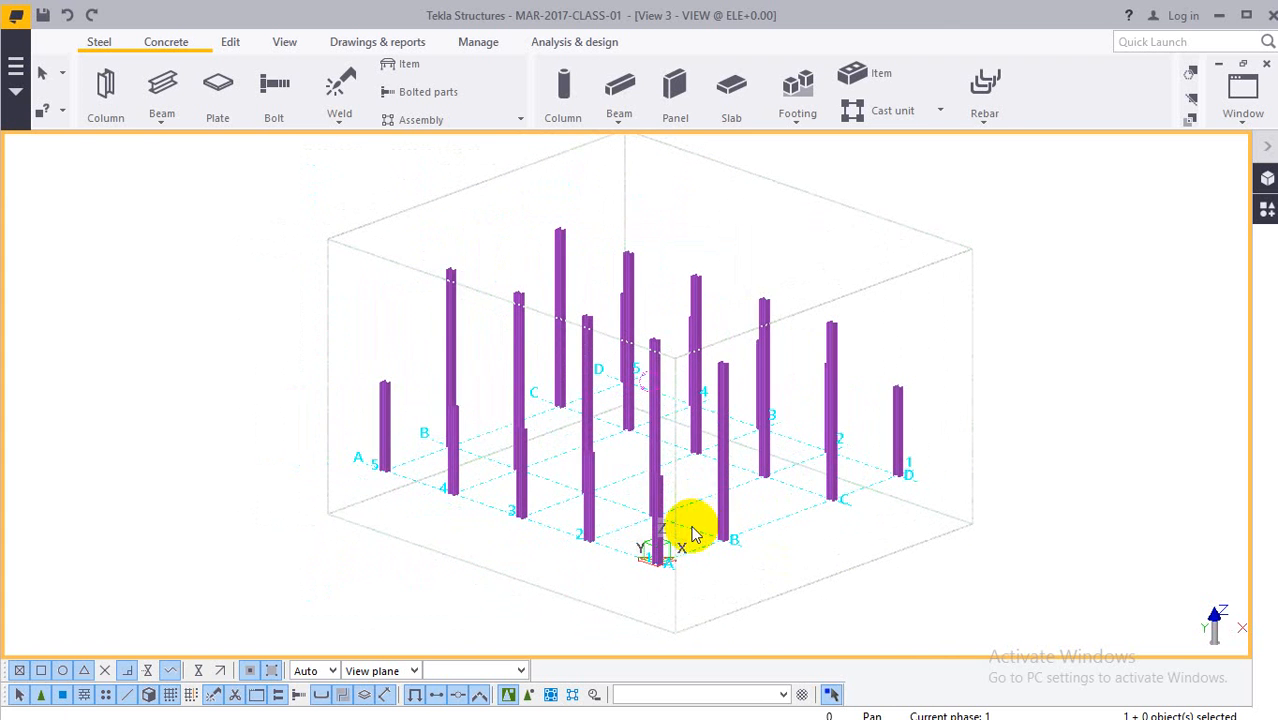
pyautogui.press('v')
pyautogui.moveTo(736, 485)
pyautogui.keyDown('ctrl'); pyautogui.mouseDown(button='middle')
pyautogui.moveTo(645, 485)
pyautogui.moveTo(697, 484)
pyautogui.mouseUp(button='middle'); pyautogui.keyUp('ctrl')
pyautogui.rightClick(602, 491)
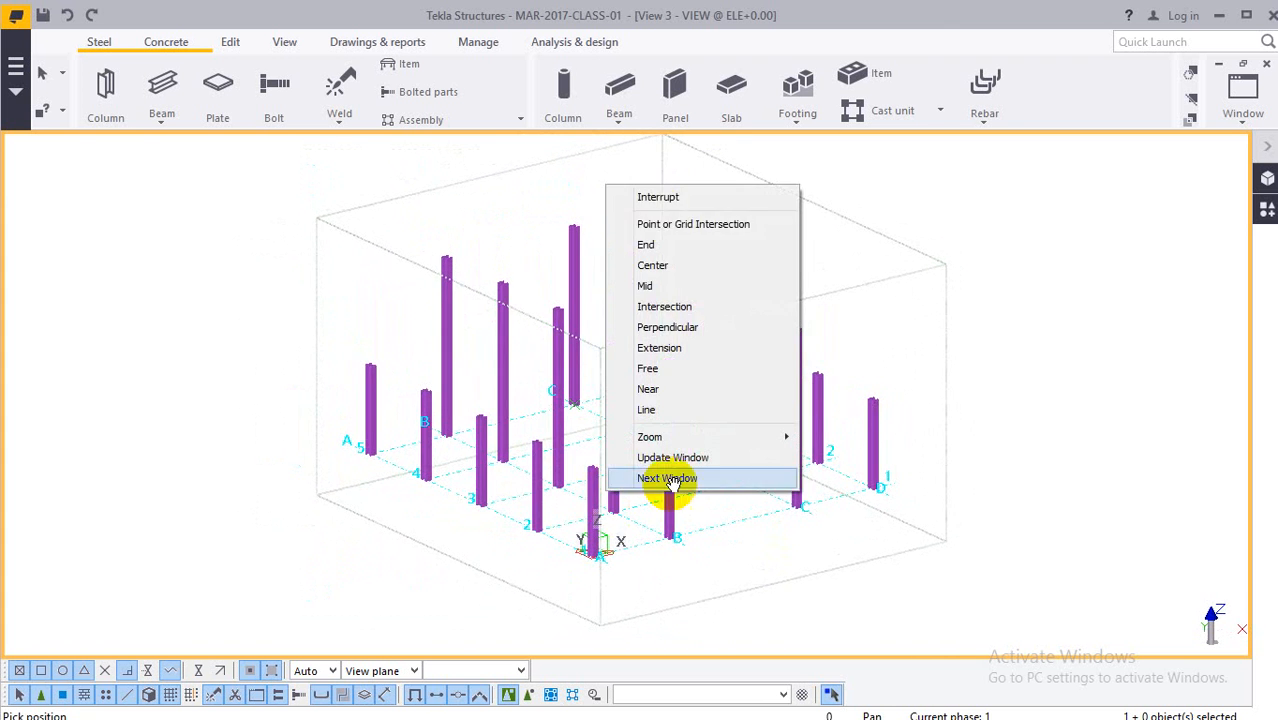
pyautogui.click(662, 199)
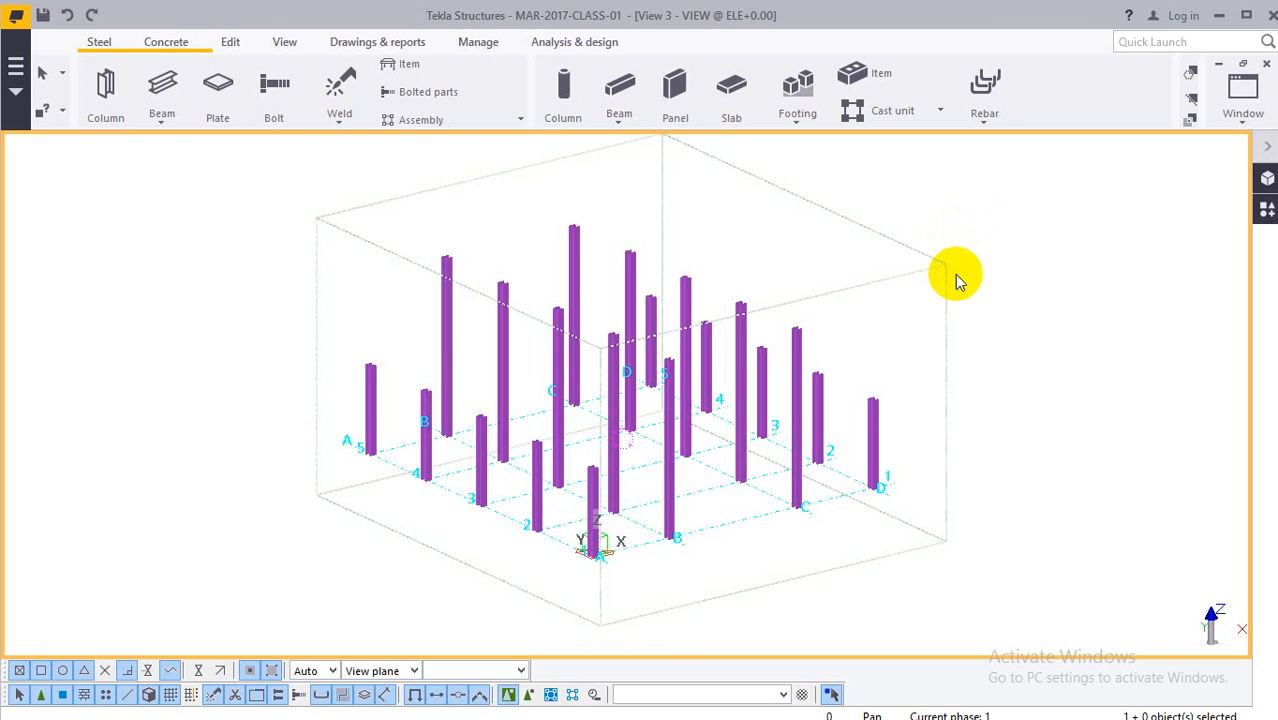
pyautogui.press('v')
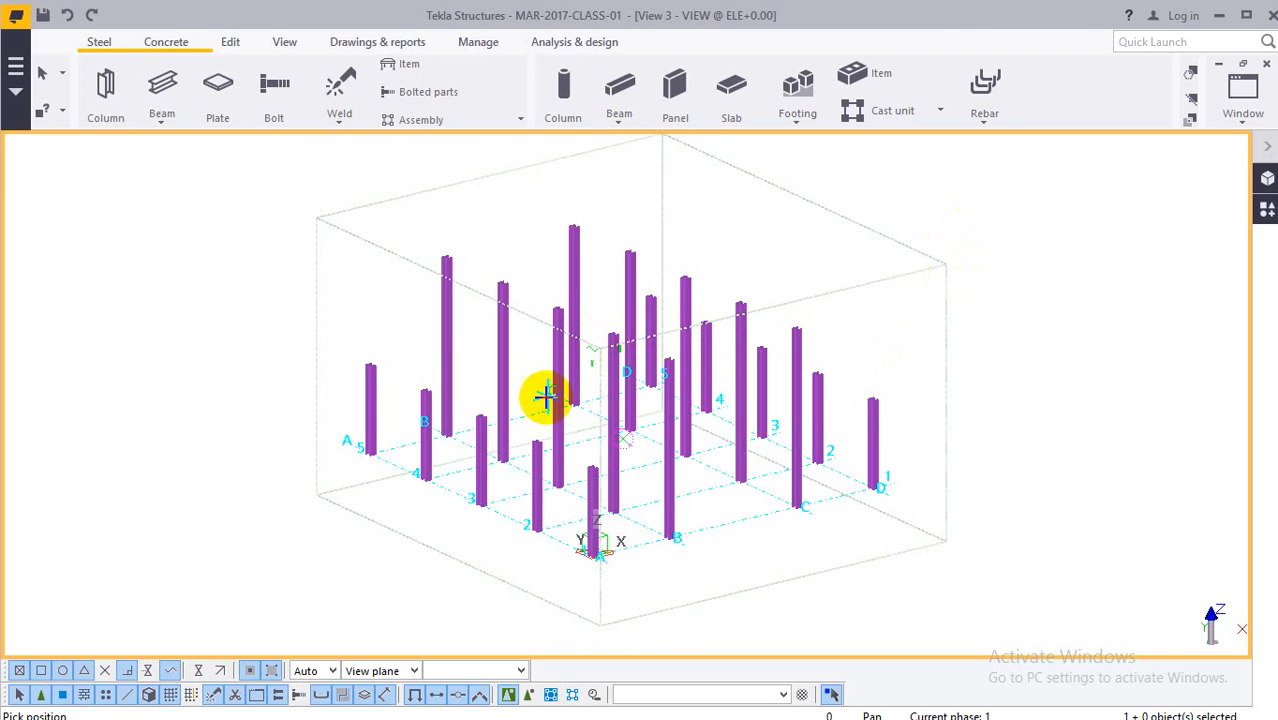
pyautogui.keyDown('ctrl'); pyautogui.moveTo(381, 425); pyautogui.dragTo(422, 422, button='middle'); pyautogui.keyUp('ctrl')
pyautogui.rightClick(422, 422)
pyautogui.click(525, 132)
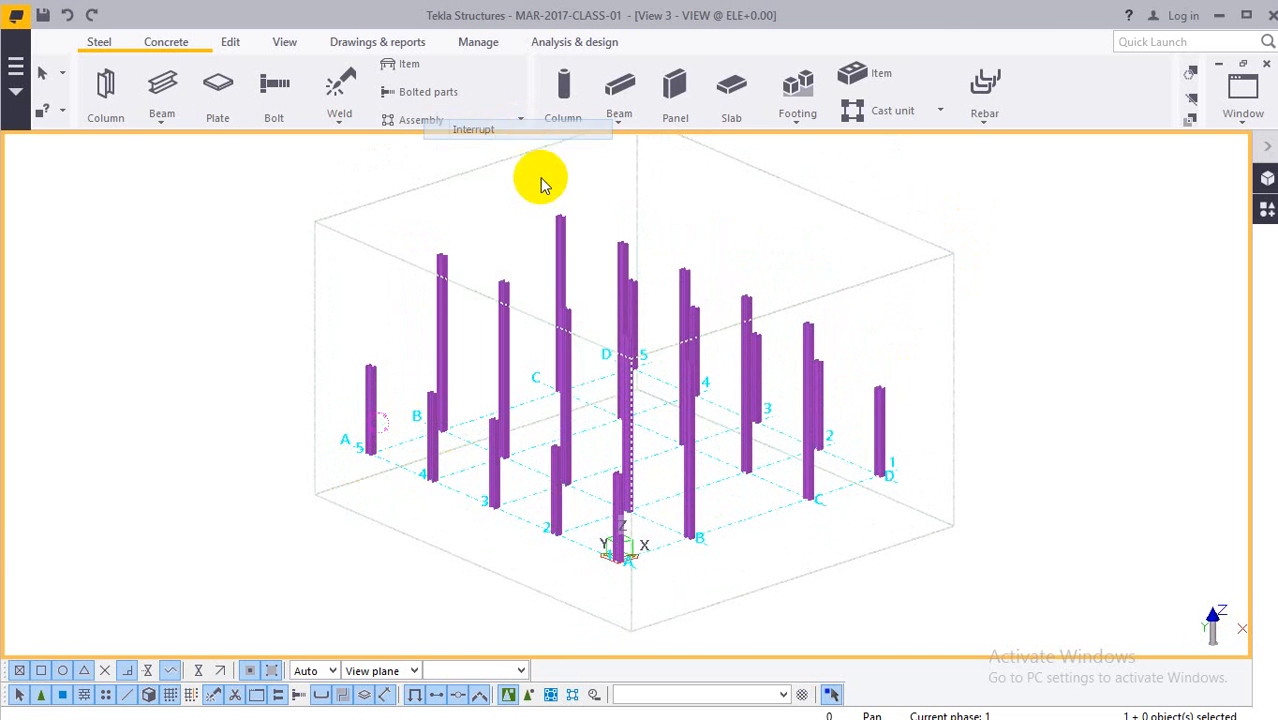
pyautogui.scroll(5, 470, 380)
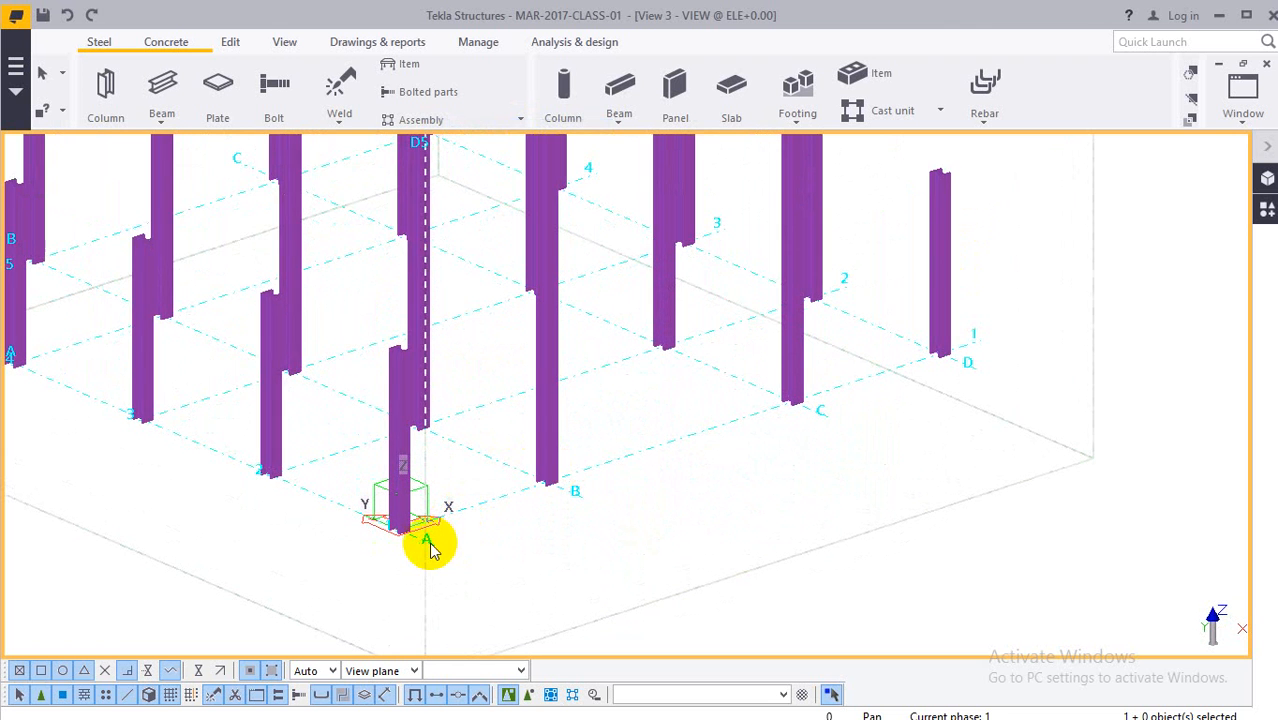
pyautogui.moveTo(248, 428); pyautogui.dragTo(442, 508, button='middle')
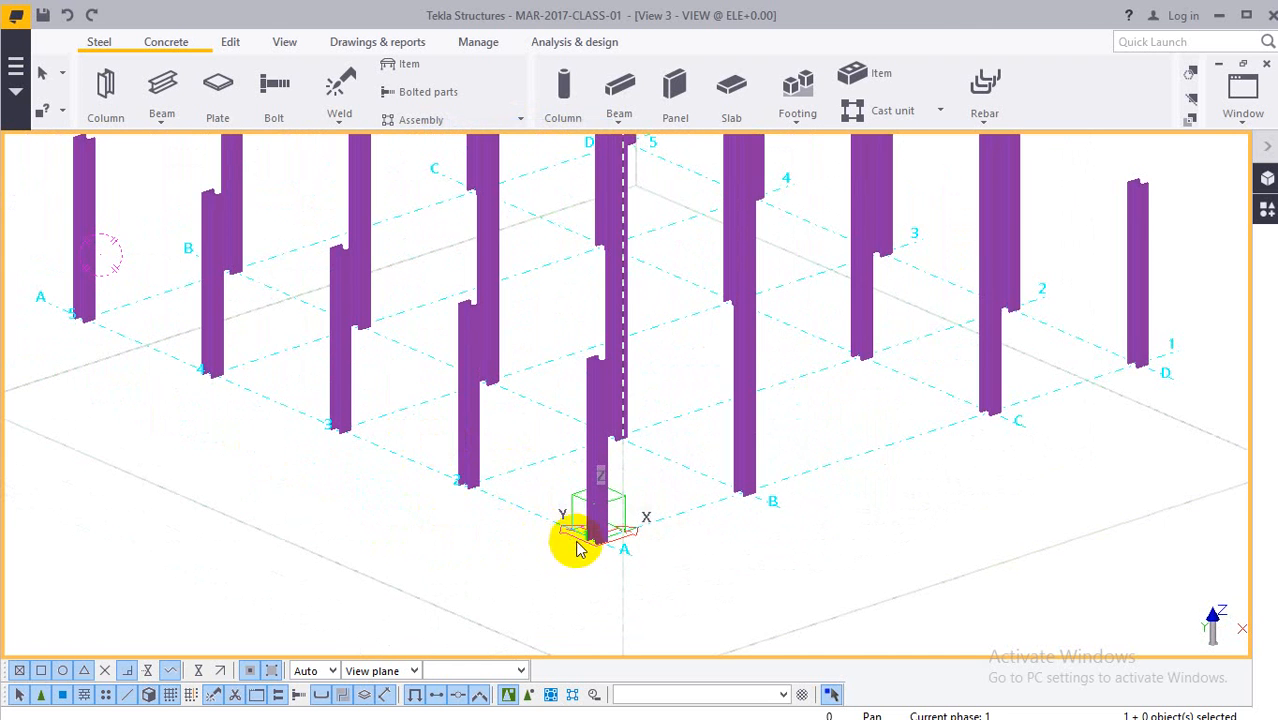
pyautogui.scroll(-2, 590, 520)
pyautogui.scroll(-1, 643, 490)
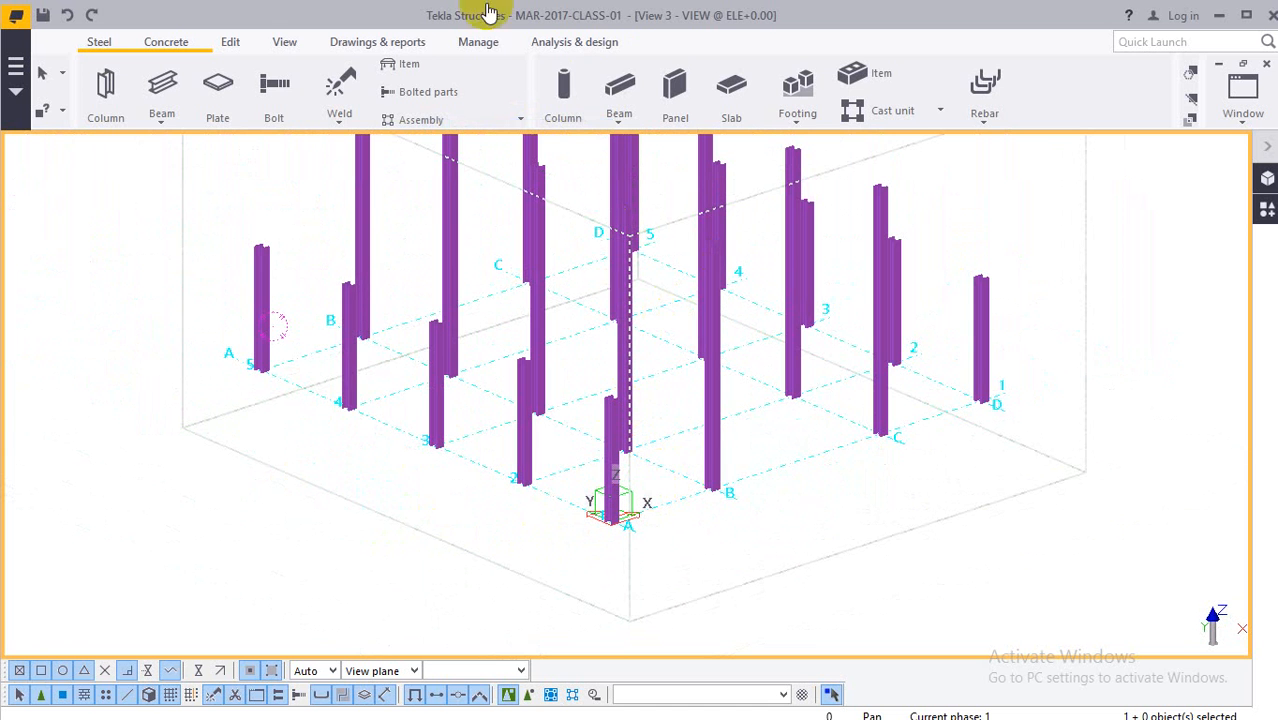
# Bring up the elevation view along grid 1 from the list of visible views.
pyautogui.click(289, 47)
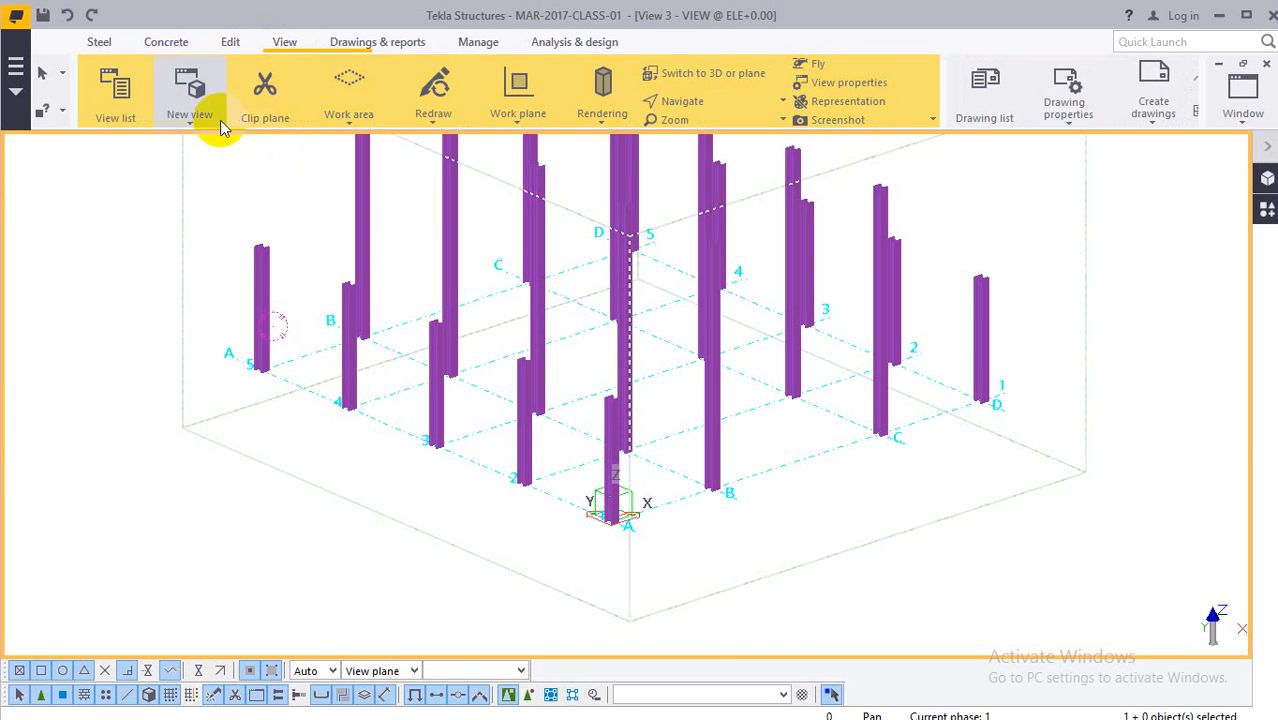
pyautogui.click(114, 98)
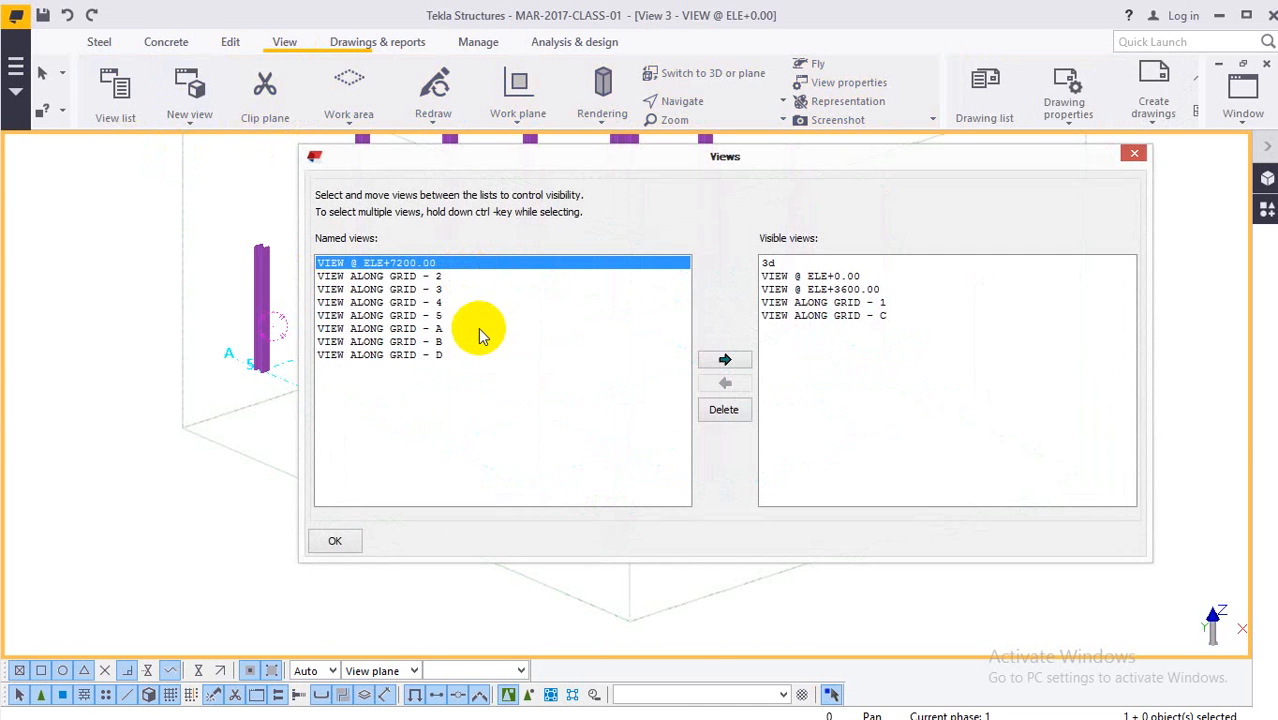
pyautogui.click(843, 303)
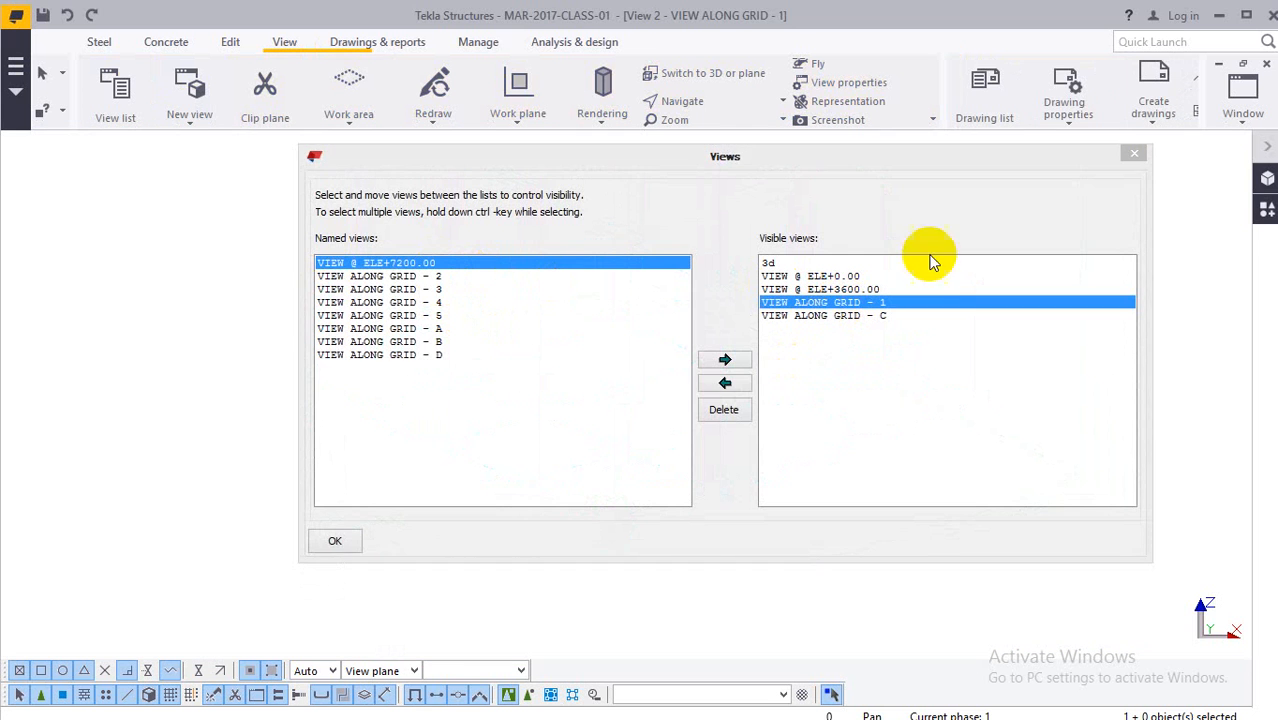
pyautogui.click(1134, 154)
pyautogui.scroll(2, 630, 360)
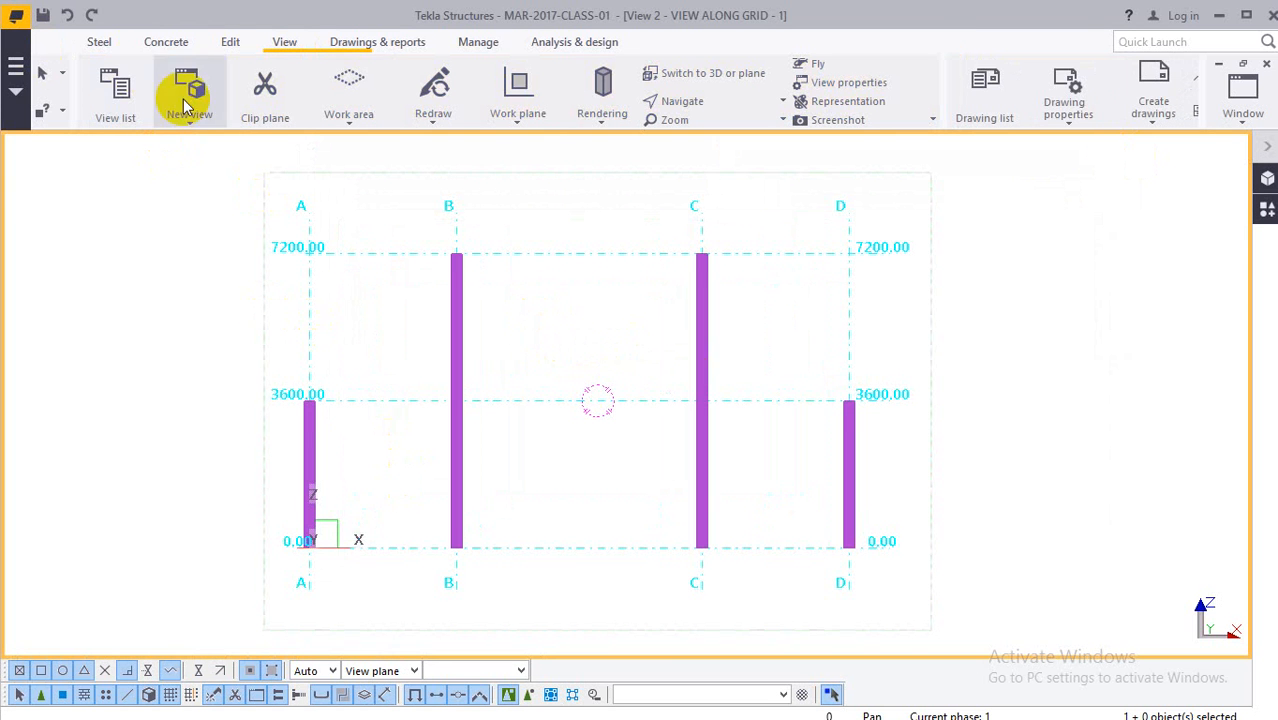
# Start a steel beam with the profile UB203*133*30, check its position settings and accept the beam properties.
pyautogui.click(99, 44)
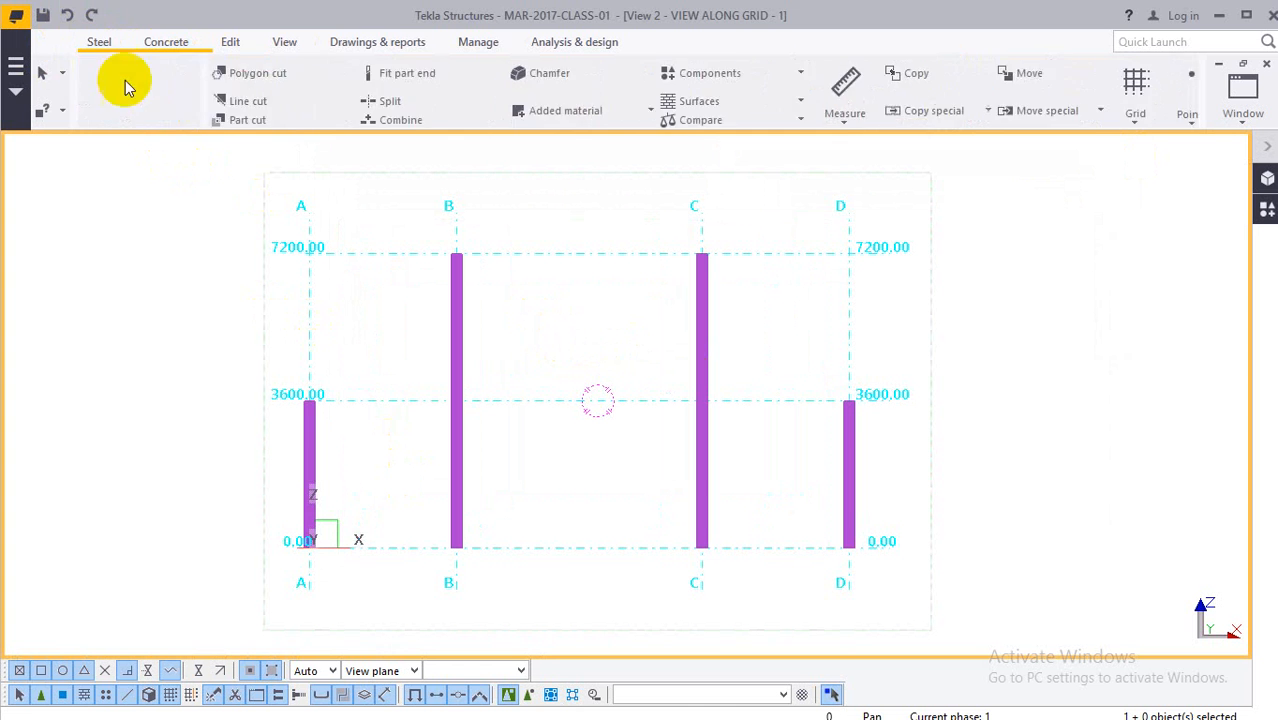
pyautogui.keyDown('shift'); pyautogui.click(166, 88); pyautogui.keyUp('shift')
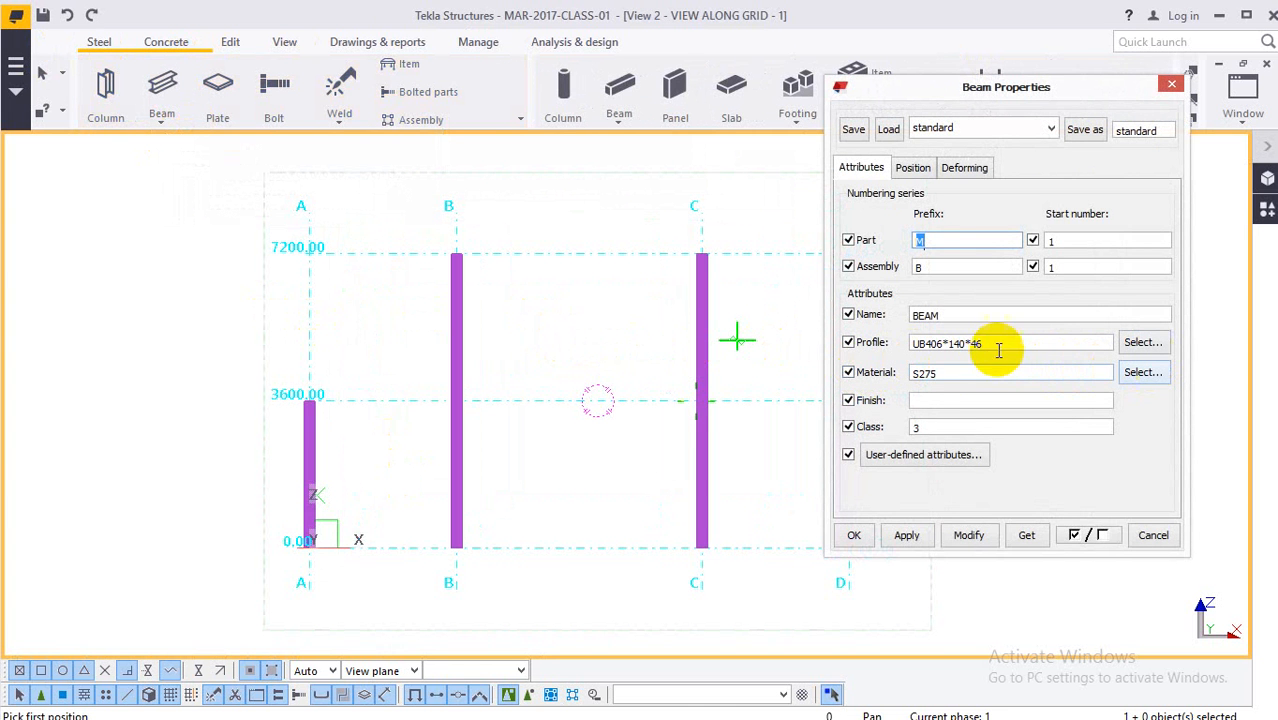
pyautogui.click(1143, 343)
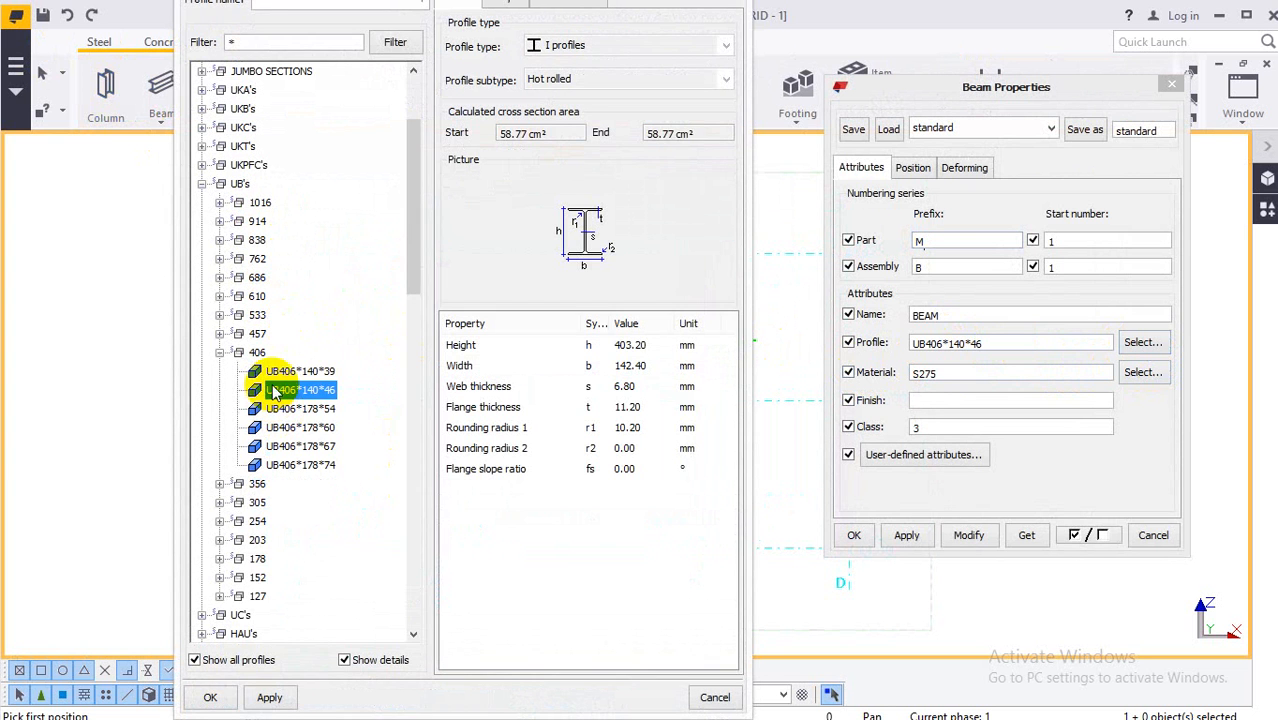
pyautogui.click(220, 352)
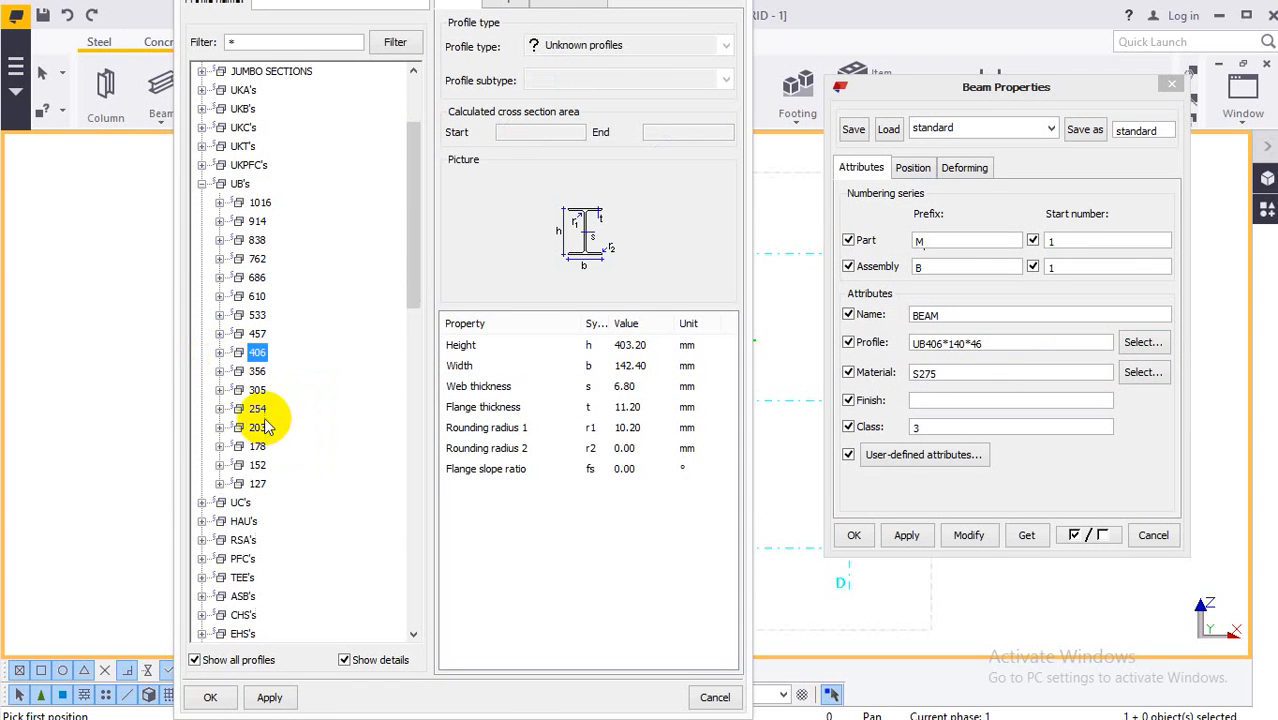
pyautogui.doubleClick(262, 428)
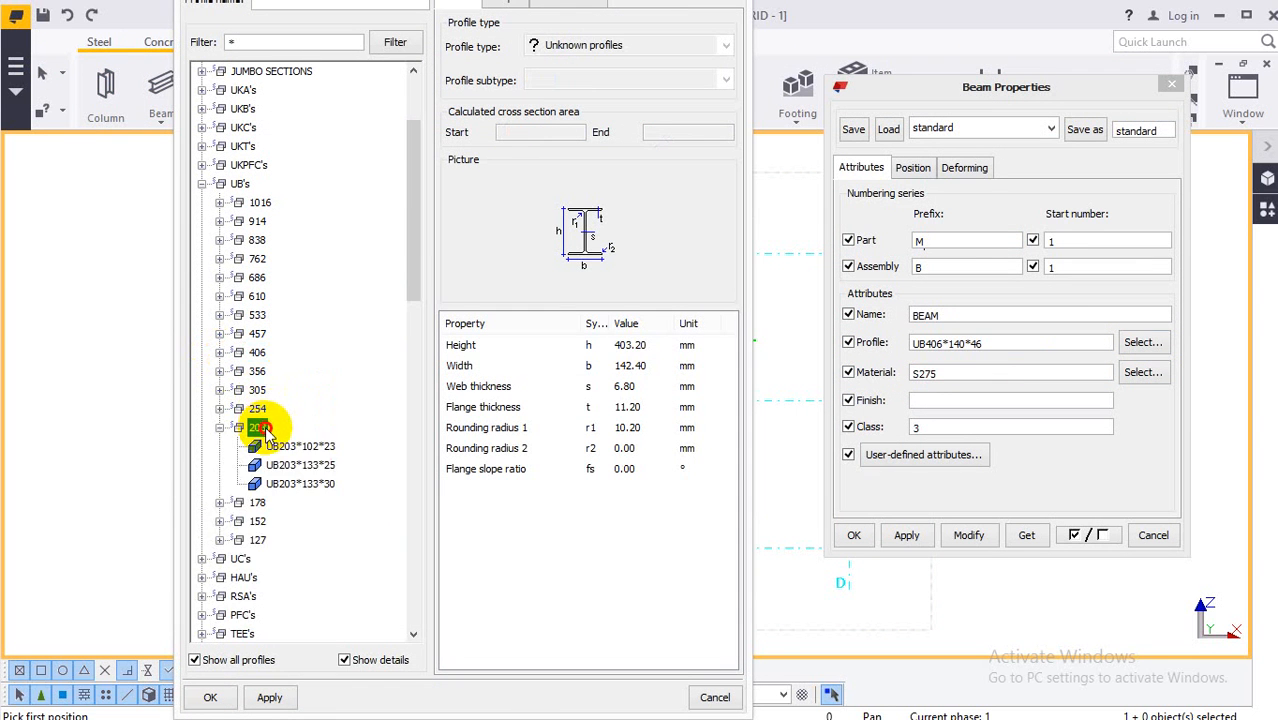
pyautogui.doubleClick(330, 487)
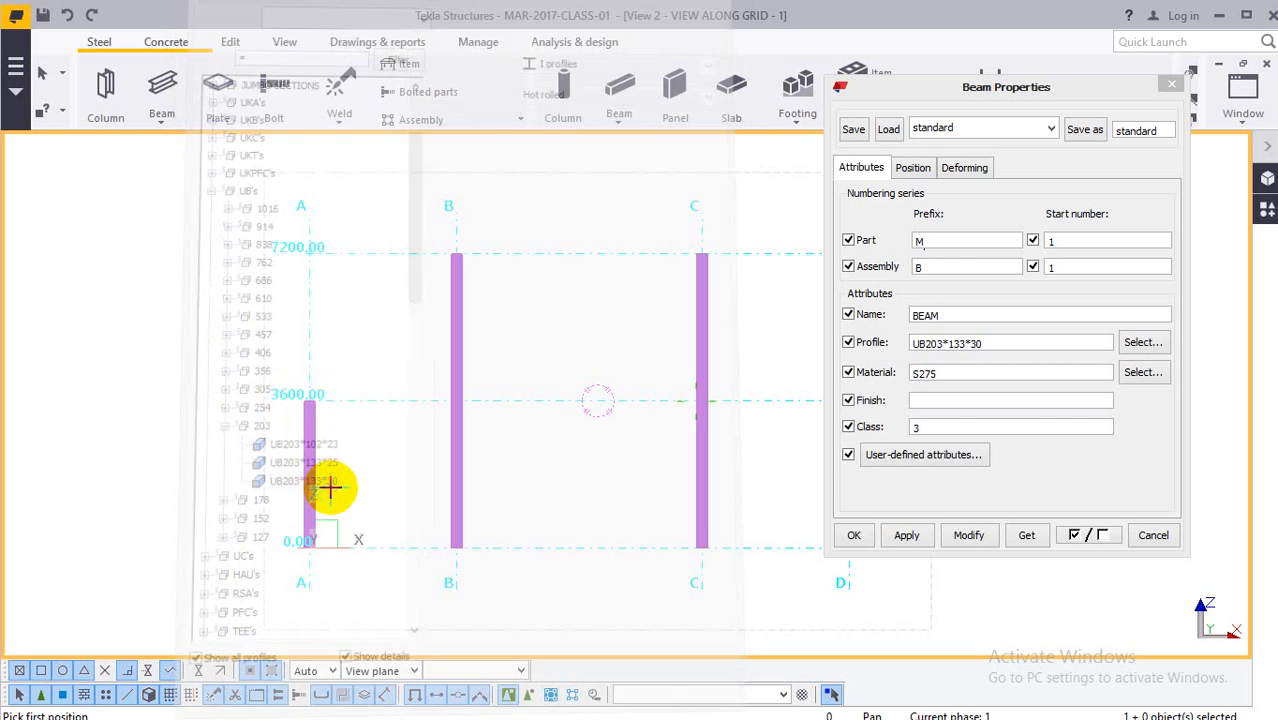
pyautogui.click(906, 535)
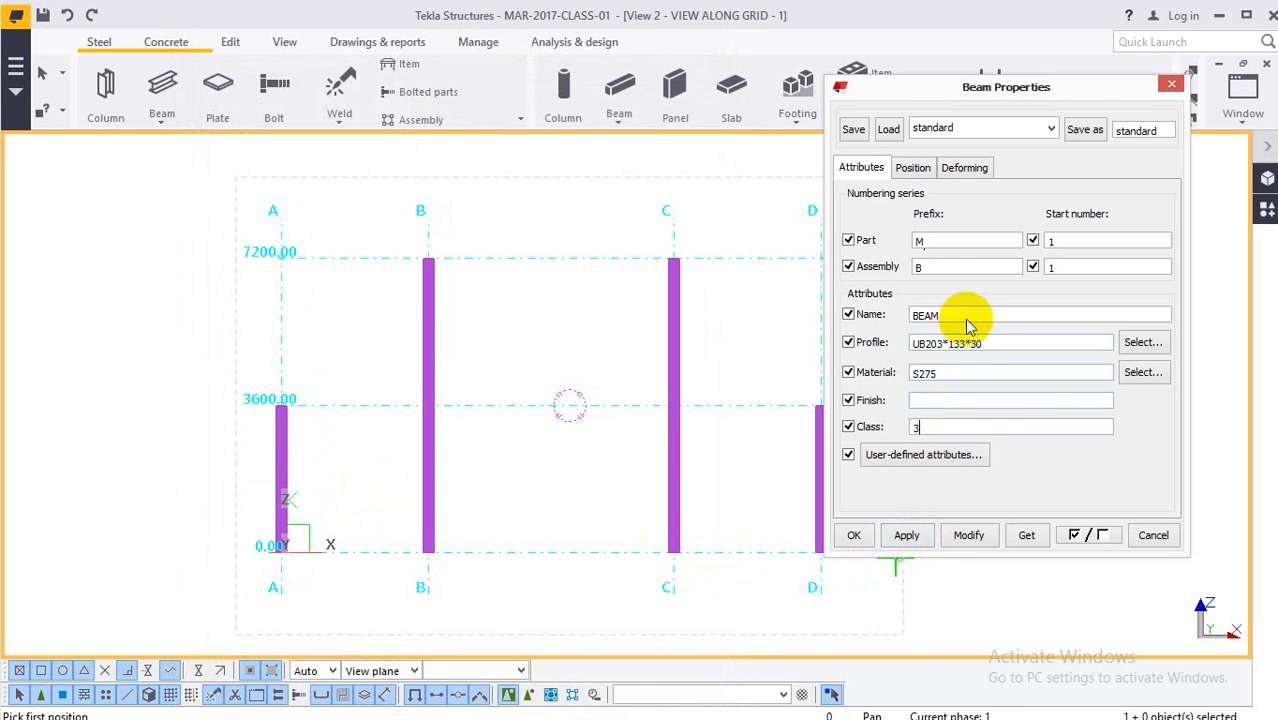
pyautogui.click(910, 167)
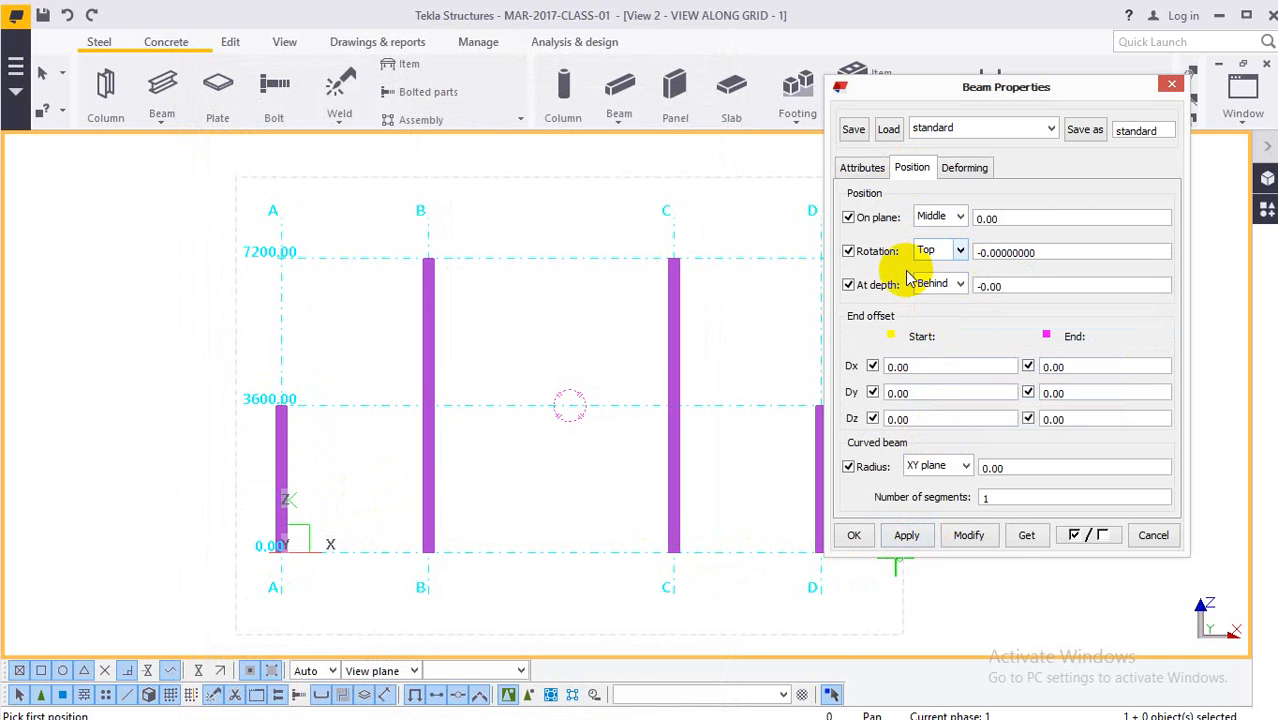
pyautogui.click(849, 535)
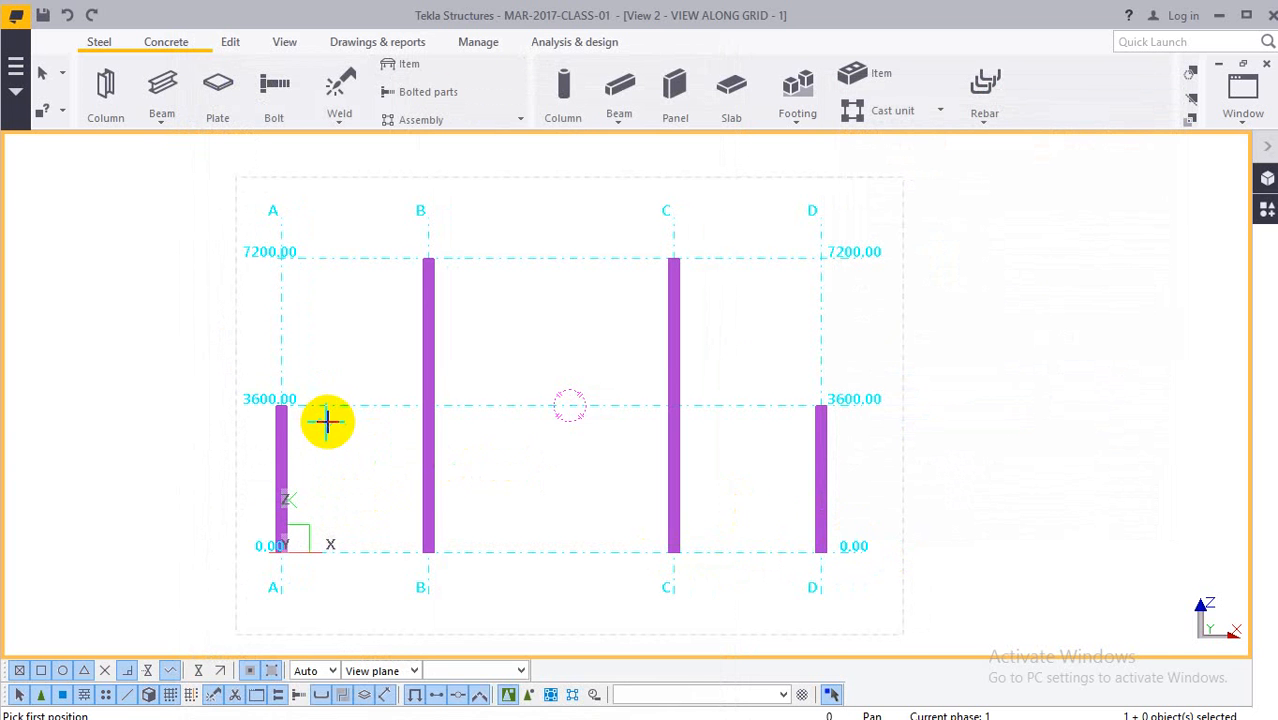
# Turn off snapping to geometry lines and points while working at the head of the grid A column.
pyautogui.scroll(3, 300, 425)
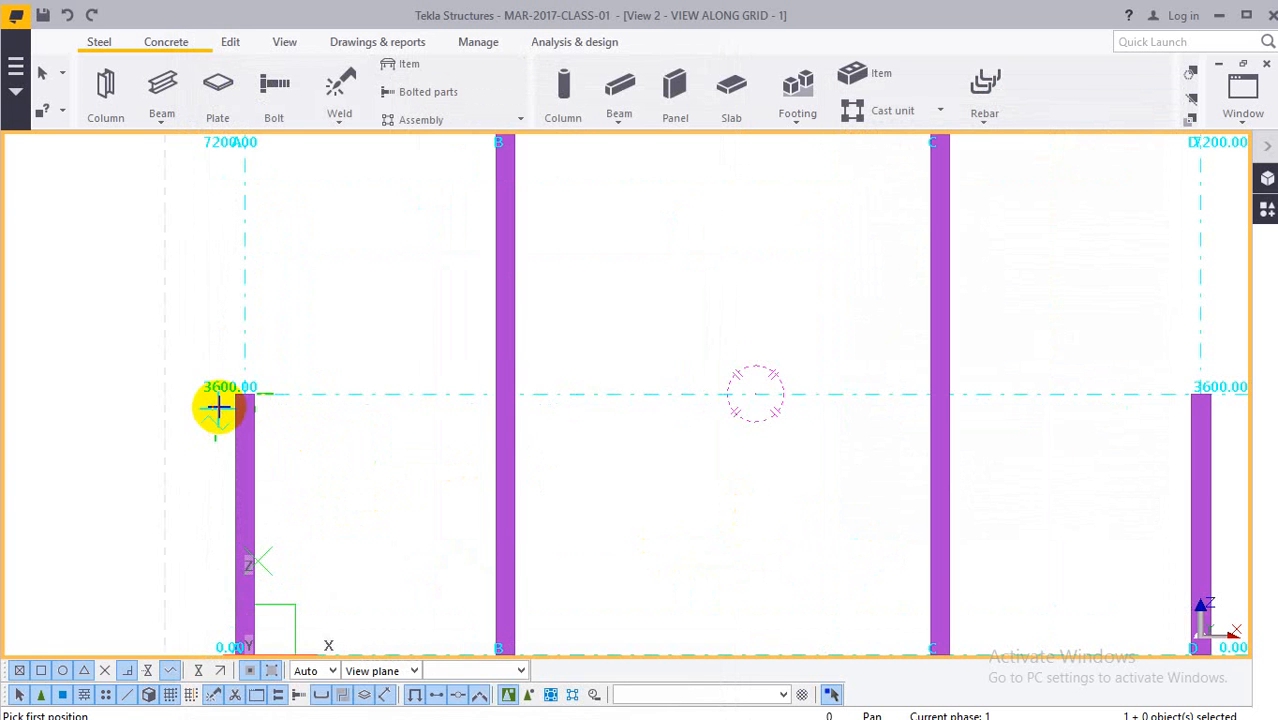
pyautogui.scroll(3, 217, 406)
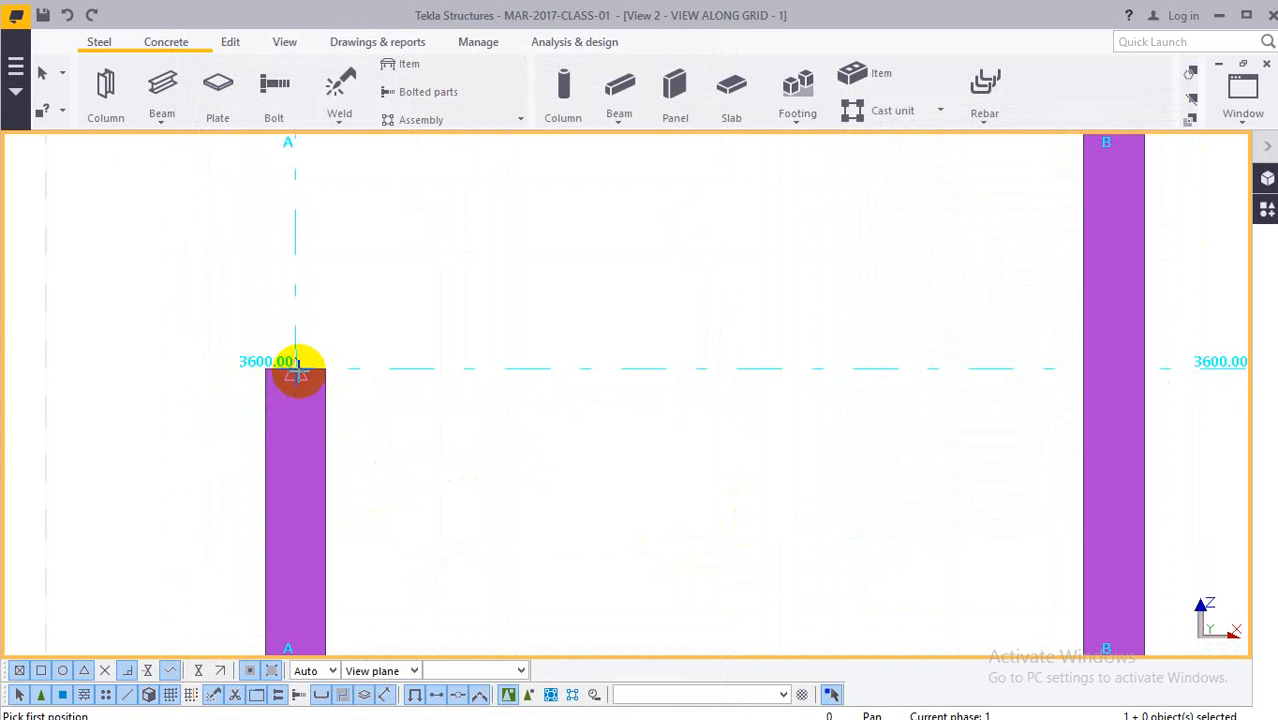
pyautogui.scroll(2, 296, 374)
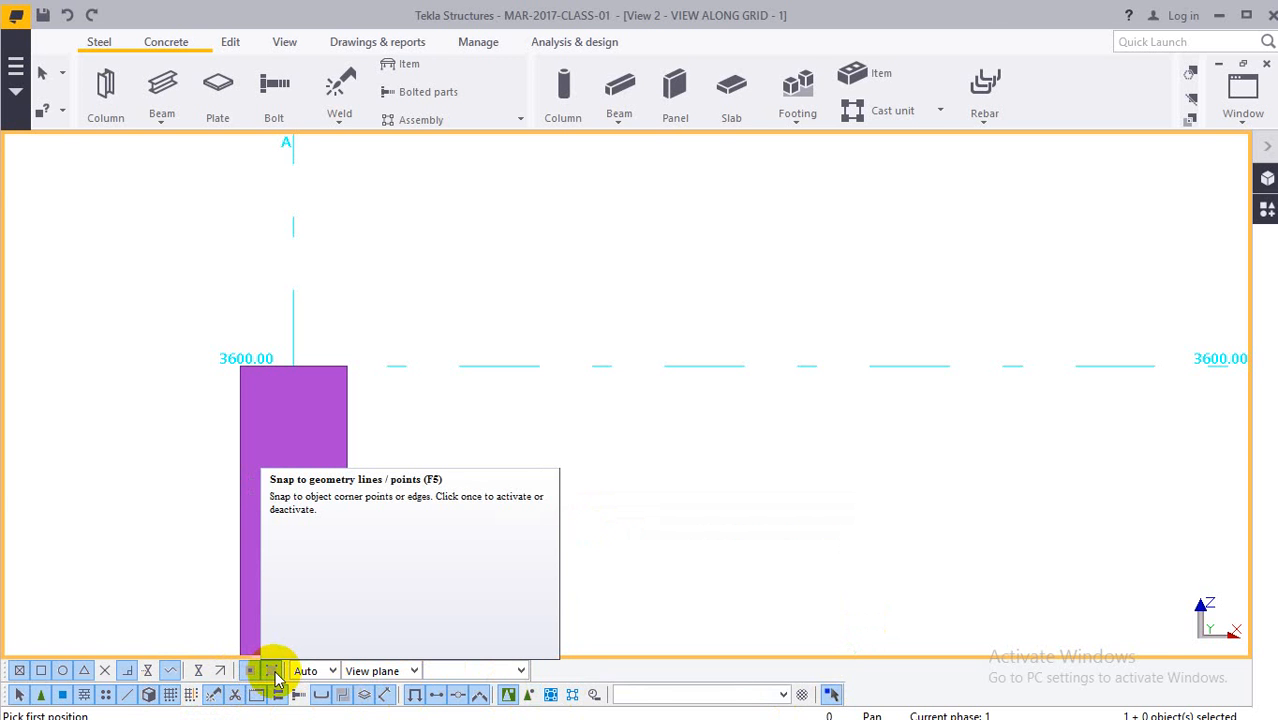
pyautogui.click(263, 369)
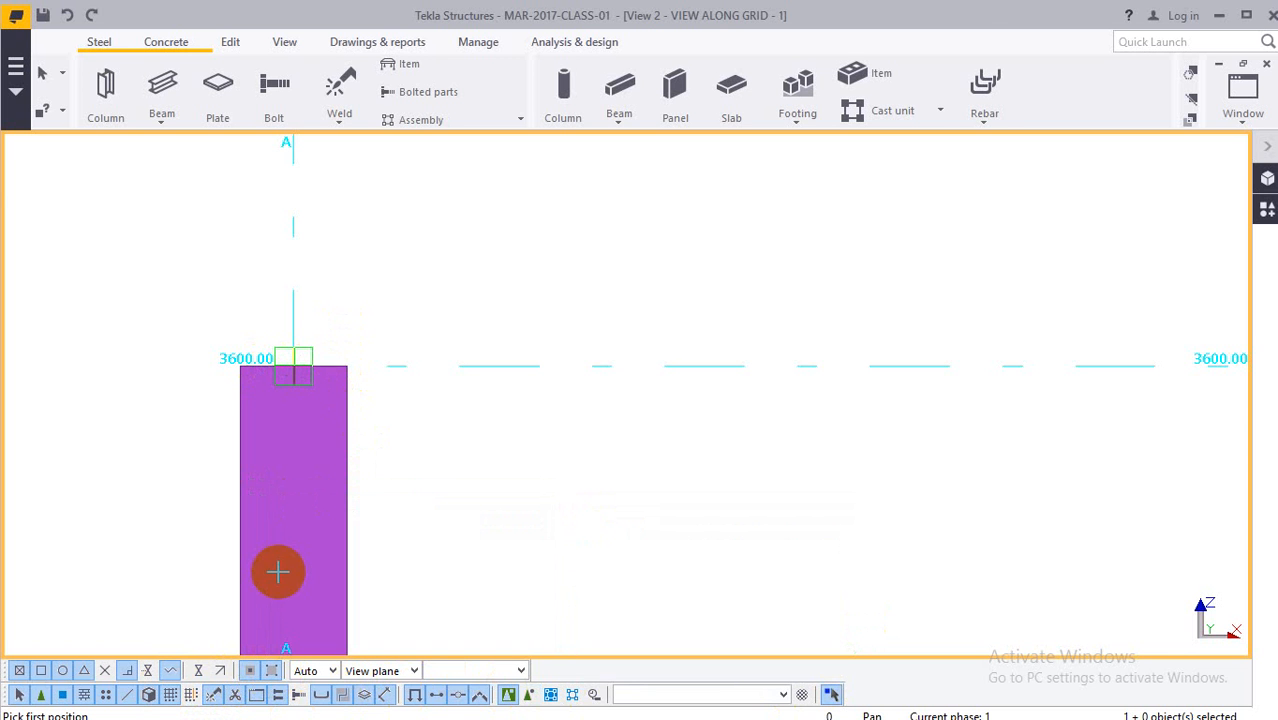
pyautogui.click(272, 670)
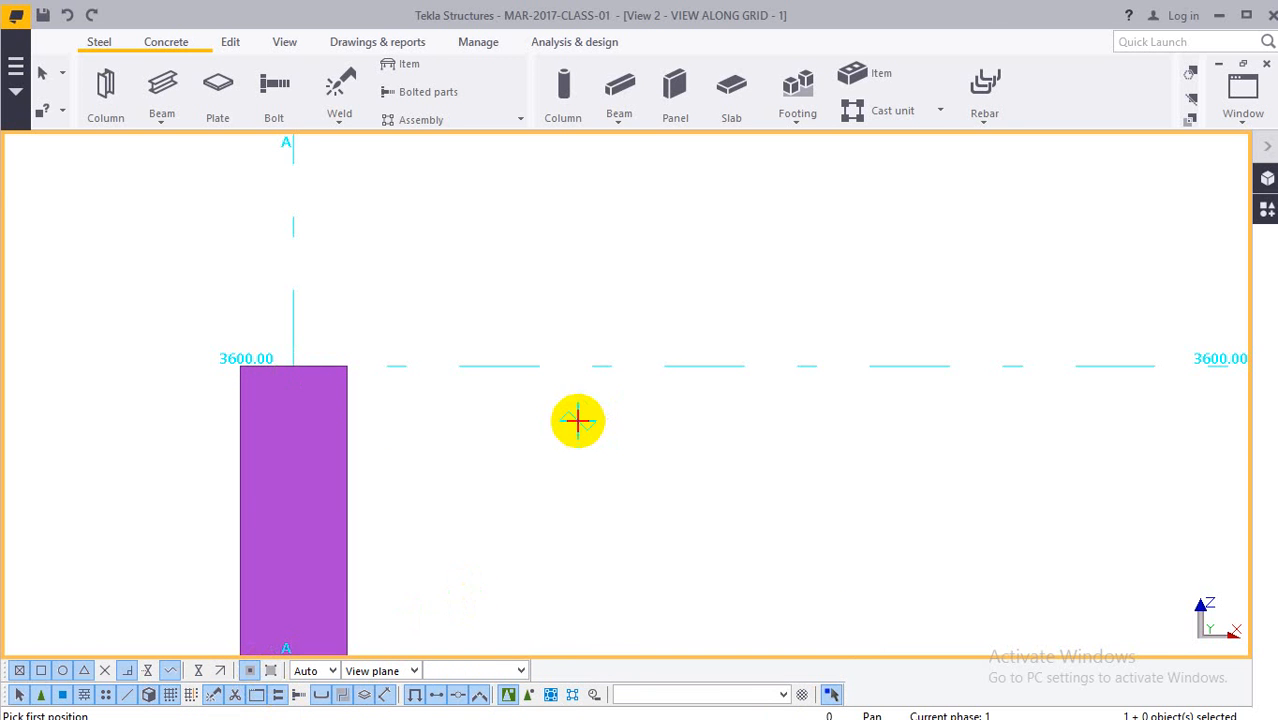
# Place a beam between the grid A and grid B columns at the 3600 level.
pyautogui.click(319, 368)
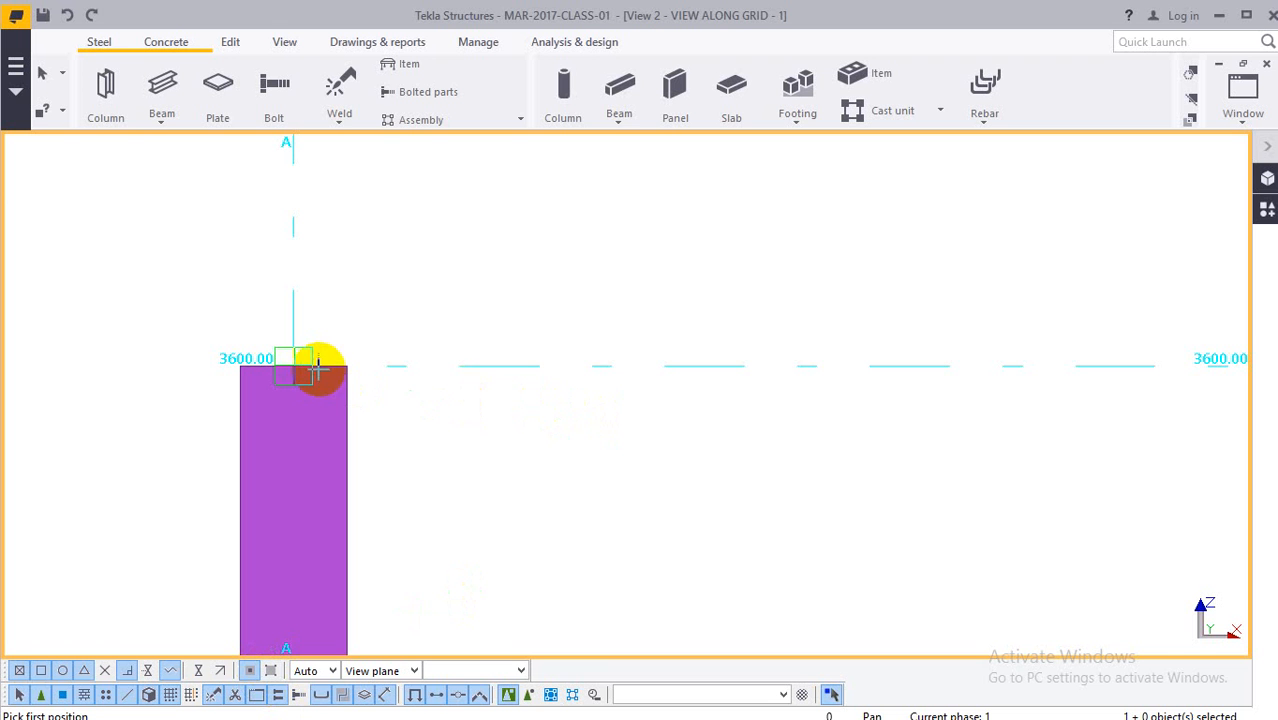
pyautogui.click(319, 368)
pyautogui.scroll(-5, 618, 397)
pyautogui.moveTo(993, 428); pyautogui.dragTo(439, 374, button='middle')
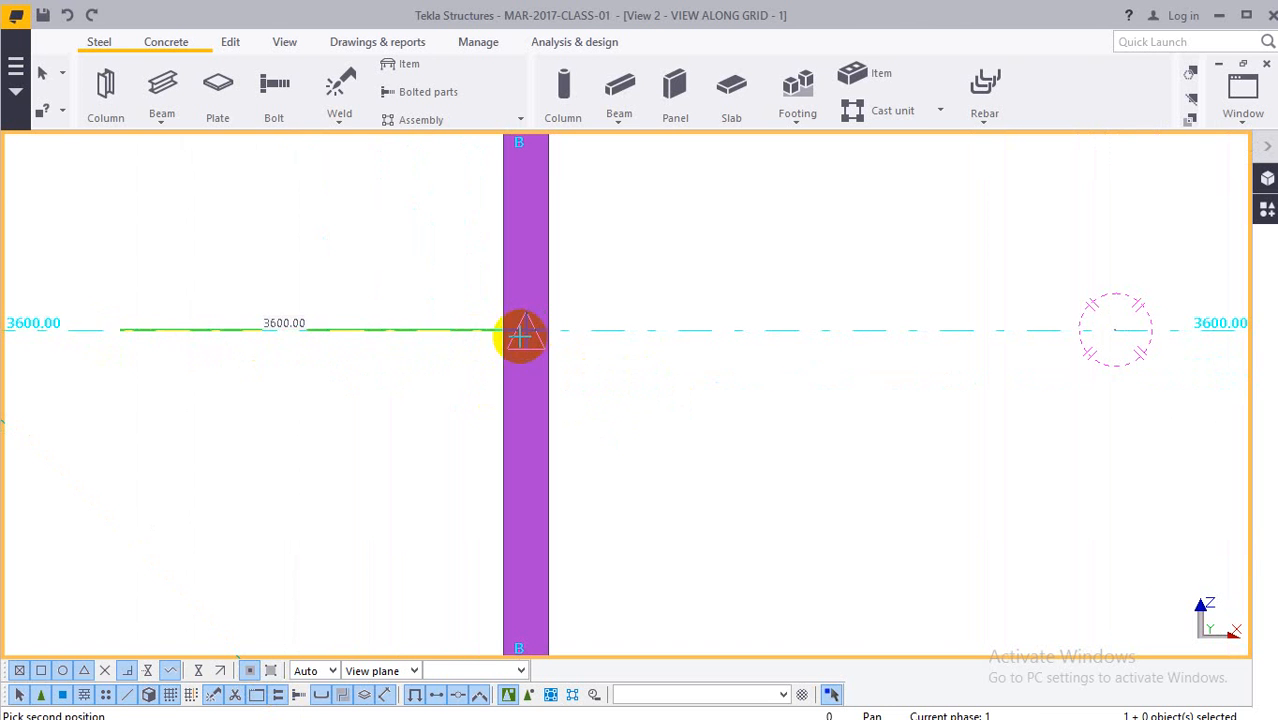
pyautogui.click(521, 337)
# Place a beam between the grid D and grid C columns at the 3600 level.
pyautogui.scroll(-2, 462, 408)
pyautogui.moveTo(462, 408); pyautogui.dragTo(177, 354, button='middle')
pyautogui.scroll(-4, 510, 445)
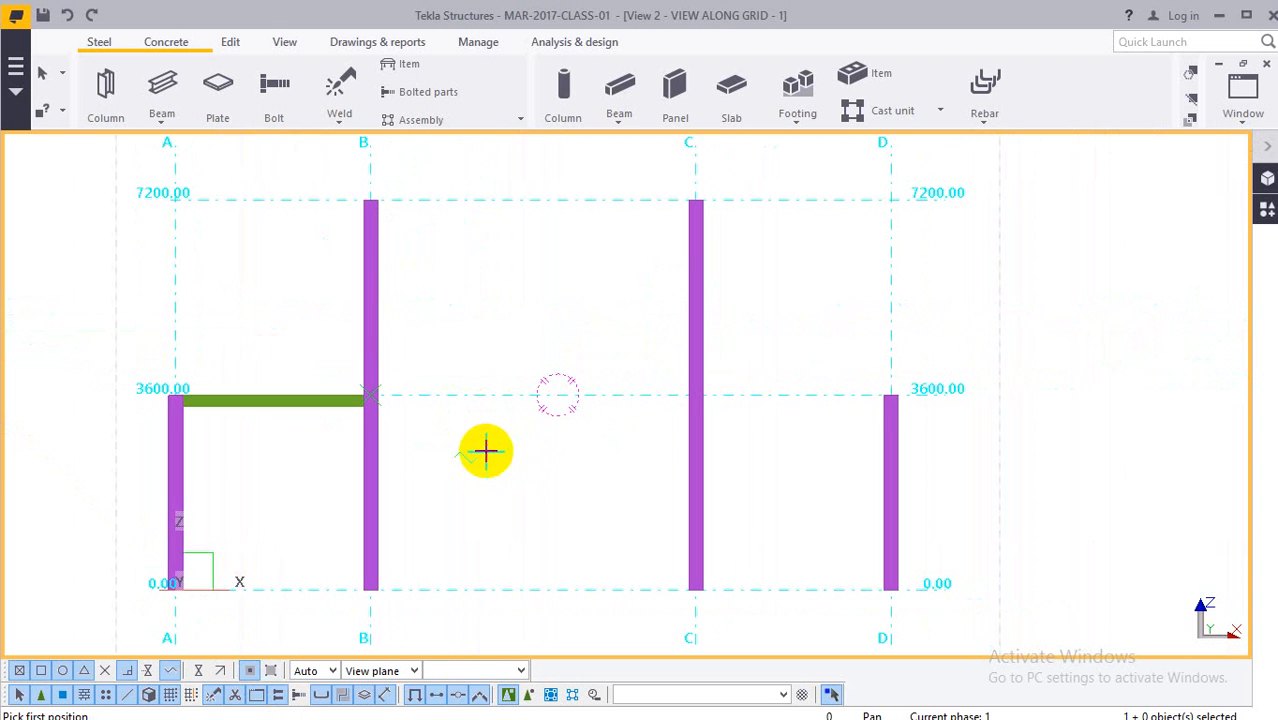
pyautogui.click(890, 400)
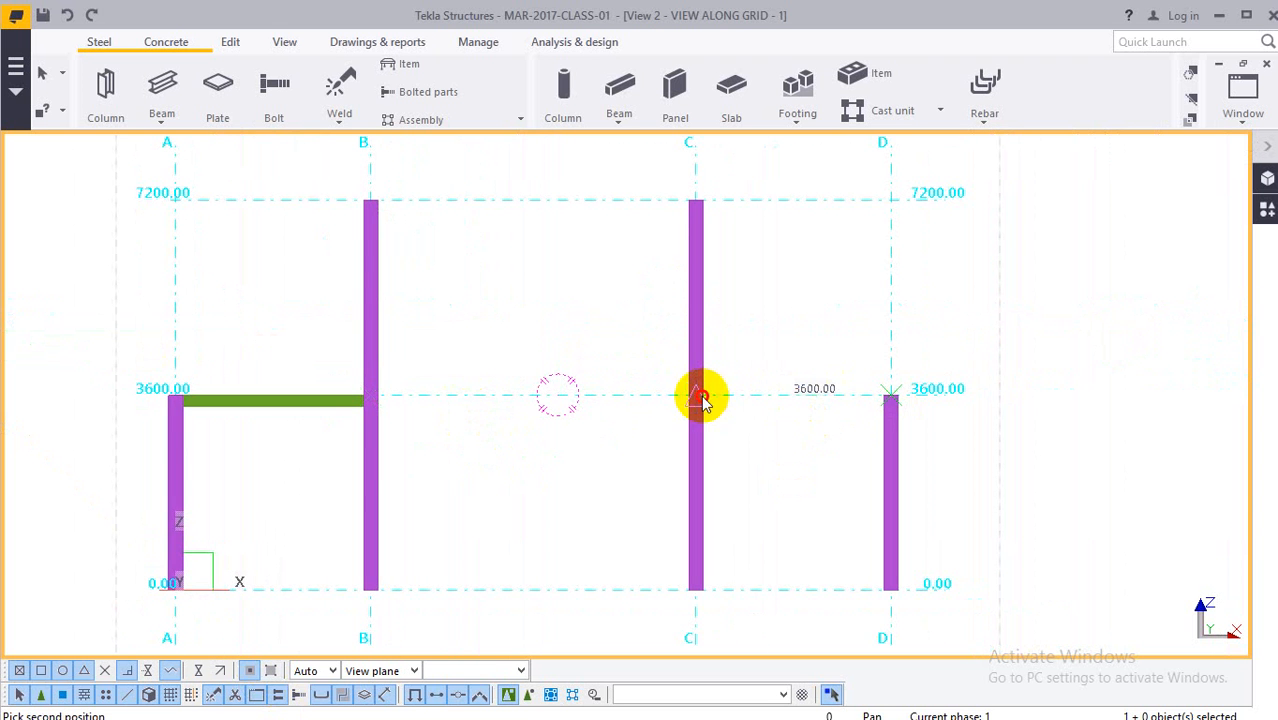
pyautogui.click(702, 398)
# Place a beam between the grid B and grid C columns at the 7200 level and end the beam command.
pyautogui.moveTo(527, 380); pyautogui.dragTo(532, 458, button='middle')
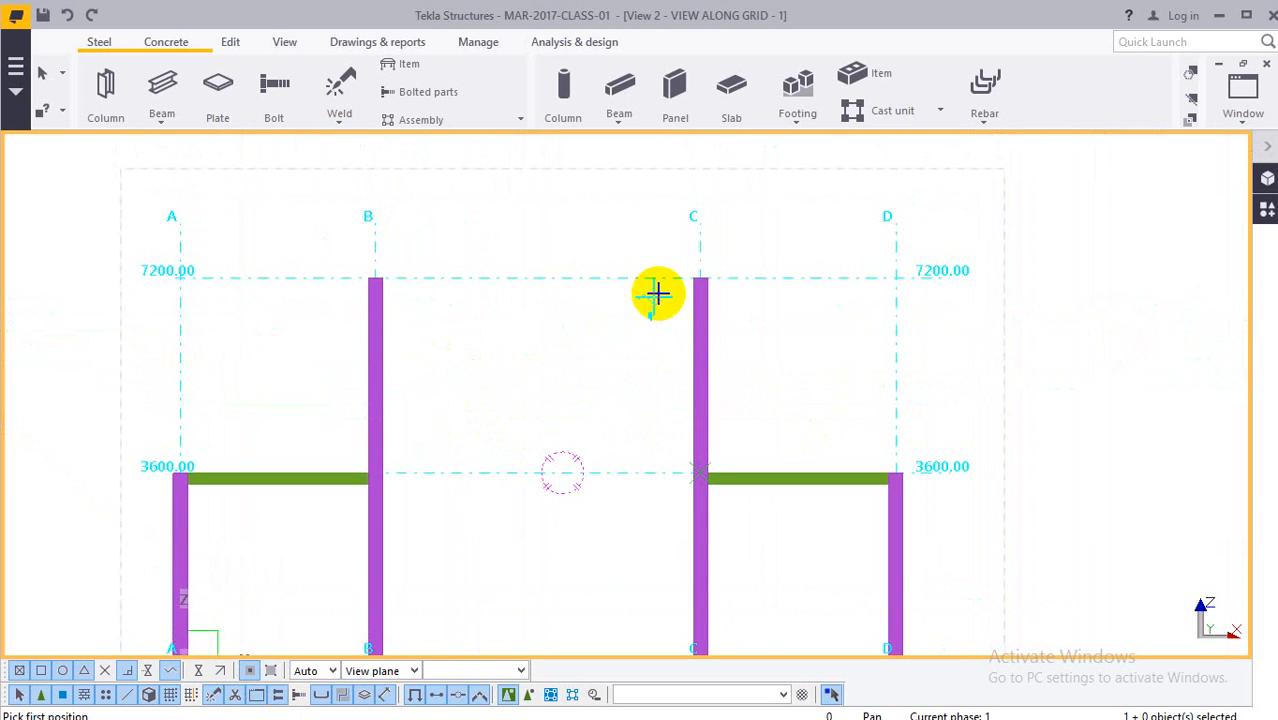
pyautogui.click(375, 277)
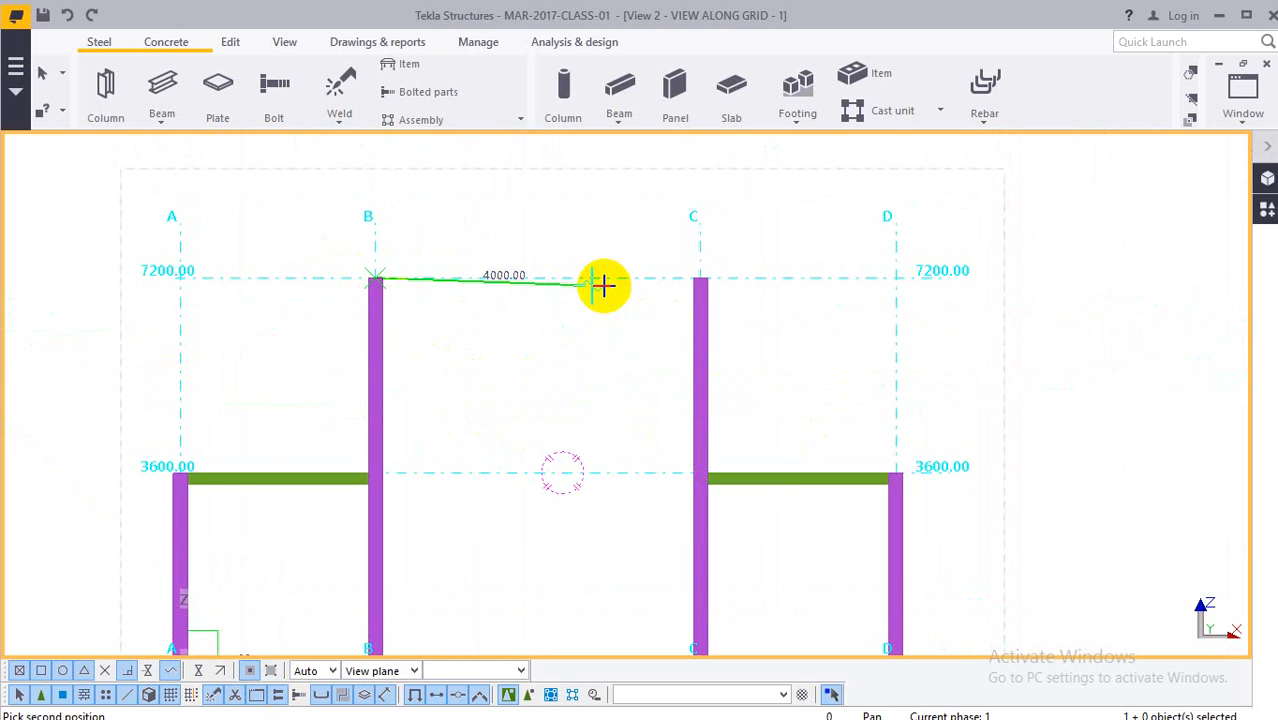
pyautogui.click(698, 287)
pyautogui.rightClick(571, 332)
pyautogui.click(590, 340)
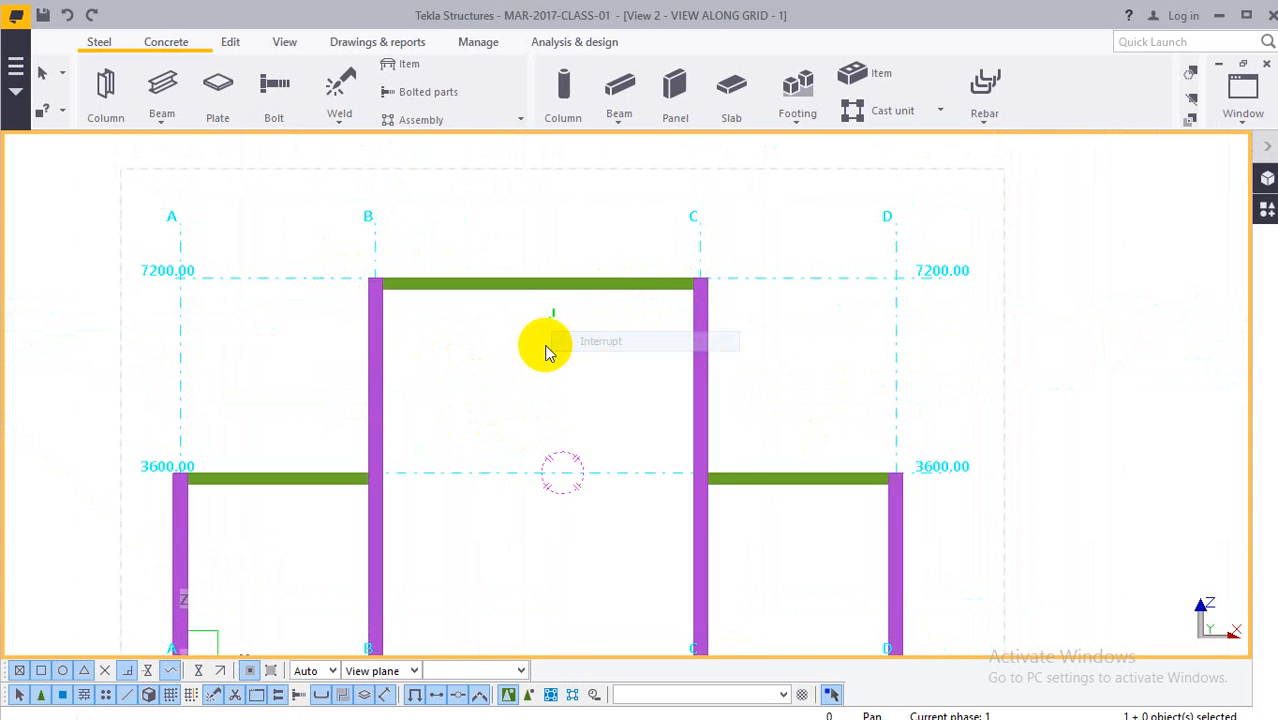
pyautogui.scroll(-2, 535, 345)
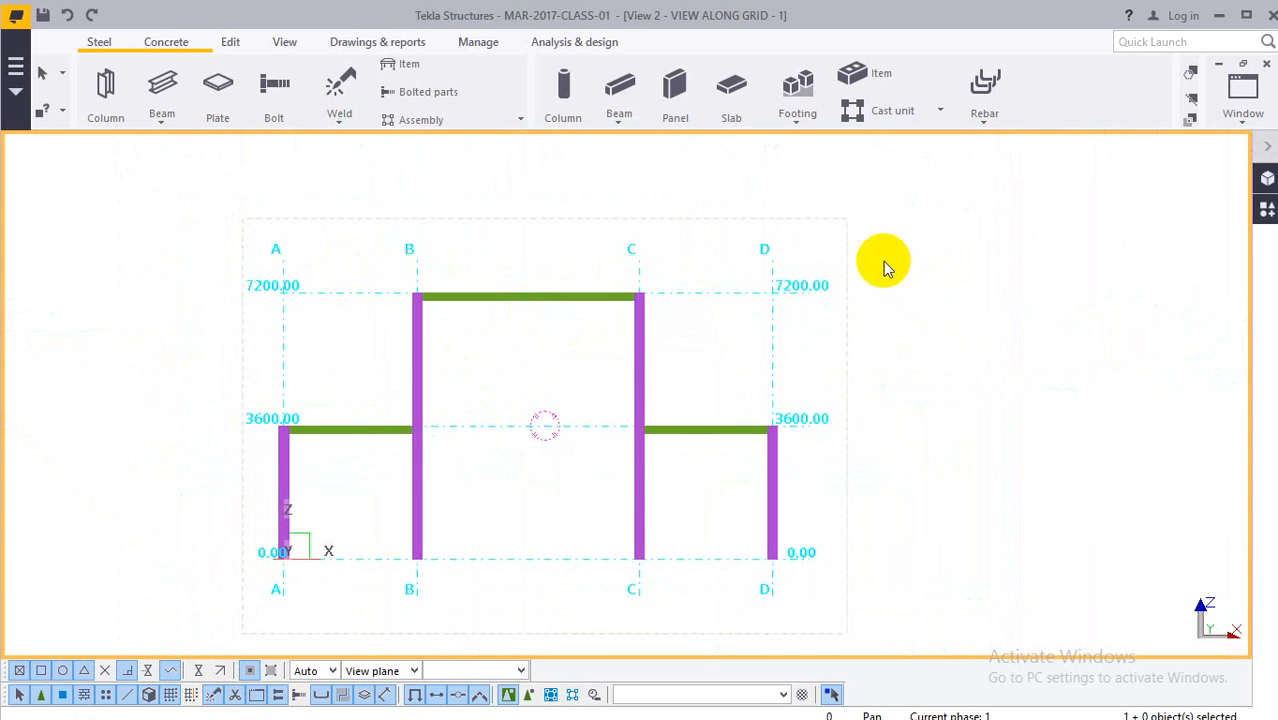
# In the 3D view, copy the three grid 1 beams to grid lines 2, 3, 4 and 5 and end the copy command.
pyautogui.click(1248, 110)
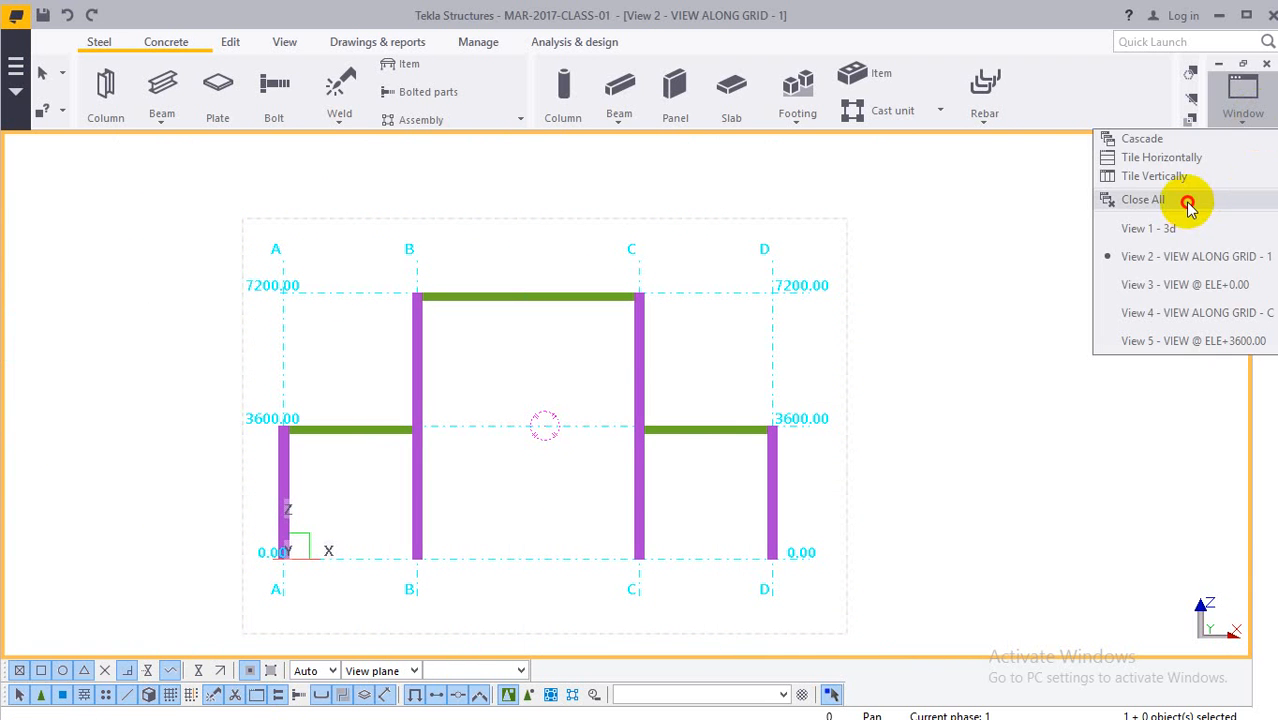
pyautogui.click(1188, 204)
pyautogui.click(1245, 115)
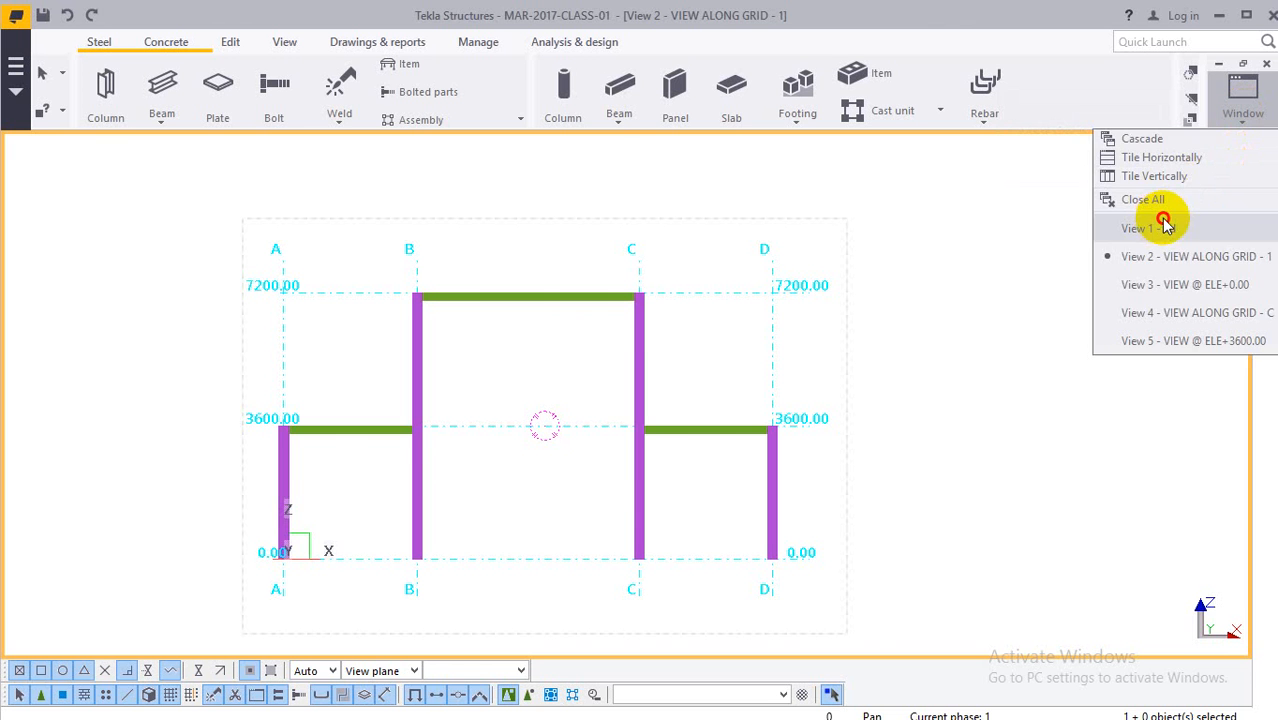
pyautogui.click(1163, 227)
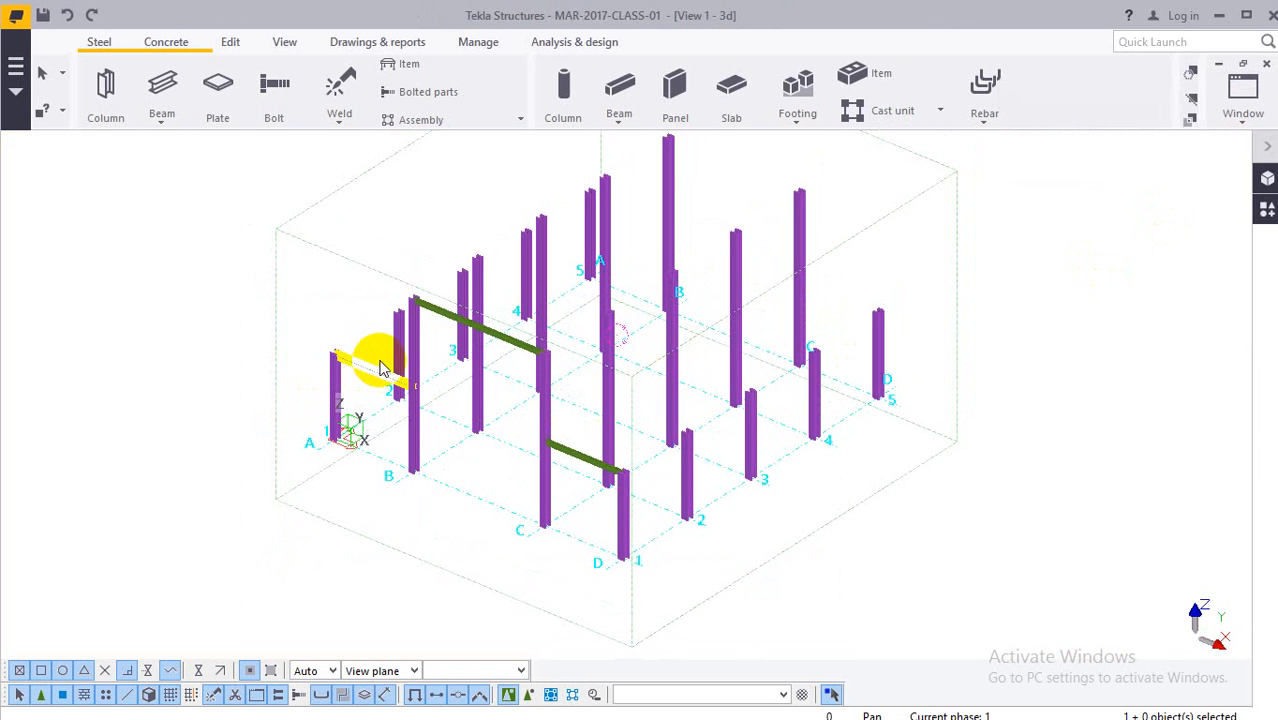
pyautogui.keyDown('ctrl'); pyautogui.click(465, 322); pyautogui.keyUp('ctrl')
pyautogui.keyDown('ctrl'); pyautogui.click(580, 462); pyautogui.keyUp('ctrl')
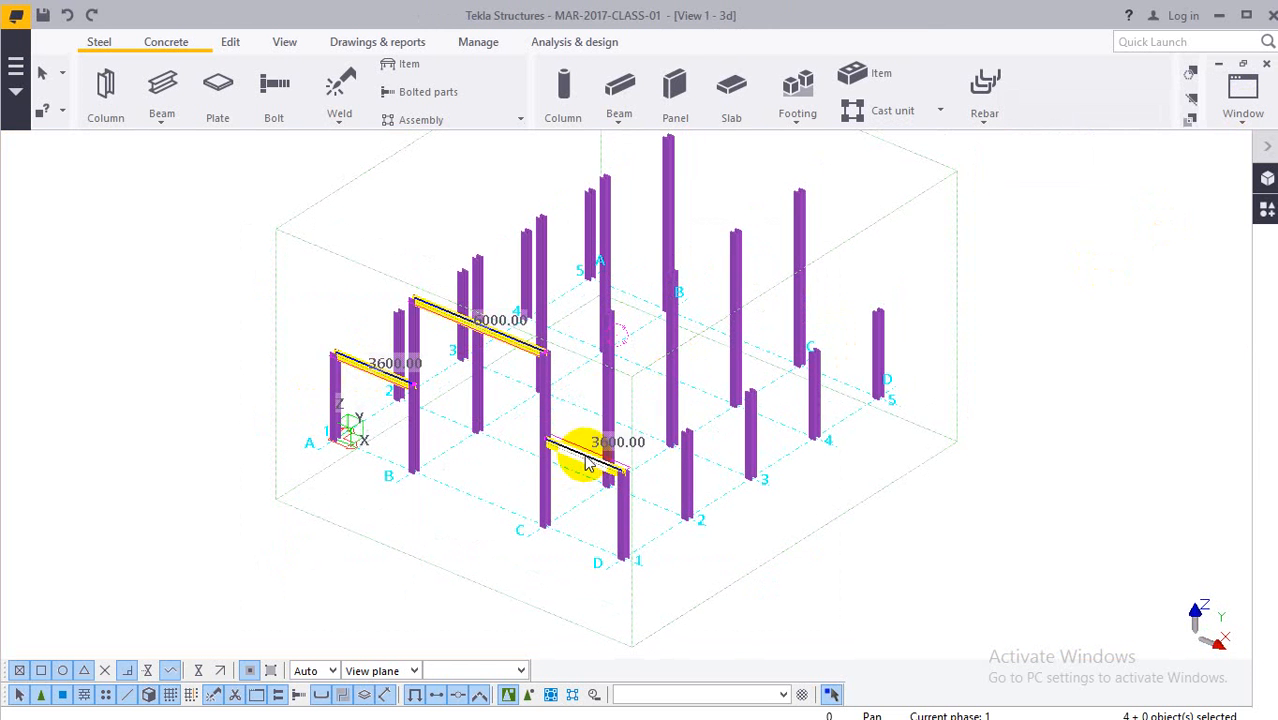
pyautogui.rightClick(150, 294)
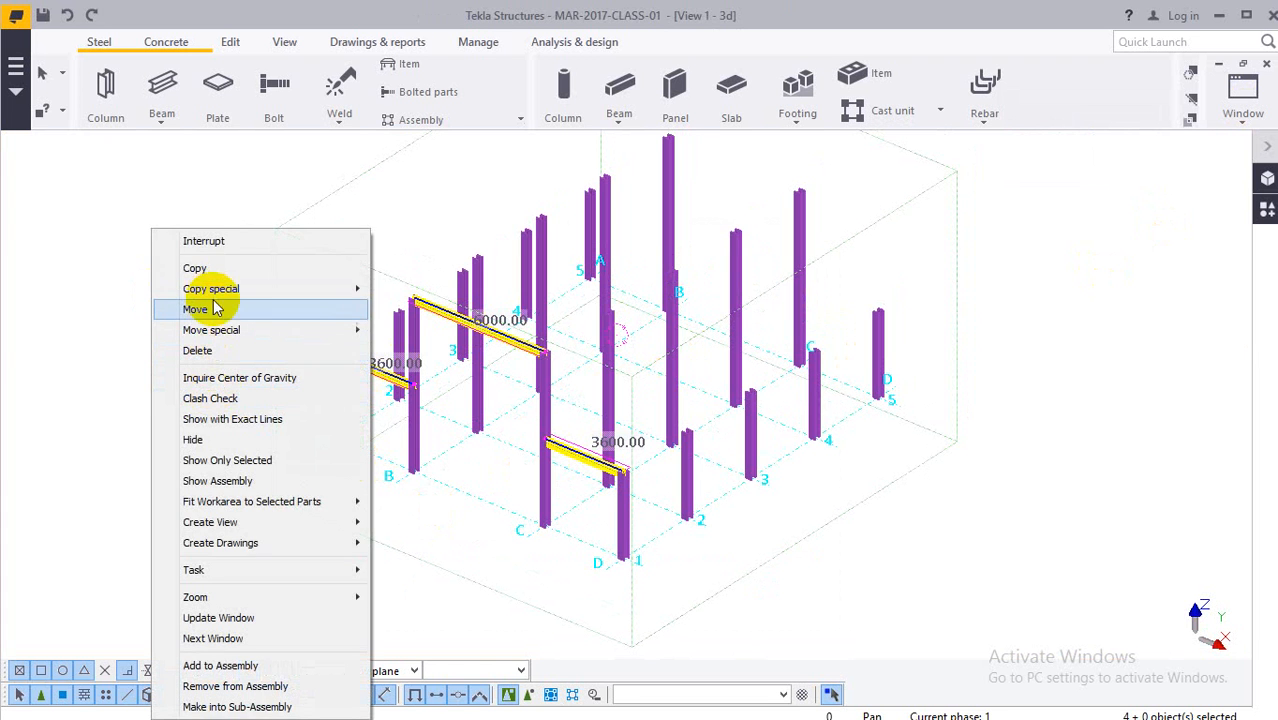
pyautogui.click(226, 269)
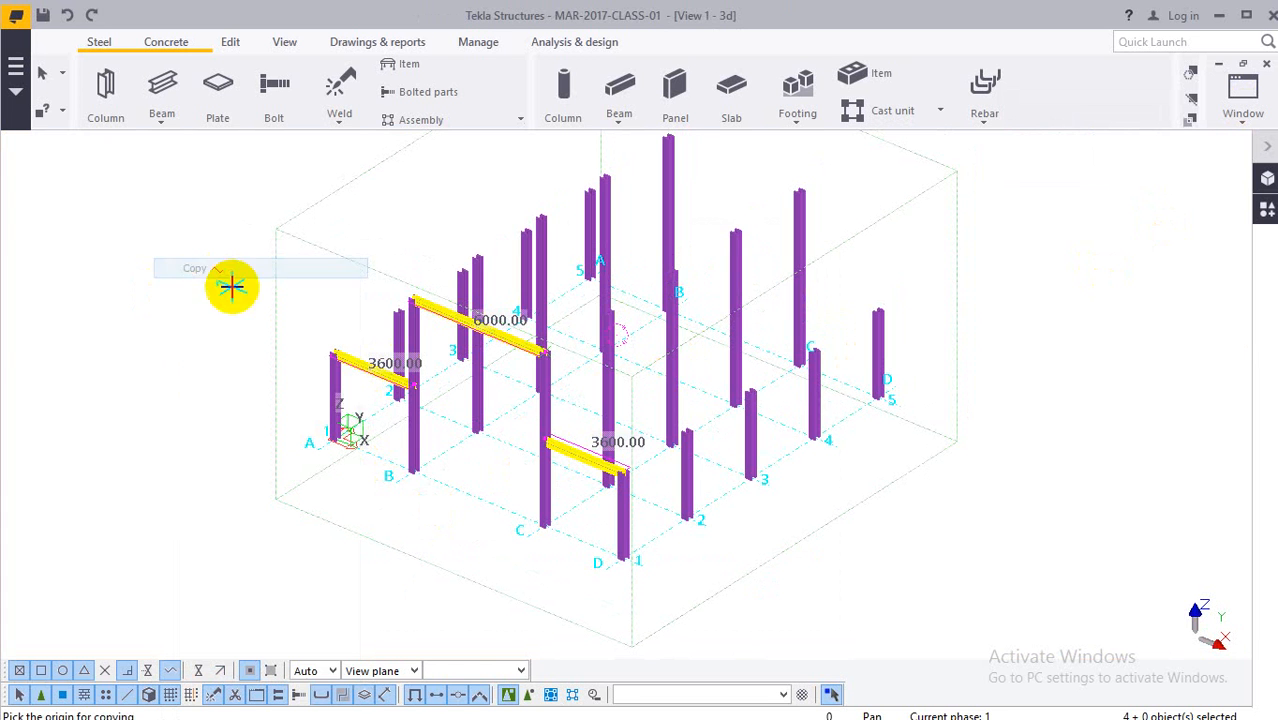
pyautogui.click(646, 569)
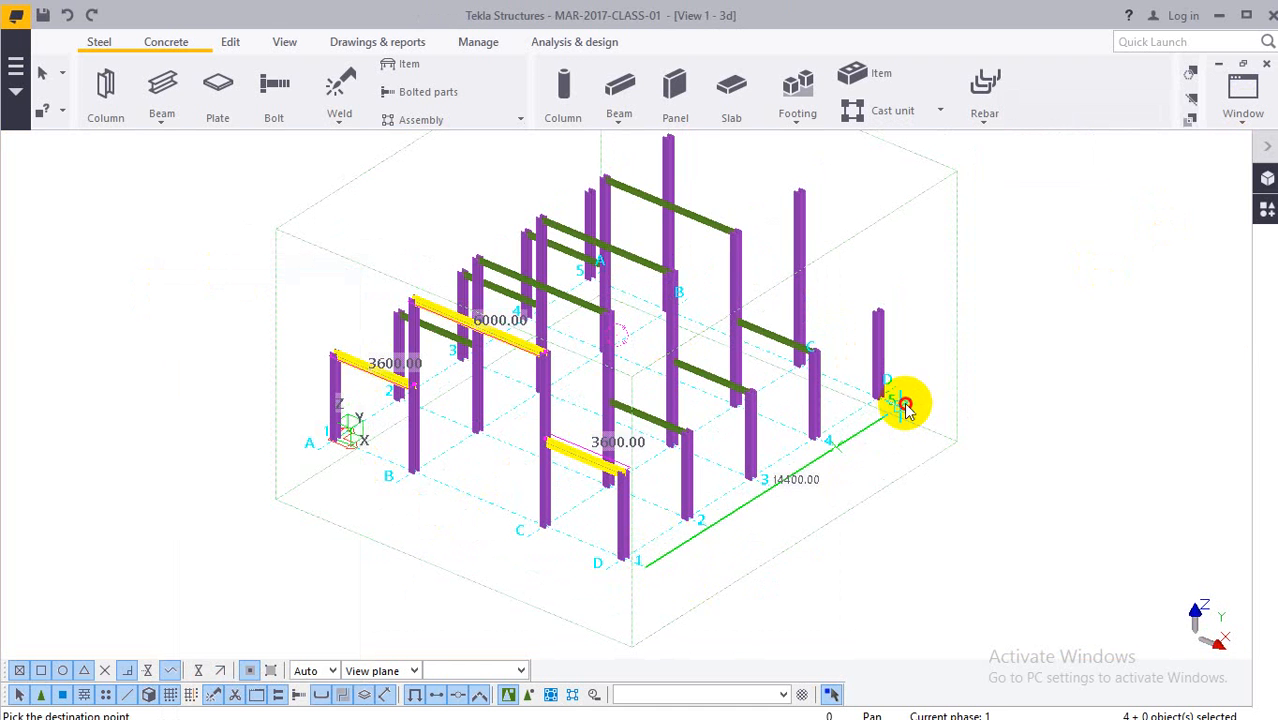
pyautogui.click(966, 352)
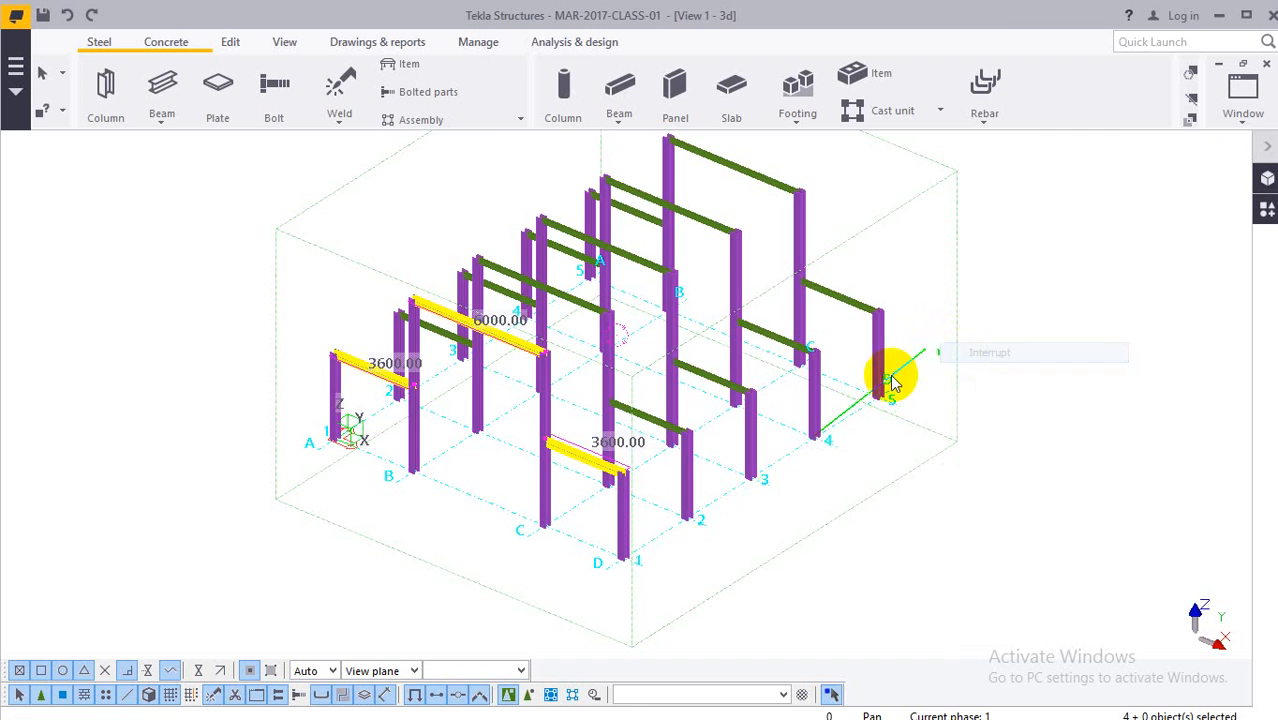
# Examine the copied beams and their column connections in 3D from another side of the frame.
pyautogui.scroll(-2, 617, 430)
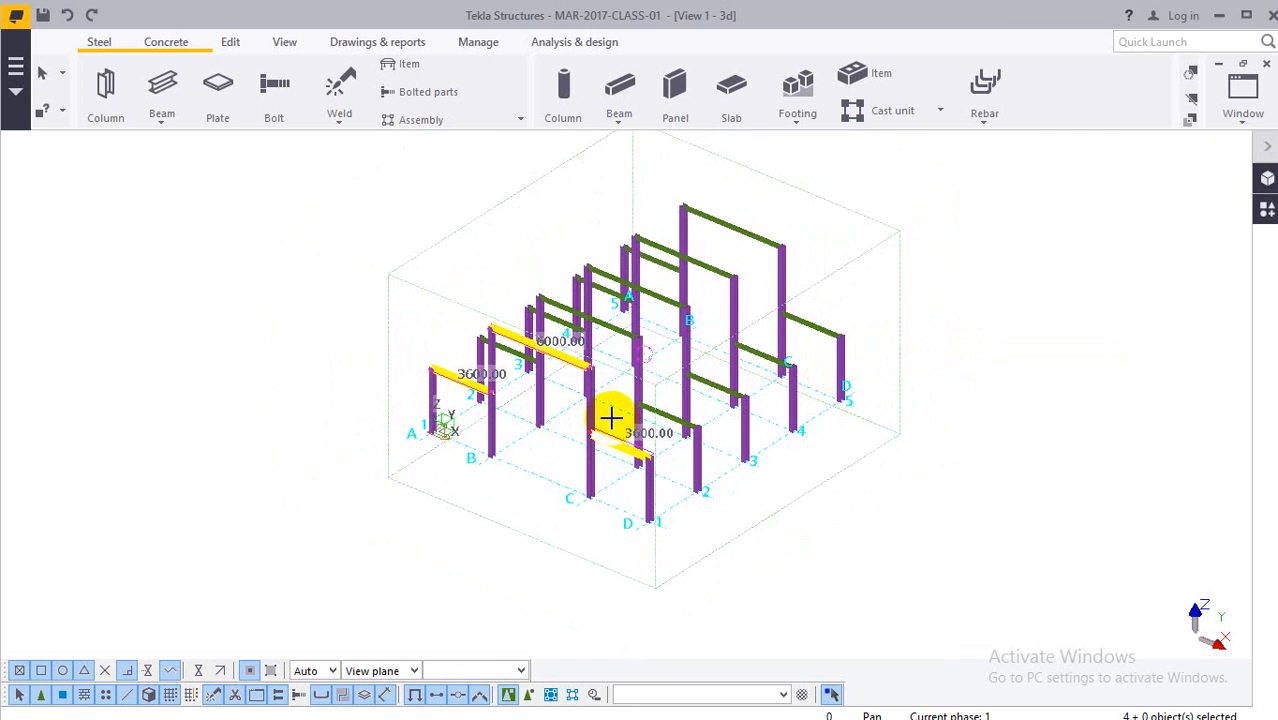
pyautogui.keyDown('ctrl'); pyautogui.moveTo(614, 390); pyautogui.dragTo(855, 415, button='middle'); pyautogui.keyUp('ctrl')
pyautogui.rightClick(988, 372)
pyautogui.click(1037, 382)
pyautogui.scroll(2, 655, 490)
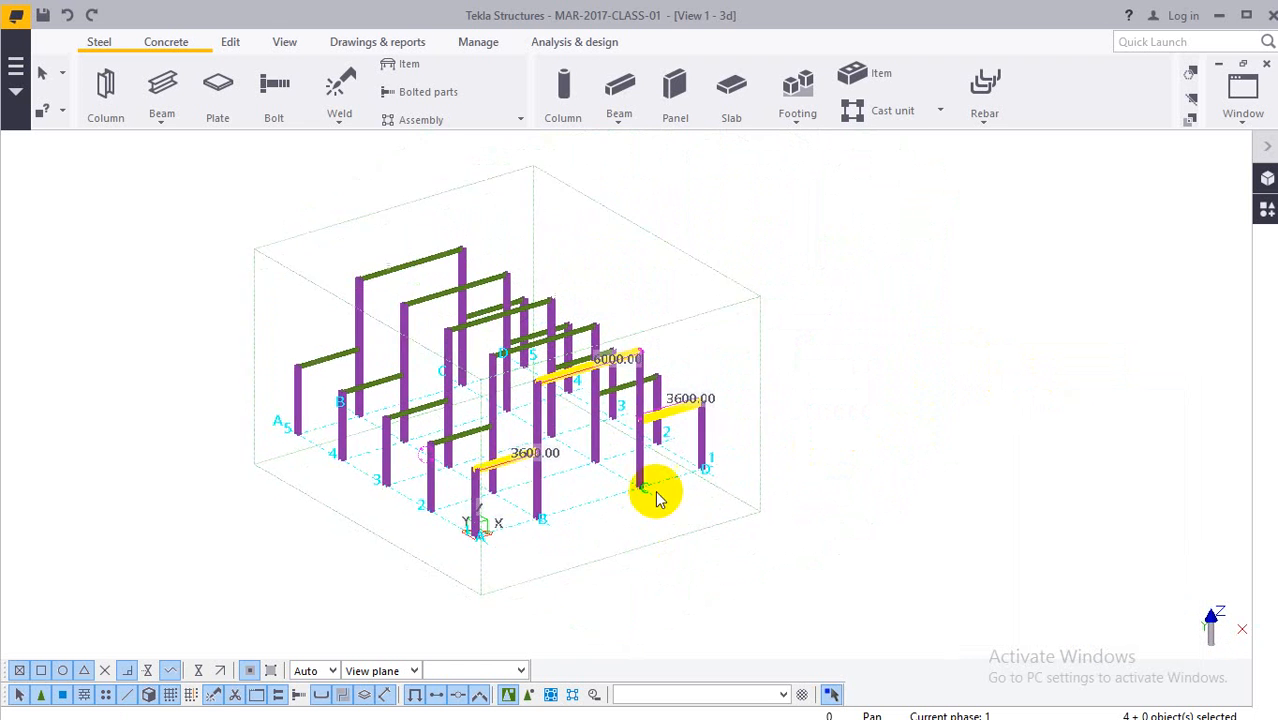
pyautogui.moveTo(655, 490); pyautogui.dragTo(497, 488, button='middle')
pyautogui.scroll(1, 516, 479)
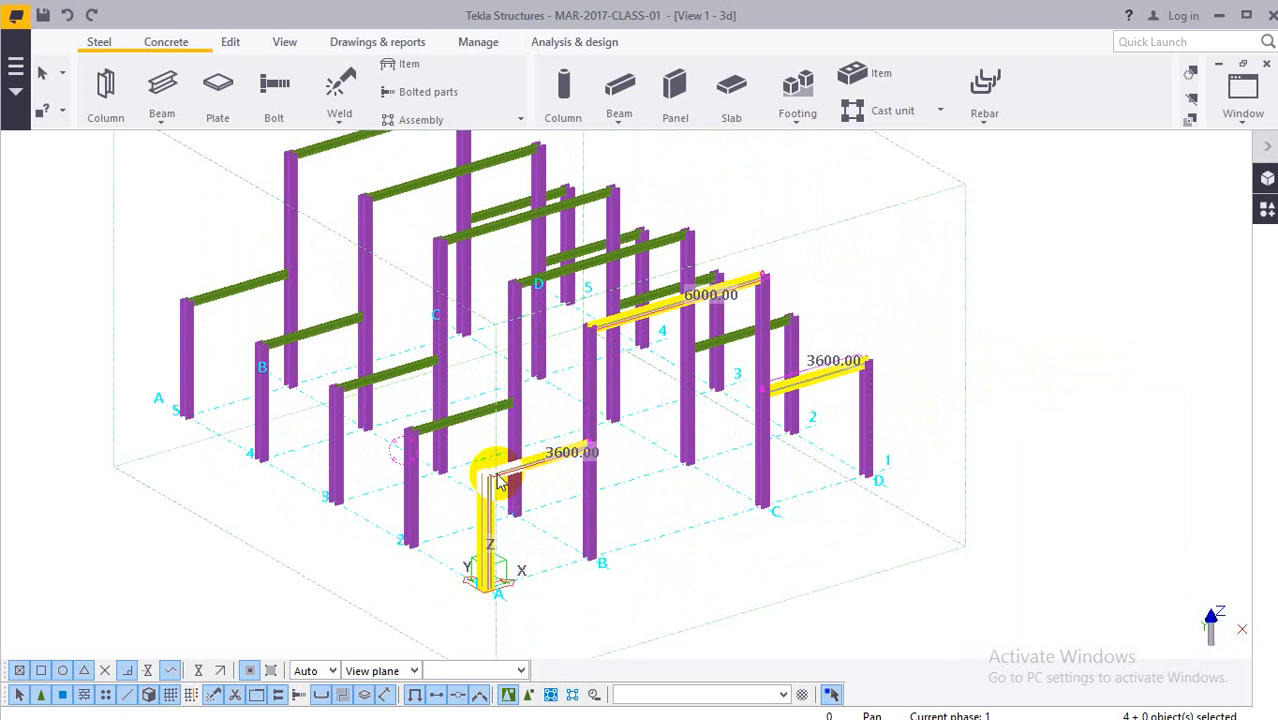
# Bring up the plan view at elevation +3600.00 and clear the beam selection.
pyautogui.click(1255, 128)
pyautogui.click(1233, 331)
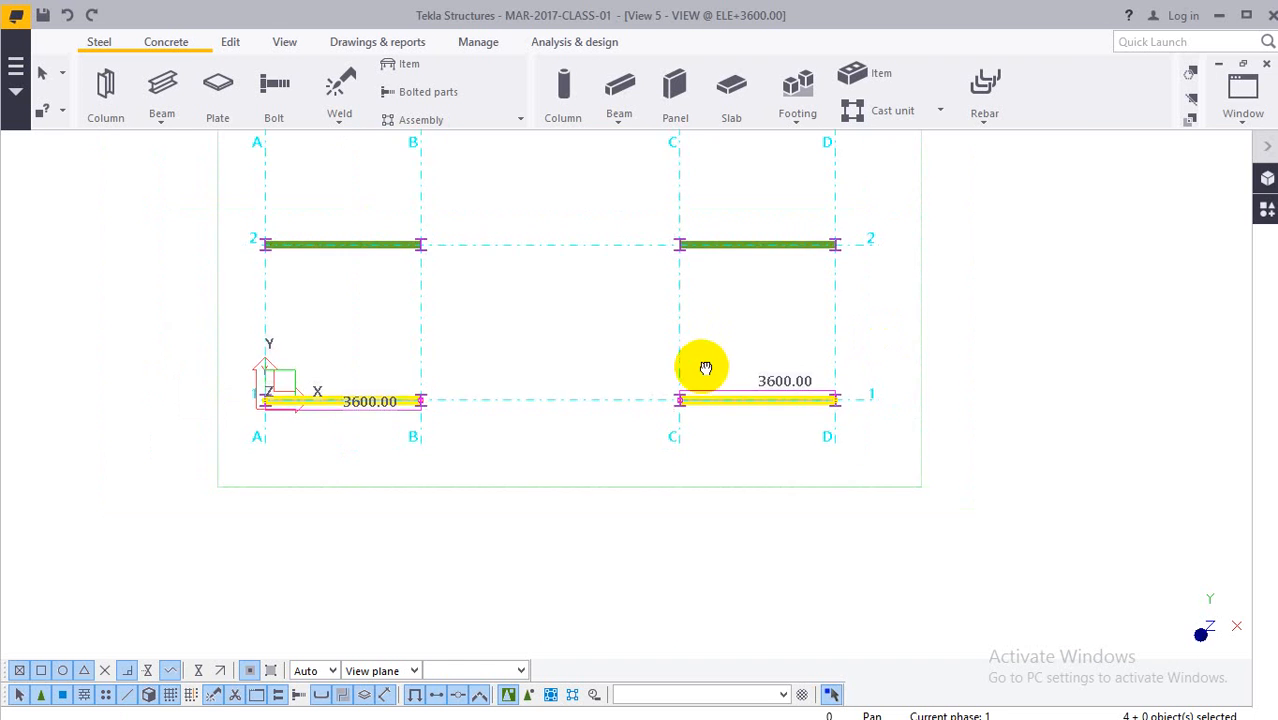
pyautogui.moveTo(705, 368); pyautogui.dragTo(690, 442, button='middle')
pyautogui.click(525, 375)
pyautogui.moveTo(379, 274); pyautogui.dragTo(422, 352, button='middle')
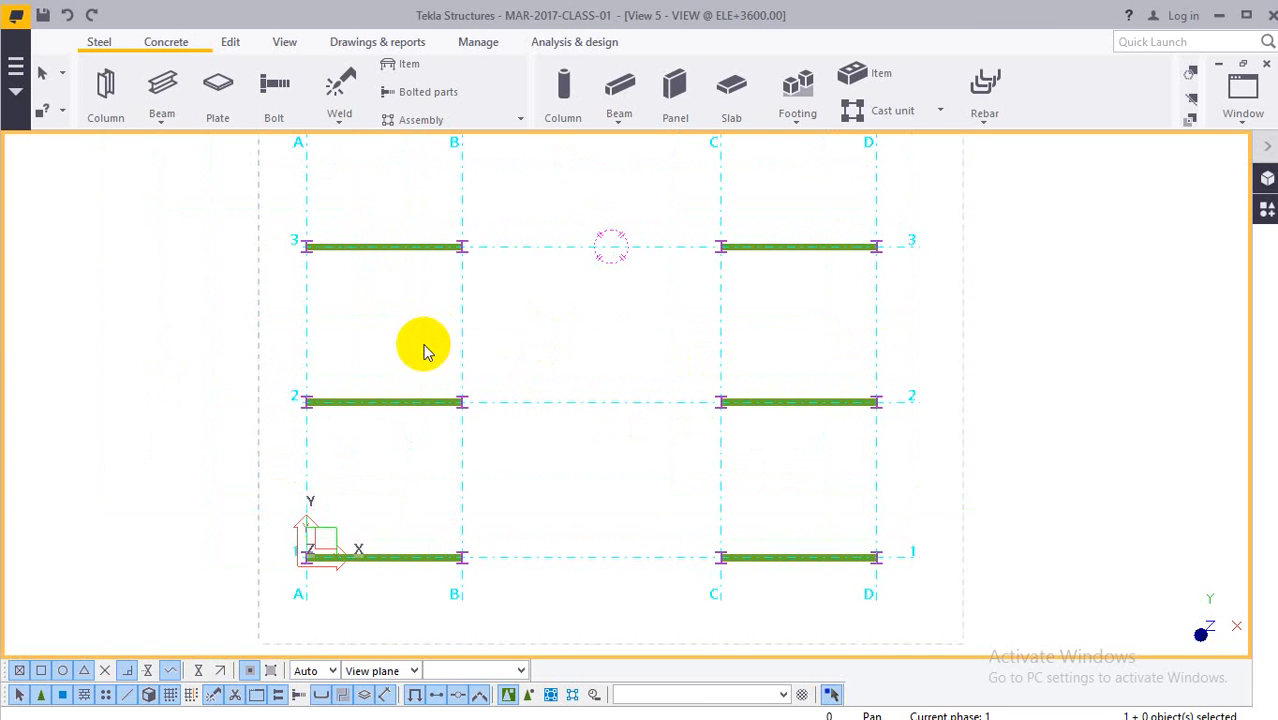
# Set the contour plate's profile to PLT12 and its material to S235, and discard the stray polygon pick.
pyautogui.keyDown('shift'); pyautogui.click(214, 88); pyautogui.keyUp('shift')
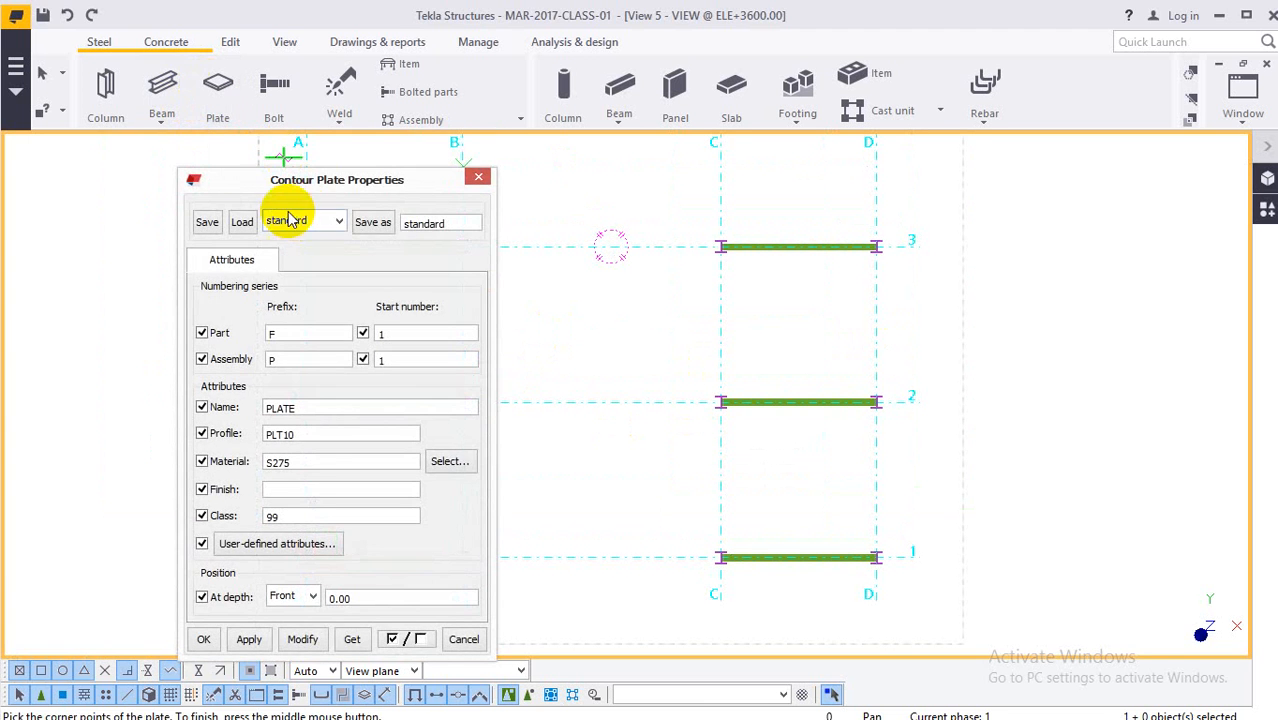
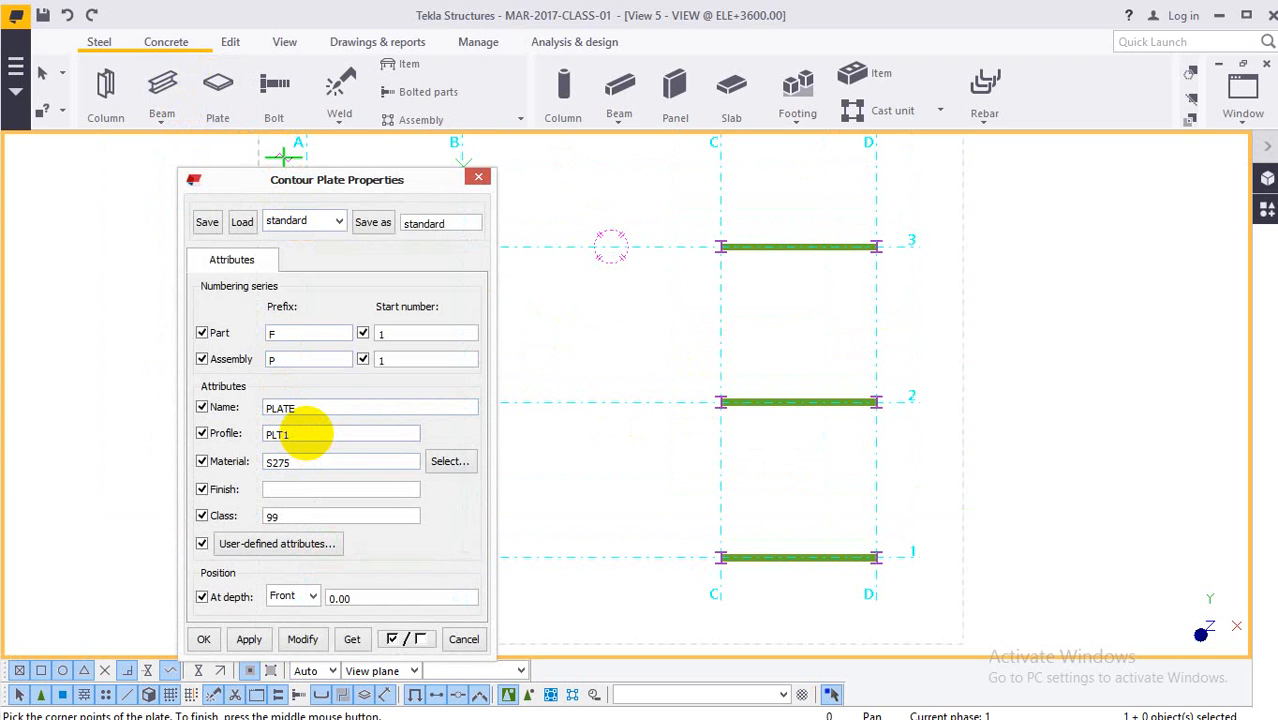
pyautogui.click(445, 461)
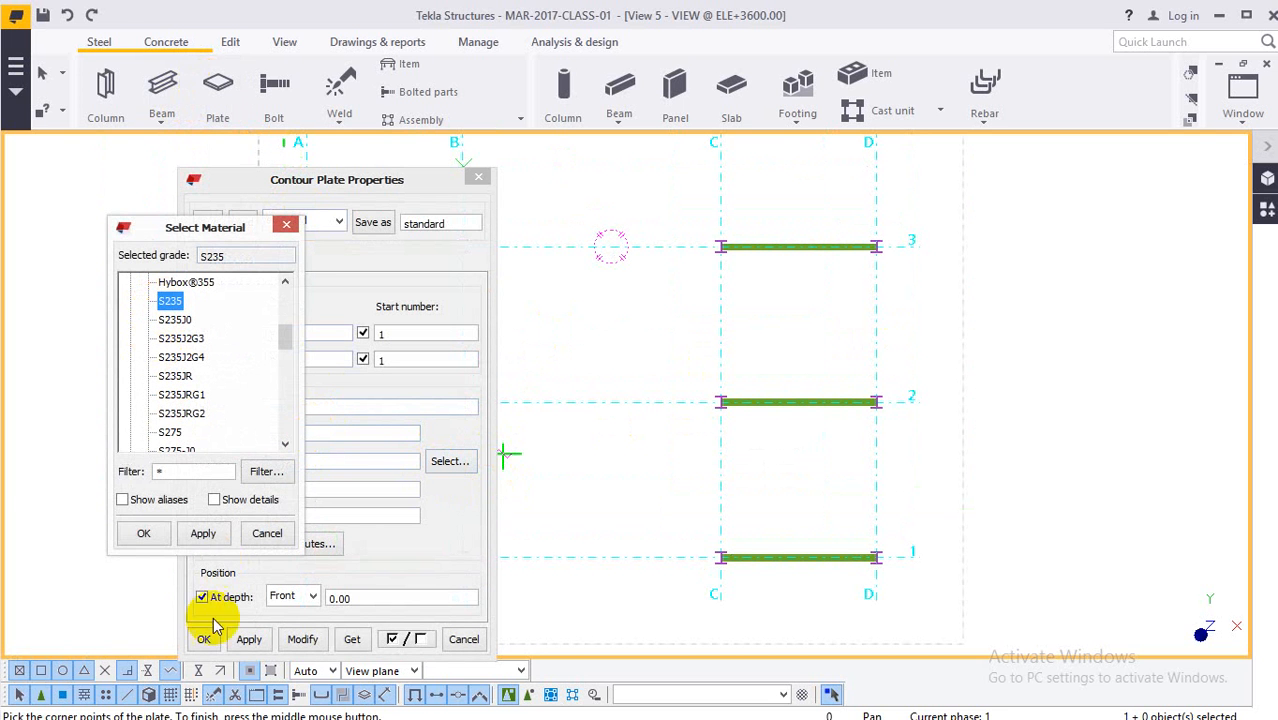
pyautogui.click(168, 537)
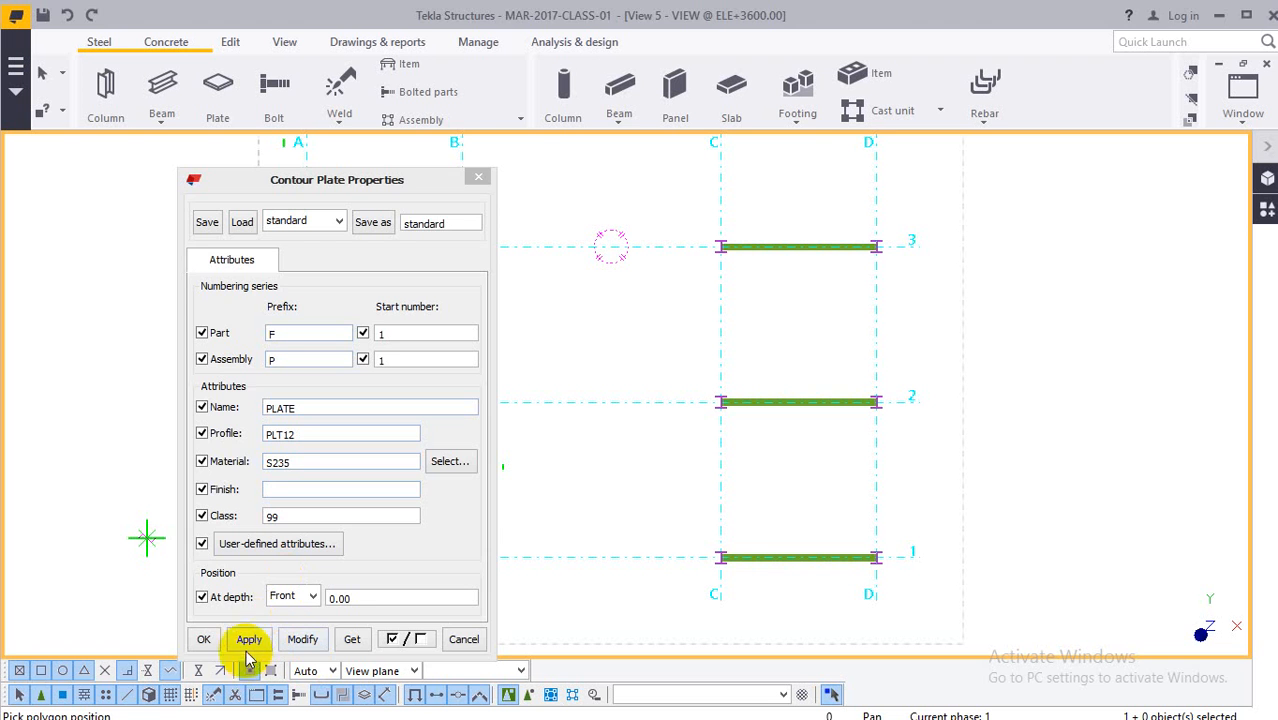
pyautogui.click(203, 639)
pyautogui.moveTo(439, 478); pyautogui.dragTo(397, 476, button='middle')
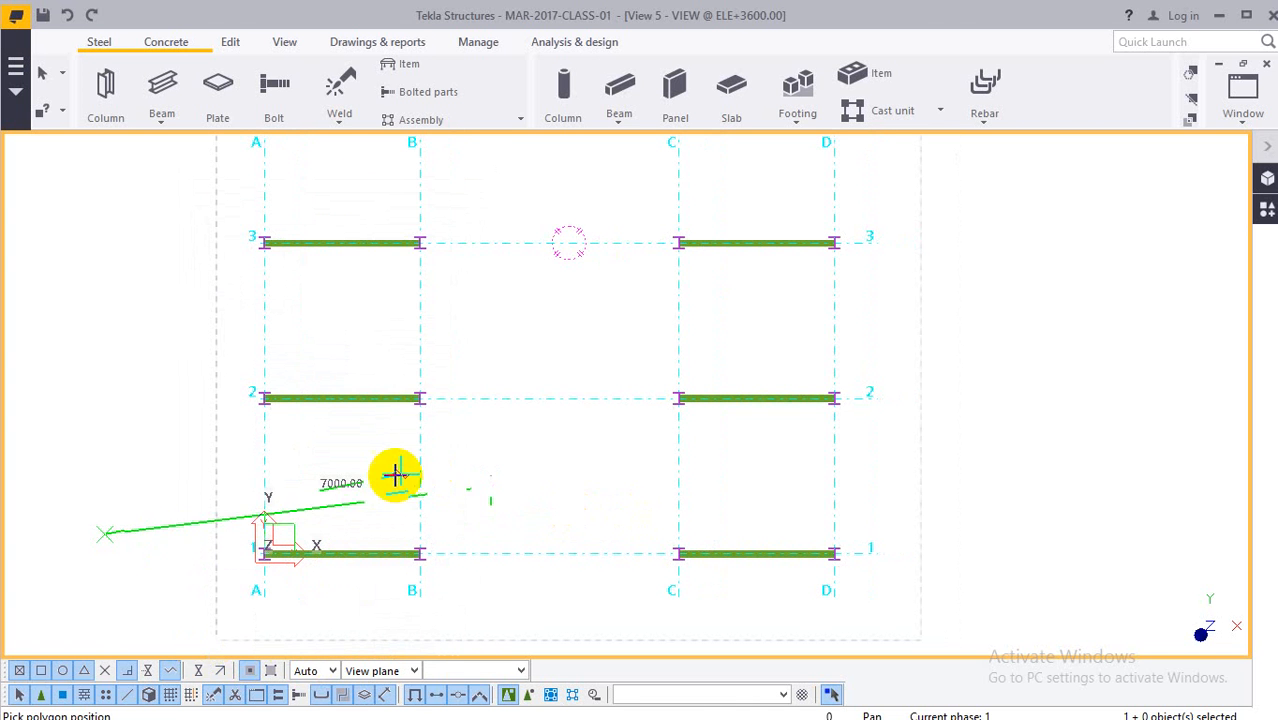
pyautogui.rightClick(397, 476)
pyautogui.click(485, 180)
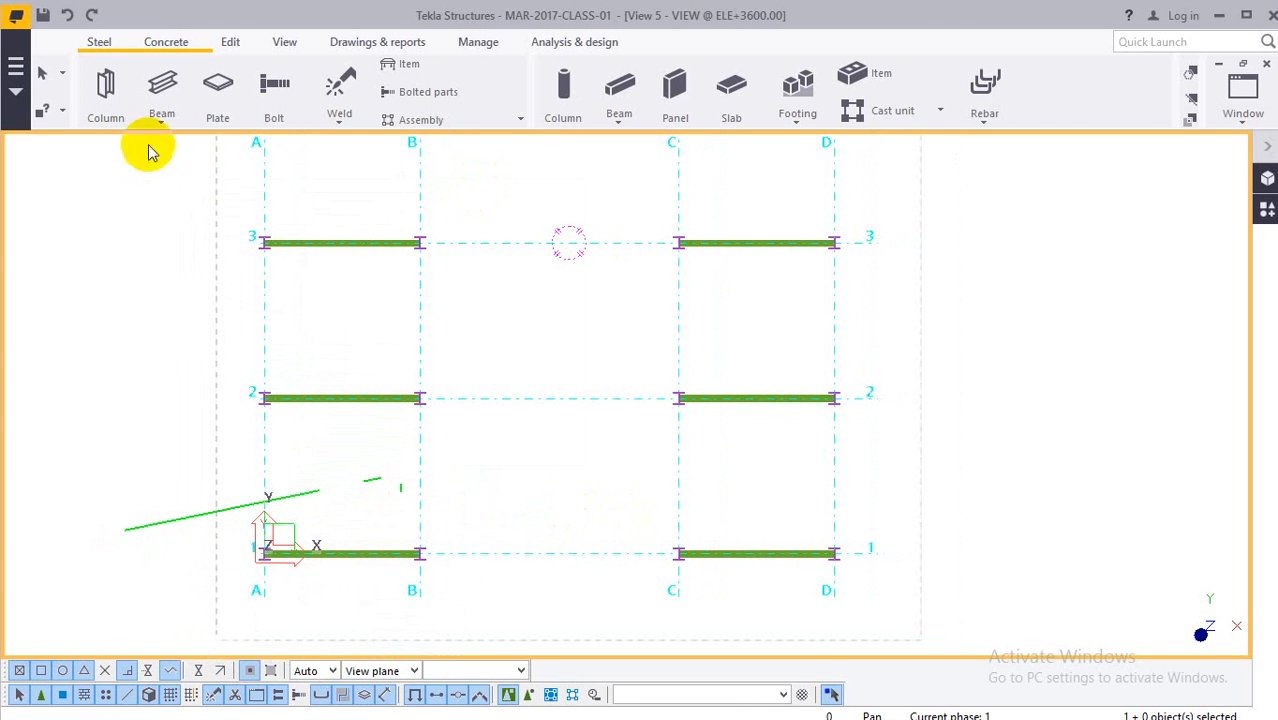
# Turn on snapping to geometry points and begin a plate outline along grid A between the outer flange corners of the grid 1 and 5 columns.
pyautogui.click(217, 84)
pyautogui.scroll(4, 257, 553)
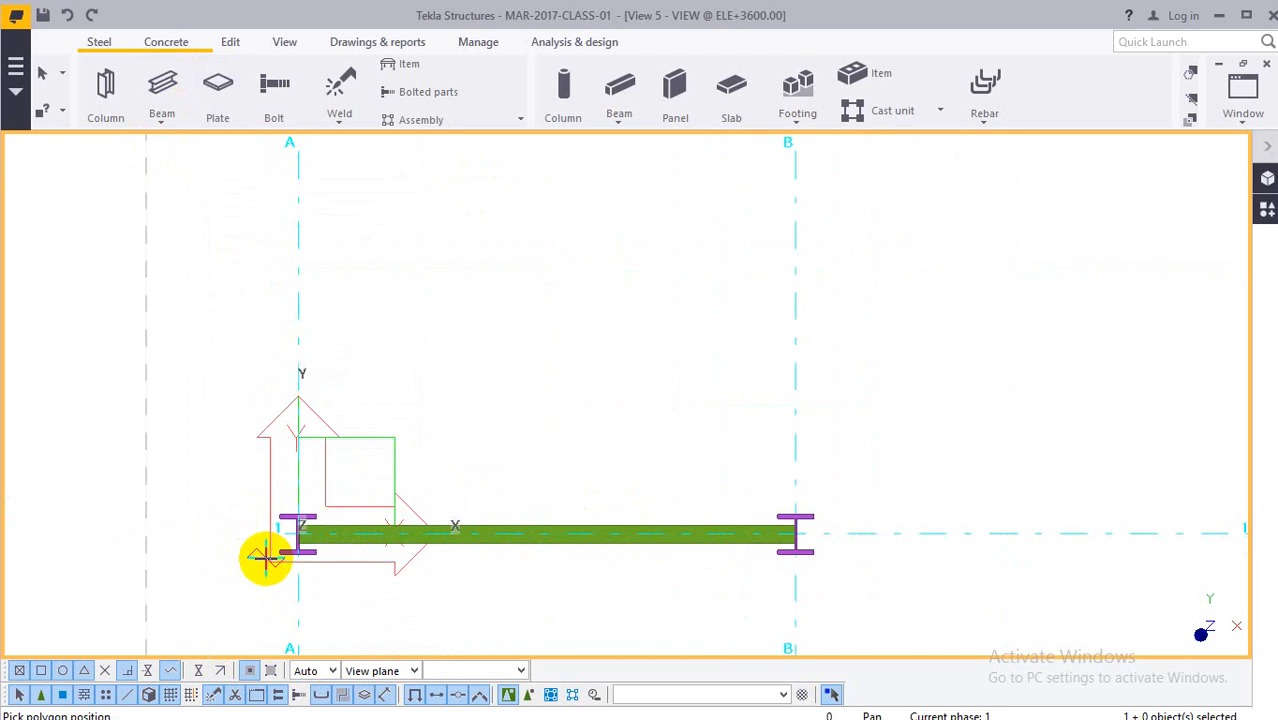
pyautogui.scroll(2, 265, 558)
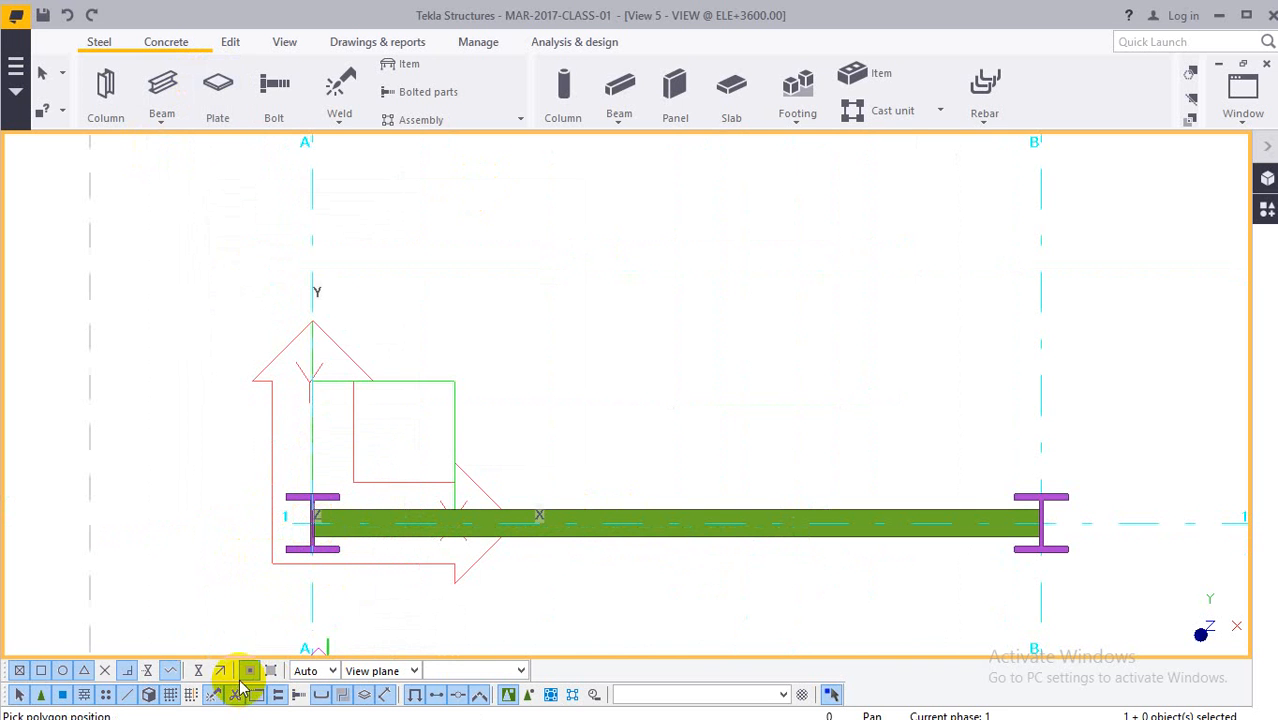
pyautogui.click(271, 671)
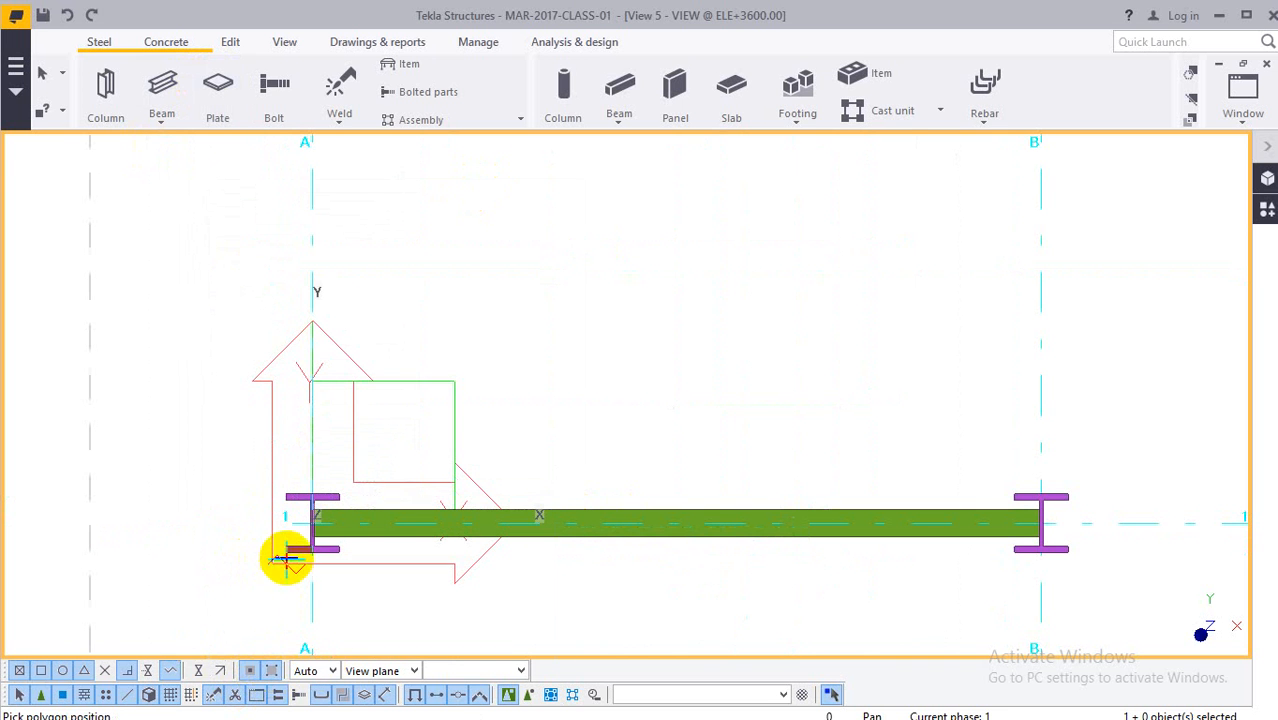
pyautogui.scroll(-4, 320, 365)
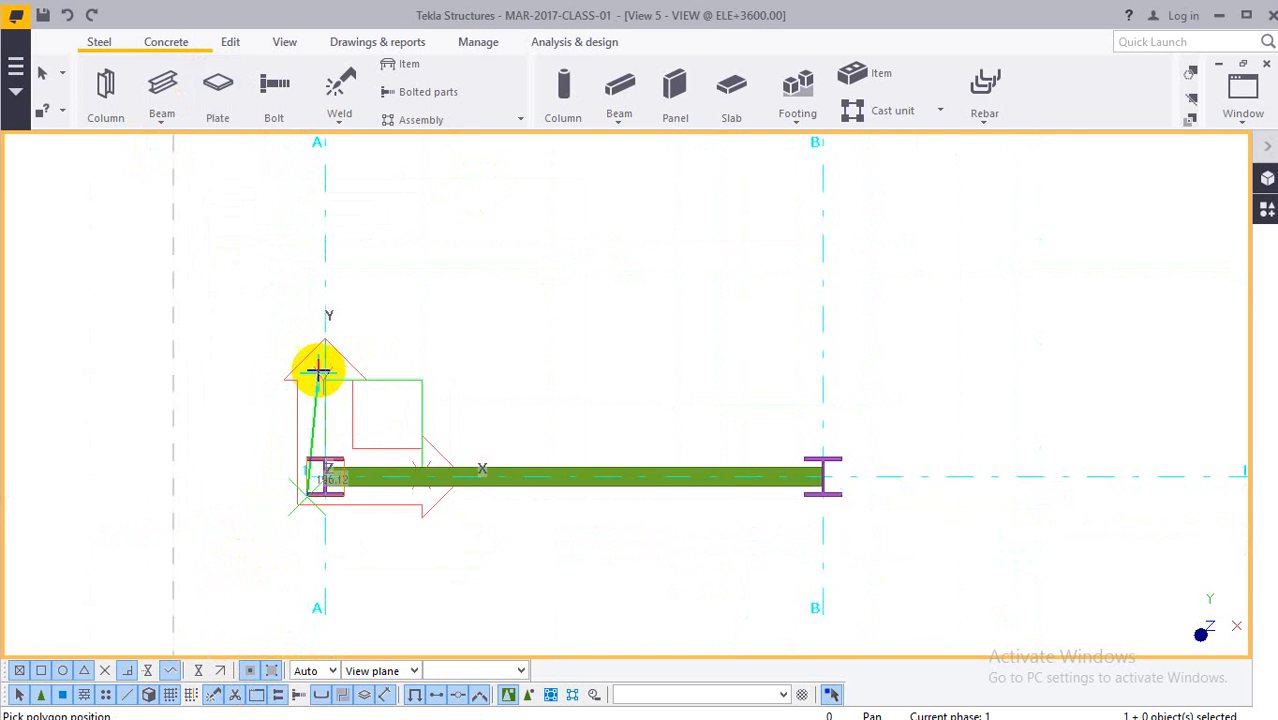
pyautogui.moveTo(300, 362); pyautogui.dragTo(237, 701, button='middle')
pyautogui.moveTo(246, 287); pyautogui.dragTo(225, 667, button='middle')
pyautogui.scroll(-3, 275, 442)
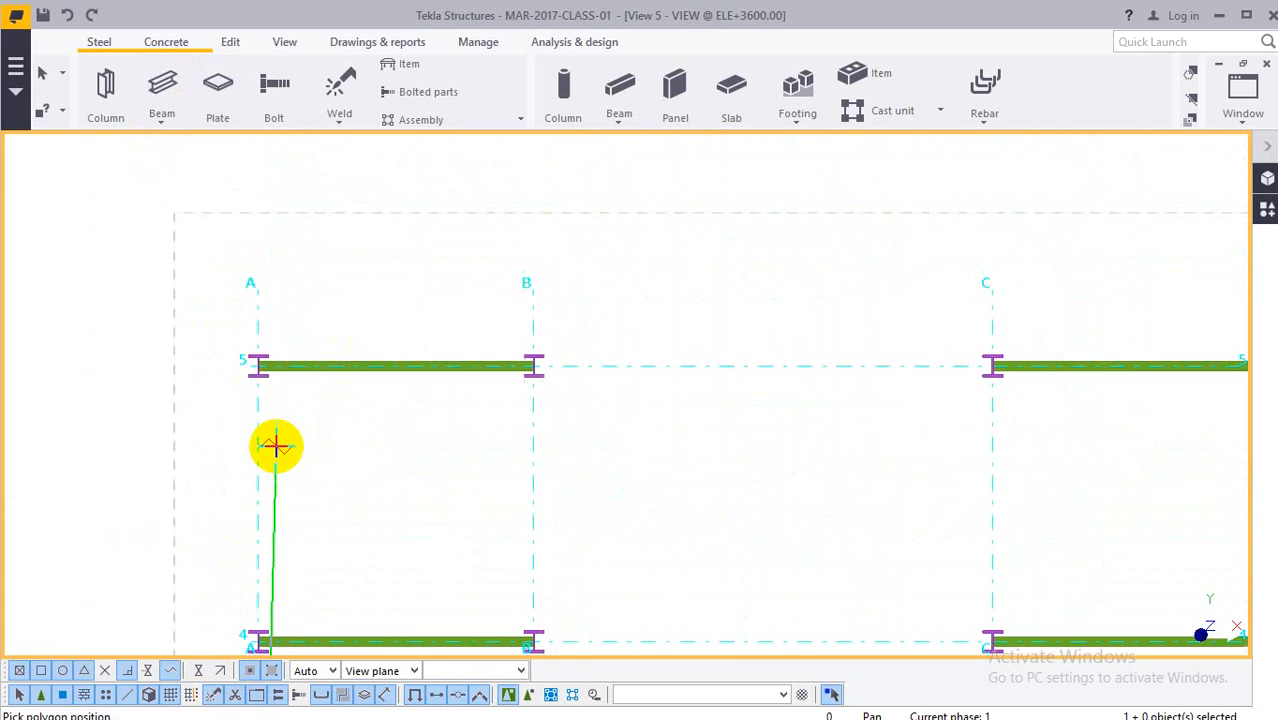
pyautogui.scroll(6, 241, 377)
pyautogui.scroll(5, 254, 368)
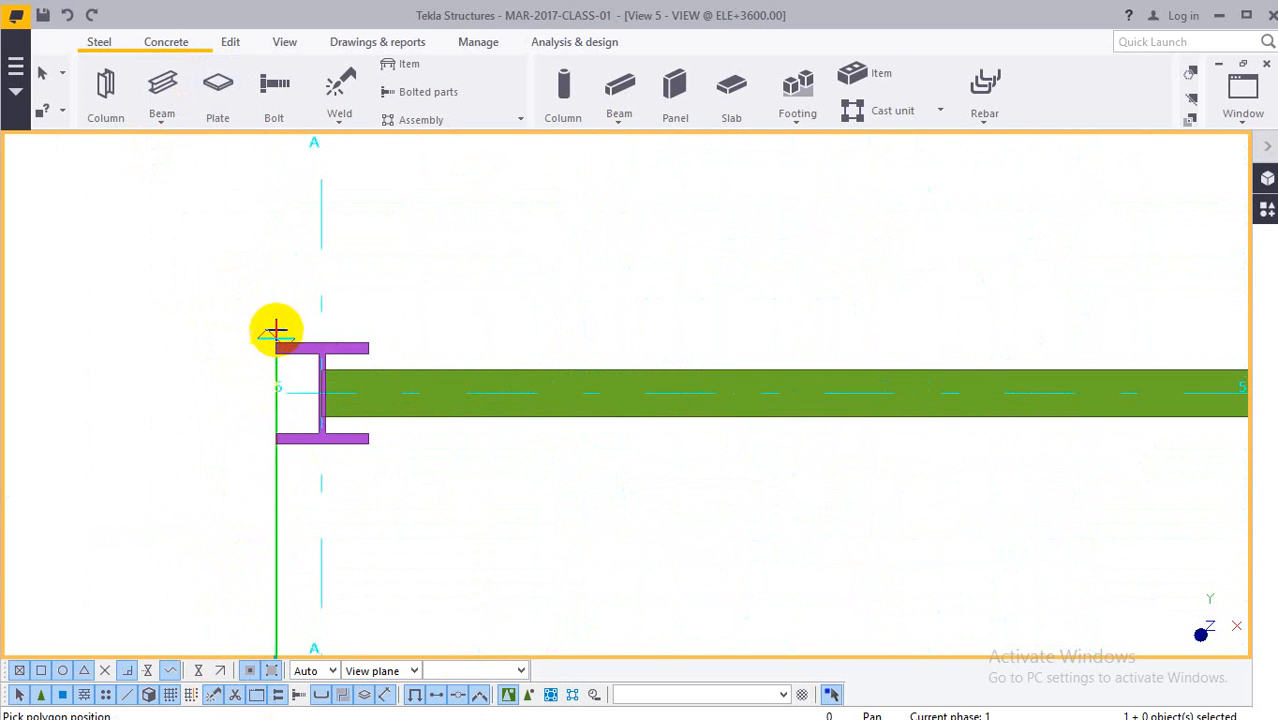
pyautogui.click(277, 342)
# Finish the plate outline through the grid B column flanges at grids 5 and 1, back to the A-1 column, and create the plate.
pyautogui.scroll(-5, 565, 358)
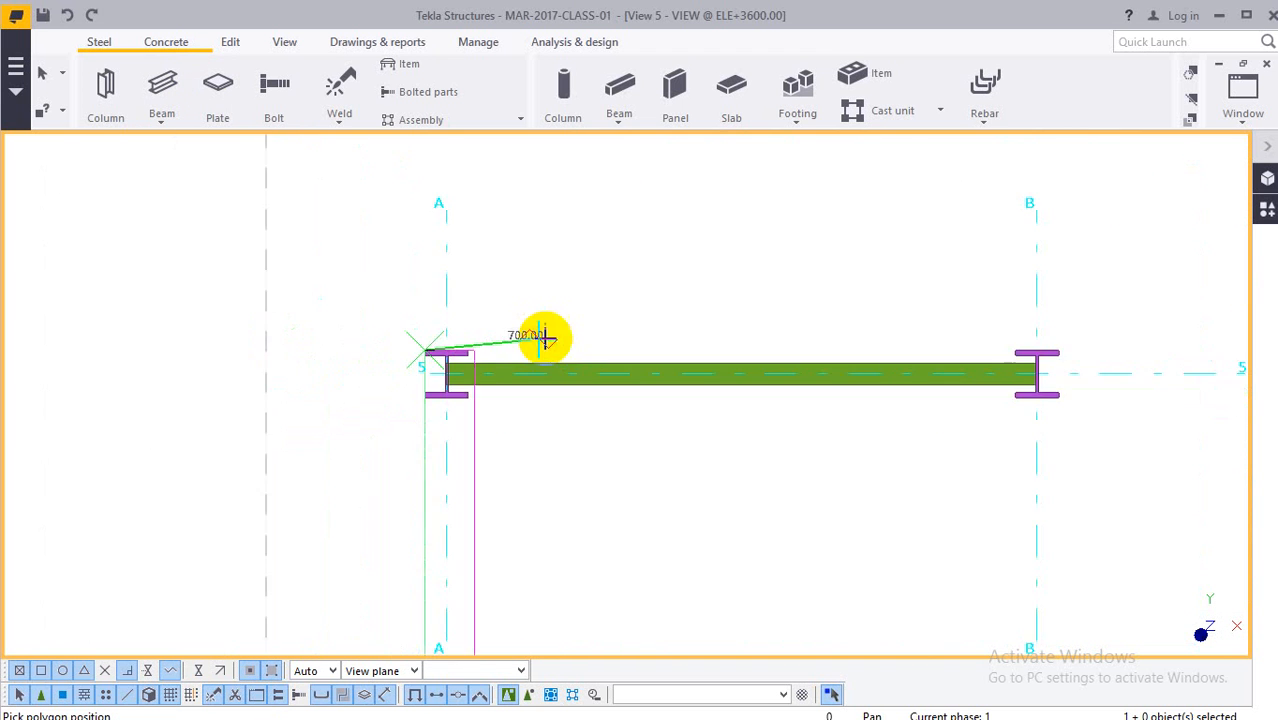
pyautogui.moveTo(815, 350); pyautogui.dragTo(368, 334, button='middle')
pyautogui.scroll(2, 566, 334)
pyautogui.scroll(1, 567, 324)
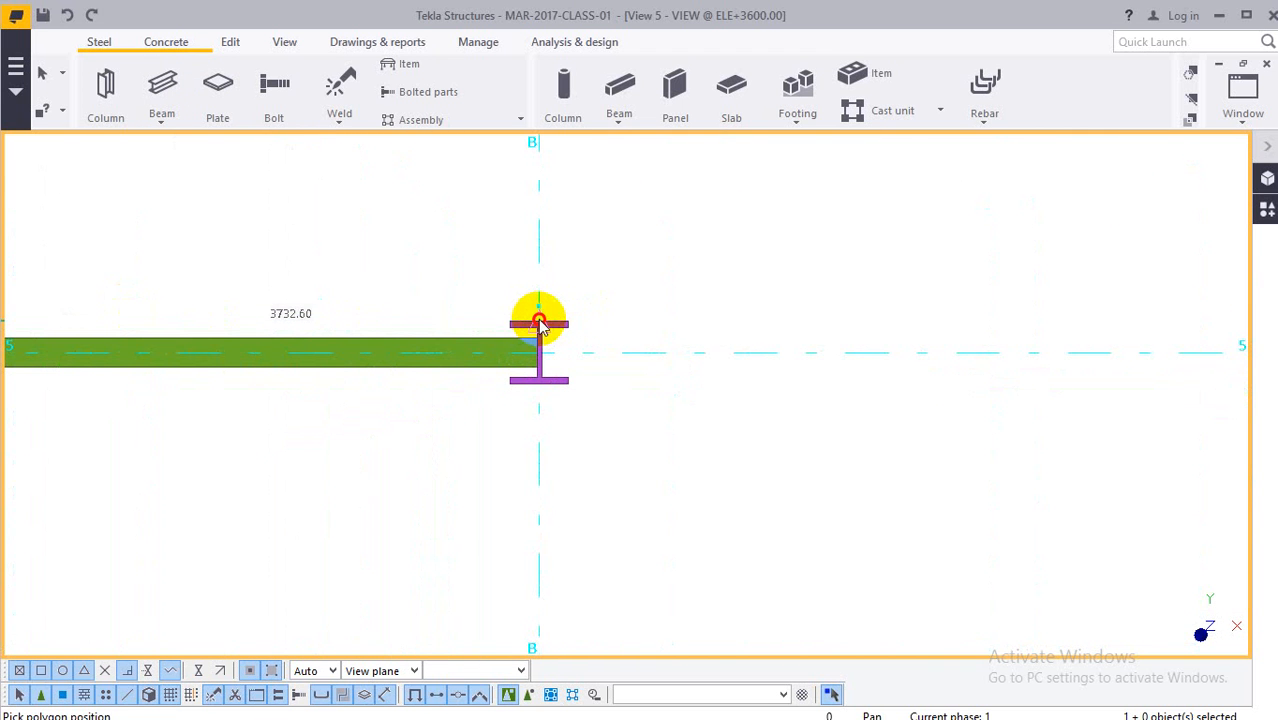
pyautogui.click(538, 325)
pyautogui.scroll(-4, 519, 480)
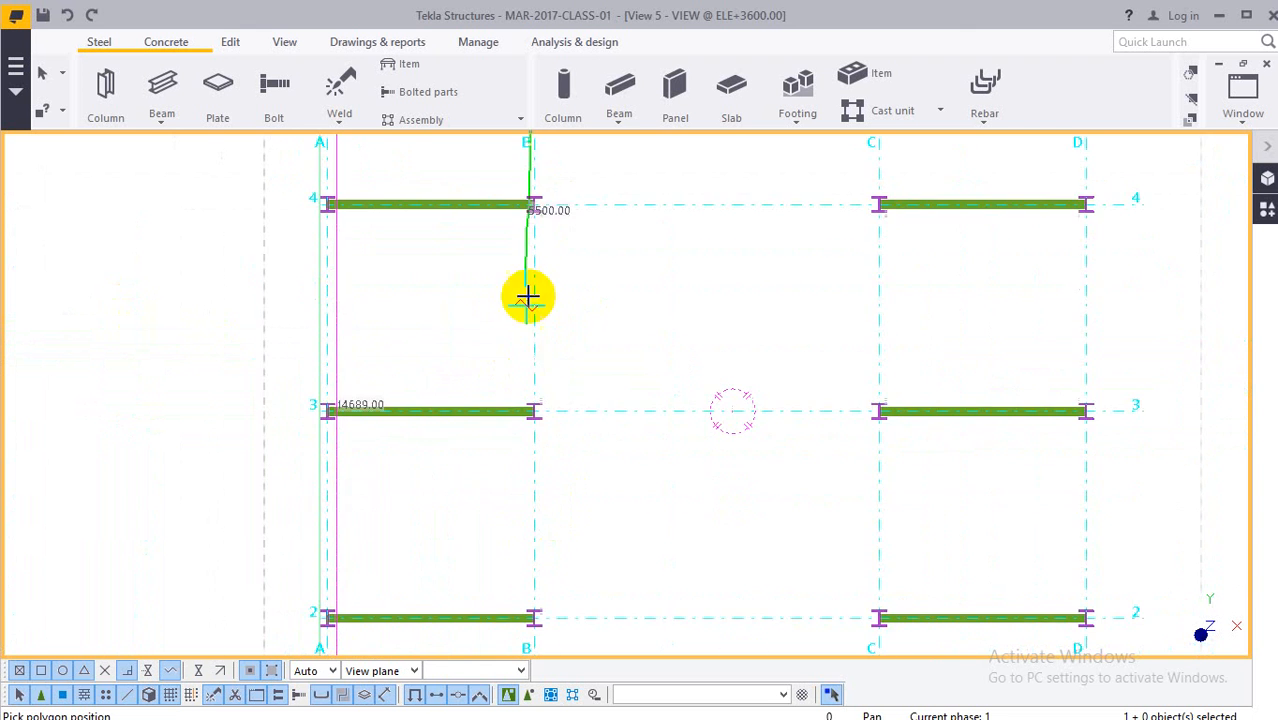
pyautogui.scroll(3, 551, 396)
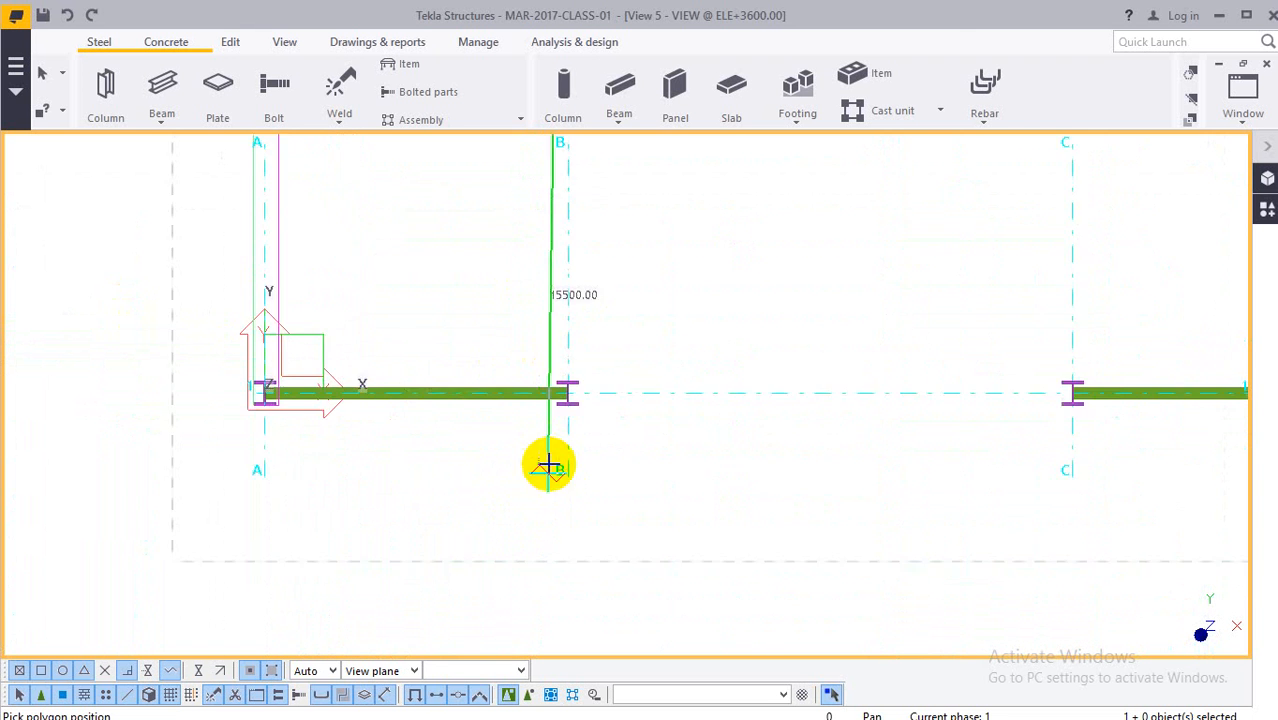
pyautogui.scroll(2, 566, 413)
pyautogui.click(577, 386)
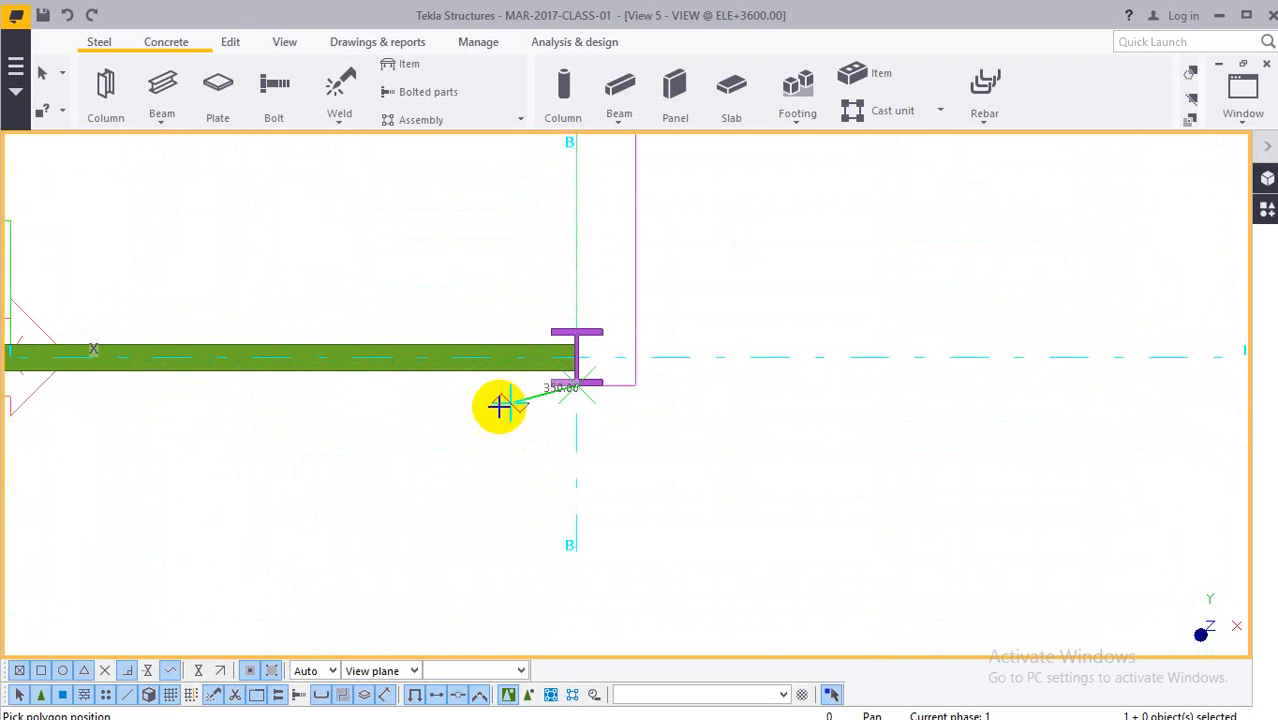
pyautogui.moveTo(499, 405); pyautogui.dragTo(482, 456, button='middle')
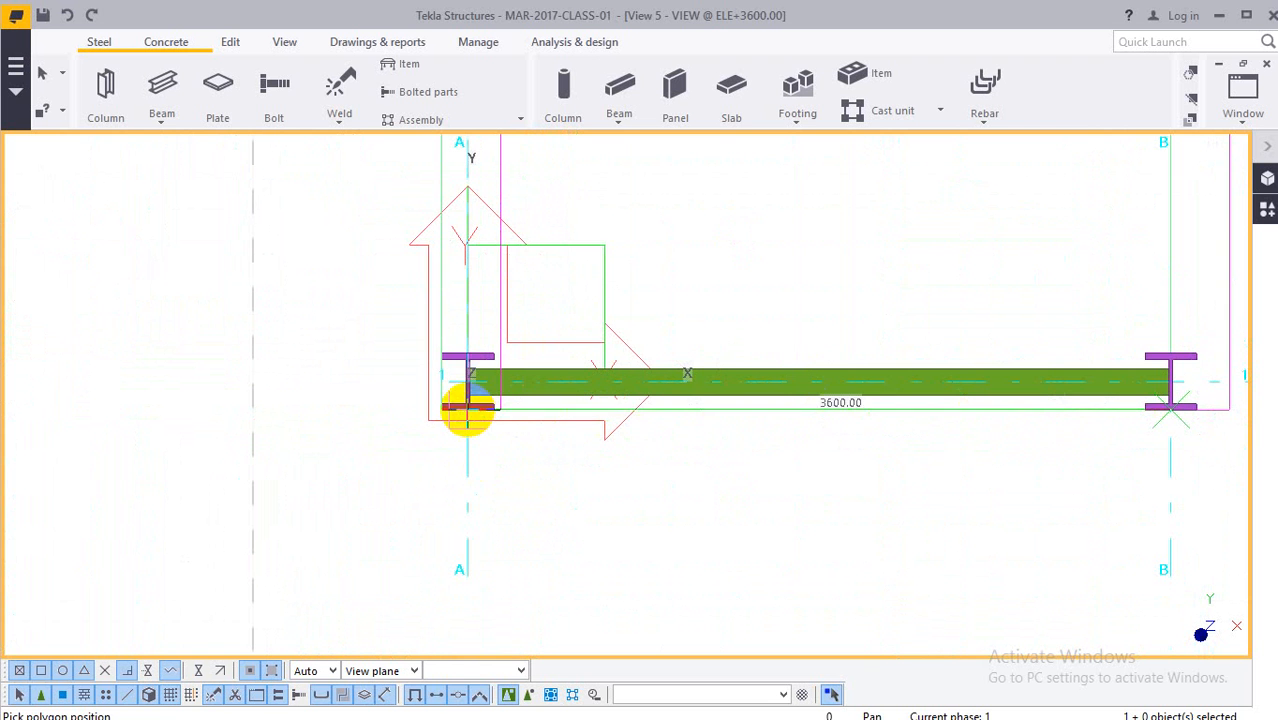
pyautogui.click(467, 409)
pyautogui.click(540, 424)
pyautogui.middleClick(598, 355)
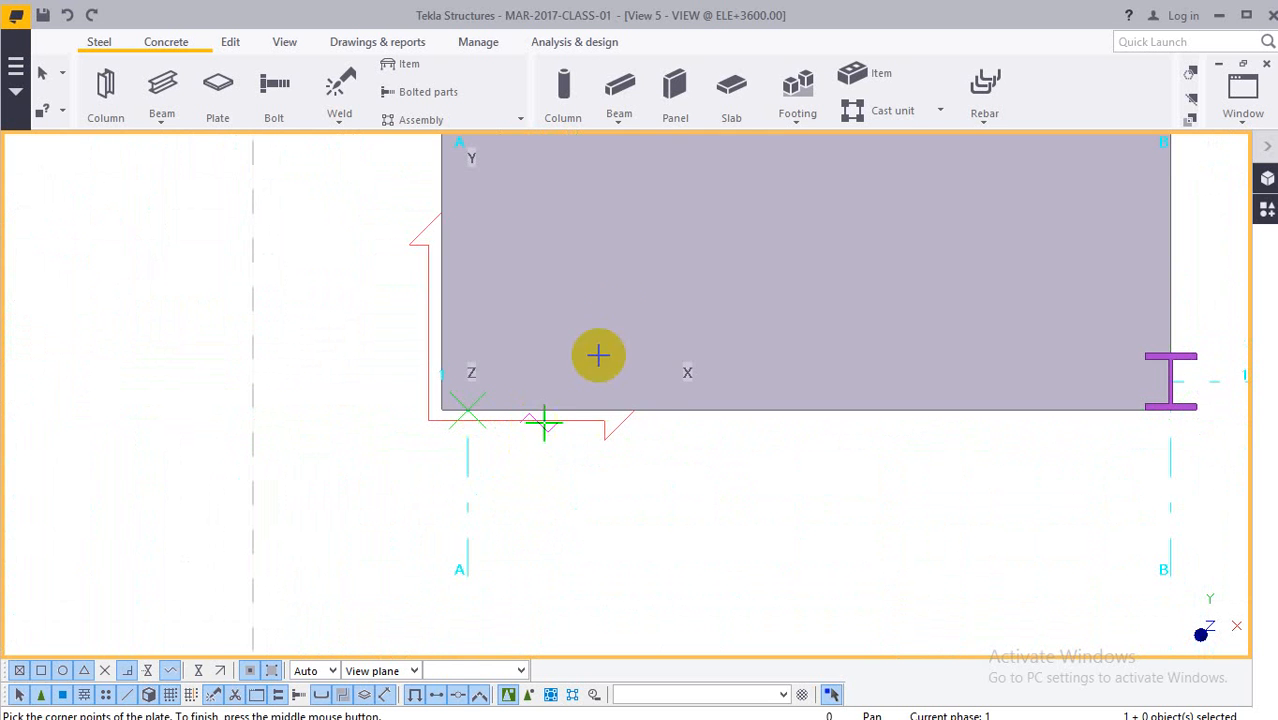
pyautogui.scroll(-6, 612, 326)
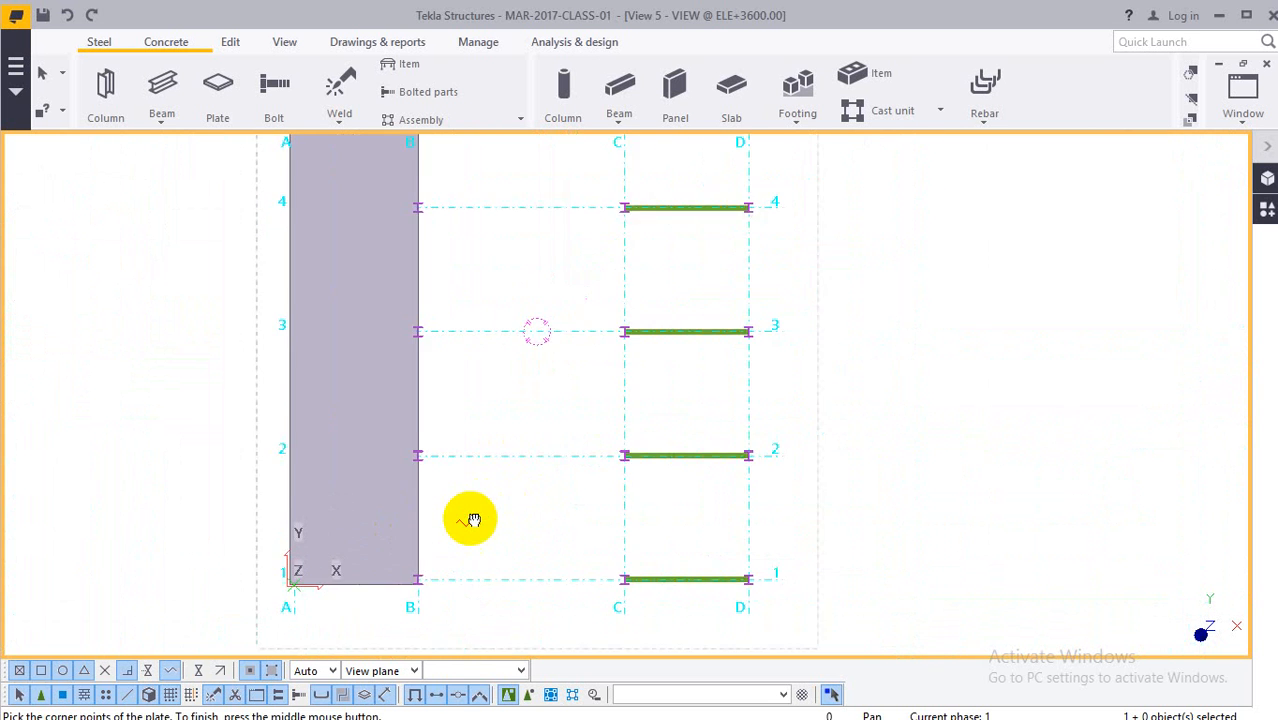
pyautogui.moveTo(495, 516); pyautogui.dragTo(354, 474, button='middle')
pyautogui.scroll(4, 527, 573)
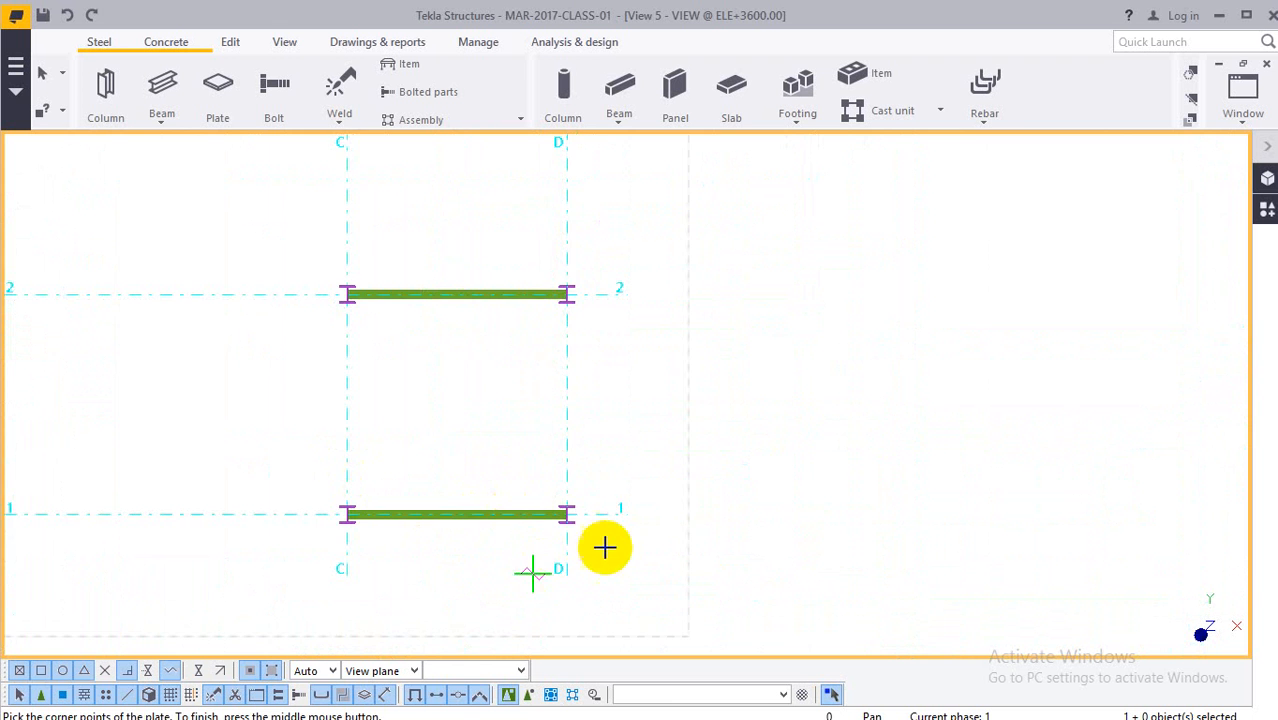
pyautogui.scroll(3, 590, 530)
pyautogui.scroll(2, 583, 523)
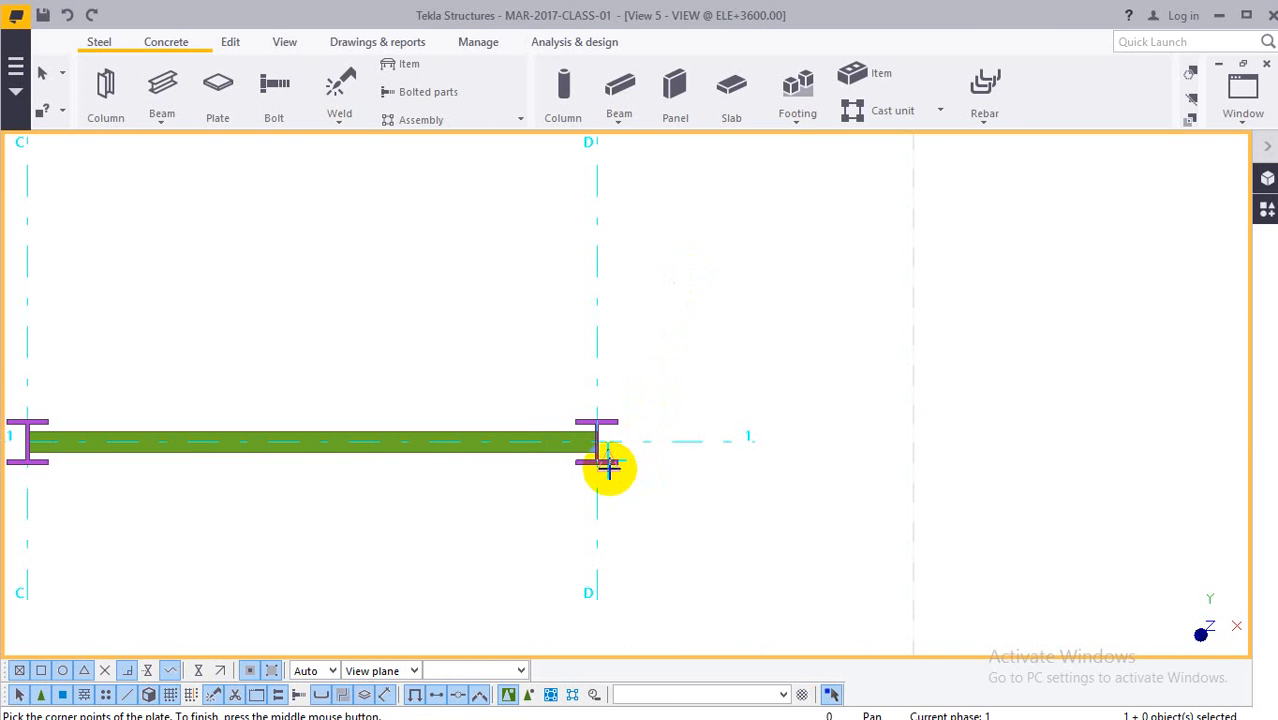
pyautogui.click(614, 472)
pyautogui.scroll(-6, 648, 391)
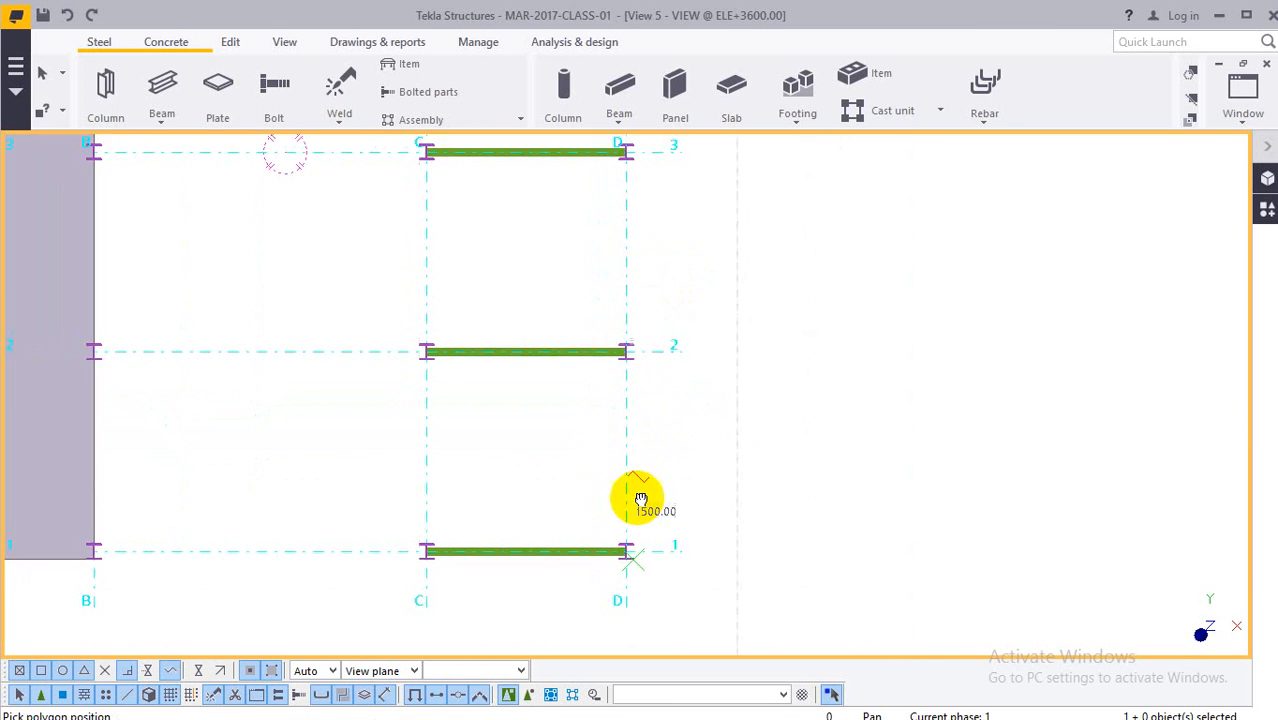
pyautogui.scroll(-1, 633, 377)
pyautogui.scroll(4, 628, 262)
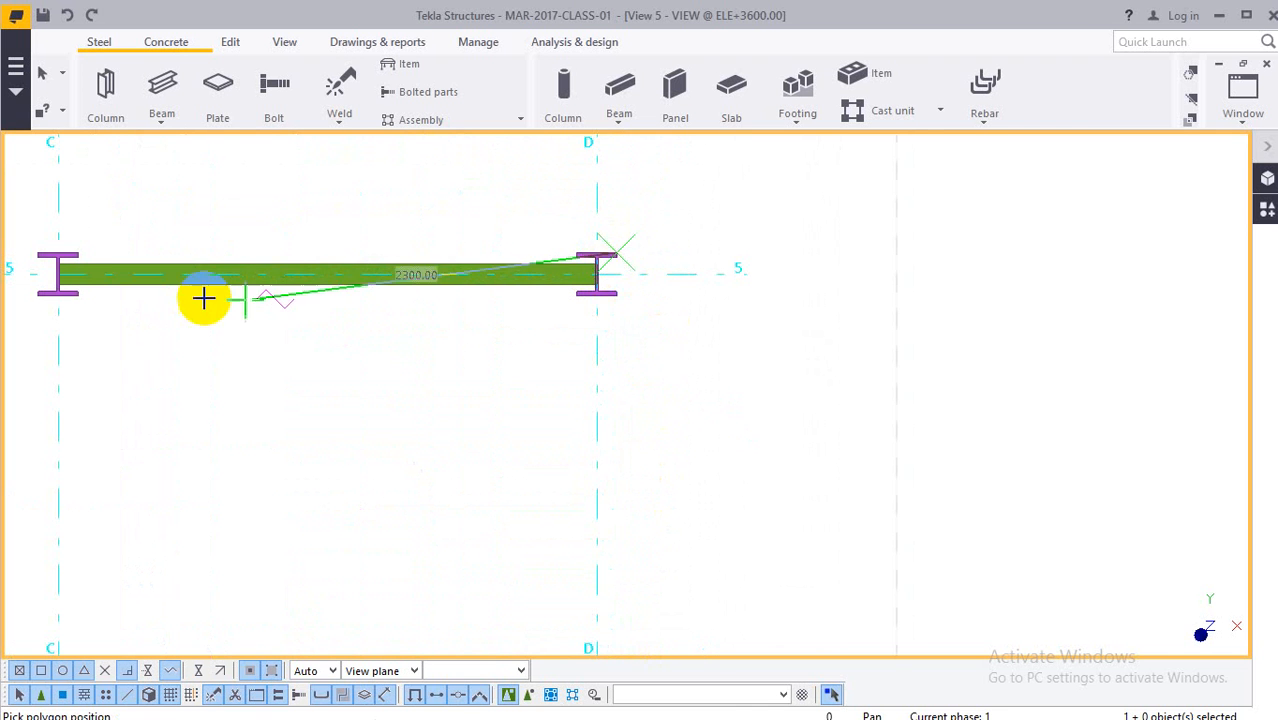
pyautogui.moveTo(203, 294); pyautogui.dragTo(599, 294, button='middle')
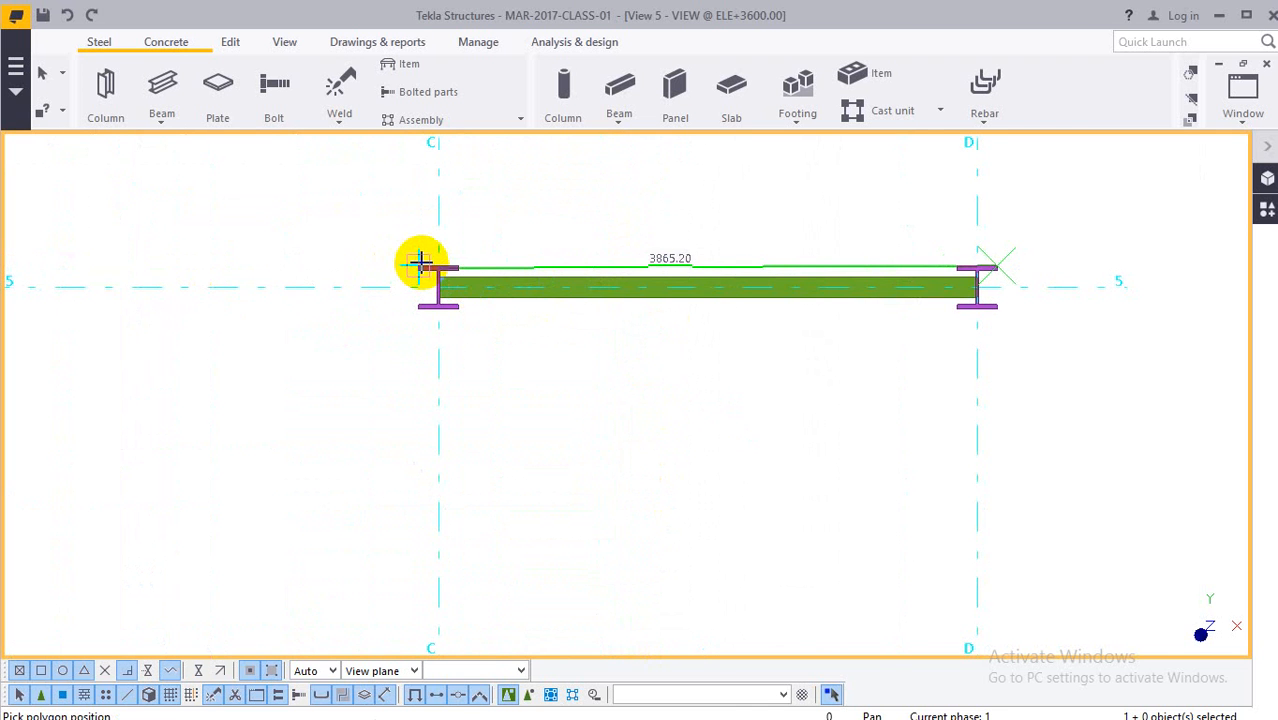
pyautogui.click(421, 266)
pyautogui.scroll(-4, 417, 418)
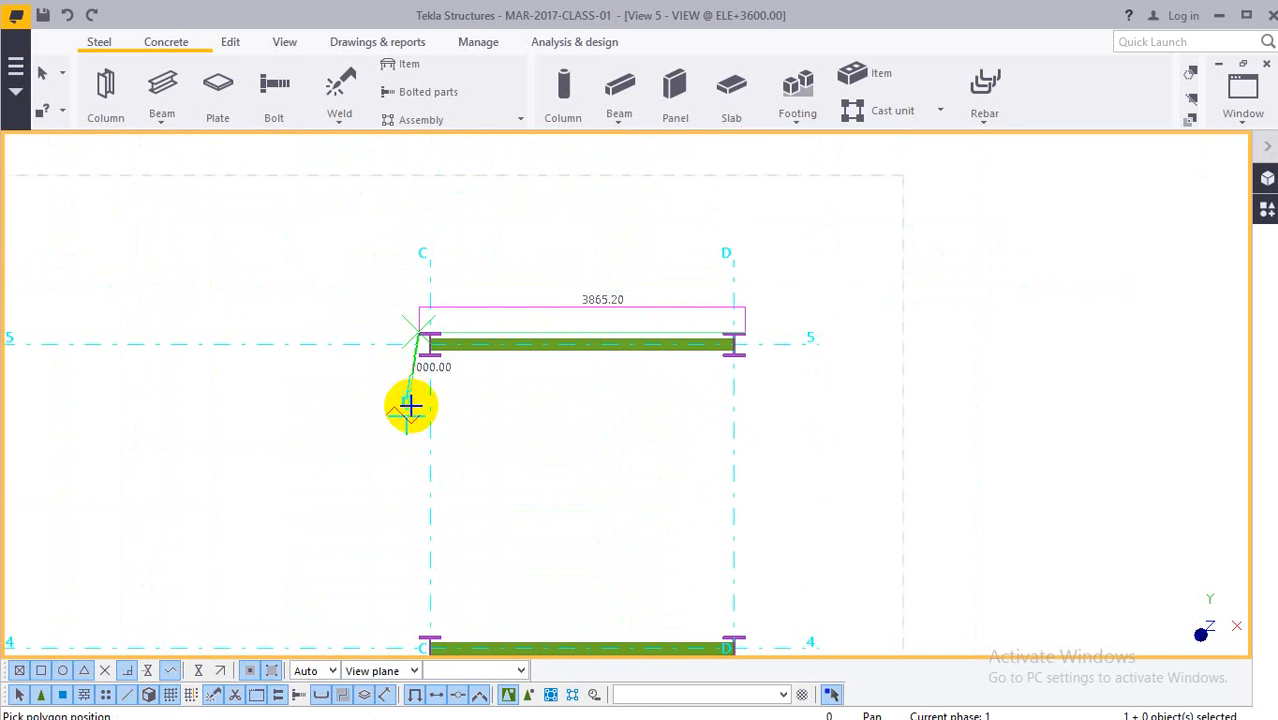
pyautogui.moveTo(405, 527); pyautogui.dragTo(457, 192, button='middle')
pyautogui.moveTo(511, 511); pyautogui.dragTo(508, 90, button='middle')
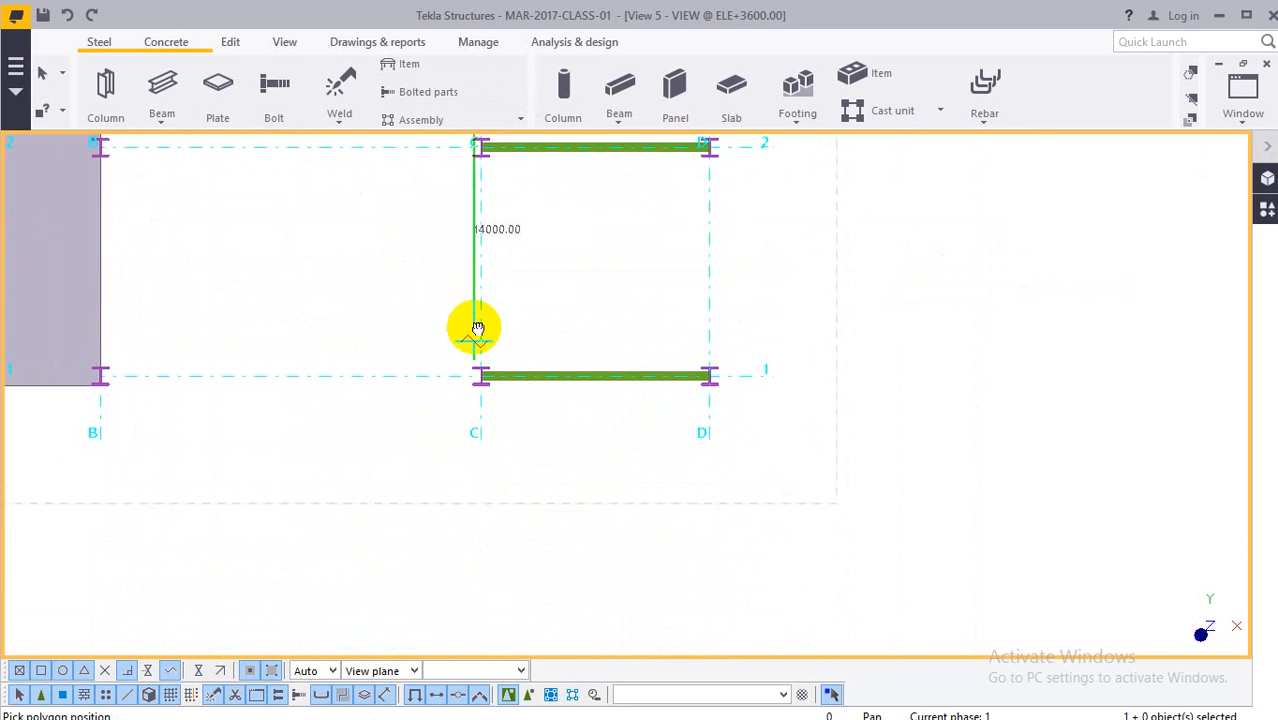
pyautogui.scroll(1, 474, 333)
pyautogui.scroll(3, 459, 426)
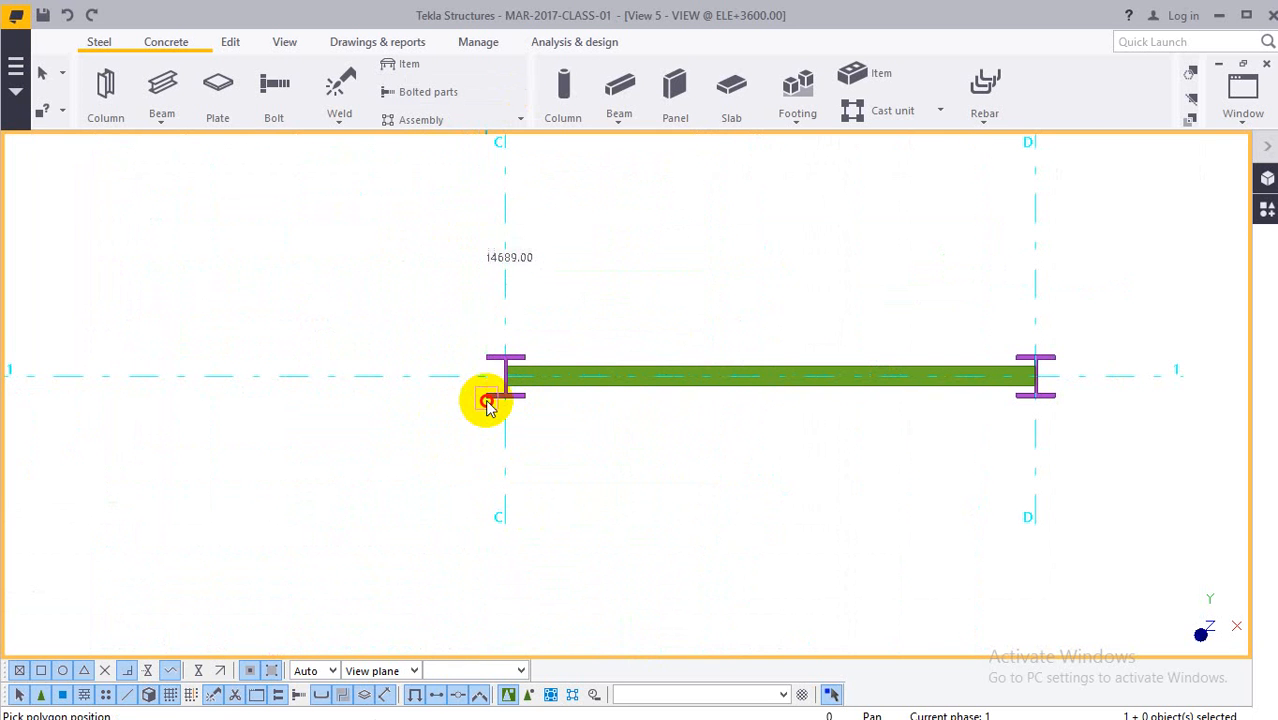
pyautogui.click(490, 412)
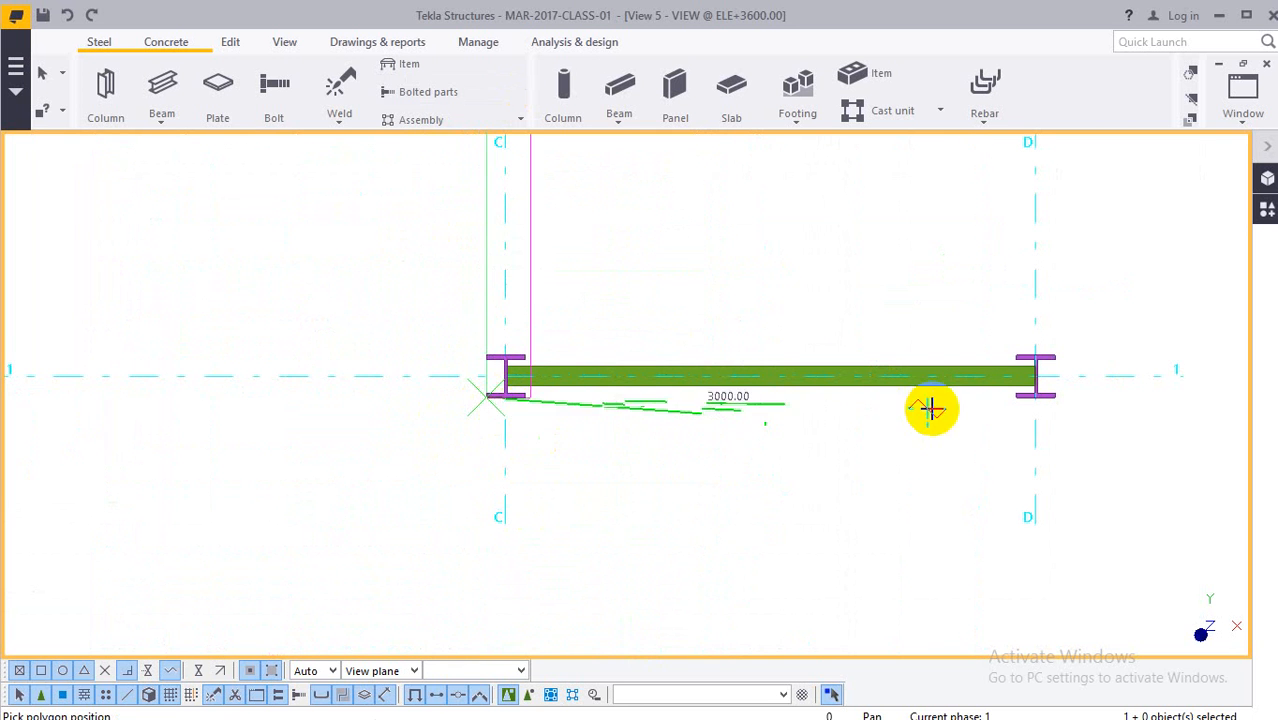
pyautogui.click(1063, 409)
pyautogui.scroll(-2, 1004, 342)
pyautogui.moveTo(1004, 342); pyautogui.dragTo(800, 588, button='middle')
pyautogui.moveTo(767, 217); pyautogui.dragTo(759, 426, button='middle')
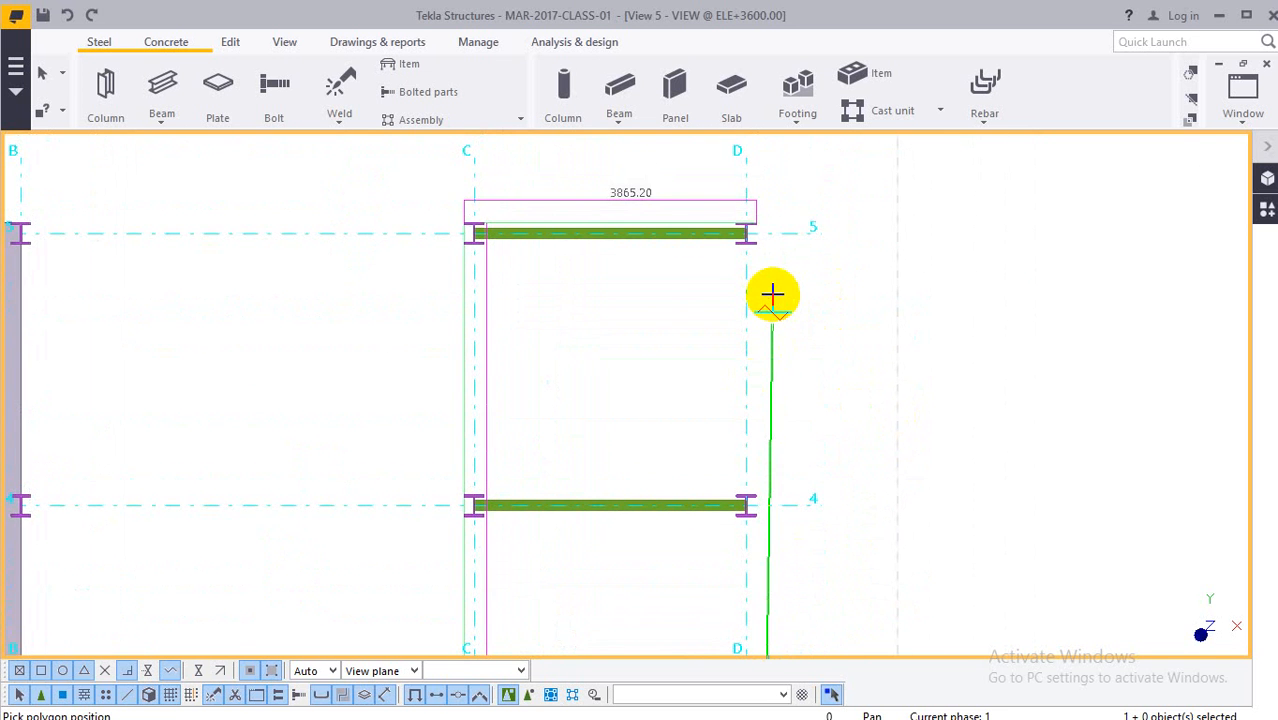
pyautogui.middleClick(772, 294)
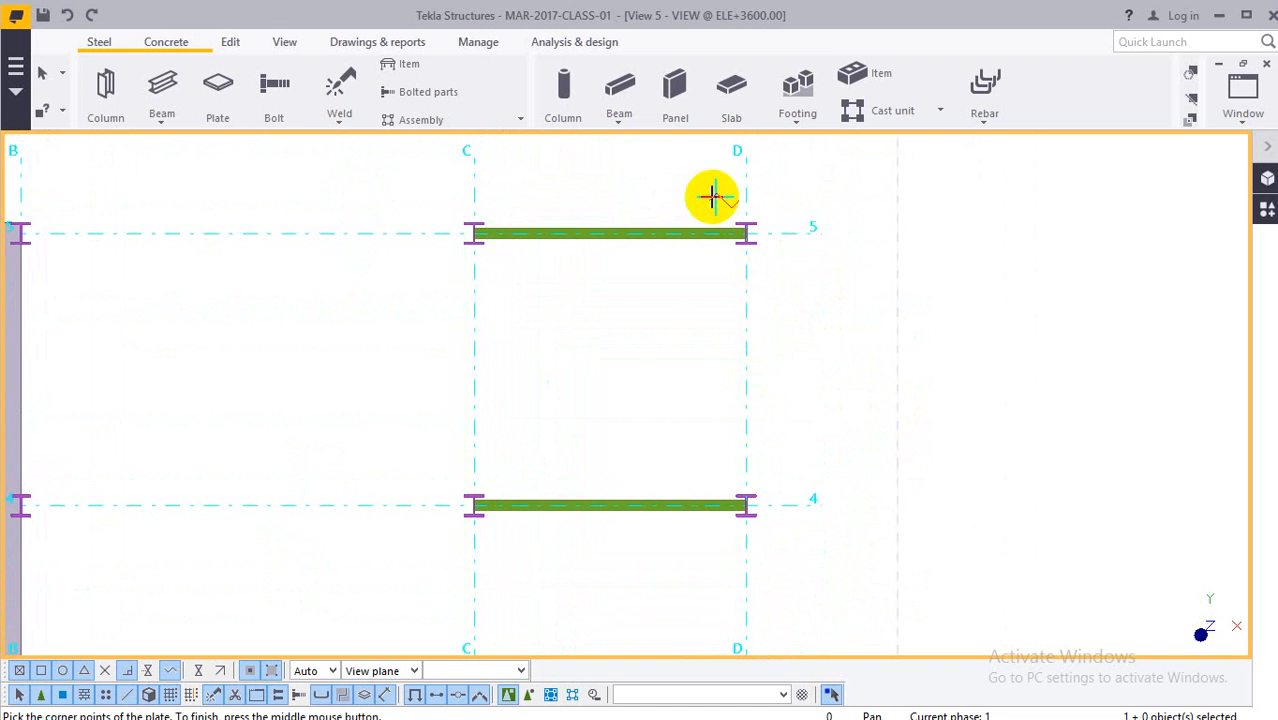
pyautogui.scroll(2, 475, 207)
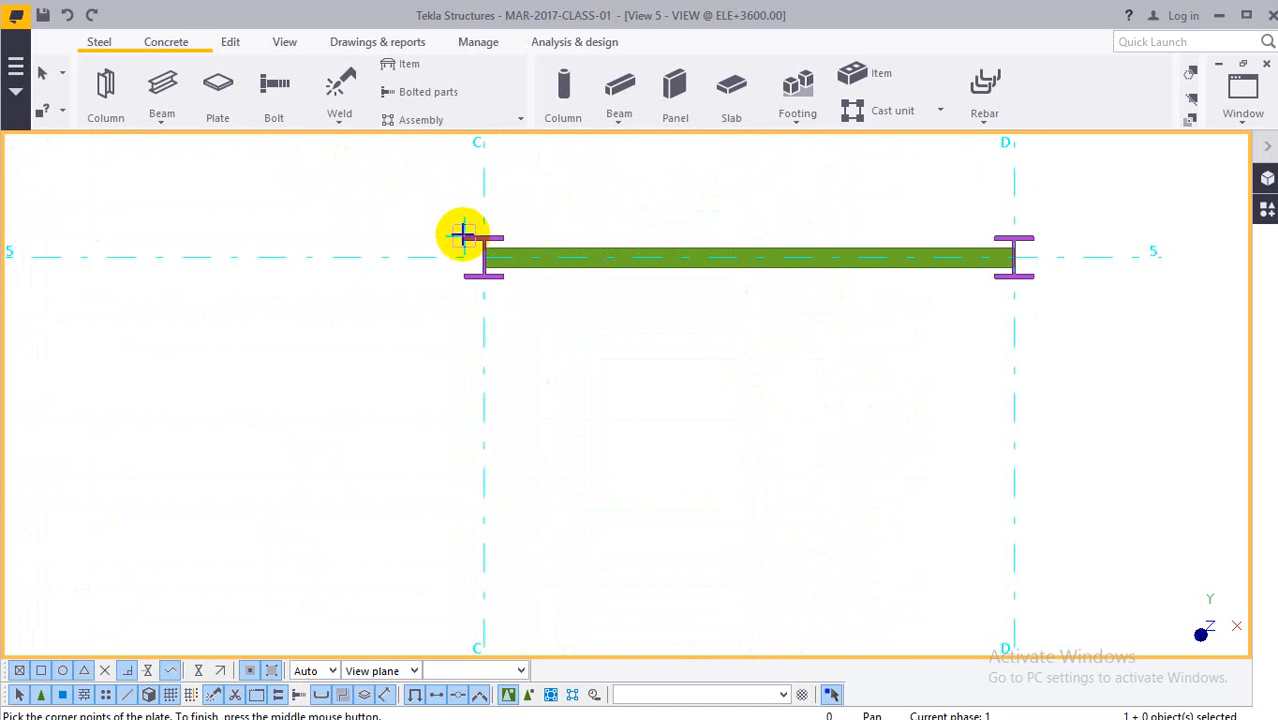
pyautogui.click(468, 234)
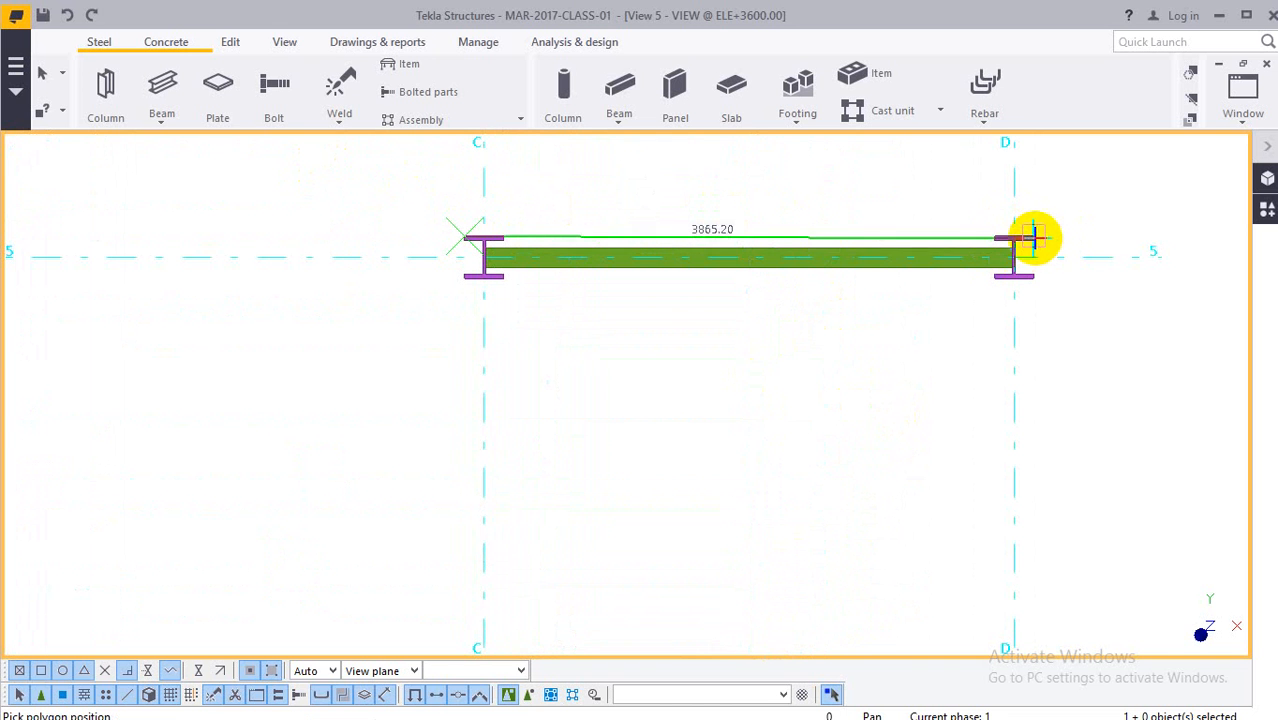
pyautogui.click(1033, 237)
pyautogui.scroll(-4, 913, 405)
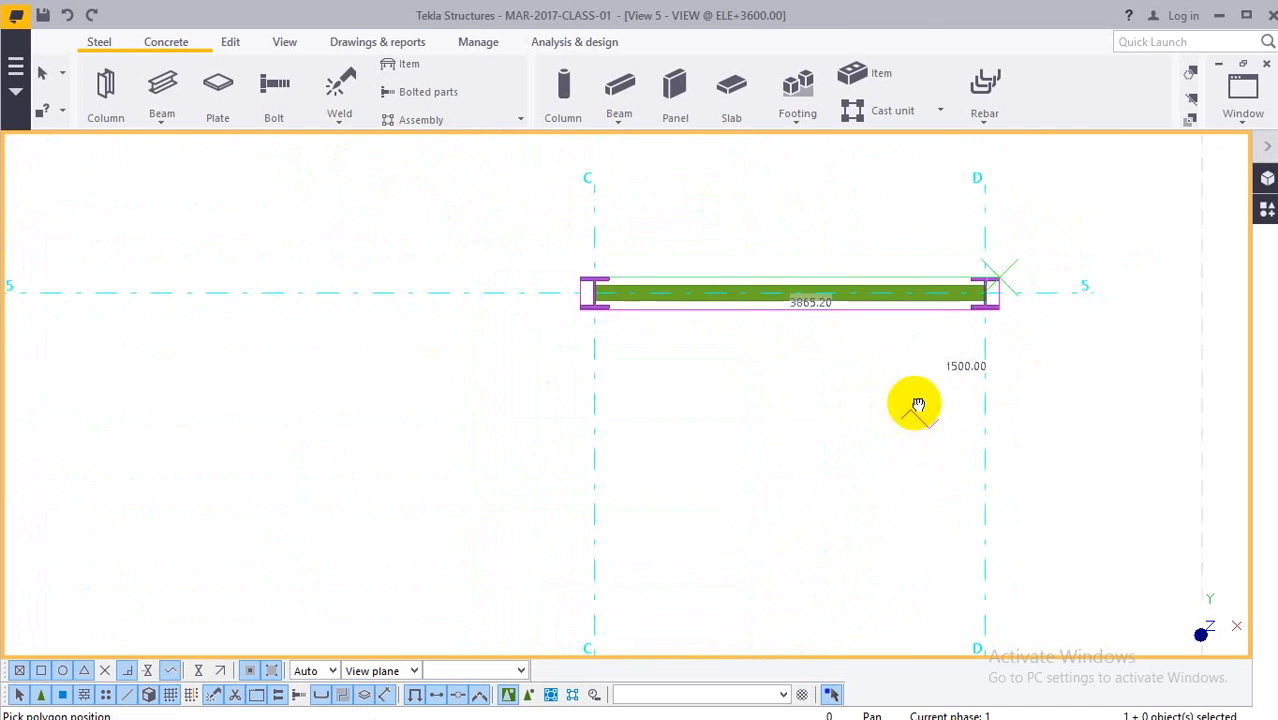
pyautogui.moveTo(867, 486); pyautogui.dragTo(853, 203, button='middle')
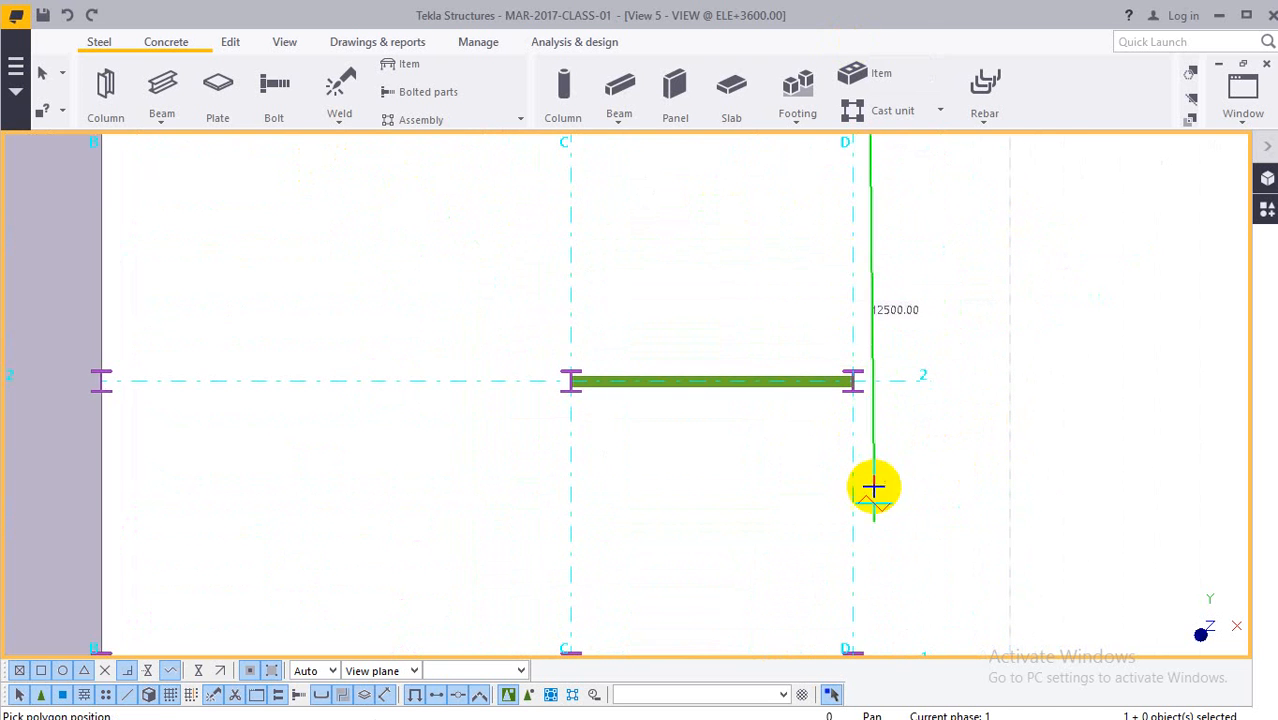
# Start a plate outline along grid 1 between the outer flange corners of the grid D and grid C columns.
pyautogui.moveTo(873, 487); pyautogui.dragTo(902, 180, button='middle')
pyautogui.scroll(2, 881, 390)
pyautogui.scroll(3, 884, 362)
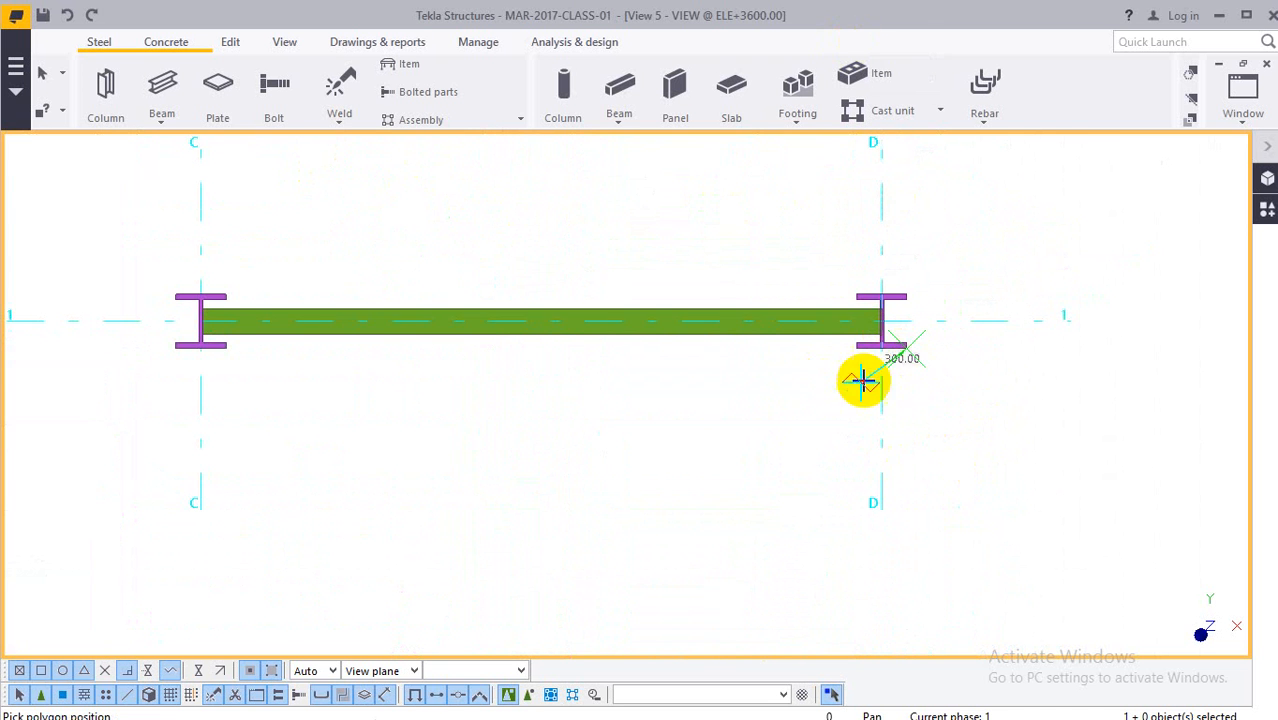
pyautogui.click(177, 348)
# Continue the plate outline along grid C to the C-5 column's outer flange corner and across to the D-5 column's outer corner.
pyautogui.scroll(-1, 228, 256)
pyautogui.moveTo(228, 256); pyautogui.dragTo(294, 549, button='middle')
pyautogui.scroll(-2, 294, 549)
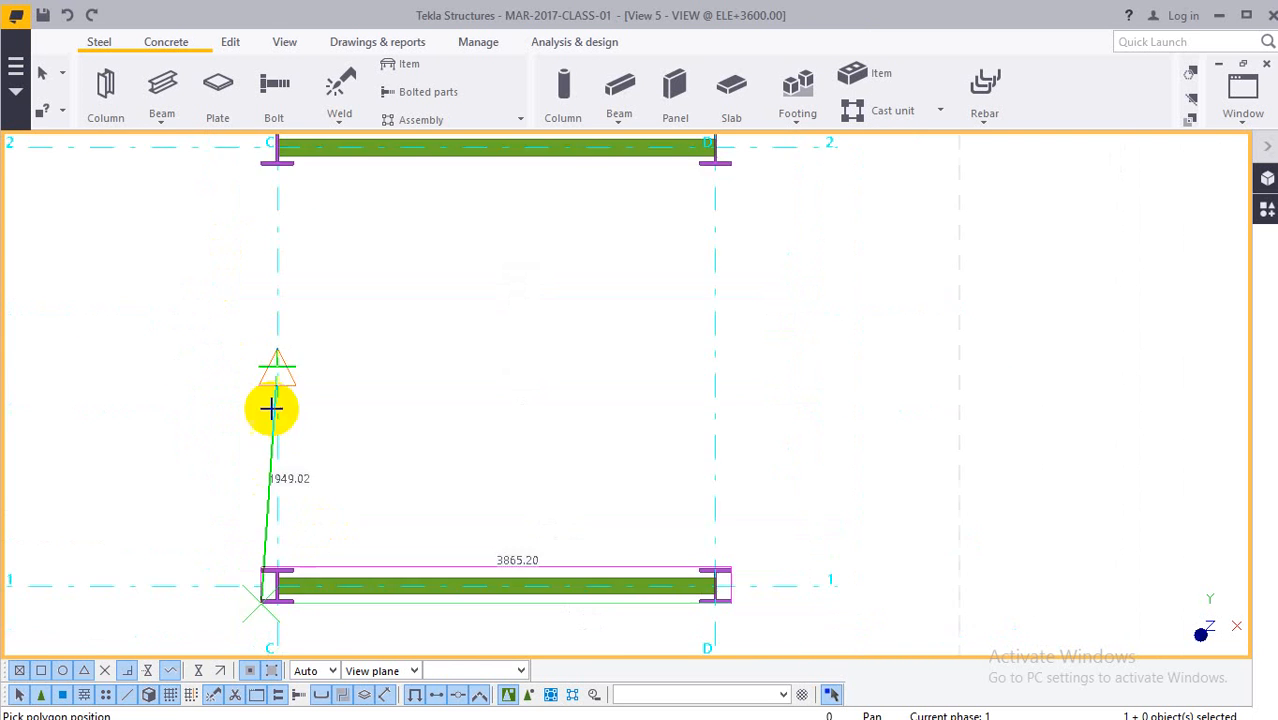
pyautogui.scroll(-3, 271, 408)
pyautogui.moveTo(269, 352); pyautogui.dragTo(253, 675, button='middle')
pyautogui.moveTo(222, 234); pyautogui.dragTo(259, 579, button='middle')
pyautogui.moveTo(290, 261); pyautogui.dragTo(292, 352, button='middle')
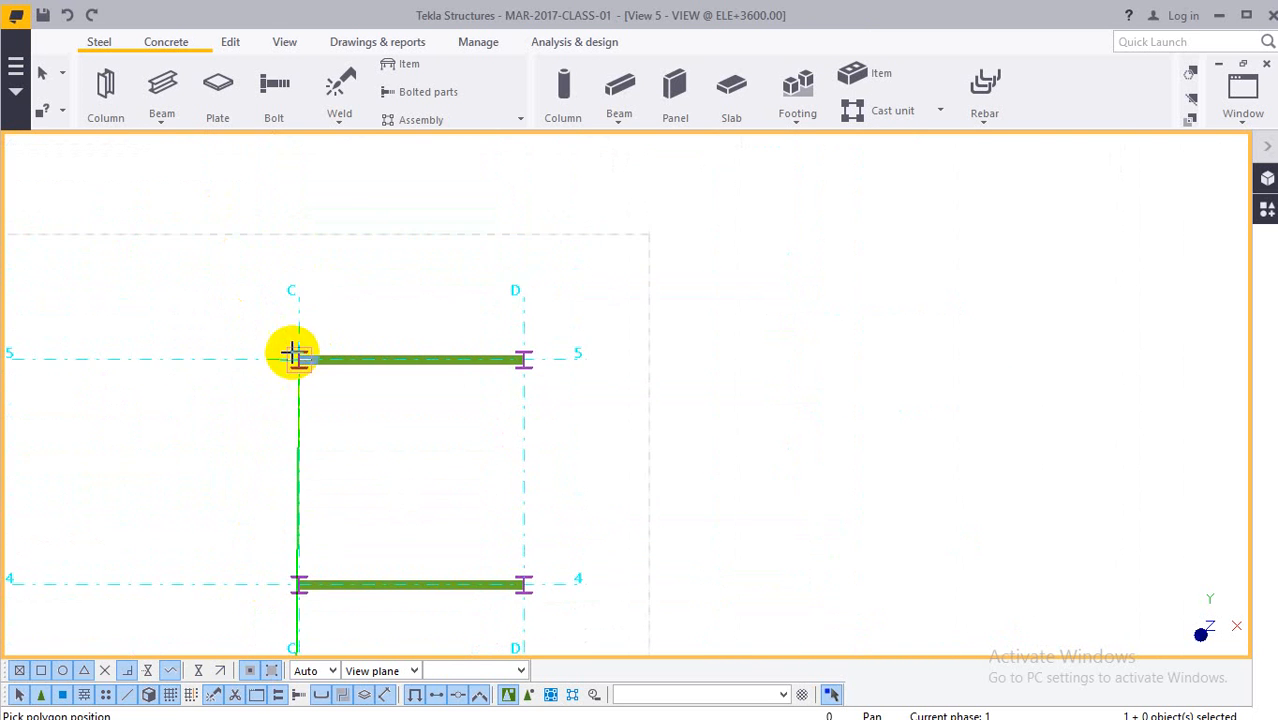
pyautogui.scroll(5, 271, 346)
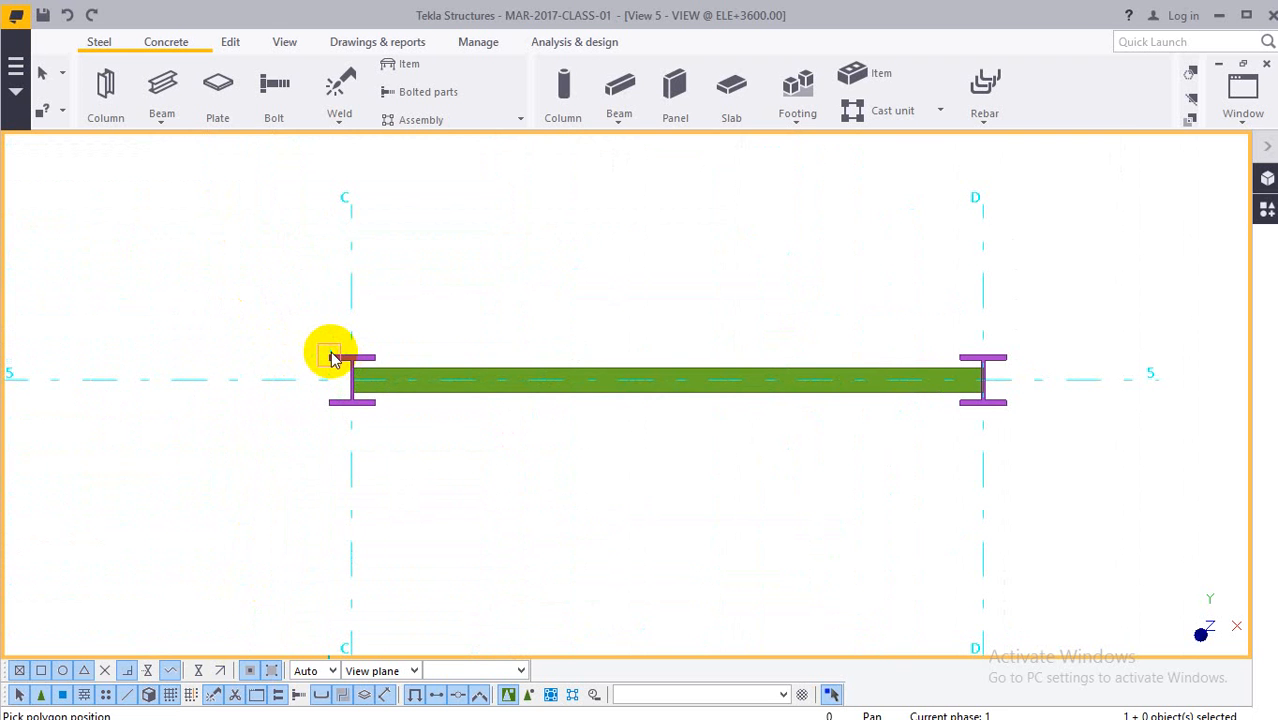
pyautogui.click(333, 358)
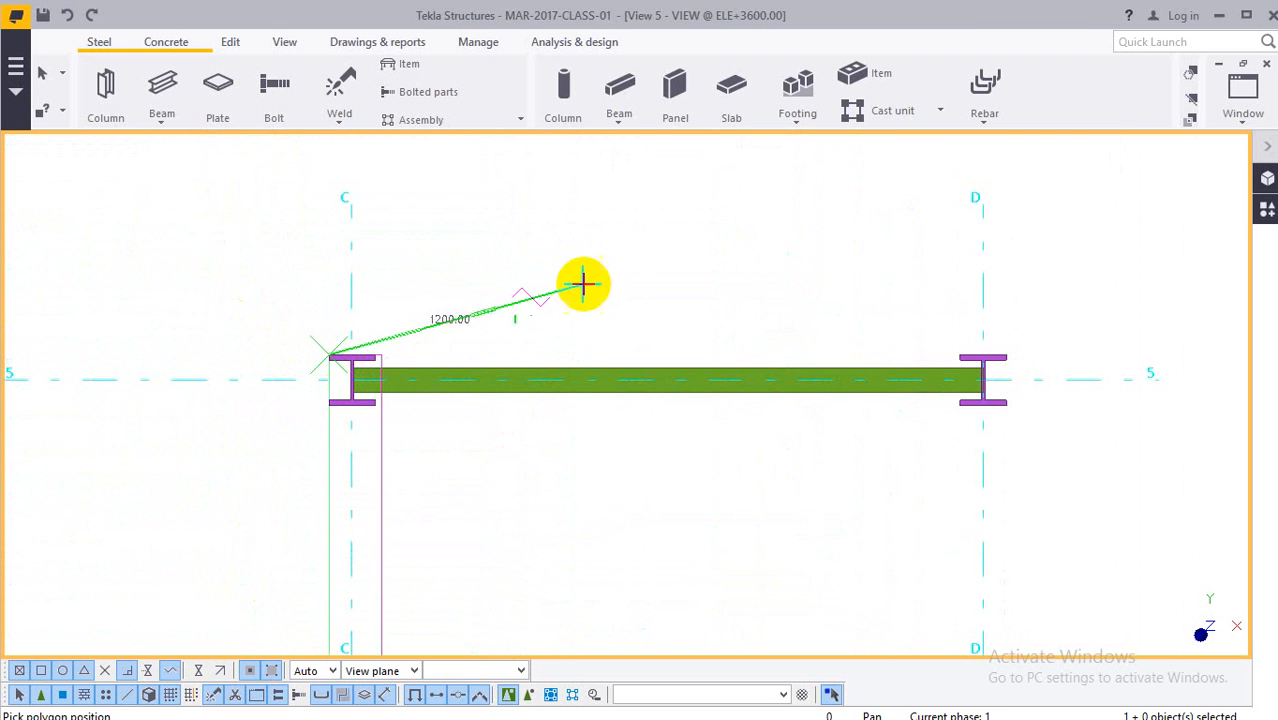
pyautogui.click(1007, 358)
# Close the plate outline at the D-1 column's outer flange corner to create the plate, and end the plate command.
pyautogui.scroll(-8, 941, 360)
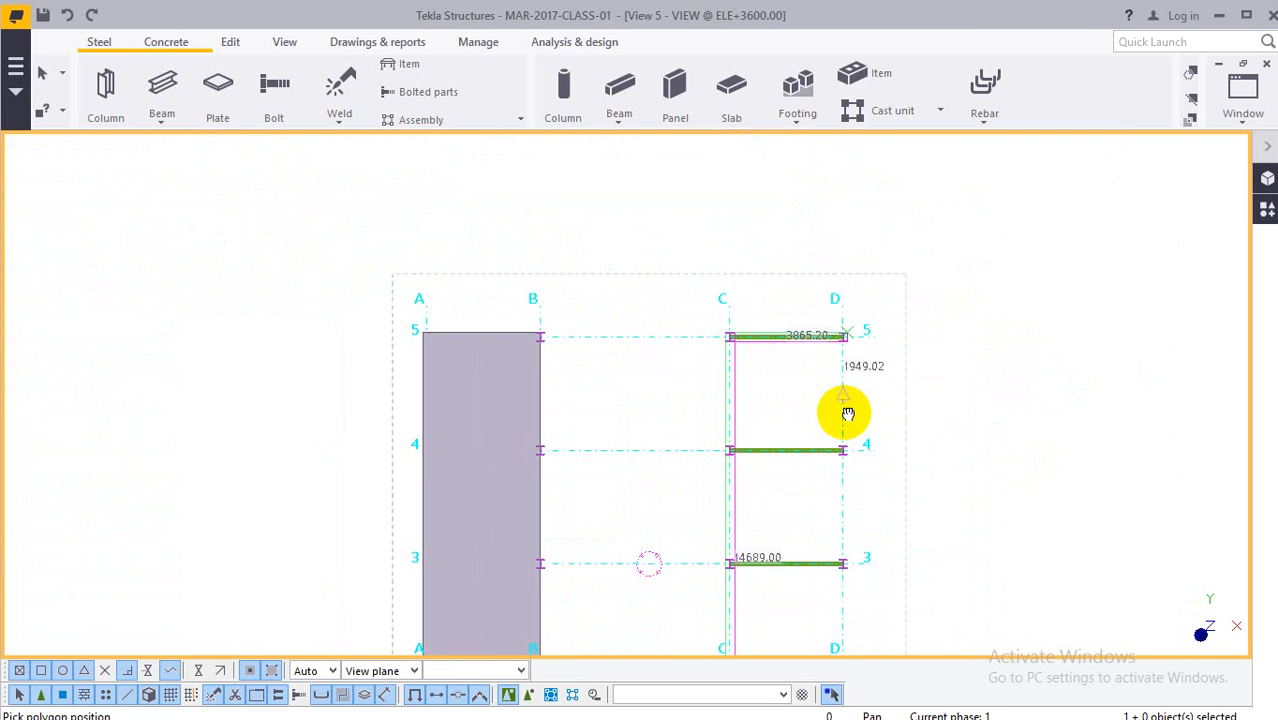
pyautogui.moveTo(848, 413); pyautogui.dragTo(780, 140, button='middle')
pyautogui.scroll(3, 770, 555)
pyautogui.scroll(3, 763, 504)
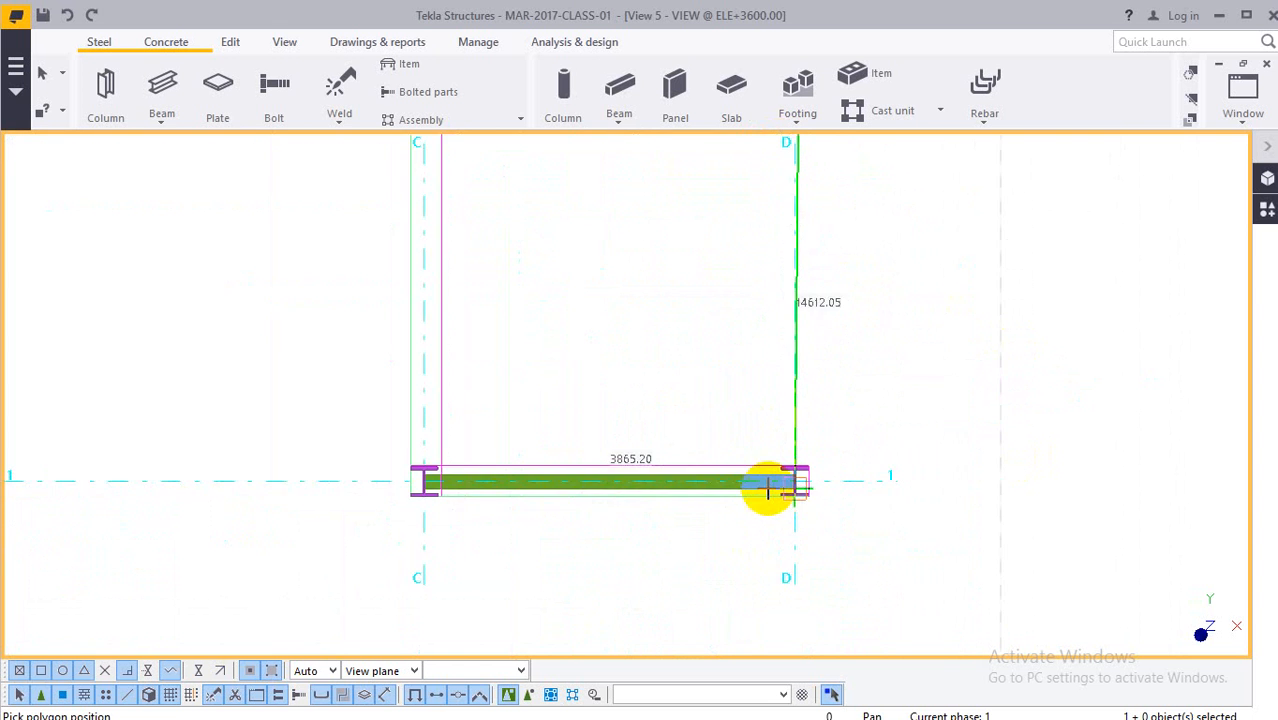
pyautogui.scroll(1, 768, 490)
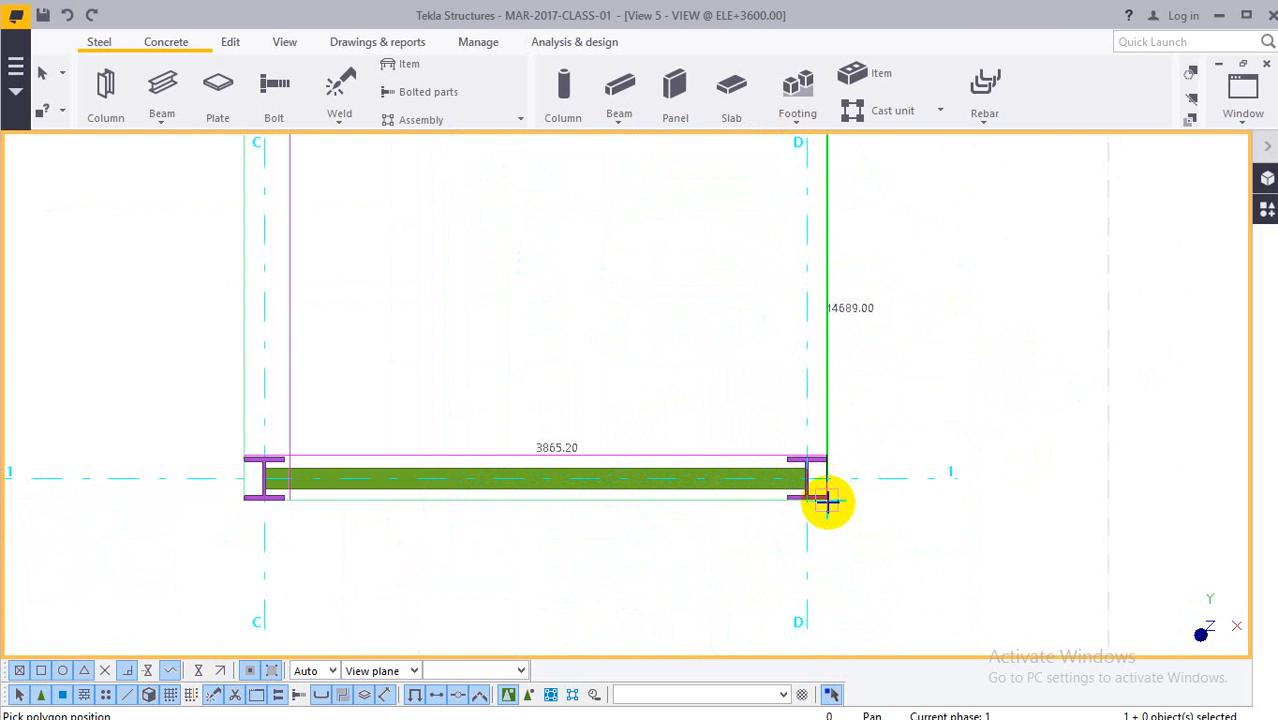
pyautogui.click(826, 500)
pyautogui.rightClick(866, 368)
pyautogui.click(926, 374)
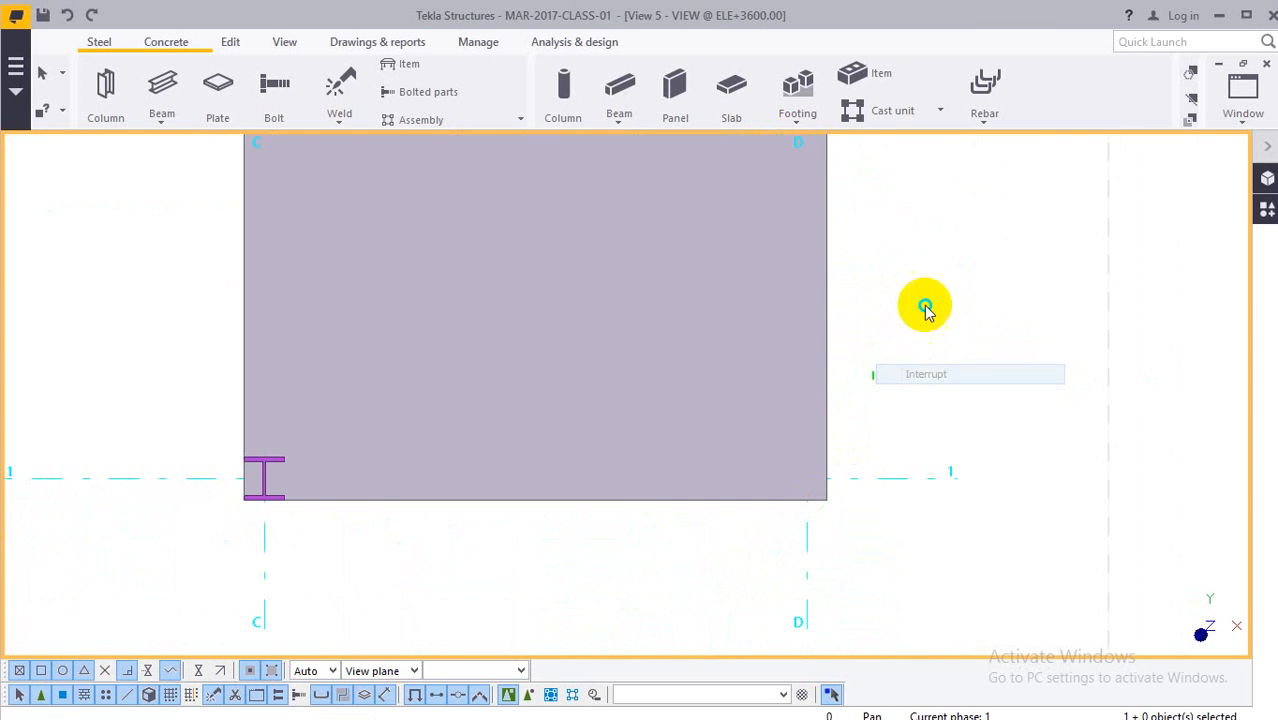
pyautogui.rightClick(926, 306)
pyautogui.click(957, 317)
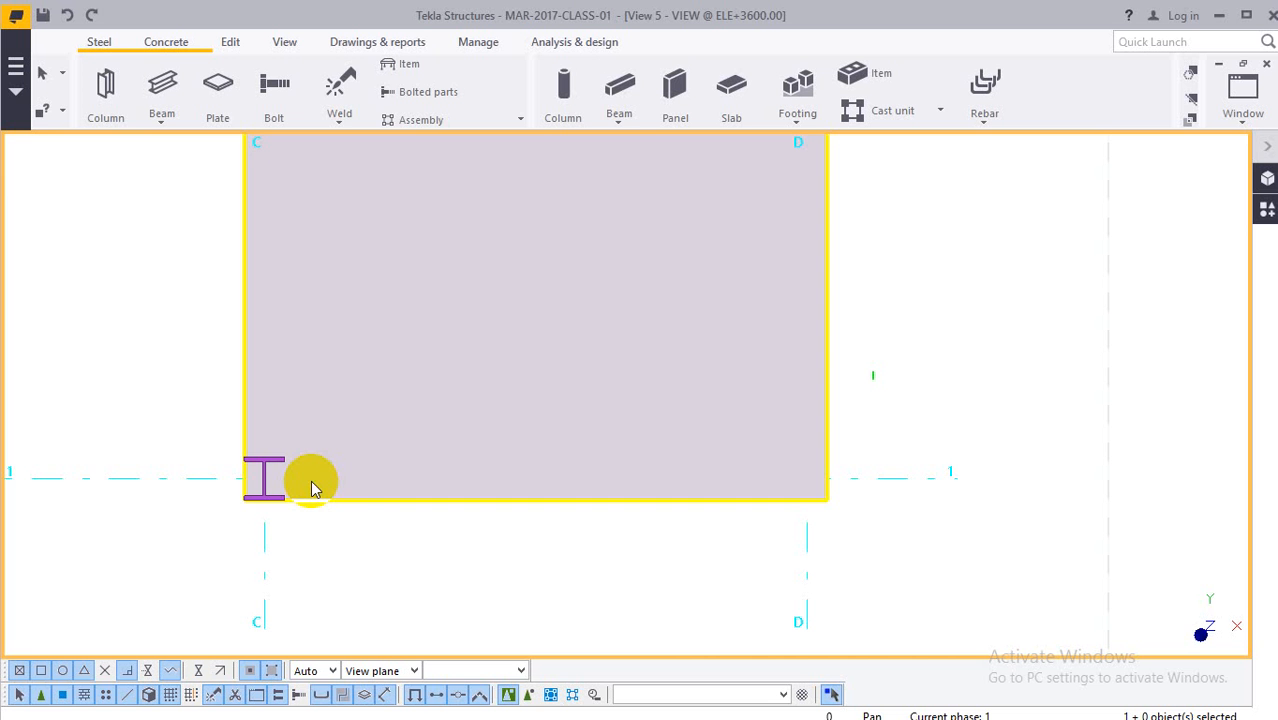
pyautogui.click(311, 480)
pyautogui.scroll(-3, 146, 285)
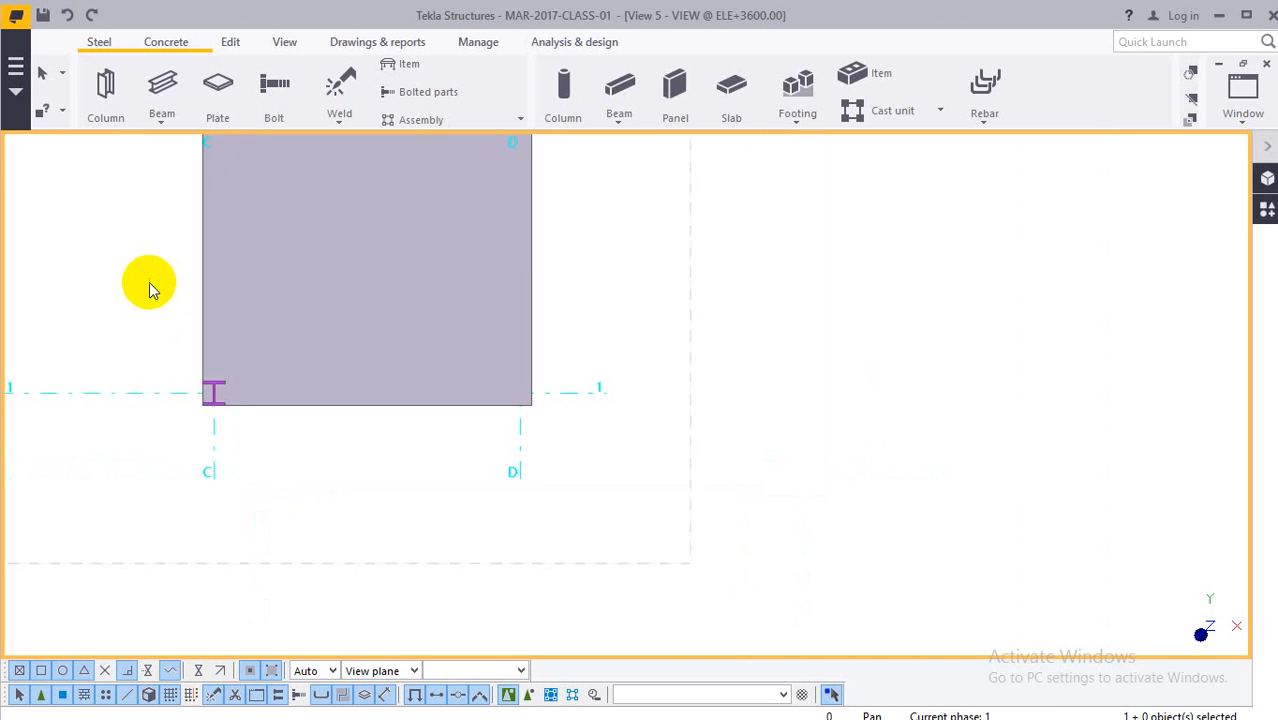
pyautogui.moveTo(148, 286); pyautogui.dragTo(645, 427, button='middle')
pyautogui.scroll(-5, 645, 427)
pyautogui.moveTo(582, 342); pyautogui.dragTo(551, 439, button='middle')
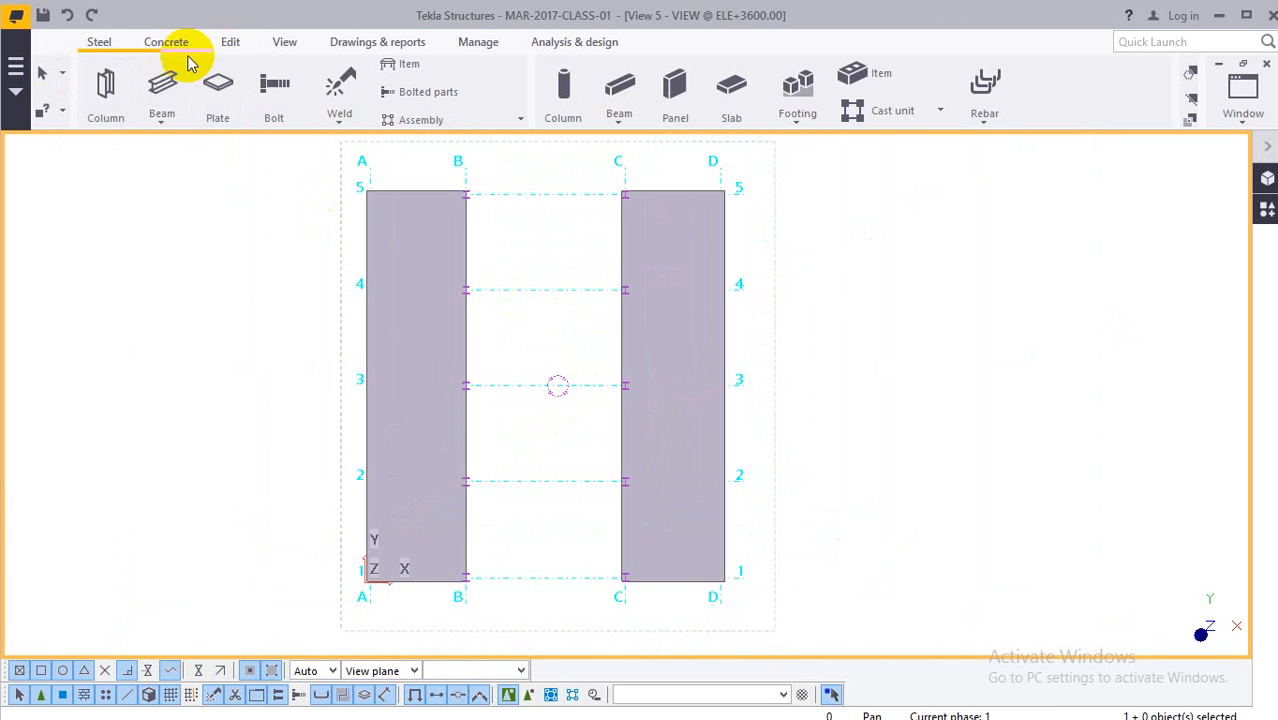
# Make the plan view at elevation +7200.00 visible and activate it.
pyautogui.click(232, 42)
pyautogui.click(285, 42)
pyautogui.click(108, 95)
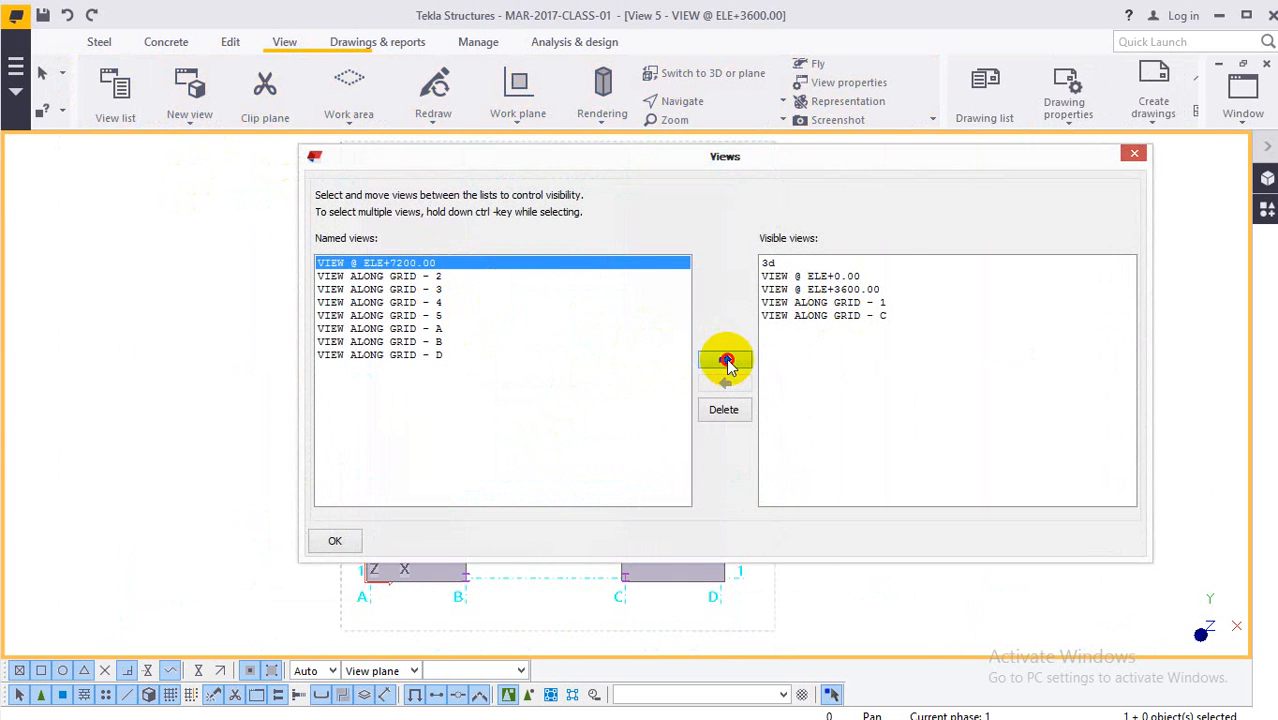
pyautogui.click(726, 362)
pyautogui.click(1134, 153)
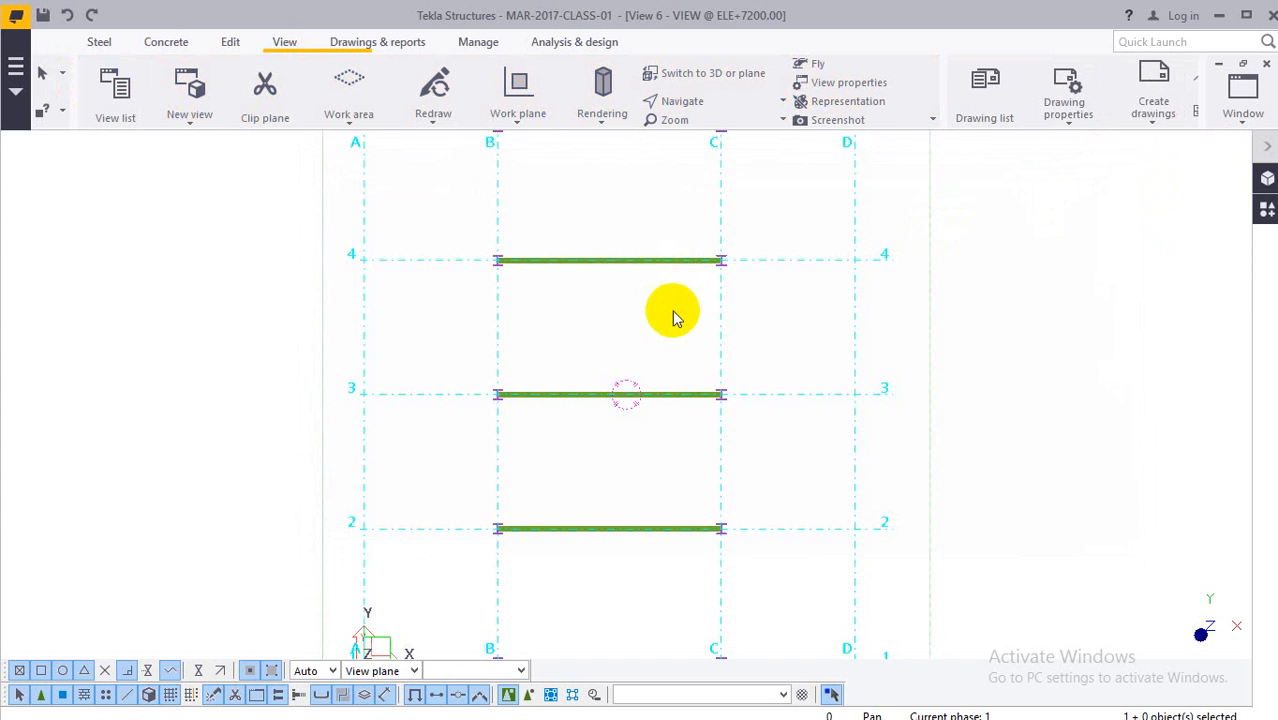
pyautogui.moveTo(672, 316); pyautogui.dragTo(551, 194, button='middle')
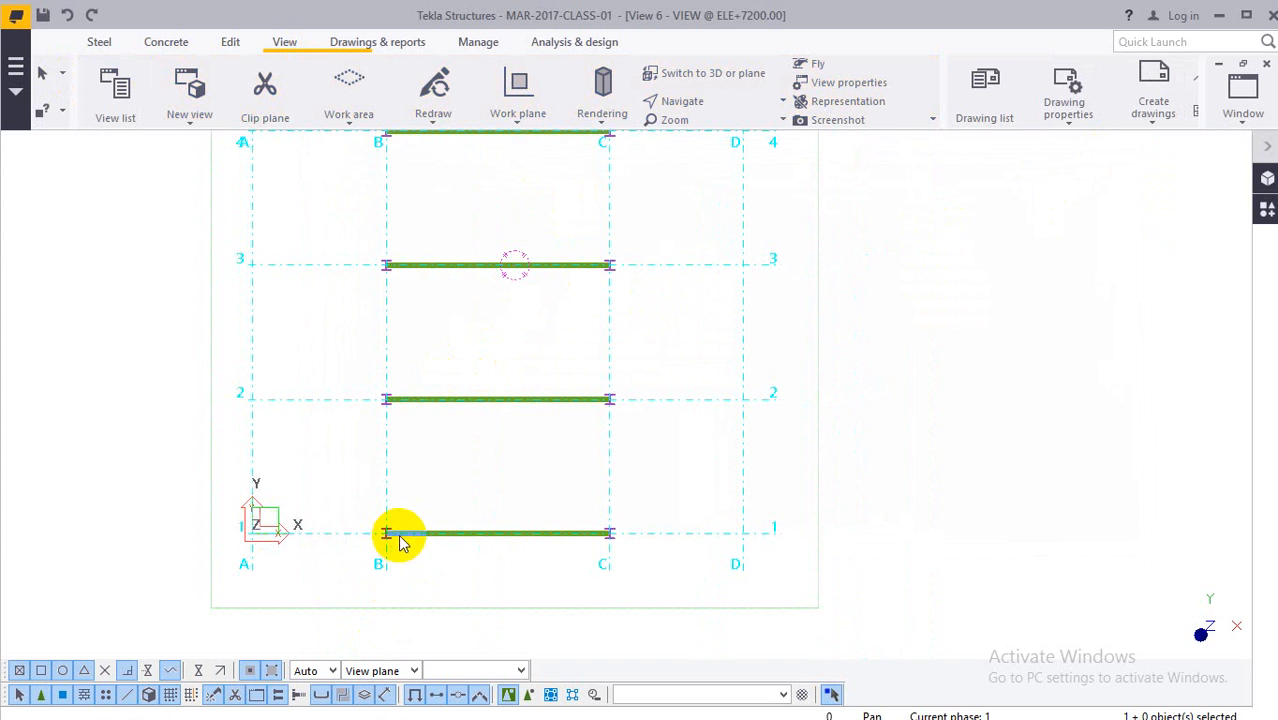
pyautogui.click(503, 320)
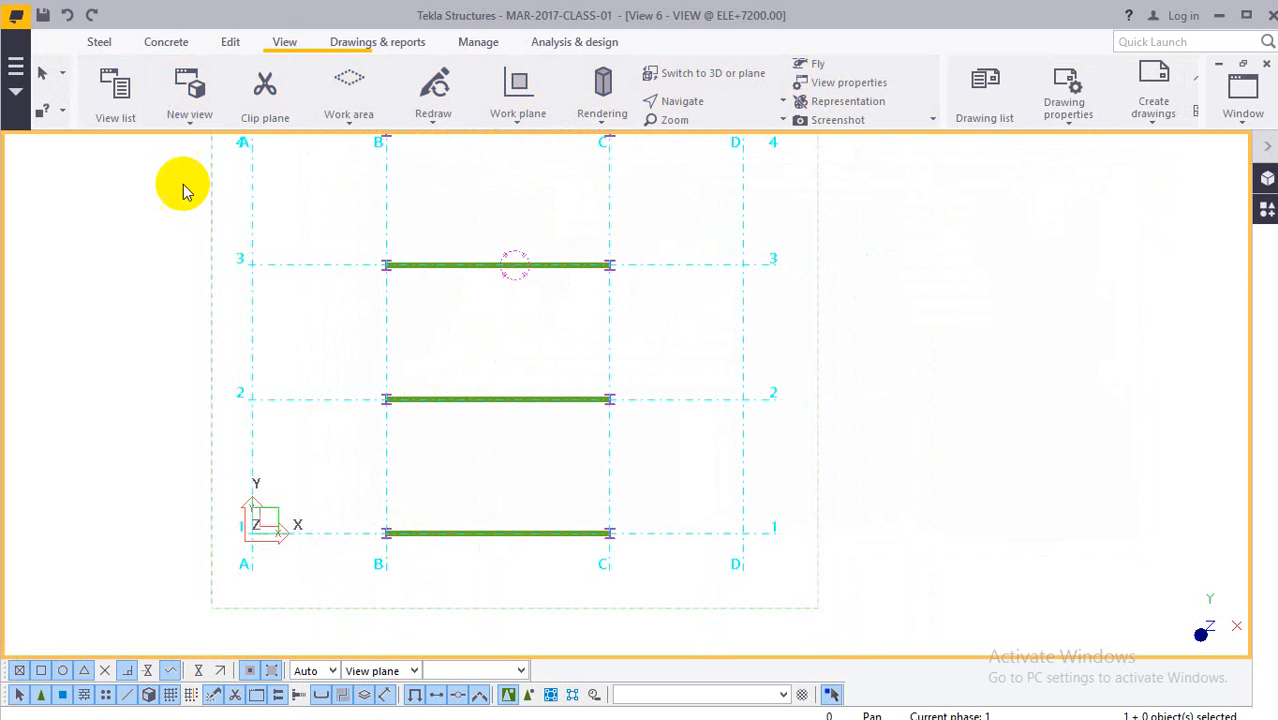
# Start a plate outline along grid B from the B-1 column's outer flange corner to the B-5 column's outer corner.
pyautogui.click(107, 45)
pyautogui.click(216, 86)
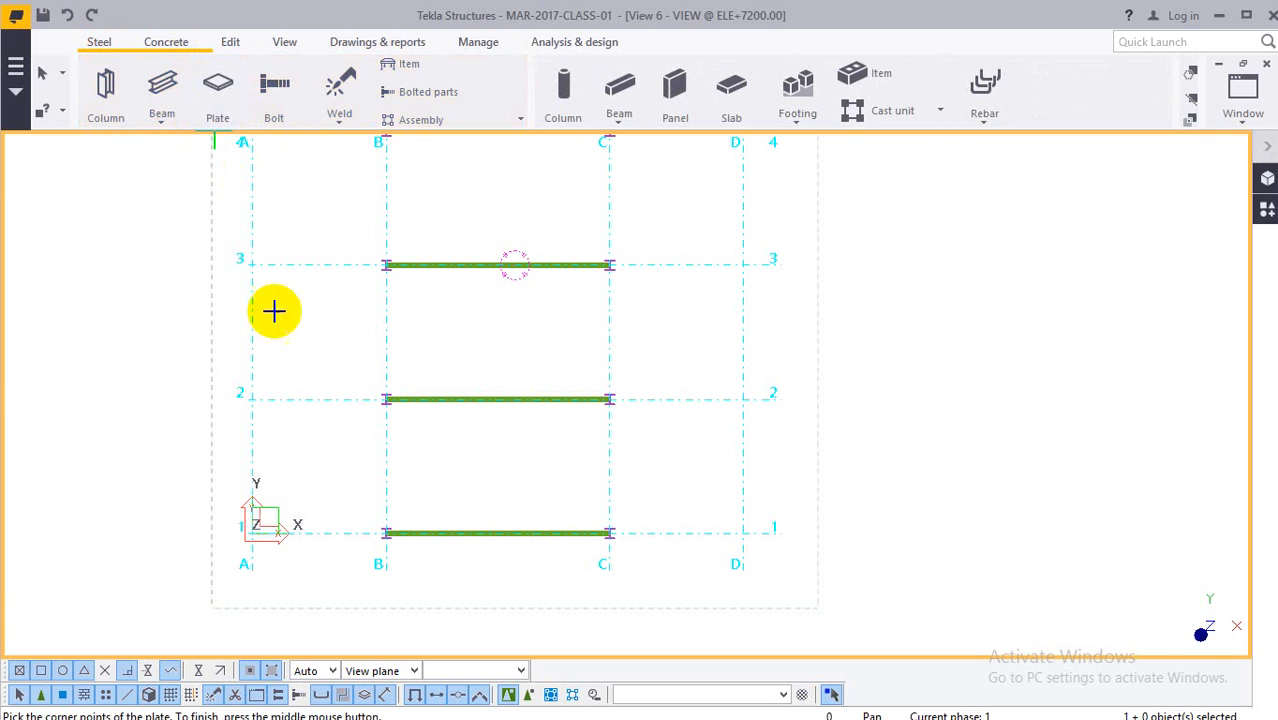
pyautogui.click(420, 530)
pyautogui.scroll(6, 380, 566)
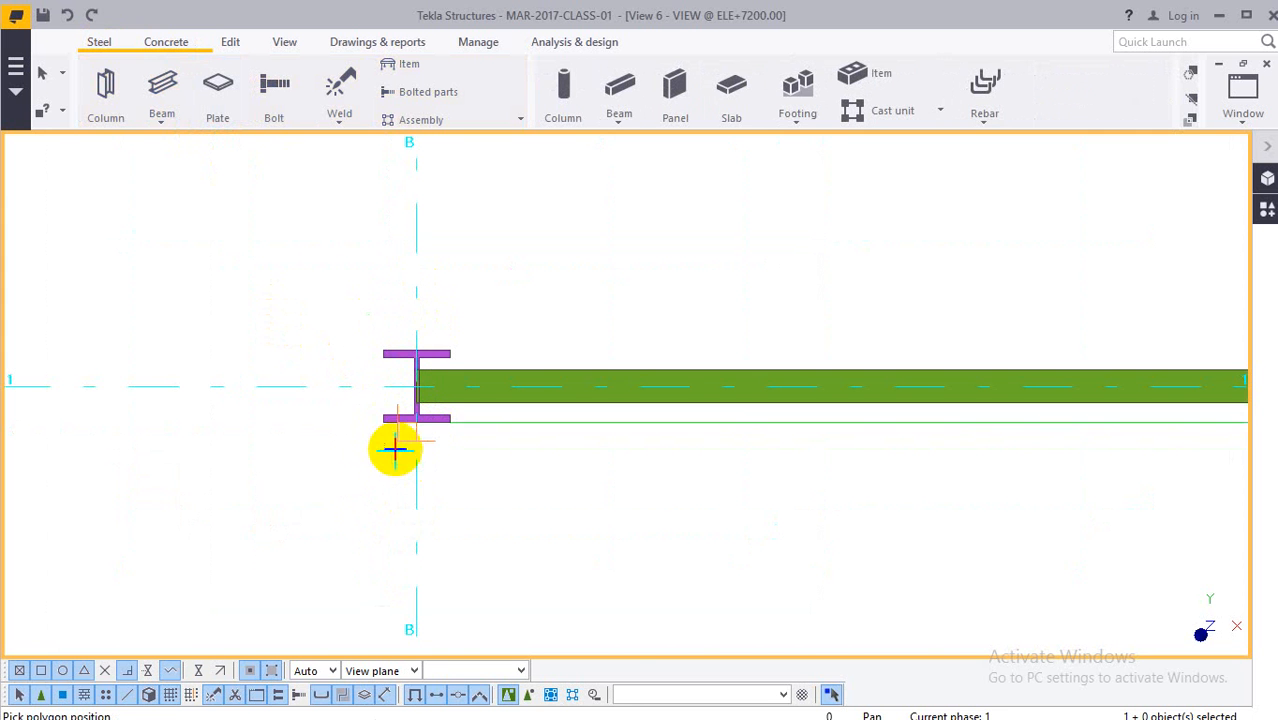
pyautogui.click(383, 423)
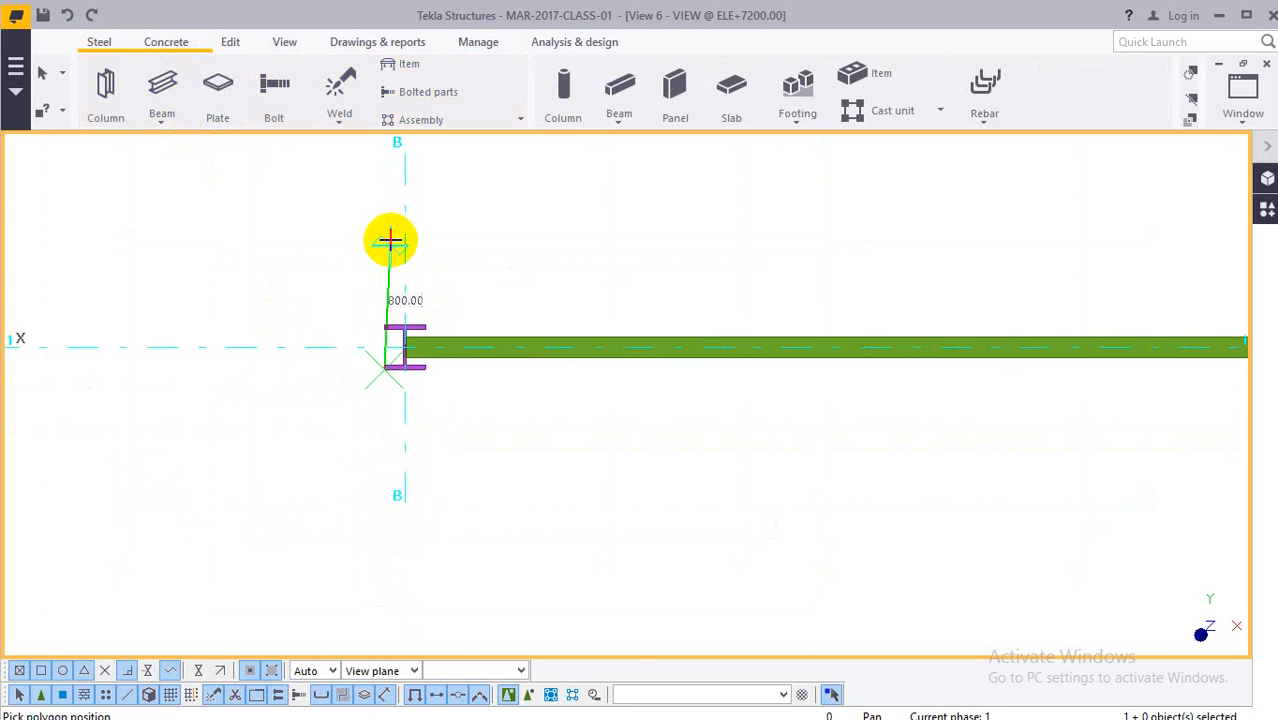
pyautogui.scroll(-5, 335, 640)
pyautogui.scroll(-3, 347, 330)
pyautogui.moveTo(348, 300); pyautogui.dragTo(334, 459, button='middle')
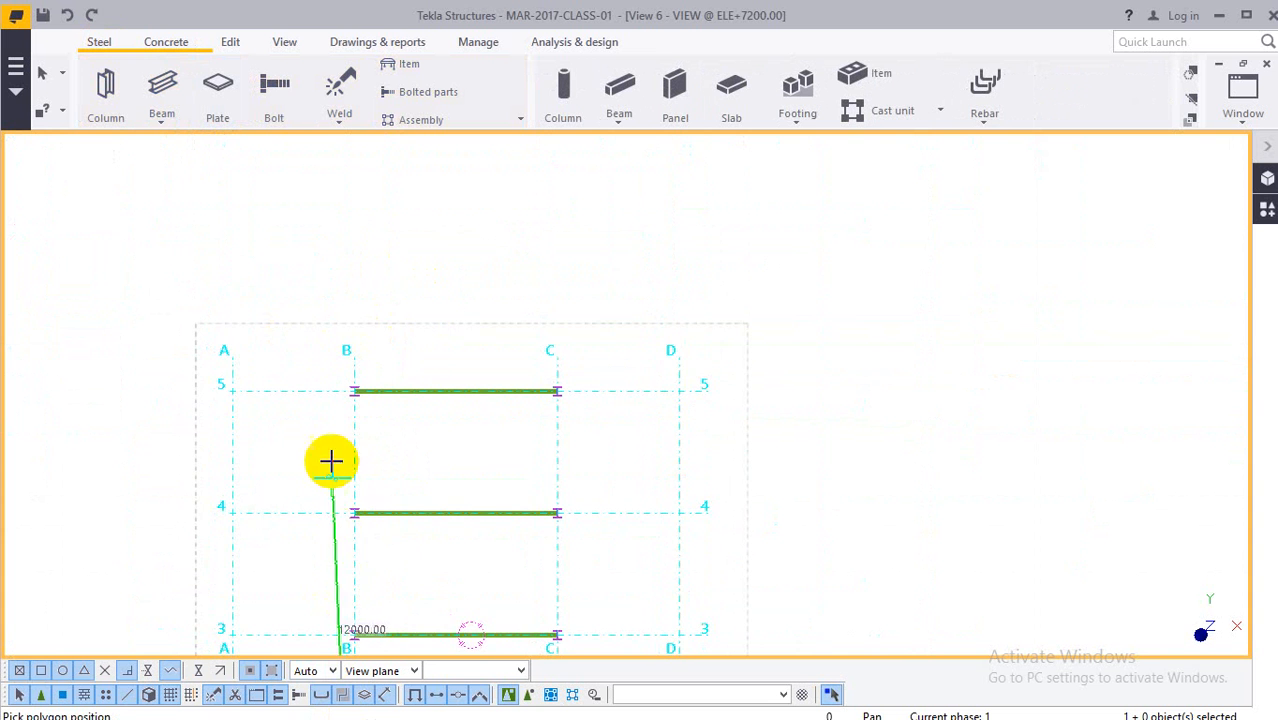
pyautogui.scroll(5, 354, 380)
pyautogui.scroll(3, 338, 379)
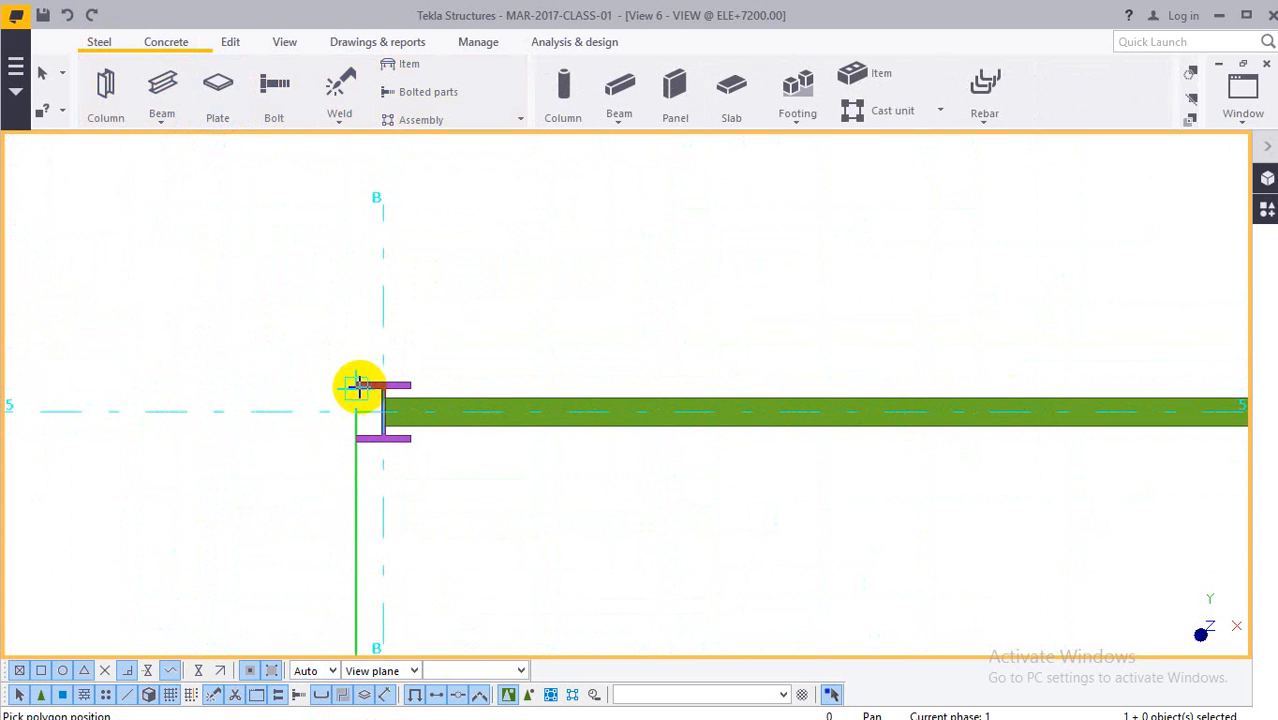
pyautogui.click(358, 383)
# Continue the plate outline along grid 5 to the C-5 column's outer flange corner and along grid C to the C-1 column.
pyautogui.scroll(-1, 722, 394)
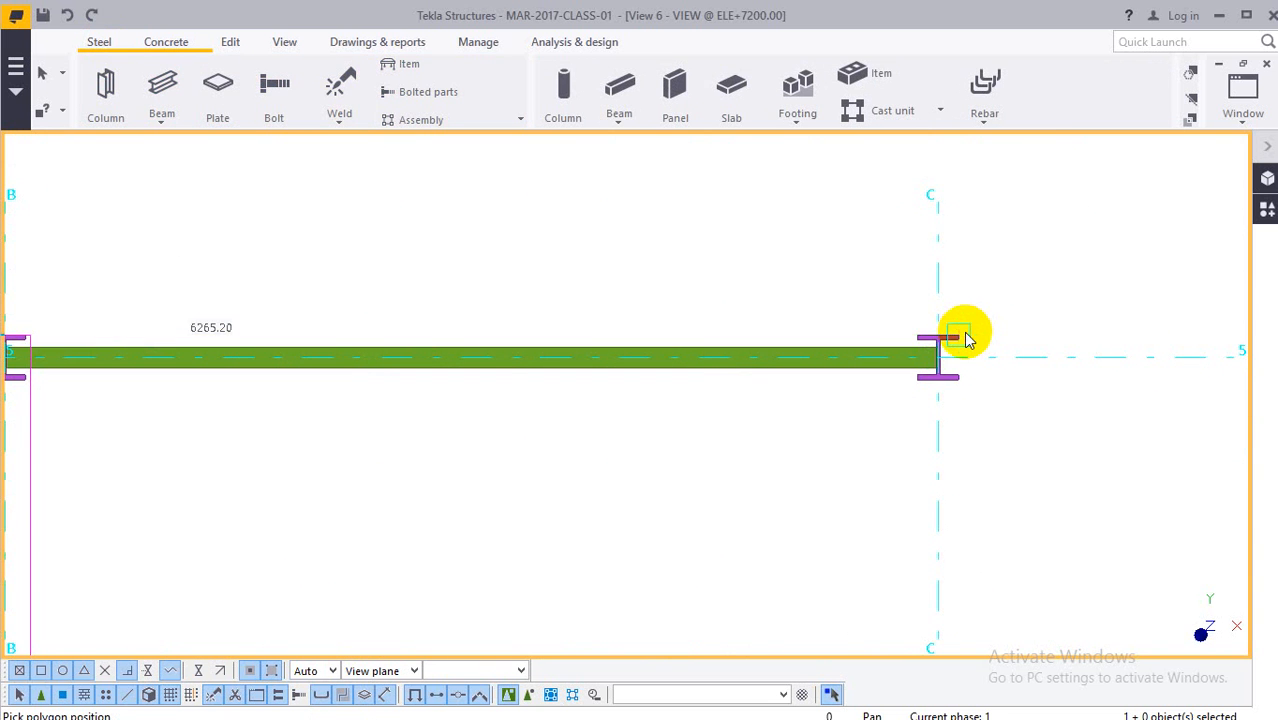
pyautogui.click(965, 340)
pyautogui.scroll(-3, 961, 465)
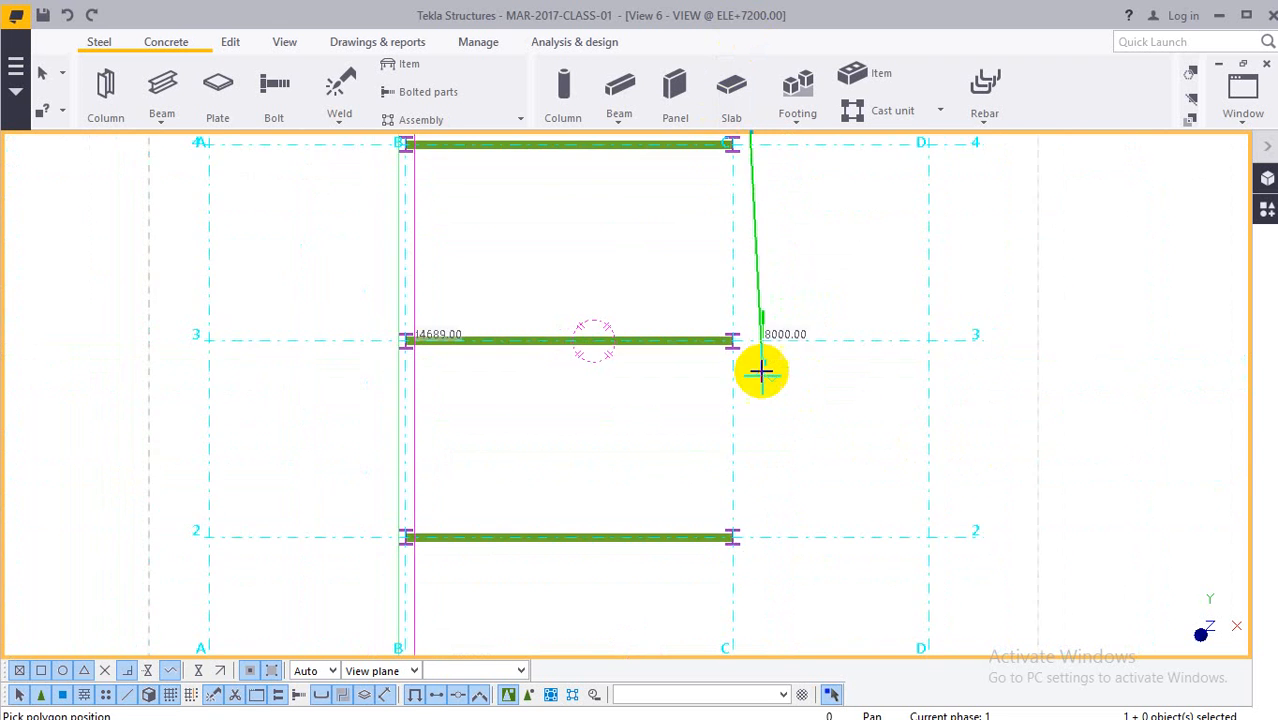
pyautogui.moveTo(761, 371); pyautogui.dragTo(769, 137, button='middle')
pyautogui.moveTo(758, 347); pyautogui.dragTo(753, 399, button='middle')
pyautogui.scroll(4, 753, 414)
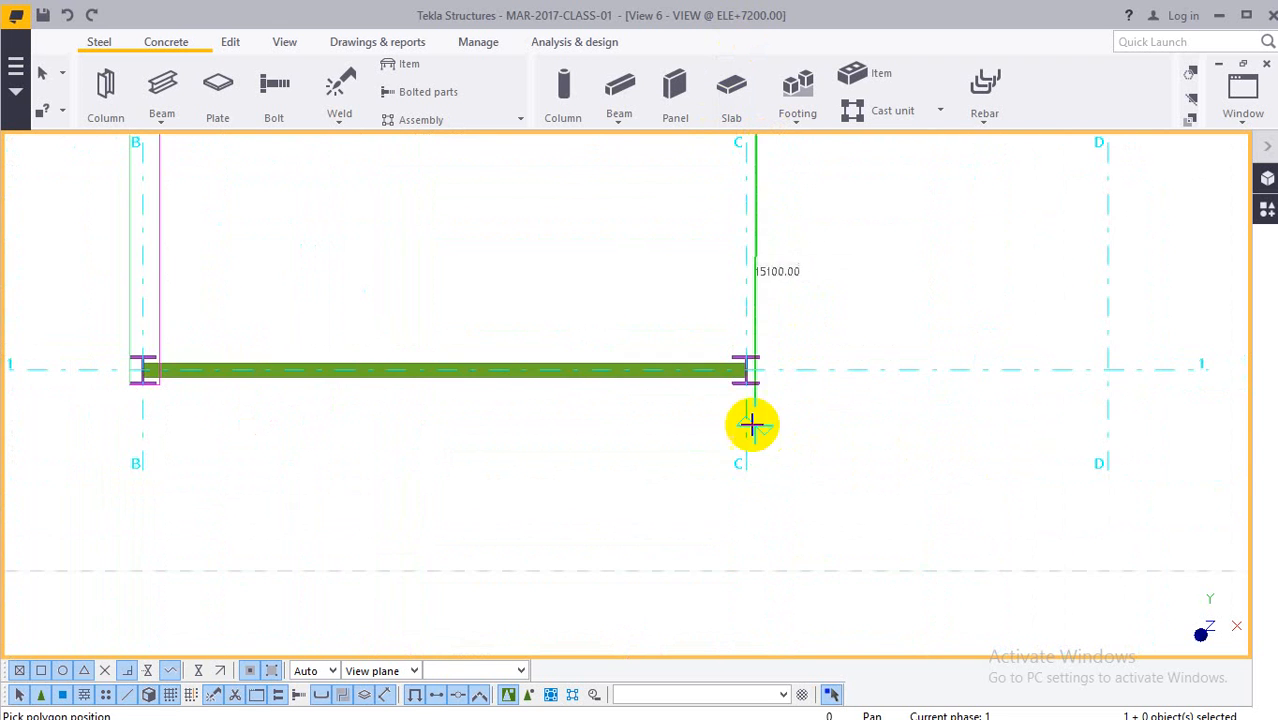
pyautogui.click(768, 375)
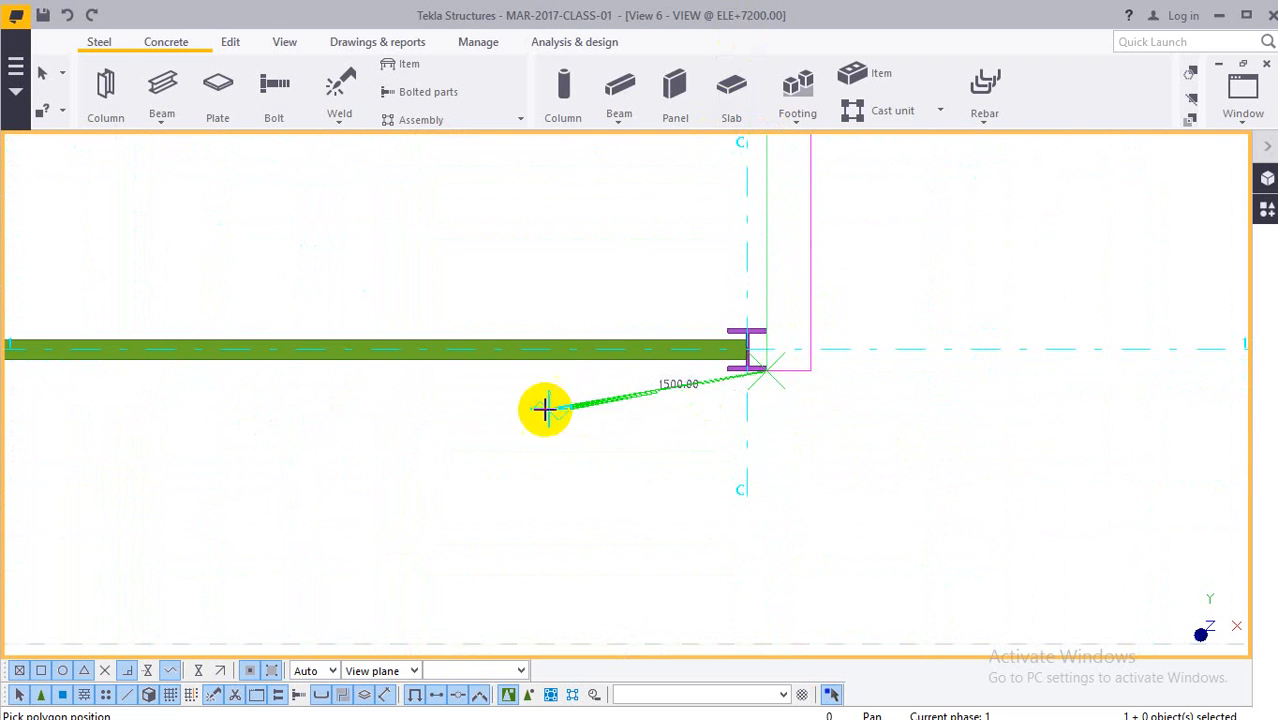
# Close the plate outline at the B-1 column's outer flange corner to create the plate, and end the plate command.
pyautogui.moveTo(545, 408); pyautogui.dragTo(964, 314, button='middle')
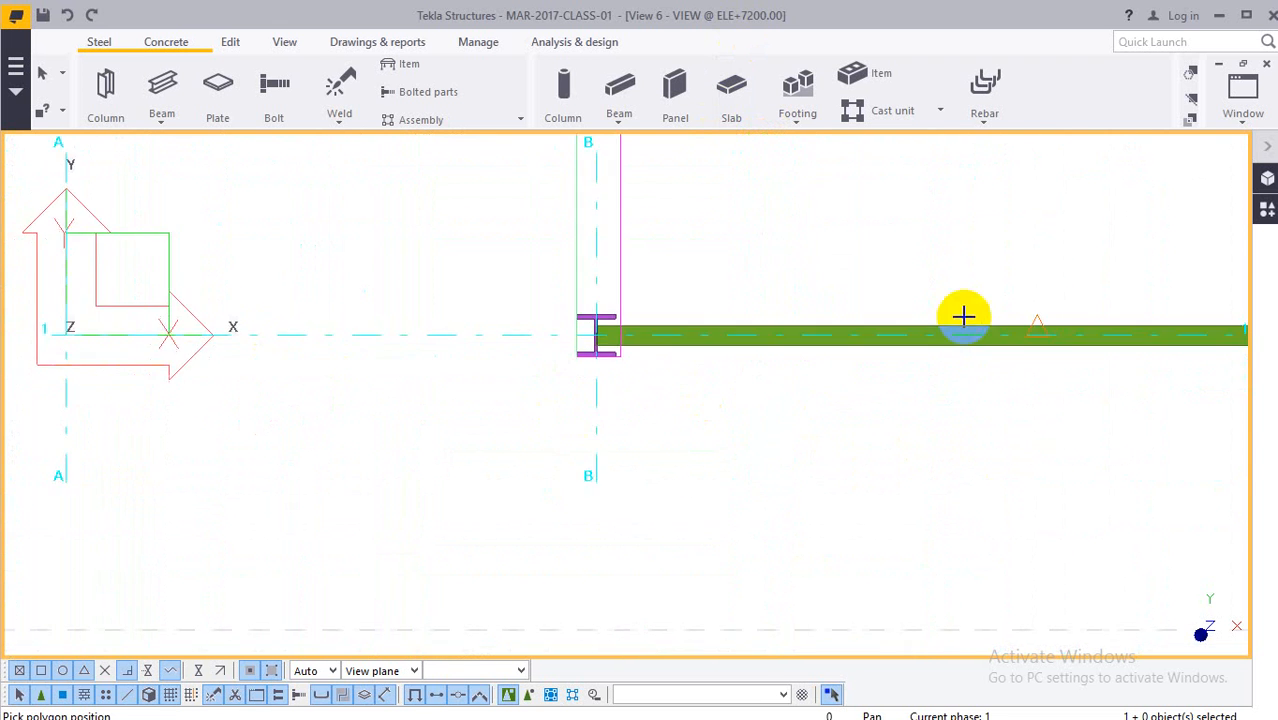
pyautogui.click(569, 355)
pyautogui.scroll(-3, 569, 396)
pyautogui.rightClick(374, 172)
pyautogui.click(438, 190)
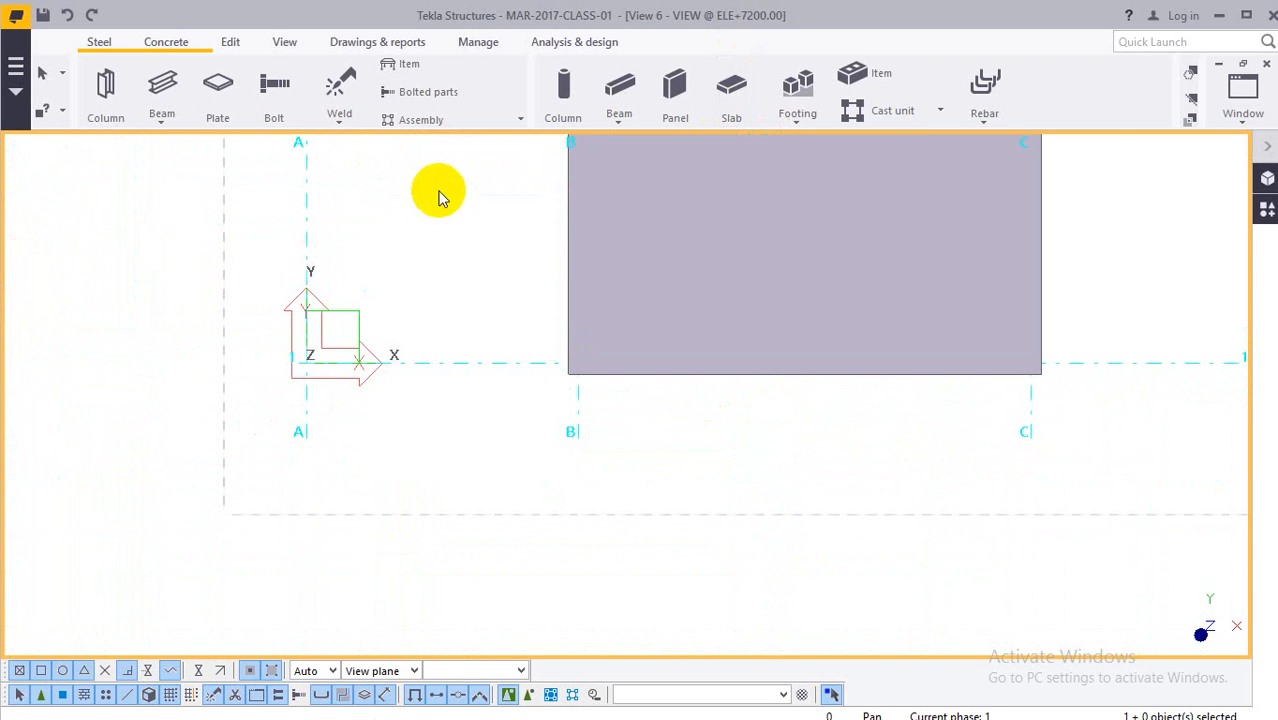
# Switch to the 3D view and examine the frame with its plates from another angle.
pyautogui.click(1234, 116)
pyautogui.click(1193, 226)
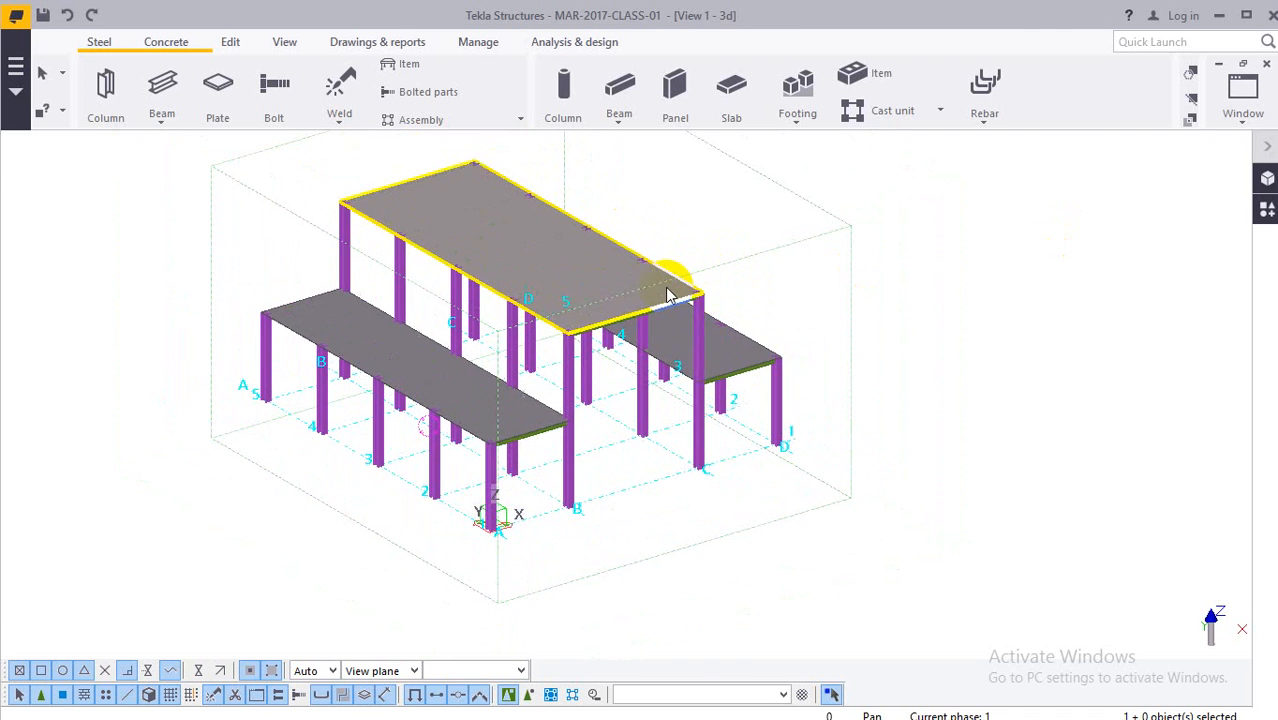
pyautogui.click(537, 312)
pyautogui.keyDown('ctrl'); pyautogui.moveTo(704, 431); pyautogui.dragTo(482, 410, button='middle'); pyautogui.keyUp('ctrl')
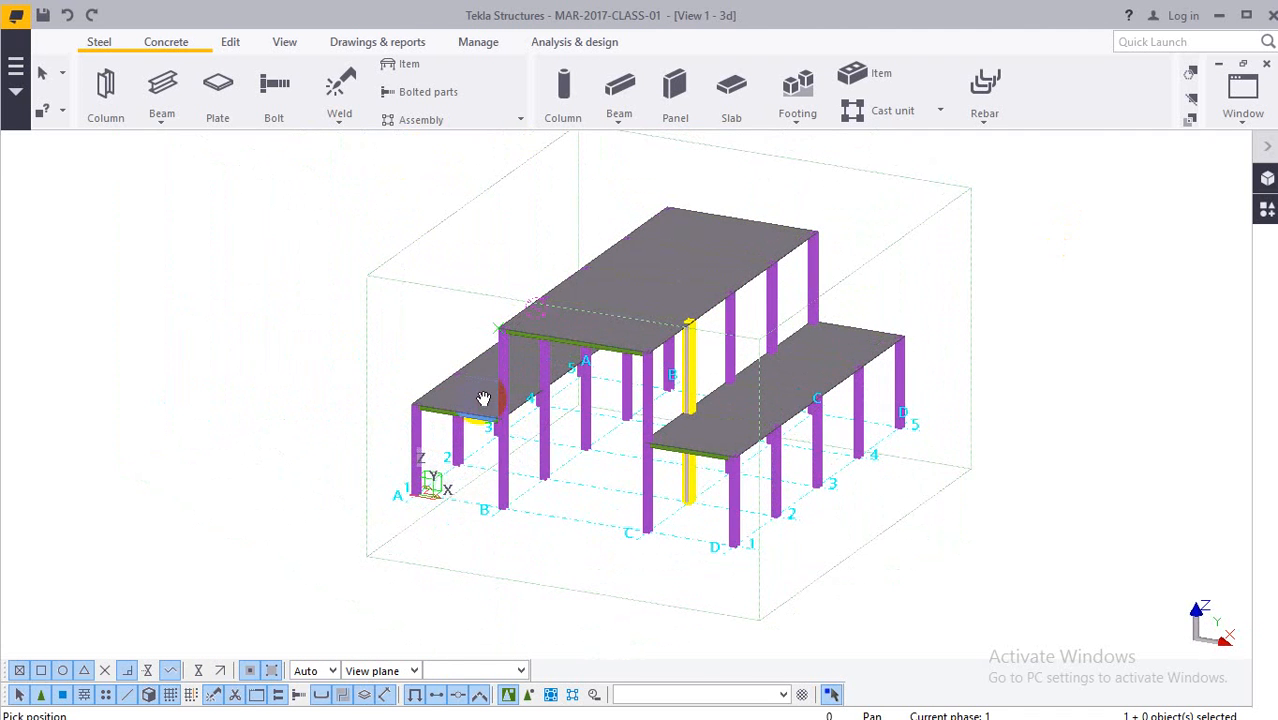
pyautogui.moveTo(590, 361); pyautogui.dragTo(529, 317, button='middle')
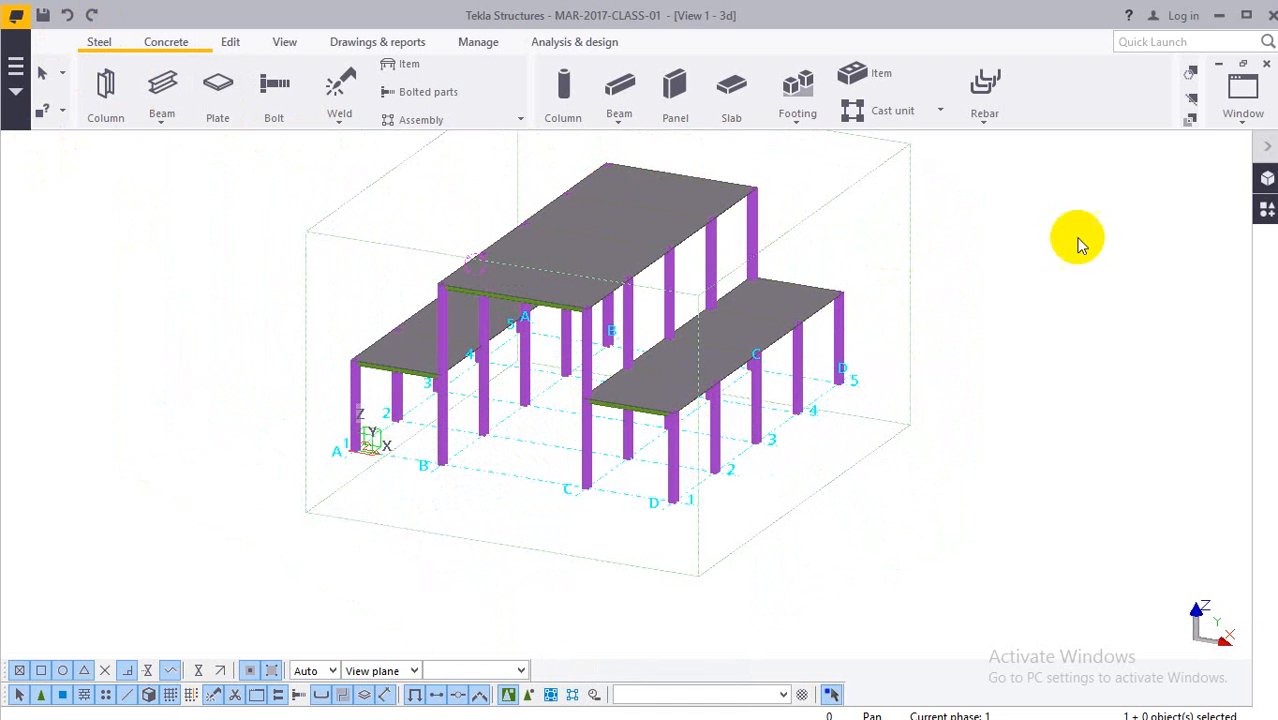
# Close the 3D view's properties unchanged and switch to the elevation view along grid 1.
pyautogui.doubleClick(1138, 200)
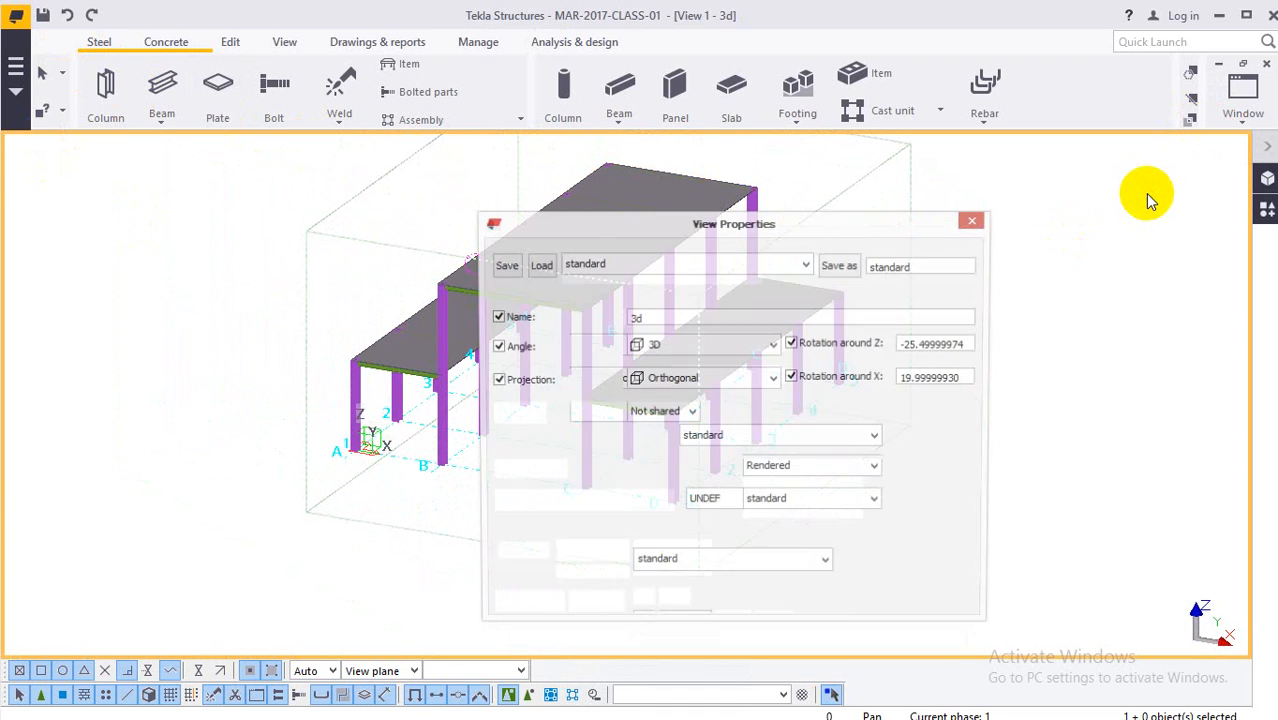
pyautogui.click(973, 220)
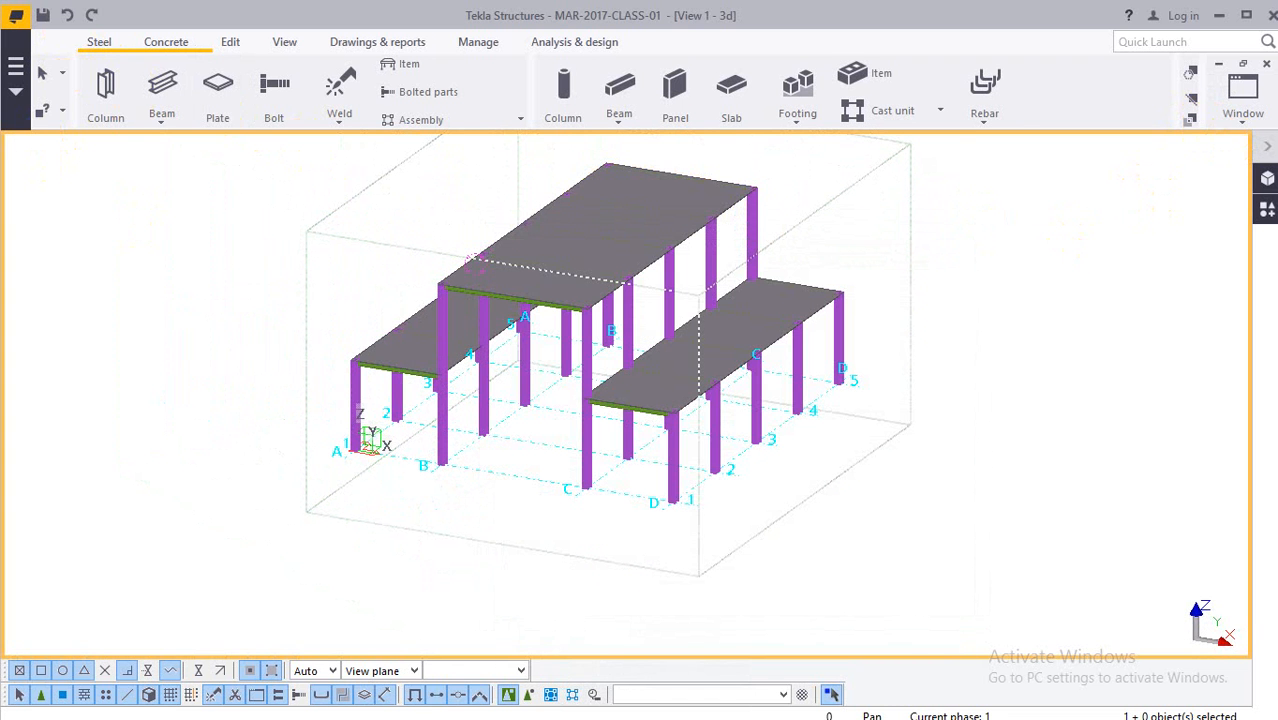
pyautogui.click(1245, 108)
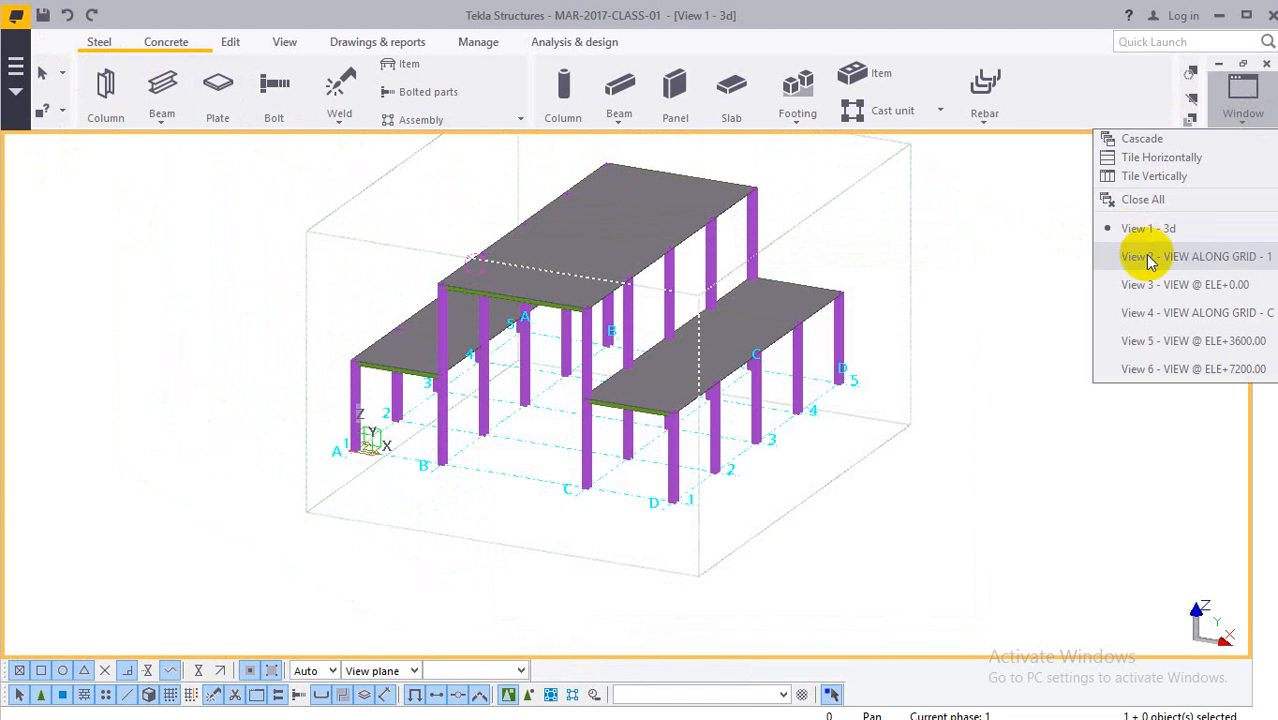
pyautogui.click(1150, 258)
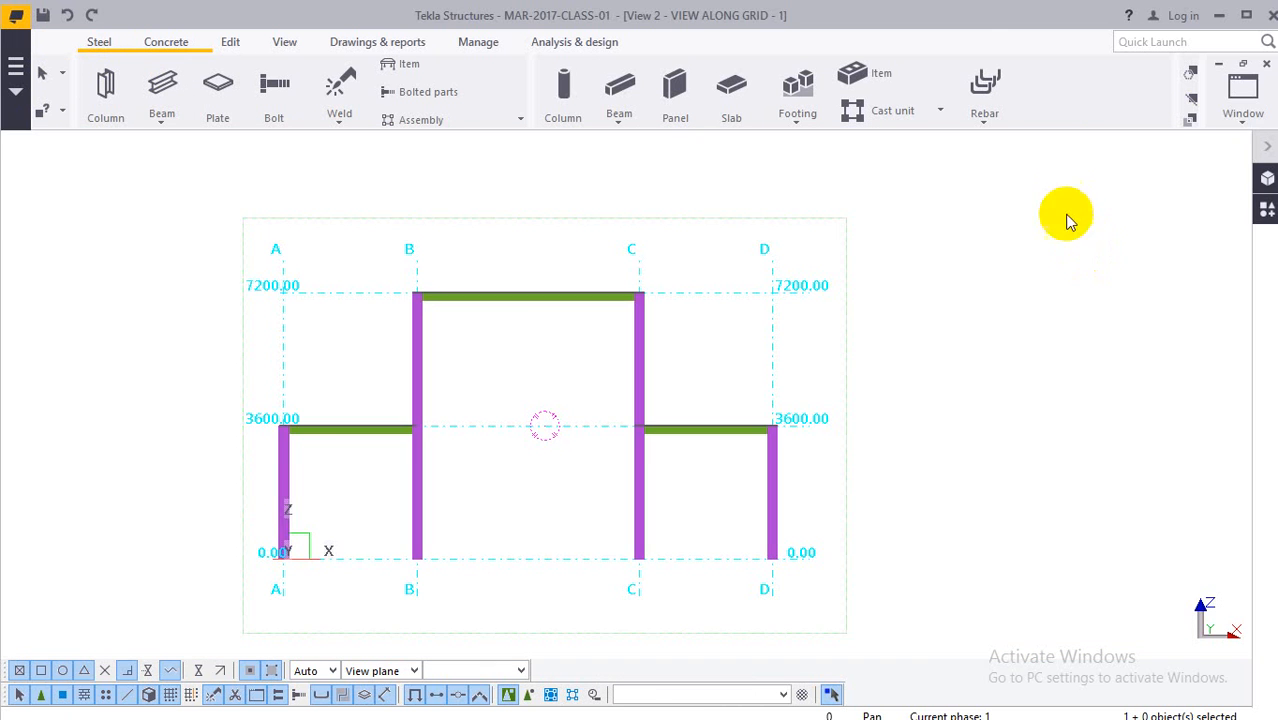
# Close all open model views, from the grid 1 elevation through the 3D, plan and grid C views.
pyautogui.click(1267, 66)
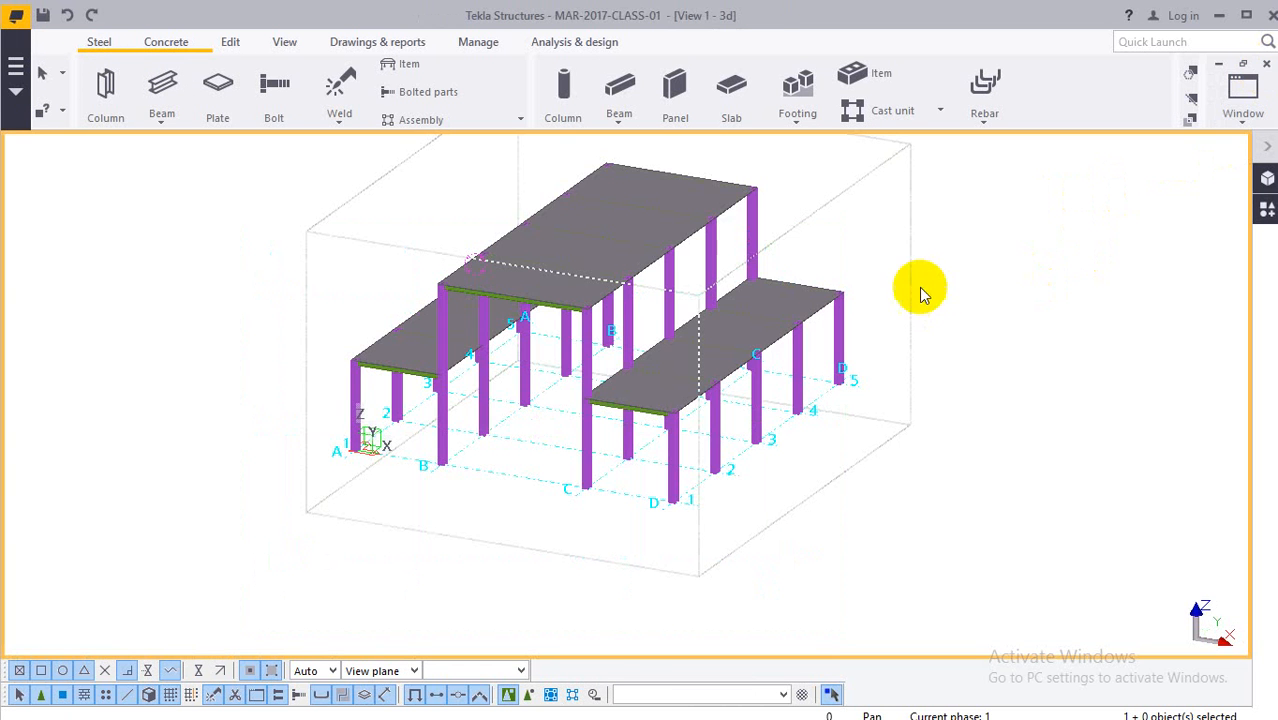
pyautogui.click(1267, 66)
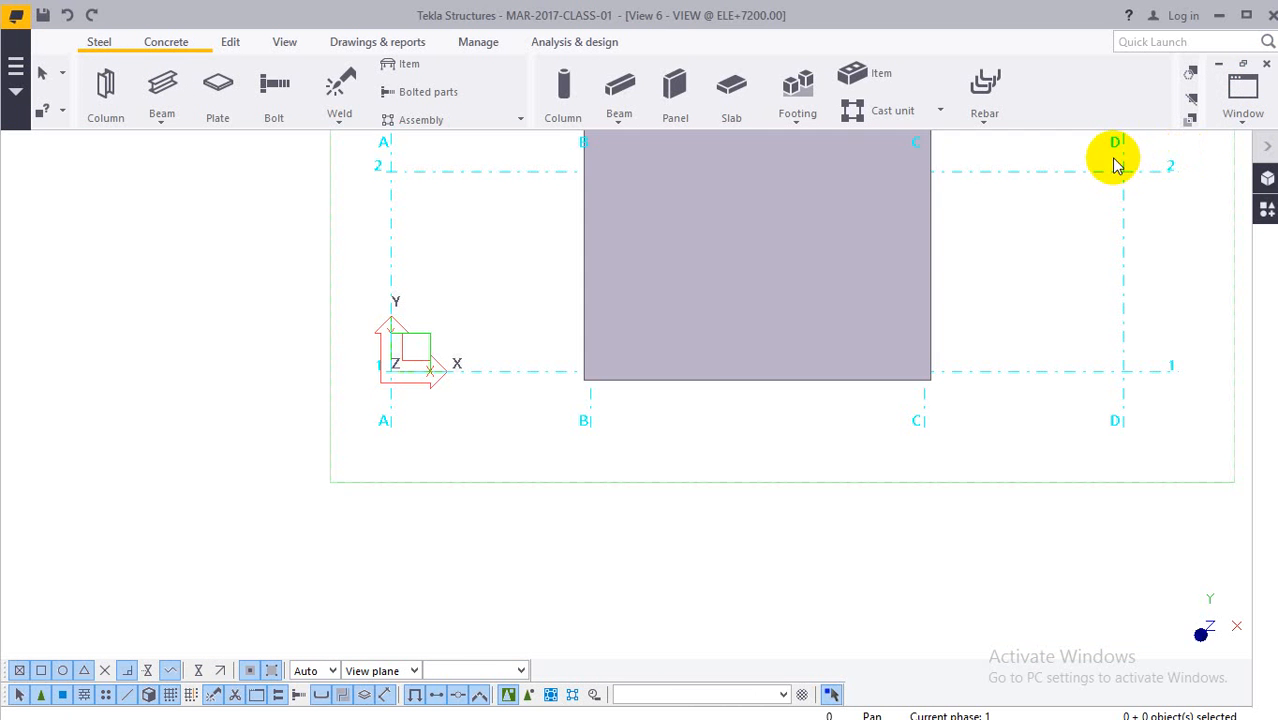
pyautogui.click(1266, 65)
pyautogui.click(1266, 66)
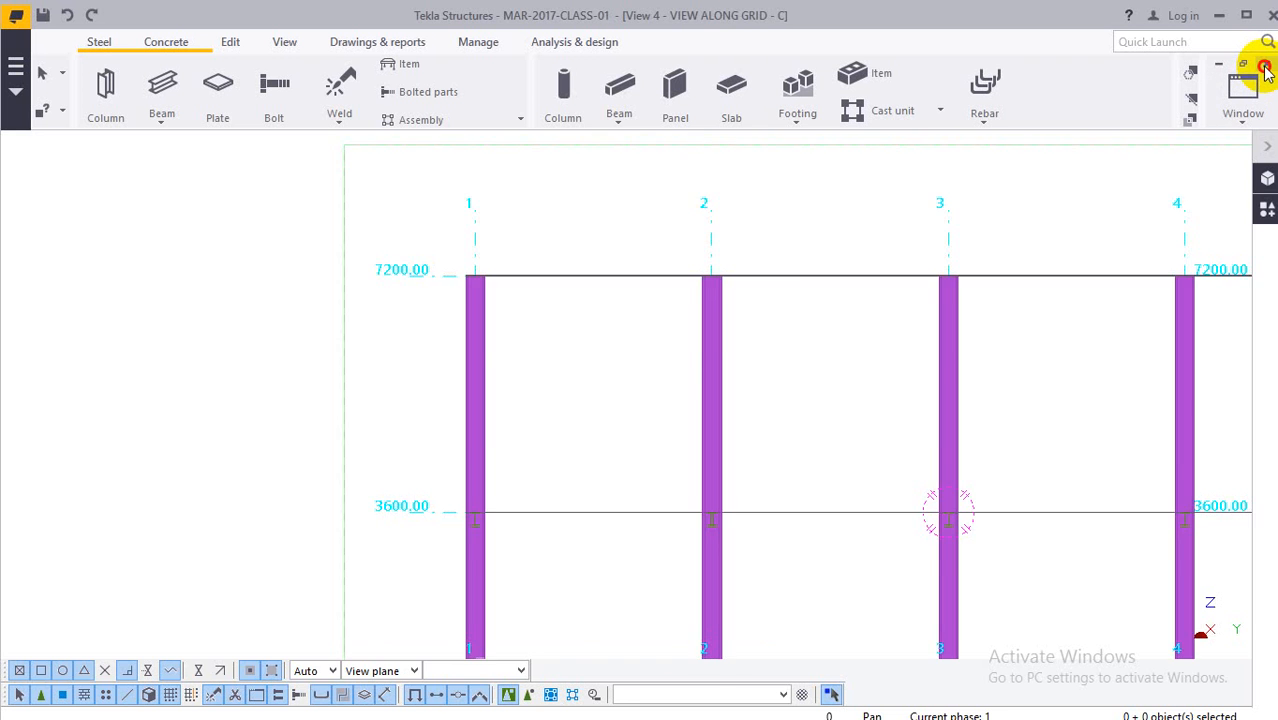
pyautogui.click(1265, 66)
pyautogui.click(1265, 66)
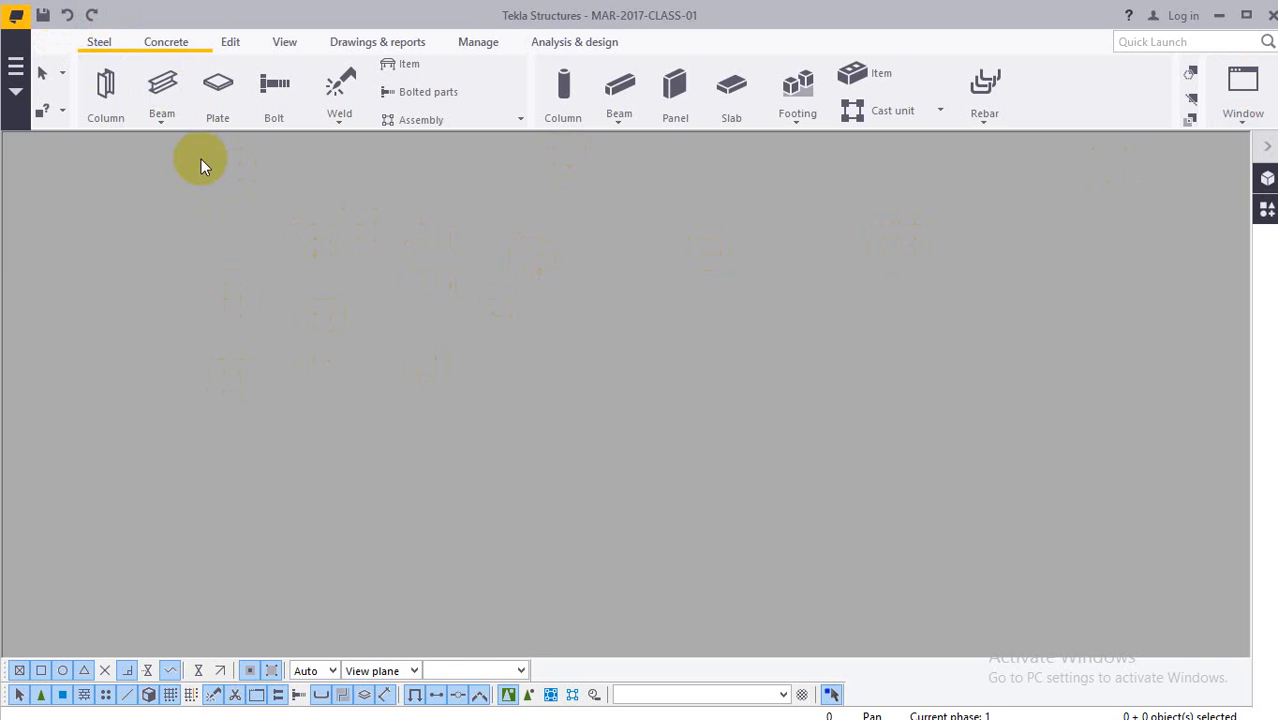
# Save the model and maximize the program window again.
pyautogui.moveTo(30, 15); pyautogui.dragTo(41, 15)
pyautogui.click(54, 15)
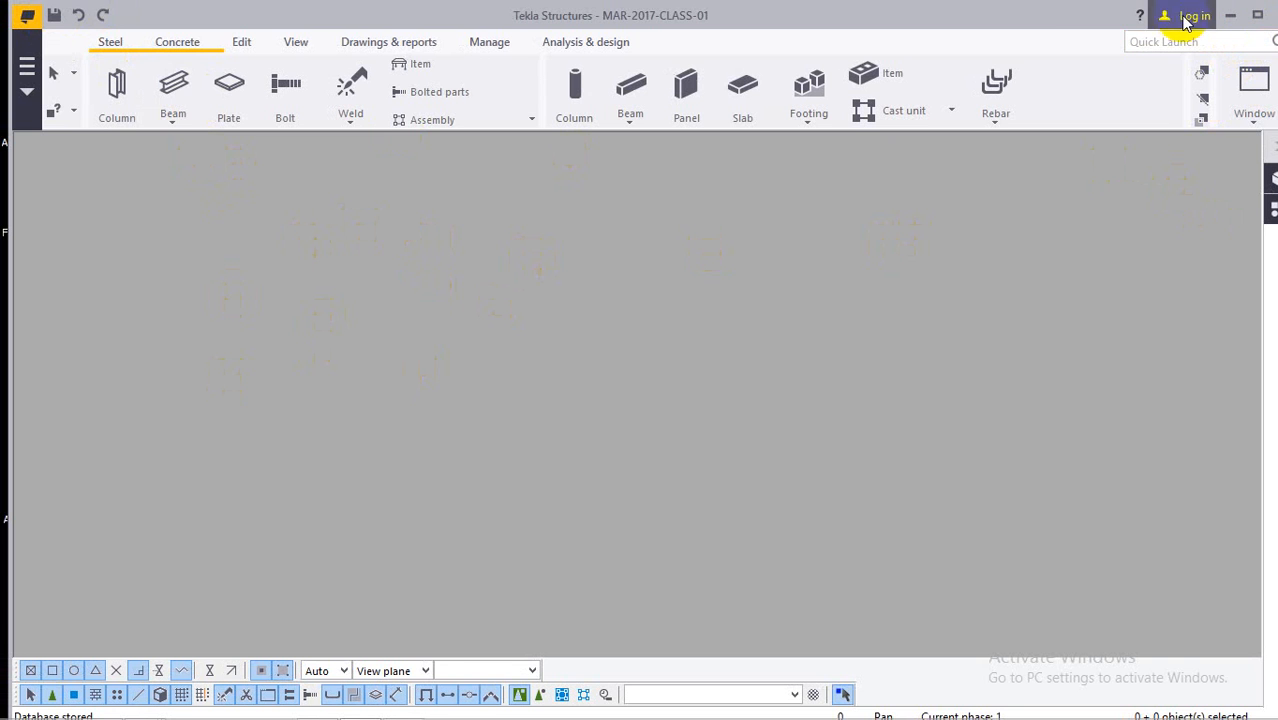
pyautogui.click(1095, 17)
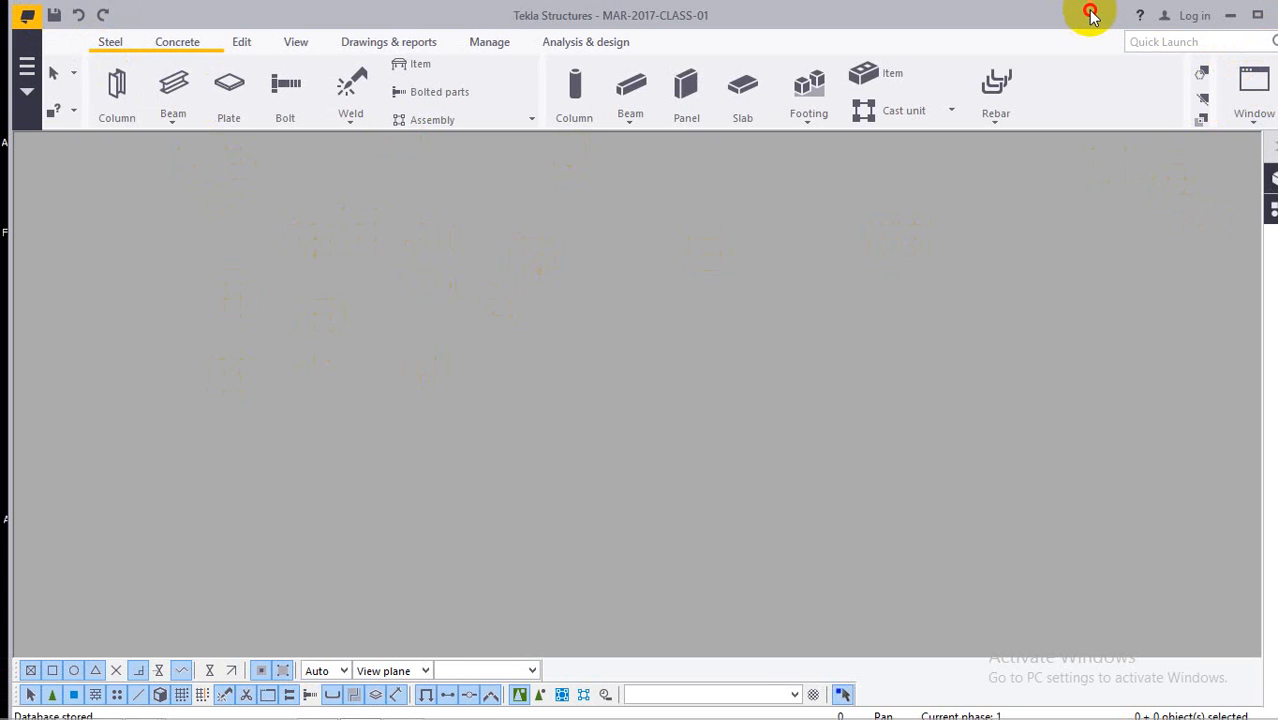
pyautogui.doubleClick(1091, 15)
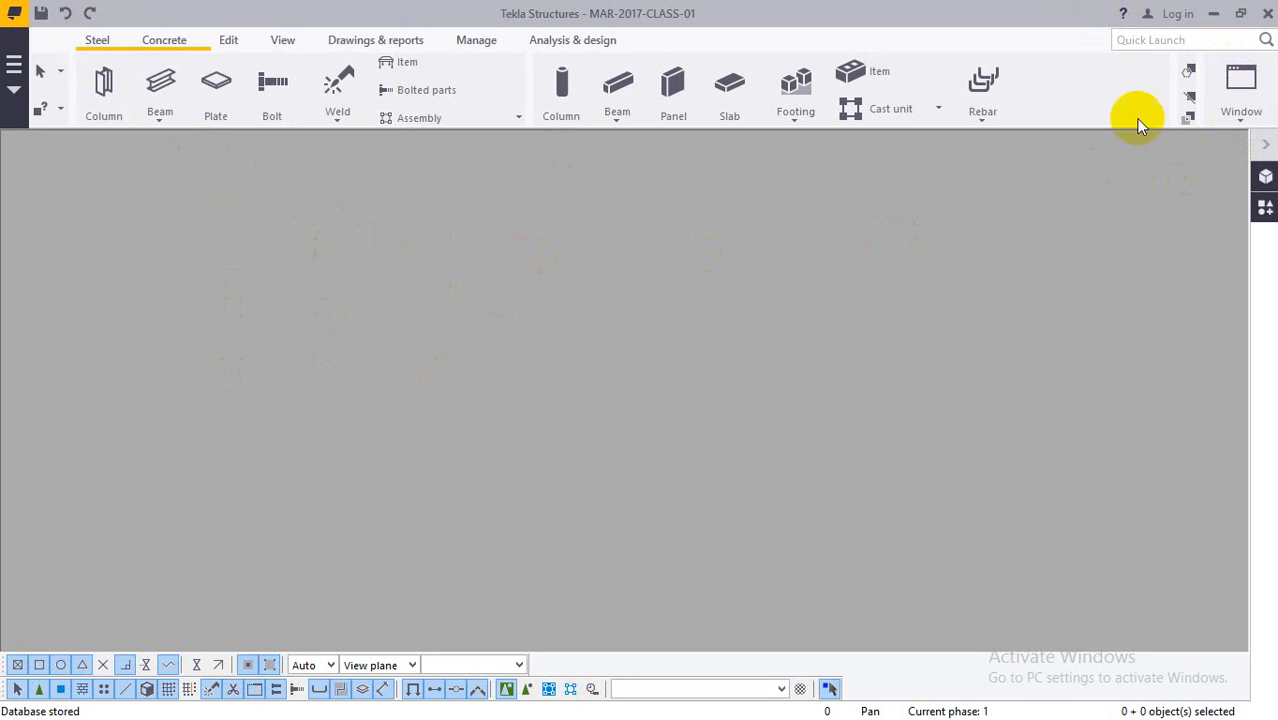
# Exit the program, choosing to save the model before closing.
pyautogui.click(1262, 14)
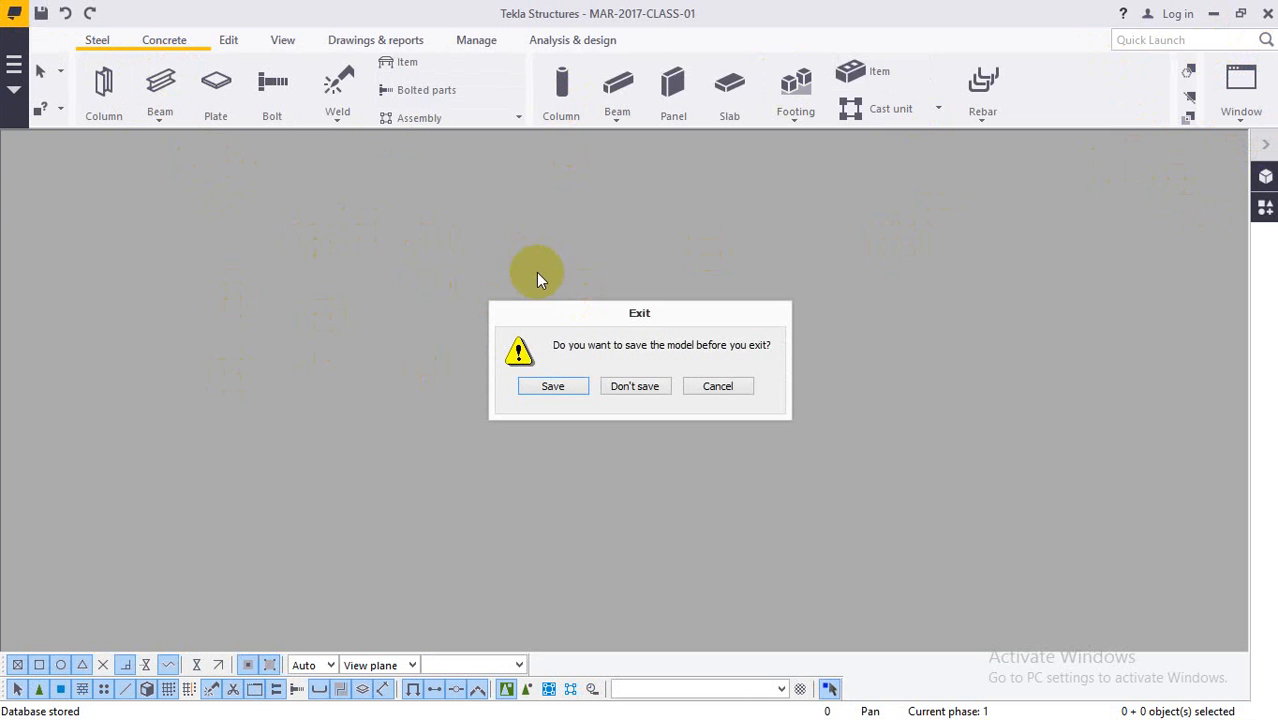
pyautogui.click(552, 386)
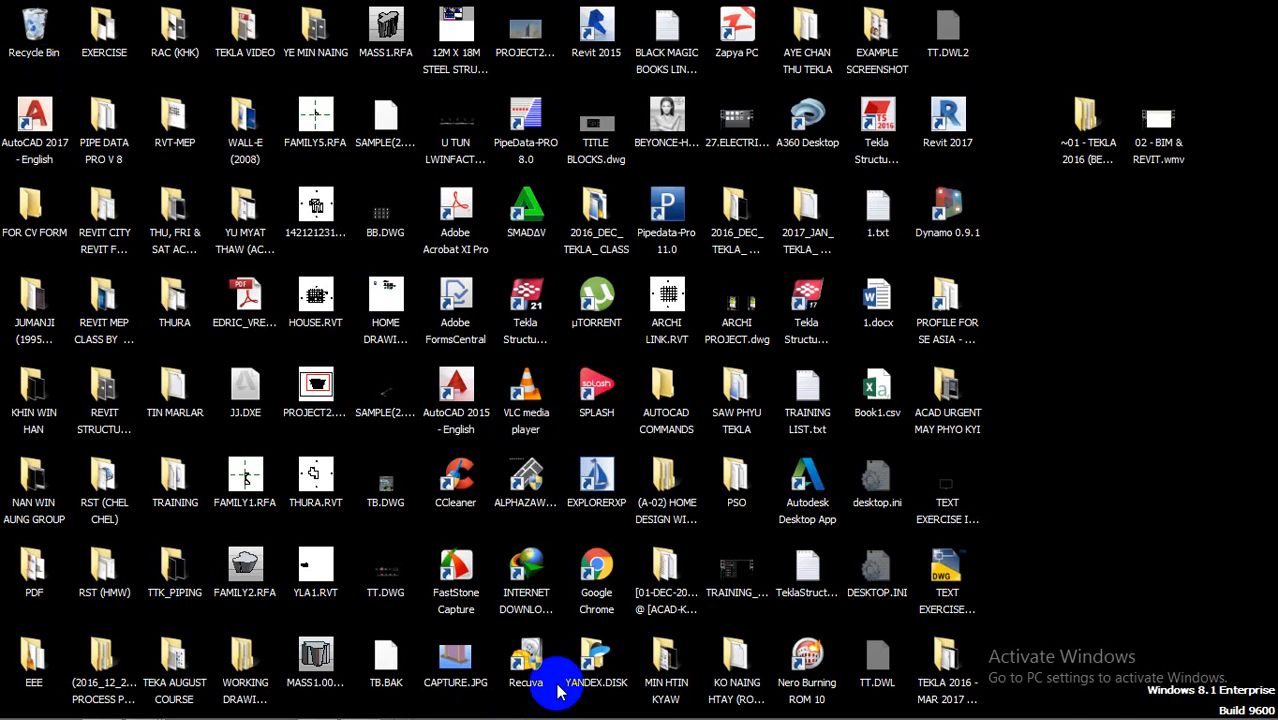
pyautogui.moveTo(493, 716)
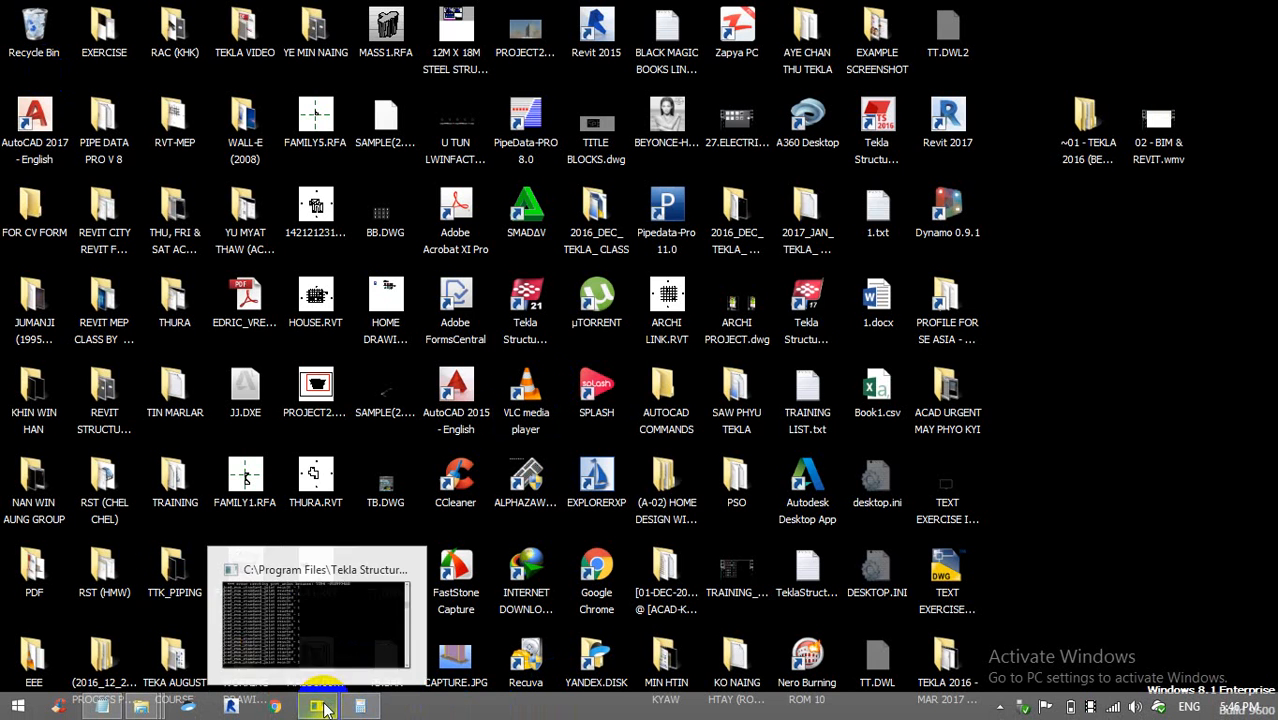